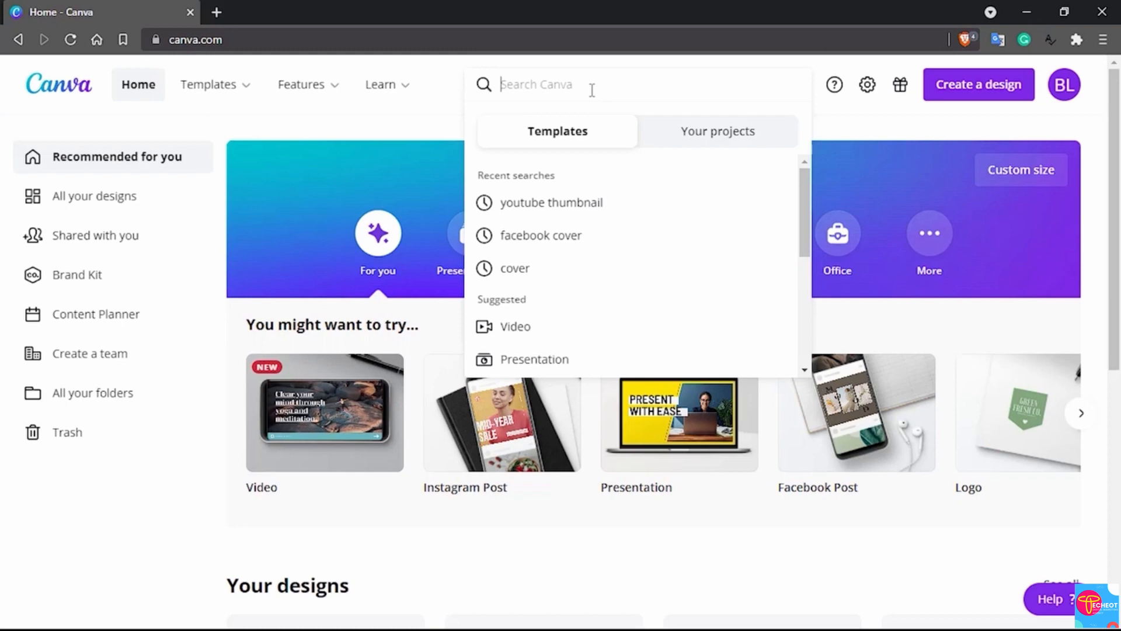
# Step: Search the template library for youtube thumbnail and open the suggested YouTube Thumbnail category (1280 × 720 px)
pyautogui.write('youtu')
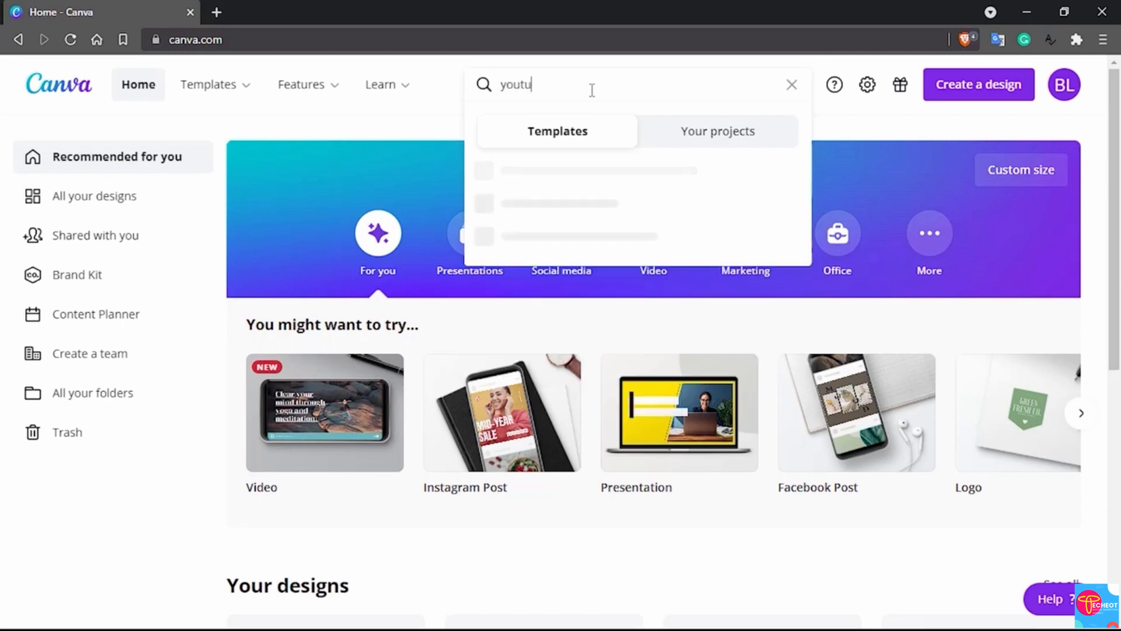
pyautogui.write('be thumbnail')
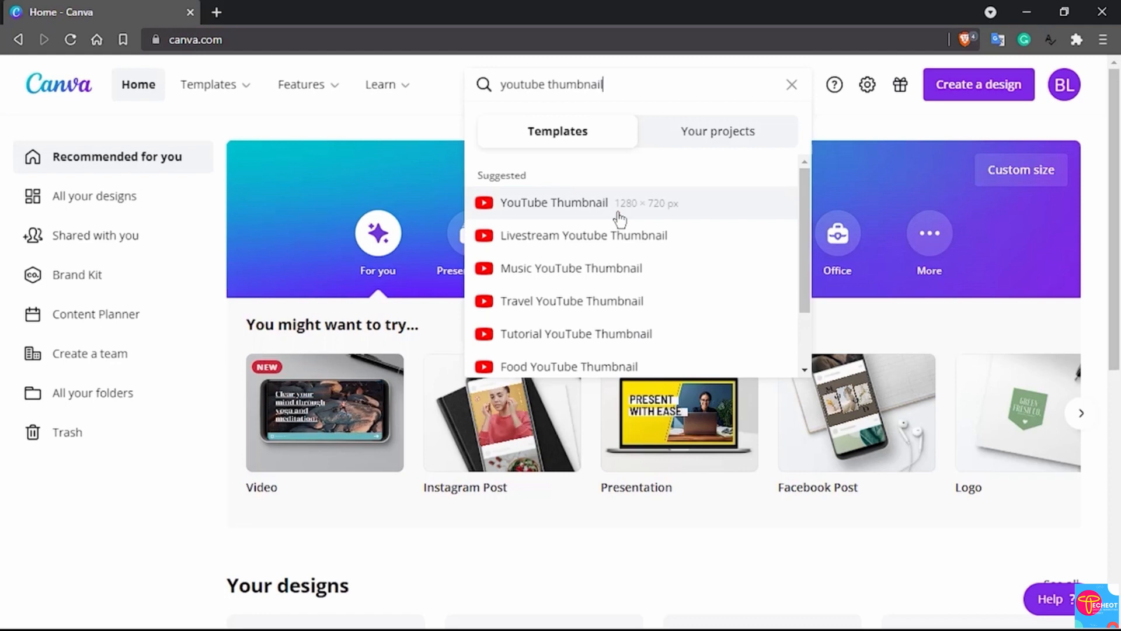
pyautogui.click(564, 204)
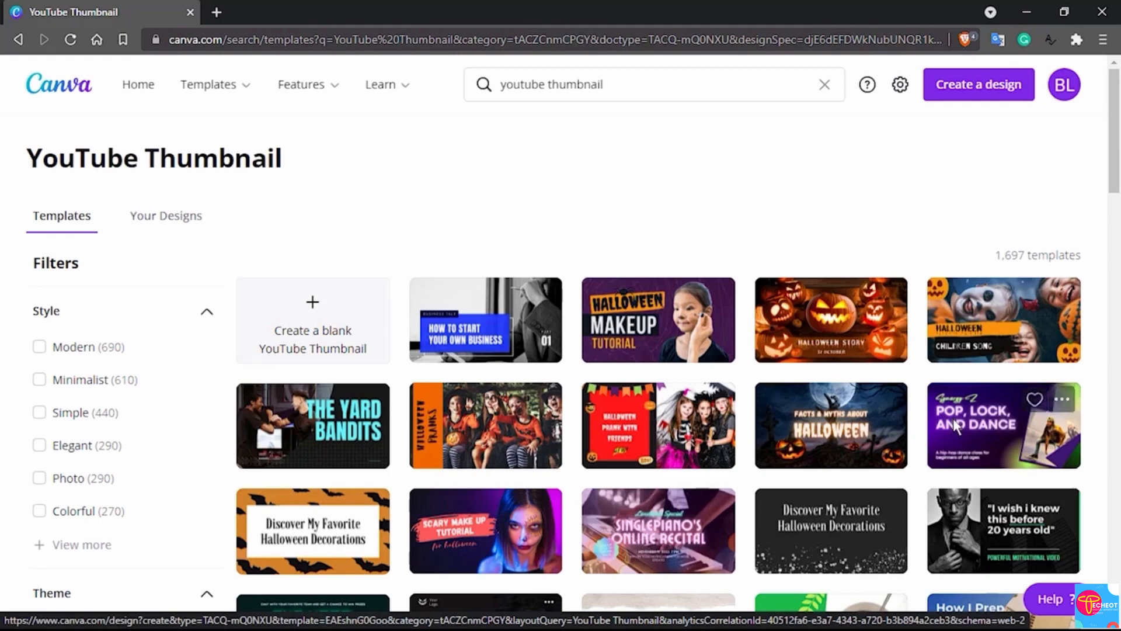
# Step: Look through the available YouTube Thumbnail templates for design ideas, then return to the start of the results
pyautogui.scroll(-3, 955, 427)
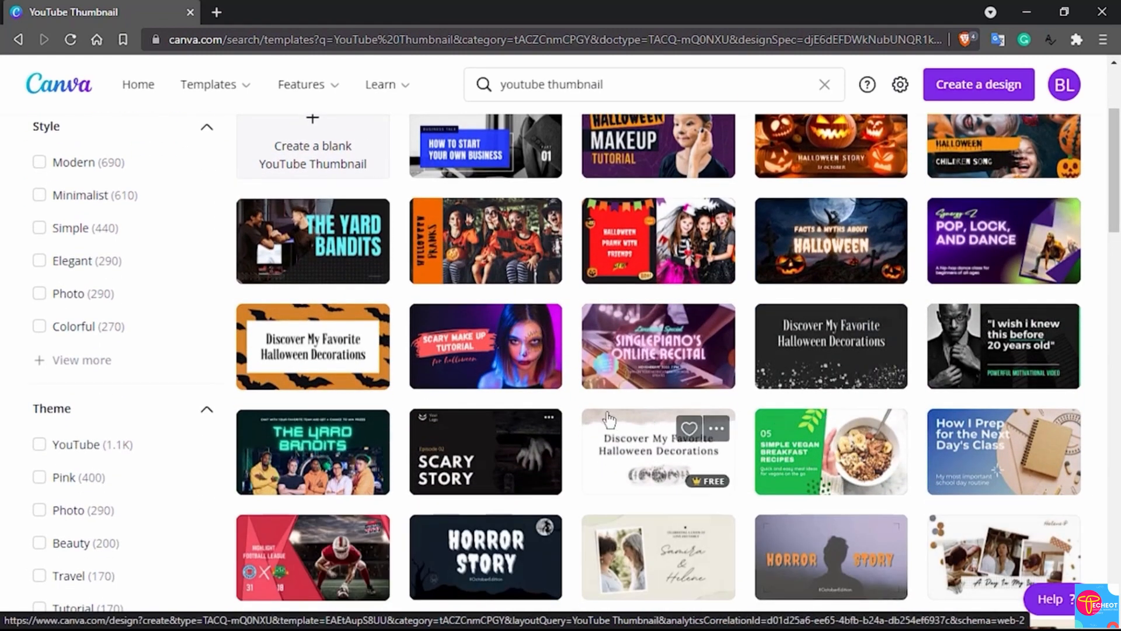
pyautogui.scroll(-1, 607, 418)
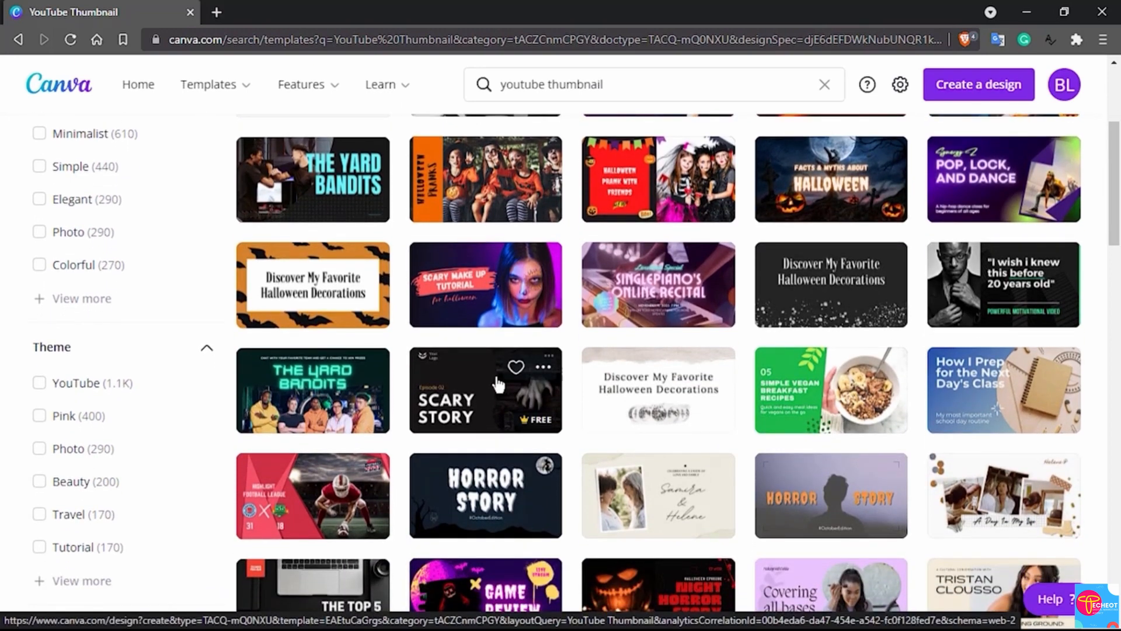
pyautogui.scroll(-4, 493, 371)
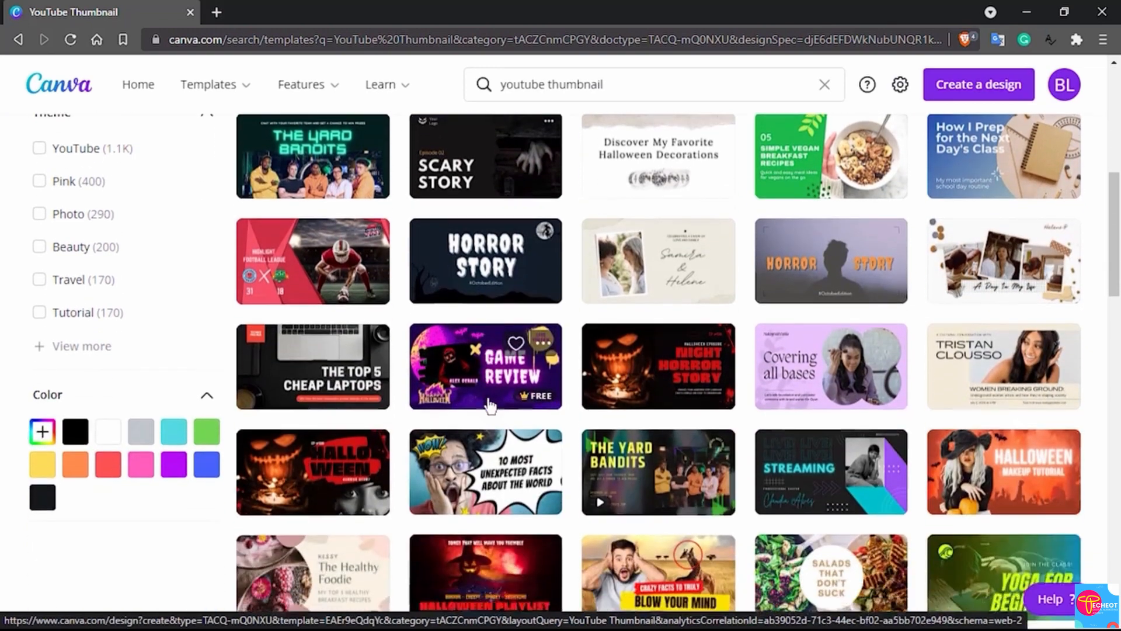
pyautogui.scroll(-1, 489, 406)
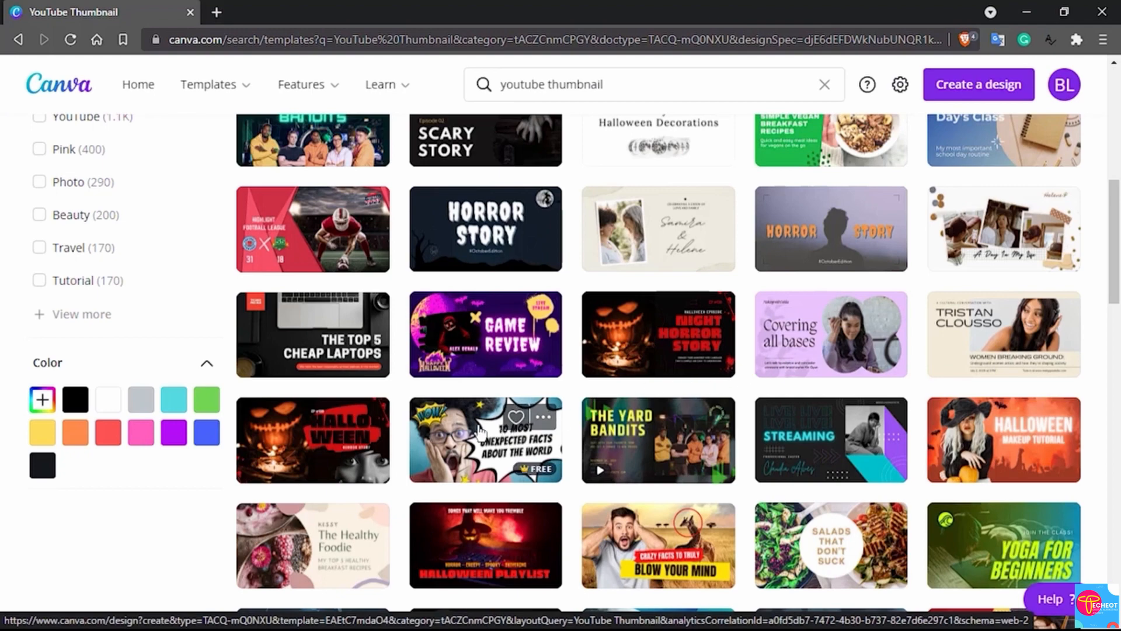
pyautogui.scroll(-3, 480, 433)
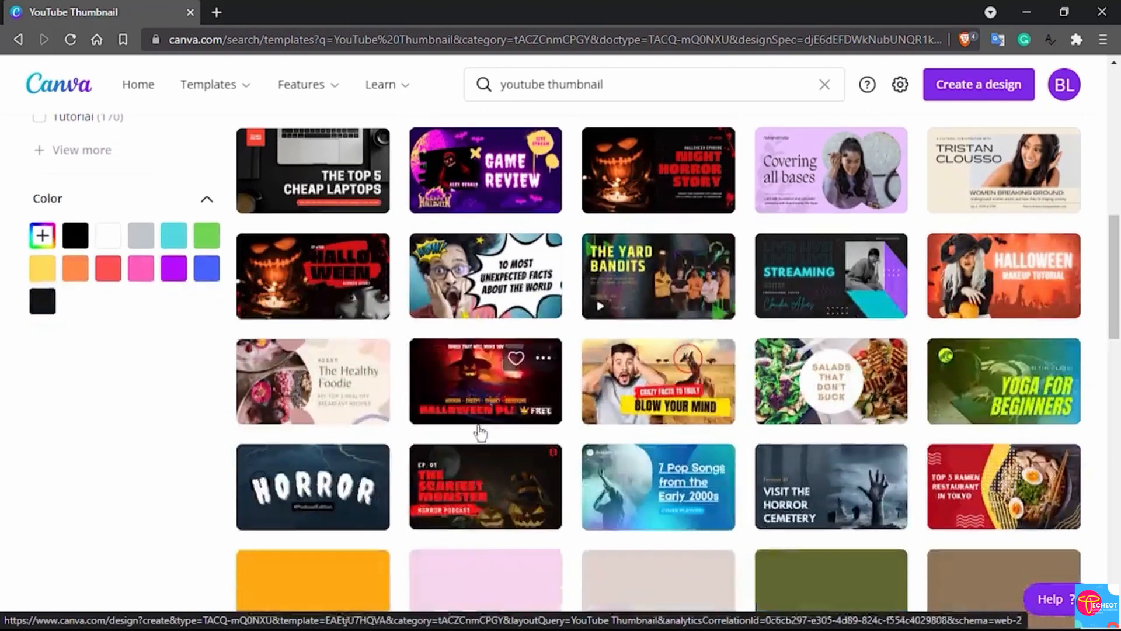
pyautogui.scroll(-3, 574, 433)
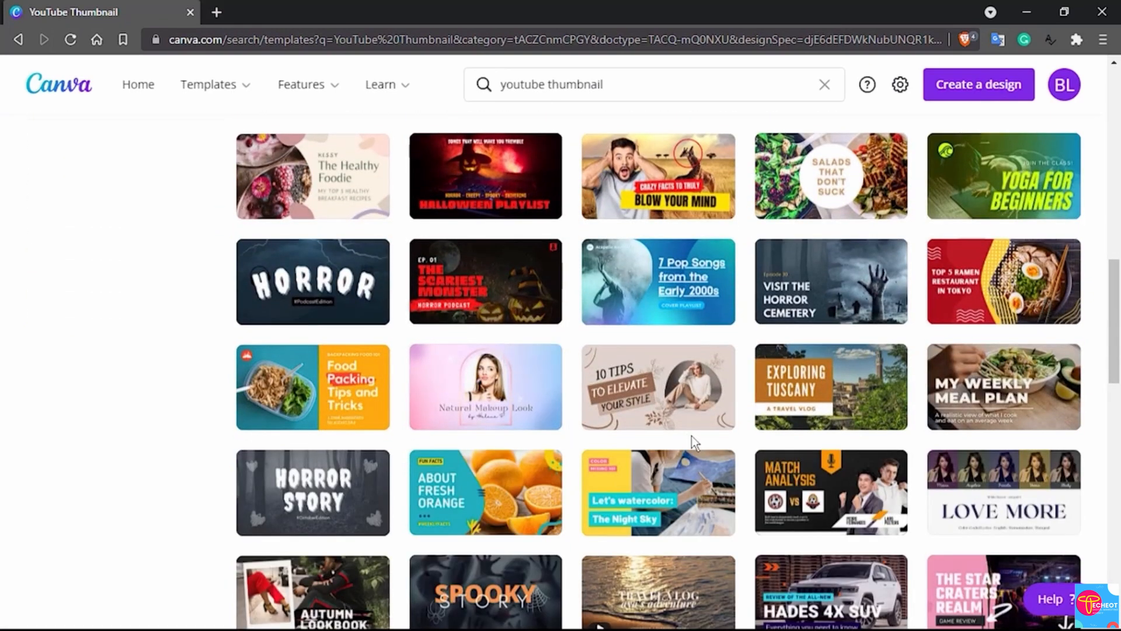
pyautogui.scroll(-2, 692, 436)
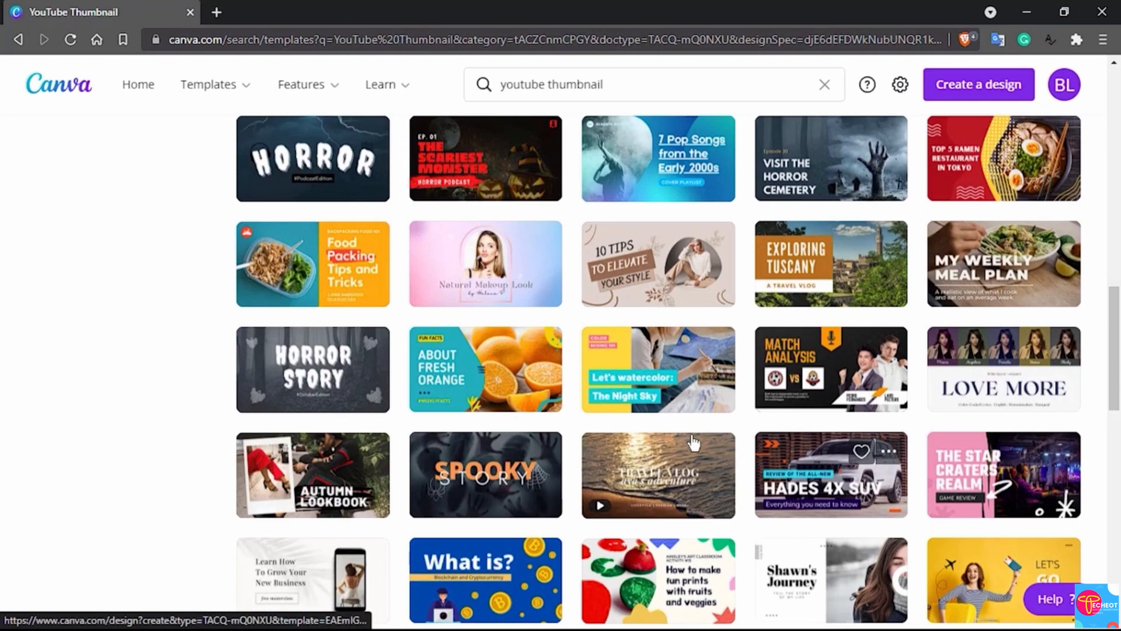
pyautogui.moveTo(666, 461)
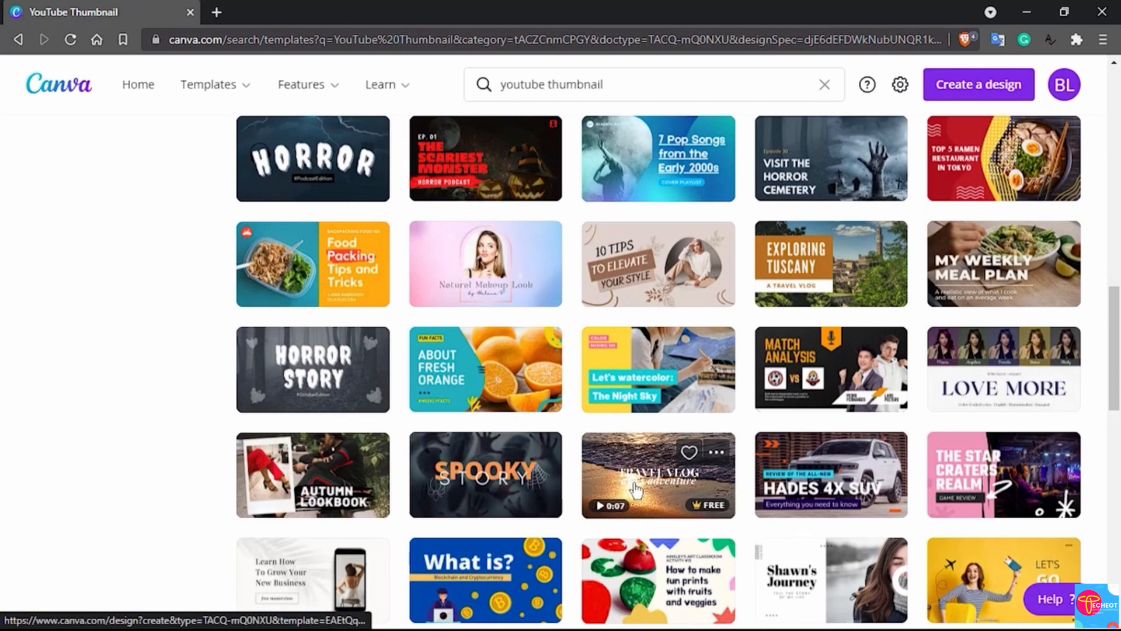
pyautogui.scroll(15, 635, 484)
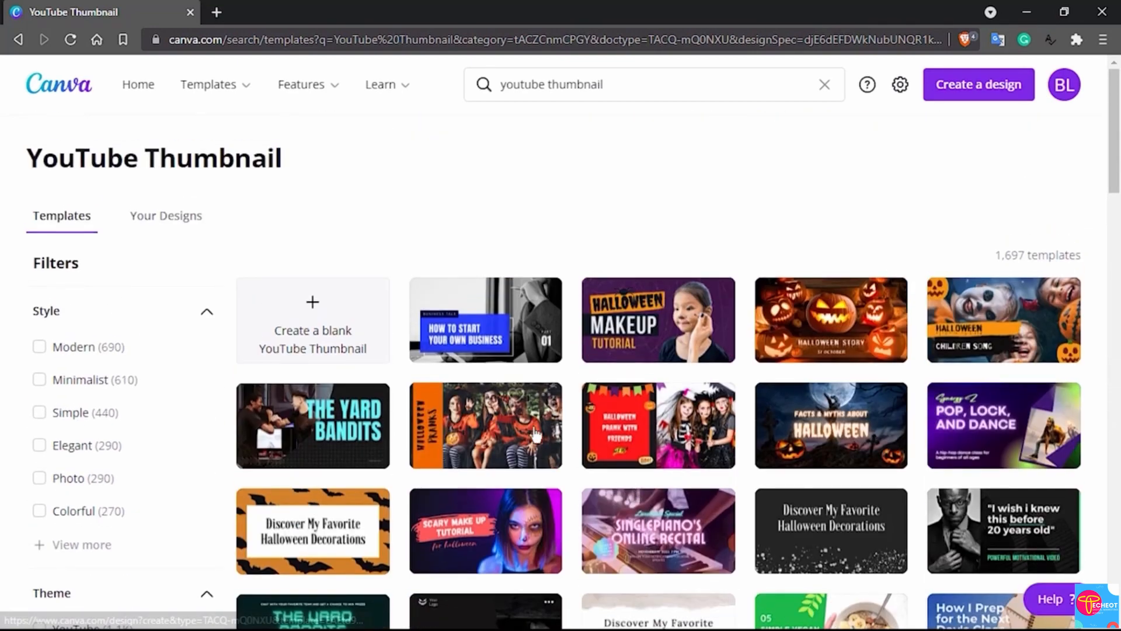
# Step: Create a blank YouTube Thumbnail design in a new browser tab and switch to it
pyautogui.rightClick(312, 301)
pyautogui.click(356, 316)
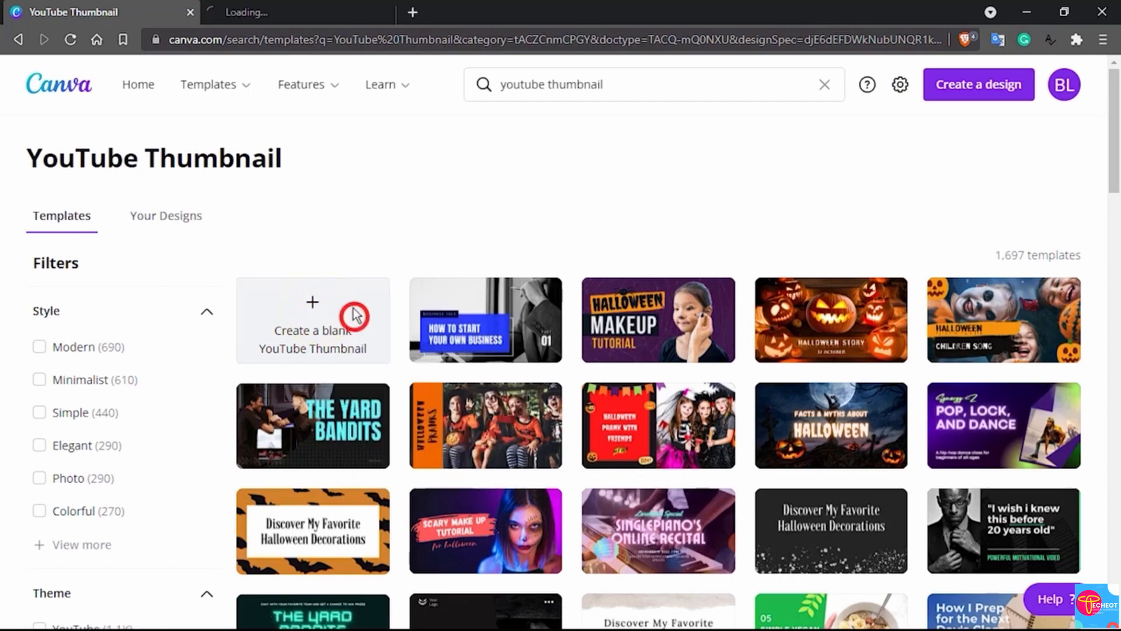
pyautogui.click(275, 12)
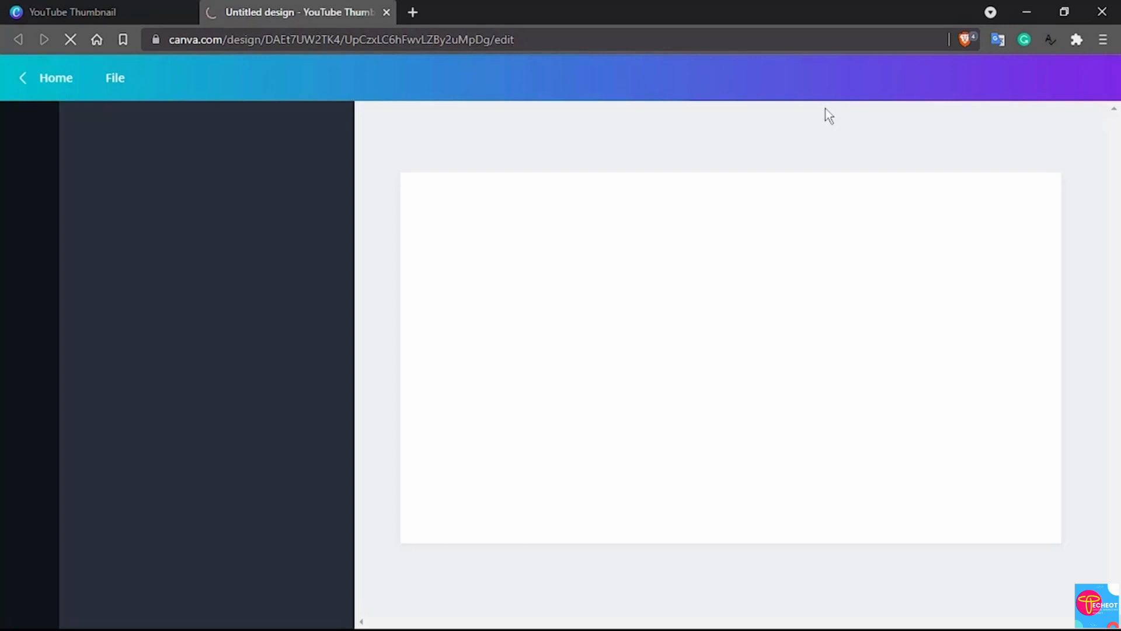
# Step: Name the untitled design "Youtube thumbnail - tutor"
pyautogui.click(908, 70)
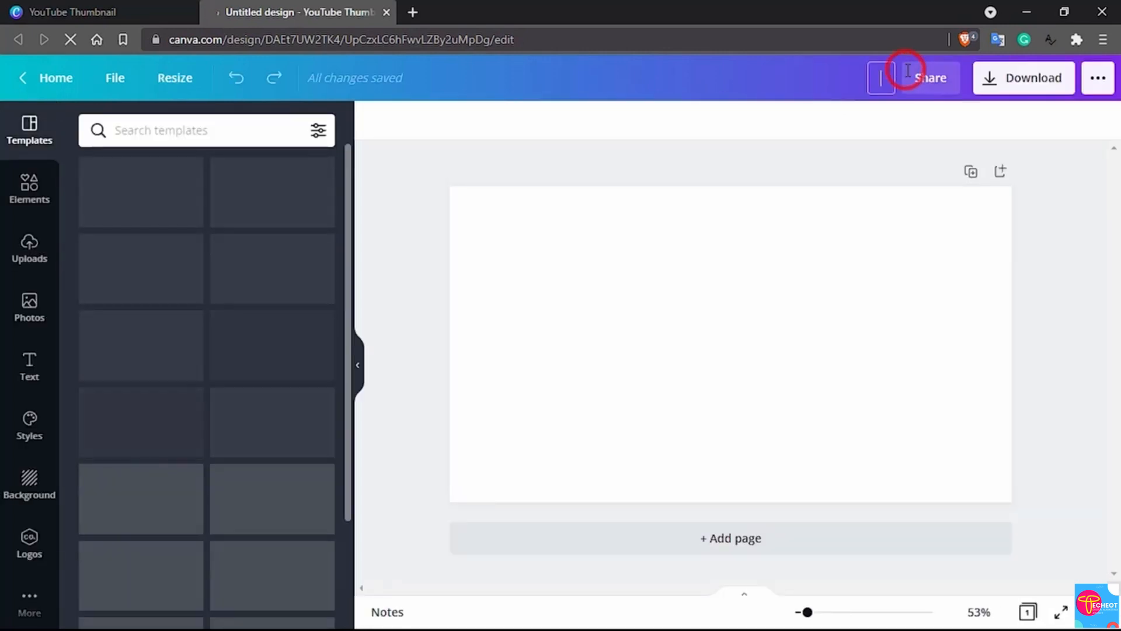
pyautogui.write('Youtu')
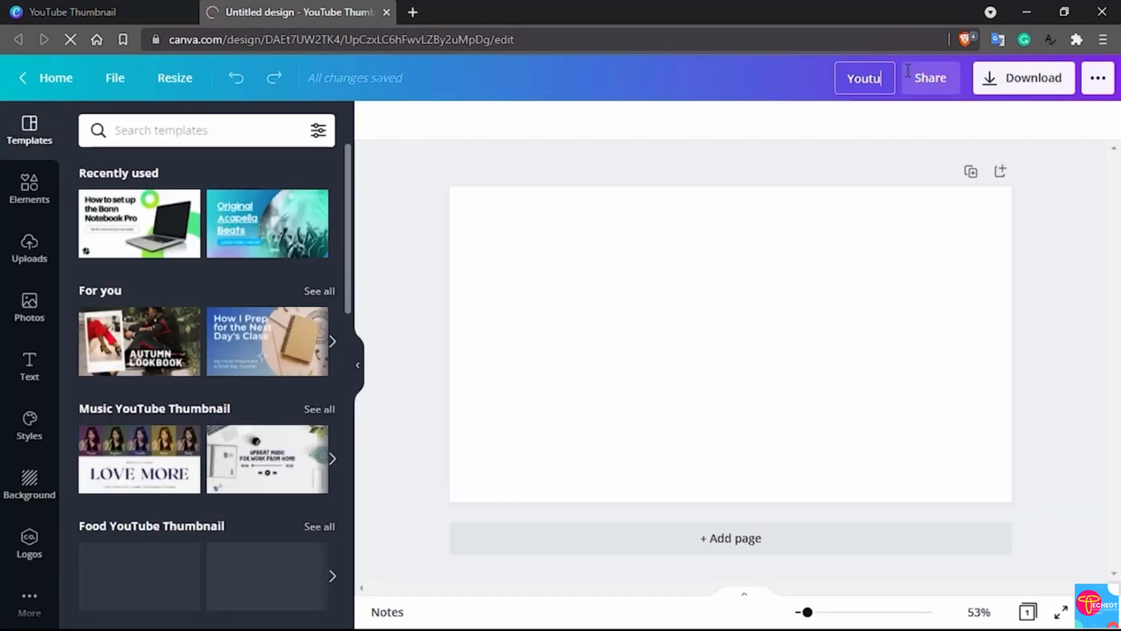
pyautogui.write('be thumbnail - tutotu')
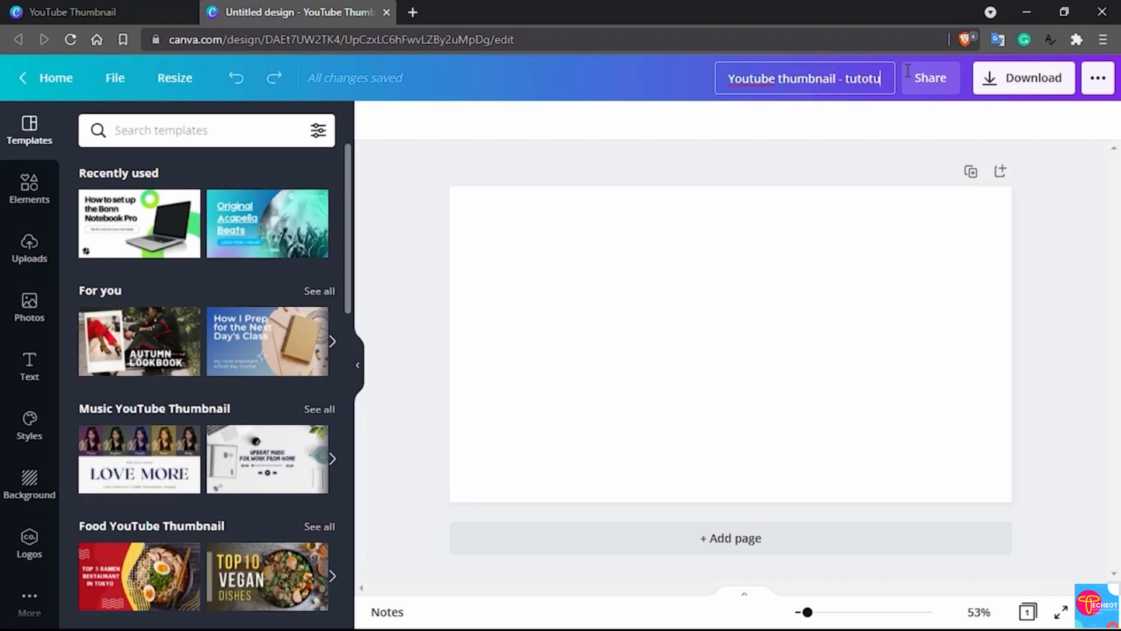
pyautogui.press('BackSpace')
pyautogui.press('BackSpace')
pyautogui.press('BackSpace')
pyautogui.write('or')
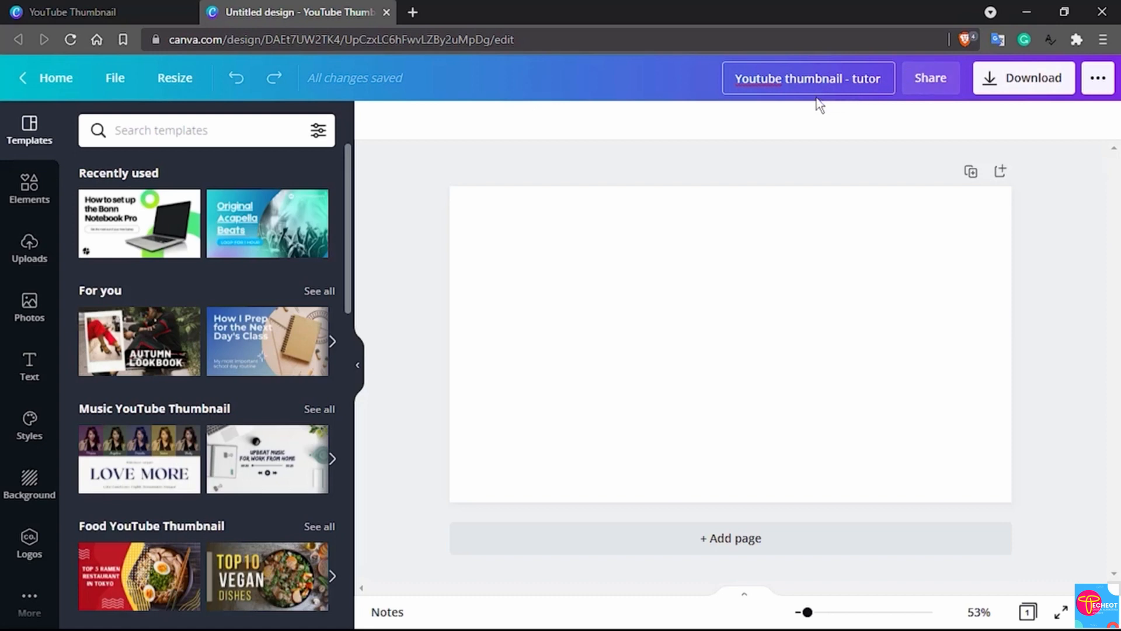
pyautogui.click(714, 155)
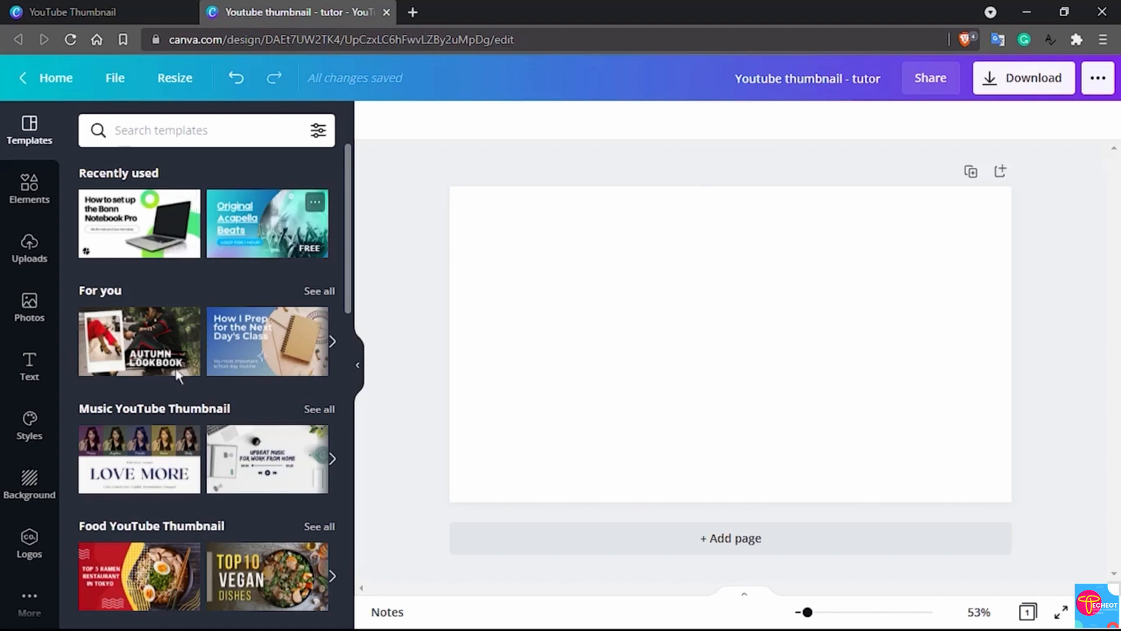
pyautogui.scroll(-6, 177, 375)
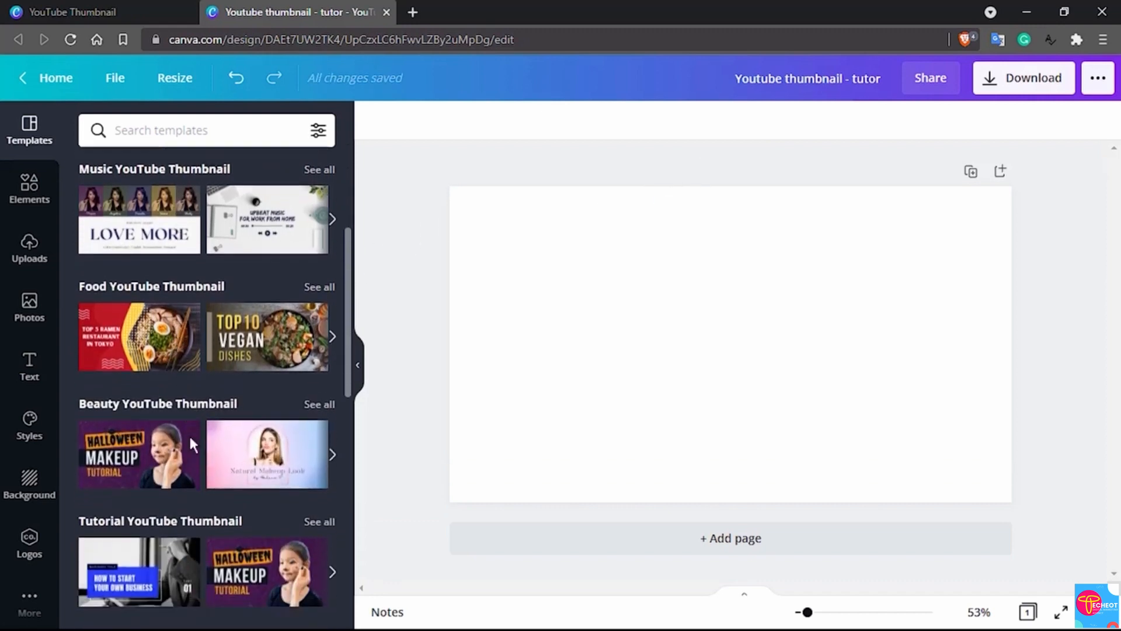
pyautogui.scroll(-7, 191, 444)
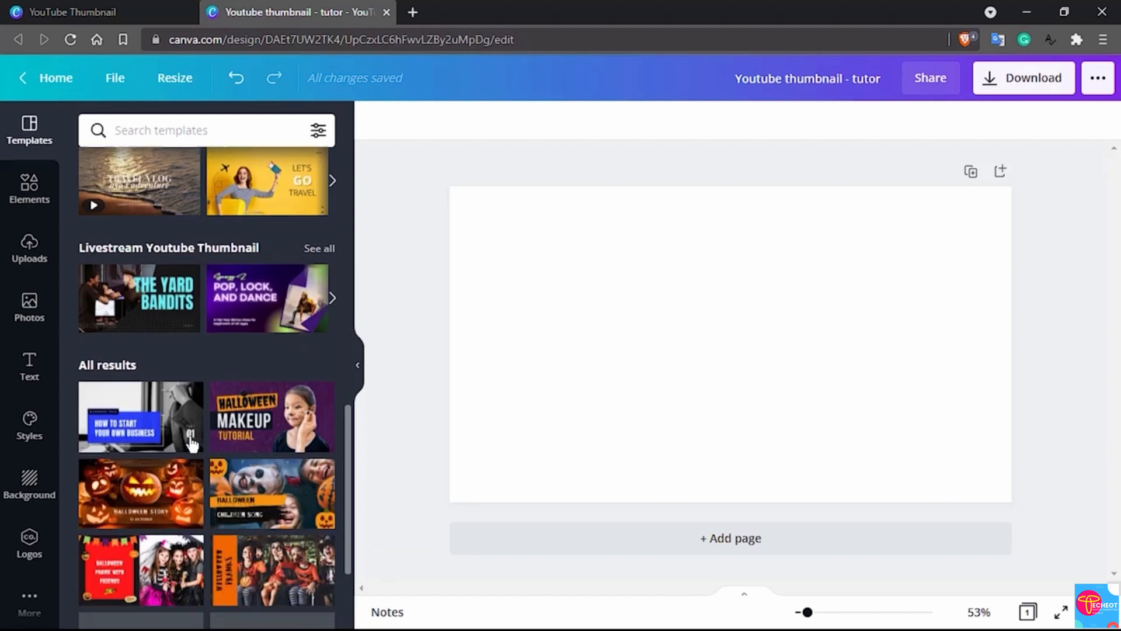
pyautogui.scroll(15, 191, 444)
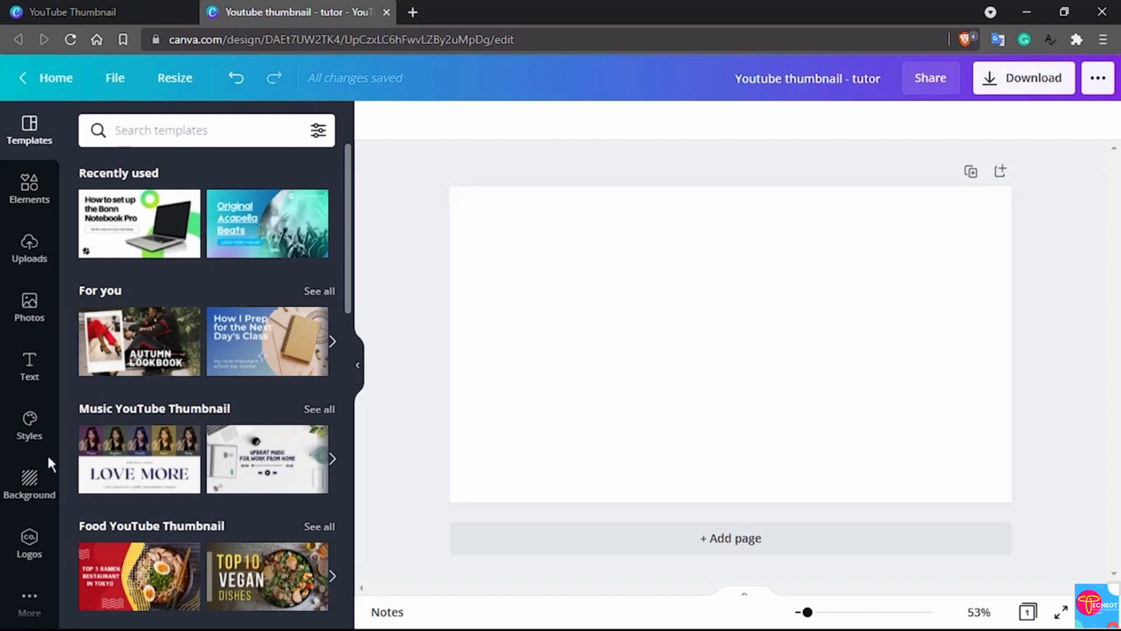
# Step: Try the brown feather image, the light grey gradient and the dark teal gradient as the page background
pyautogui.click(29, 483)
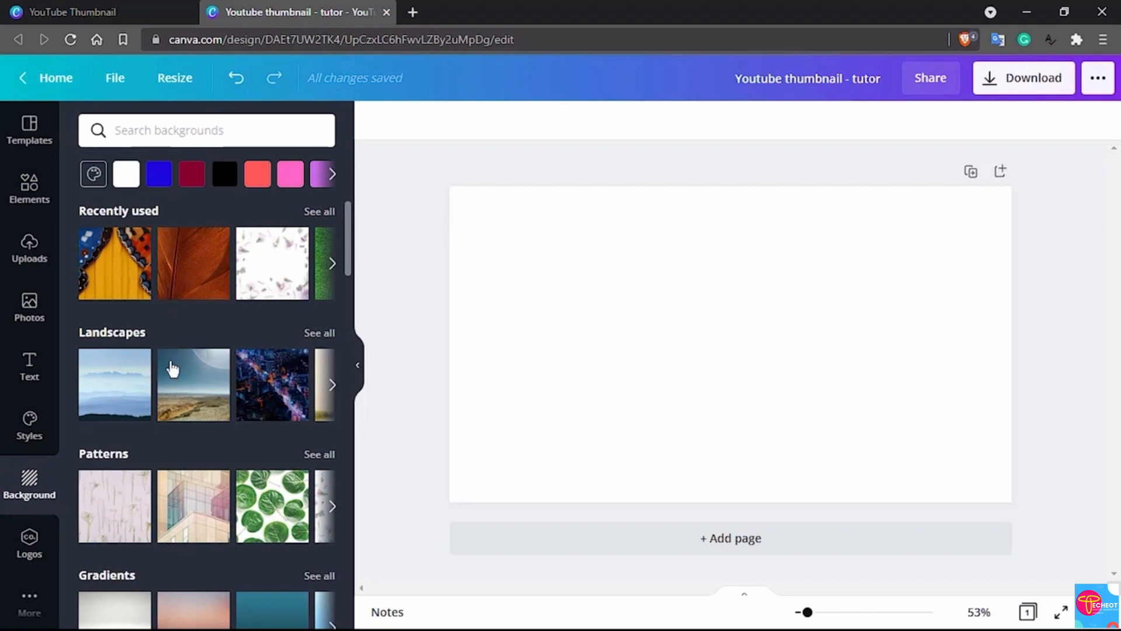
pyautogui.click(196, 275)
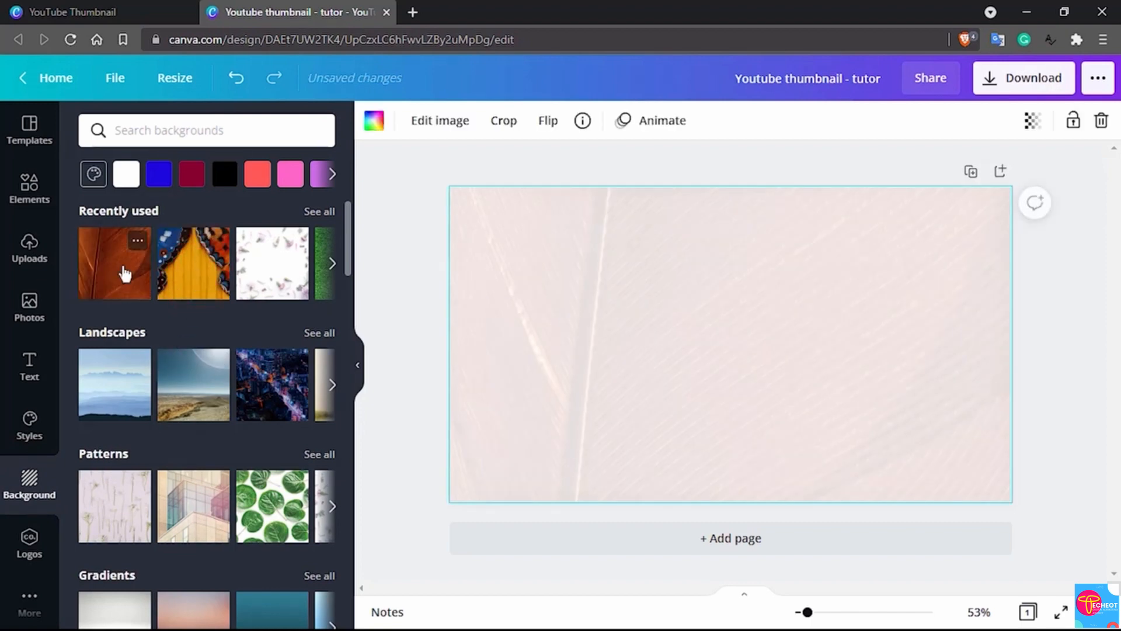
pyautogui.scroll(-1, 173, 418)
pyautogui.scroll(-1, 171, 410)
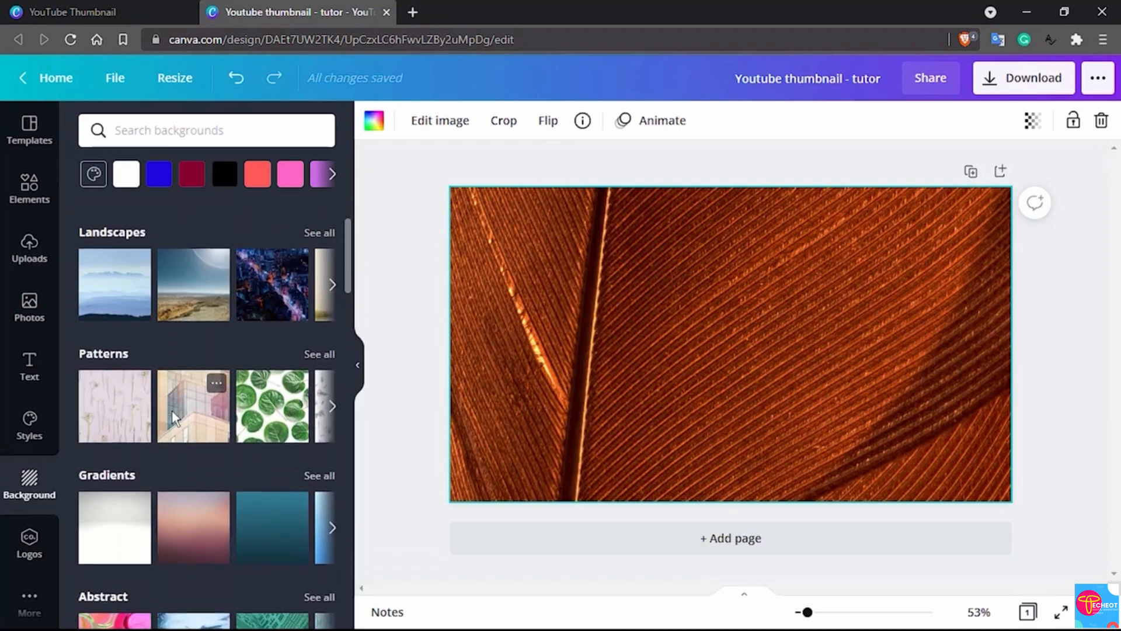
pyautogui.scroll(-2, 146, 406)
pyautogui.click(119, 397)
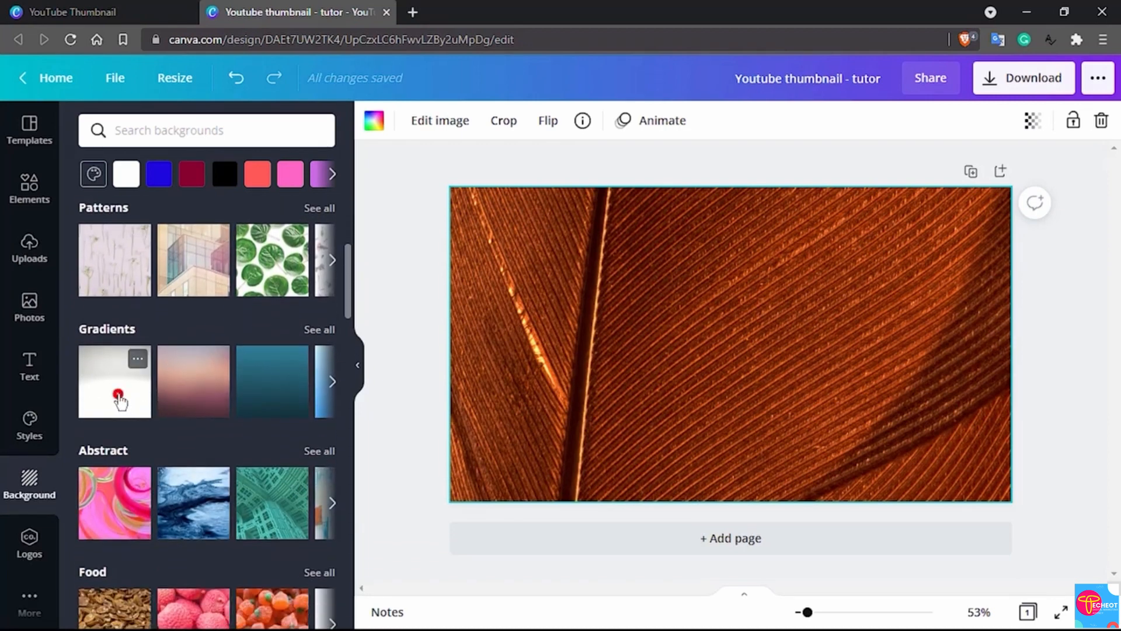
pyautogui.click(245, 404)
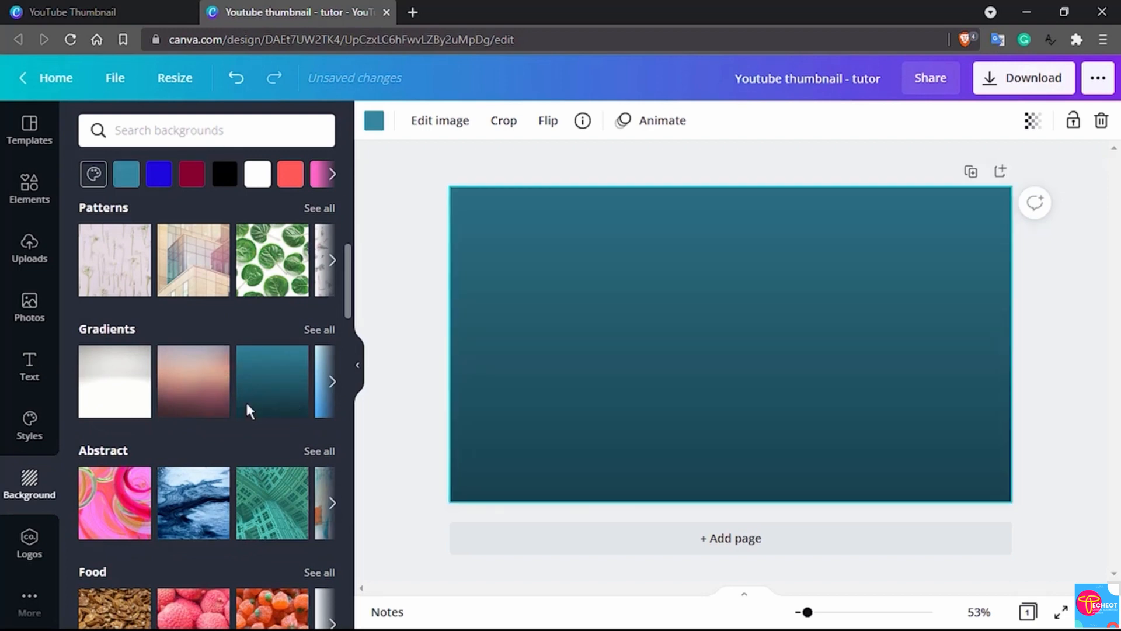
pyautogui.scroll(-7, 245, 403)
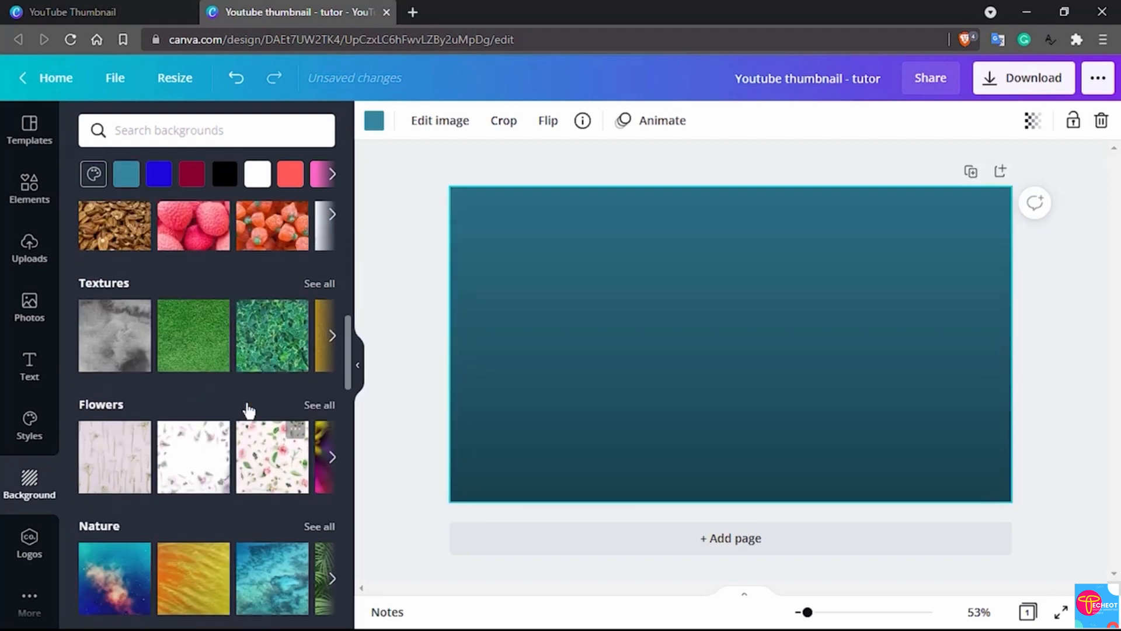
# Step: Search the elements for blackboard and add the dark grey chalkboard image to the page
pyautogui.click(29, 188)
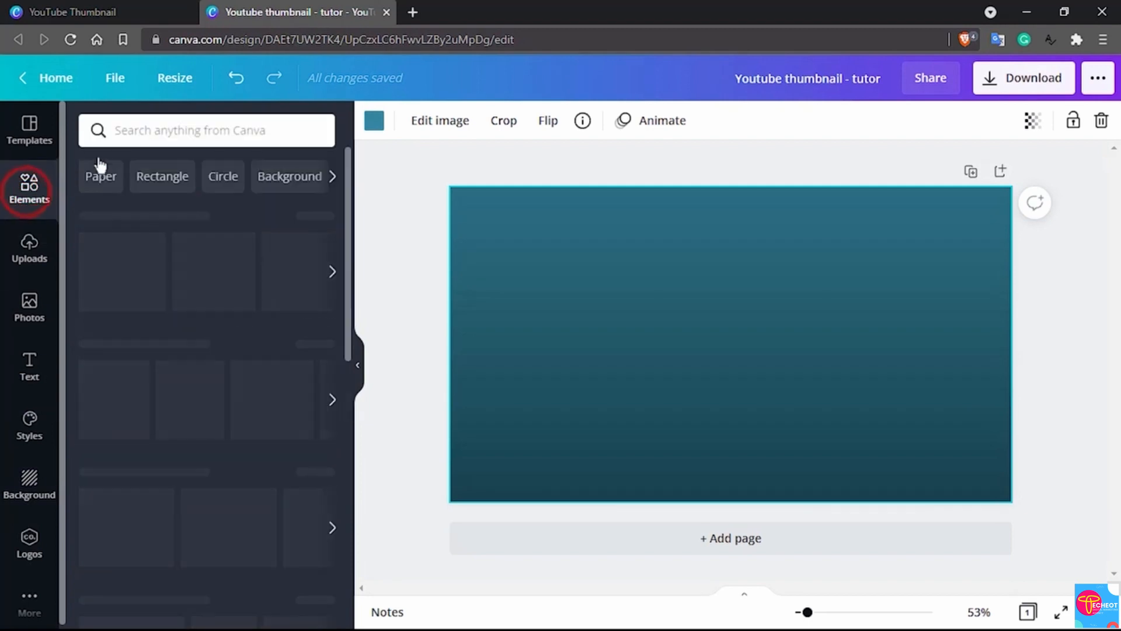
pyautogui.click(149, 131)
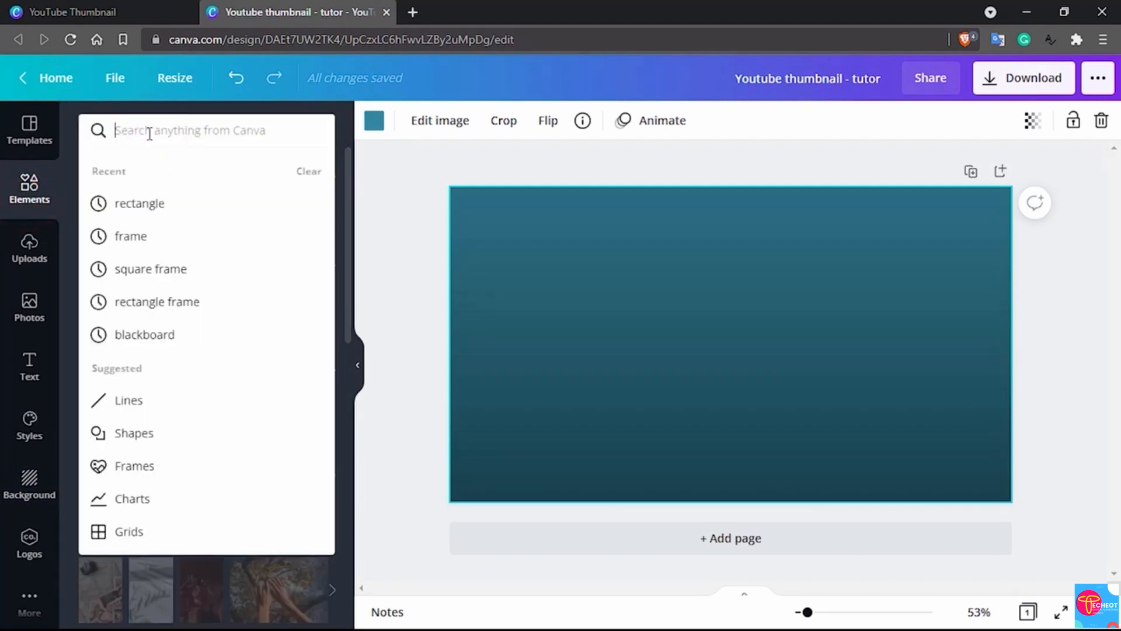
pyautogui.click(167, 333)
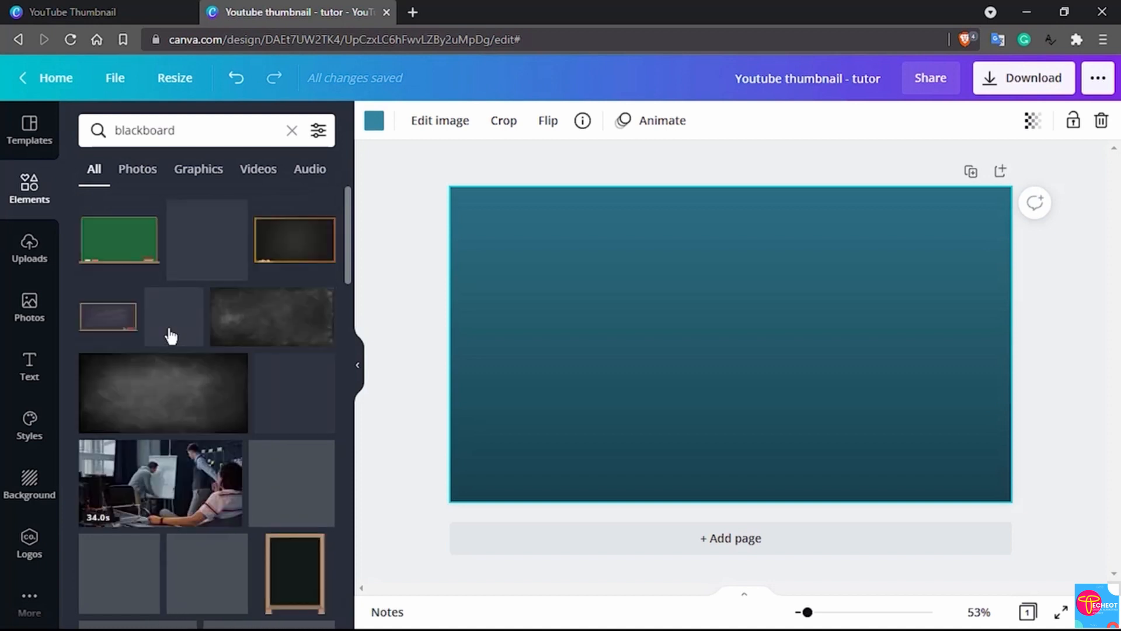
pyautogui.click(163, 397)
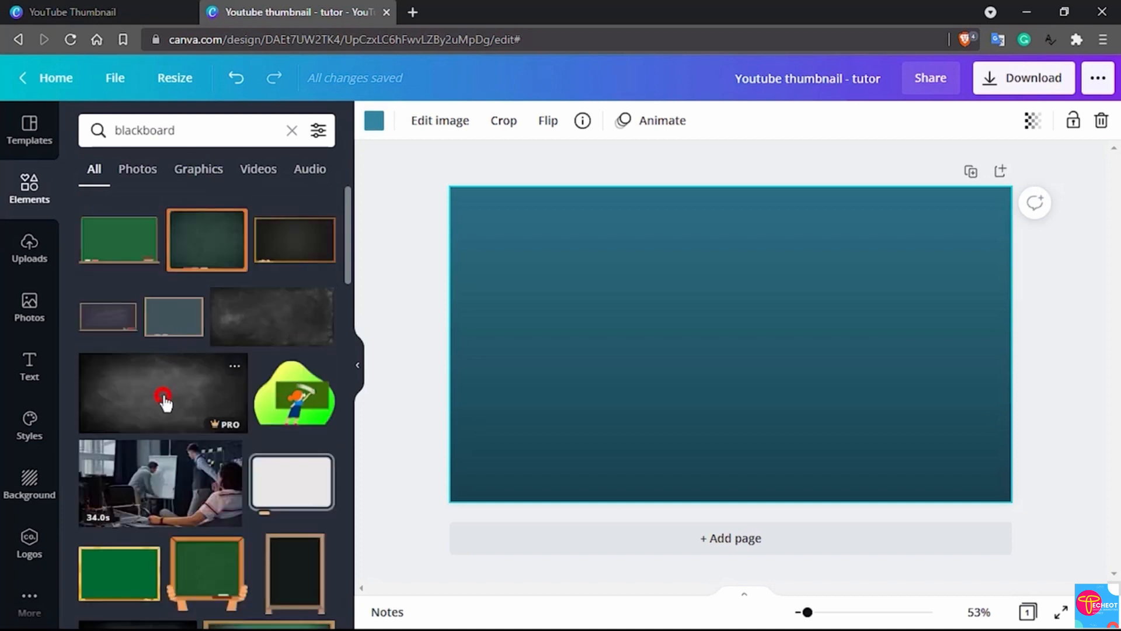
# Step: Delete the teal gradient behind the blackboard image and clear the page's teal background colour
pyautogui.click(528, 208)
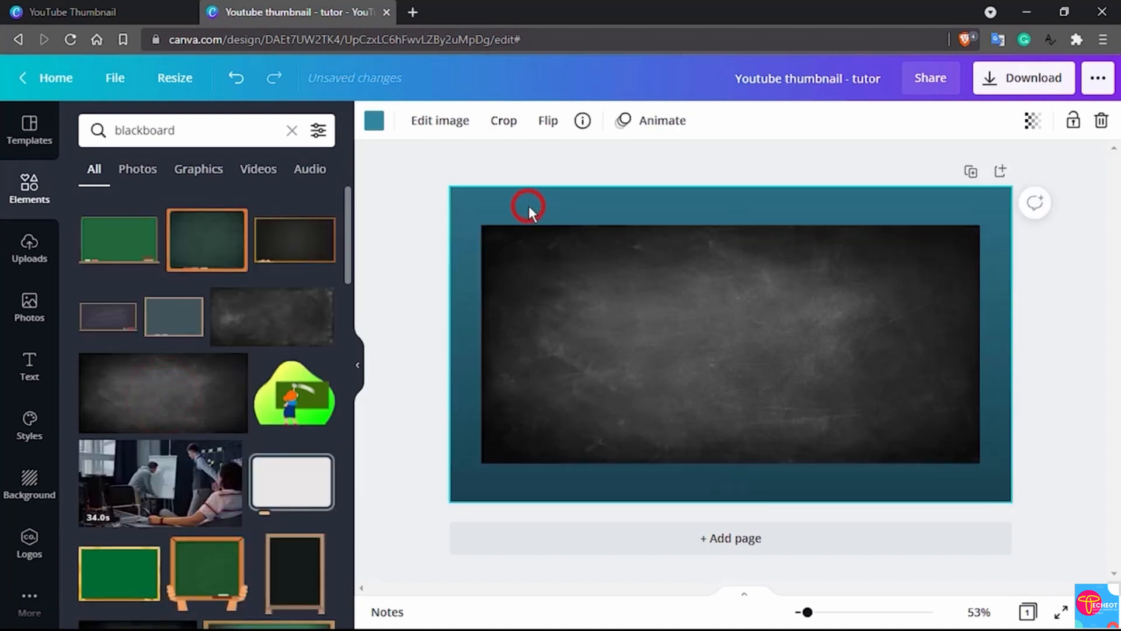
pyautogui.press('Delete')
pyautogui.click(528, 207)
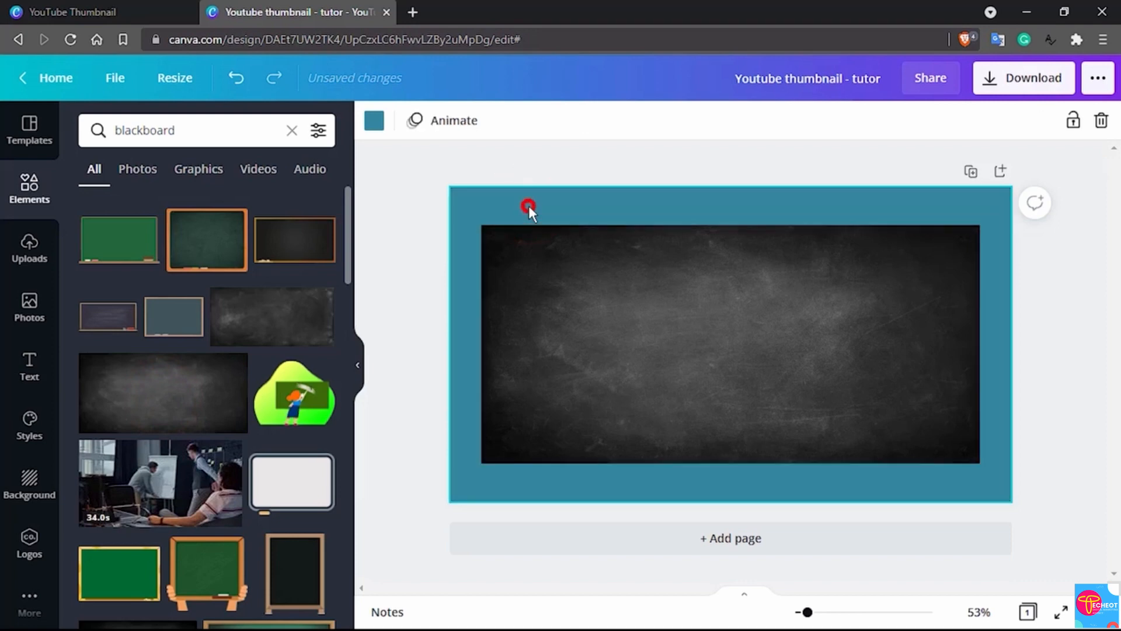
pyautogui.press('Delete')
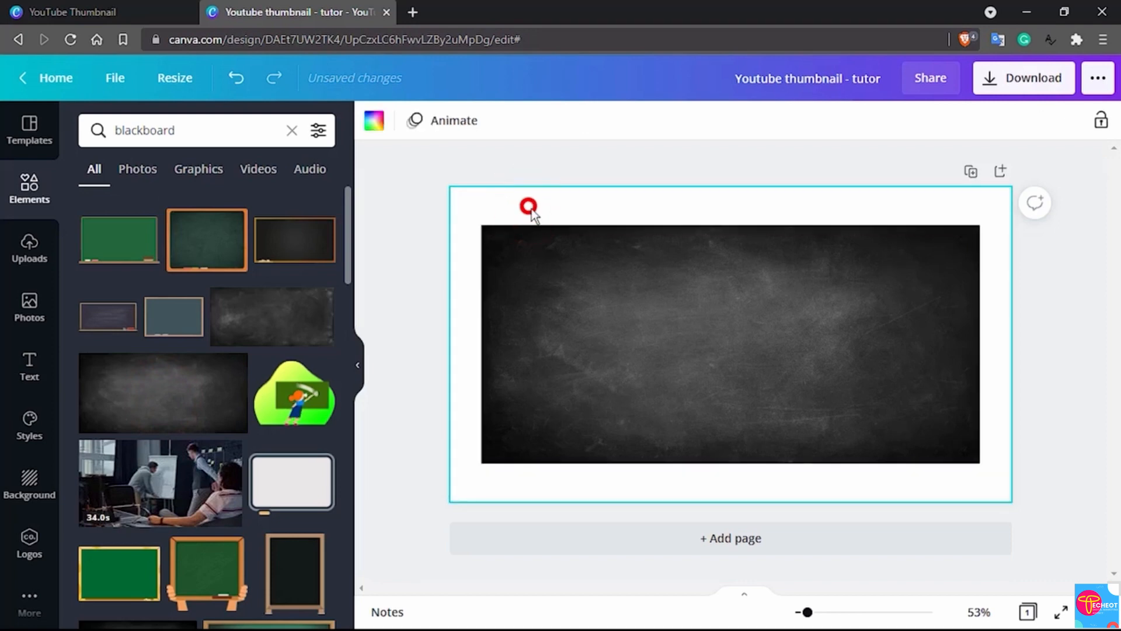
# Step: Delete the blackboard image from the page
pyautogui.click(578, 248)
pyautogui.press('Delete')
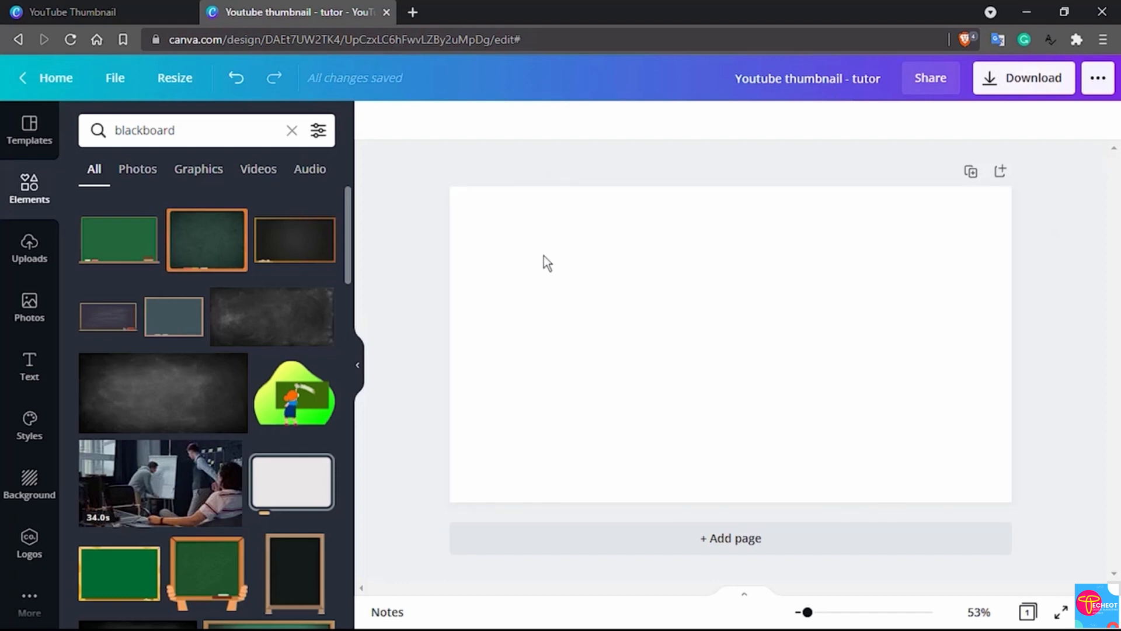
# Step: Try the scuffed blackboard image from the search results, moved to the page's upper-left corner and enlarged to cover the page
pyautogui.click(255, 318)
pyautogui.click(542, 338)
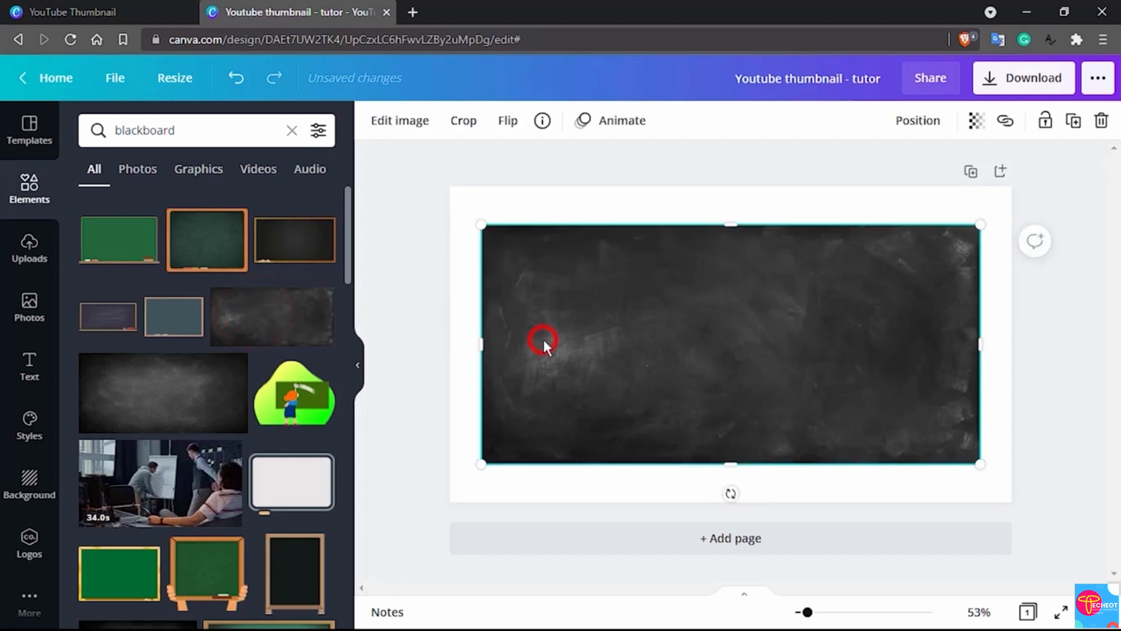
pyautogui.press('Delete')
pyautogui.click(543, 342)
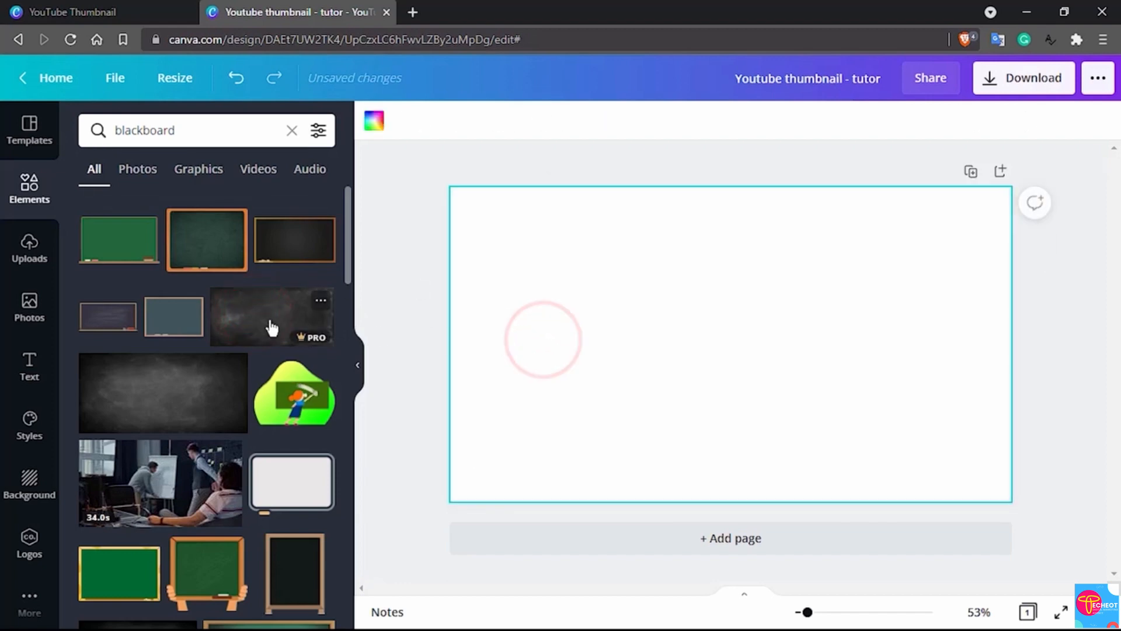
pyautogui.click(269, 320)
pyautogui.moveTo(533, 323); pyautogui.dragTo(502, 283)
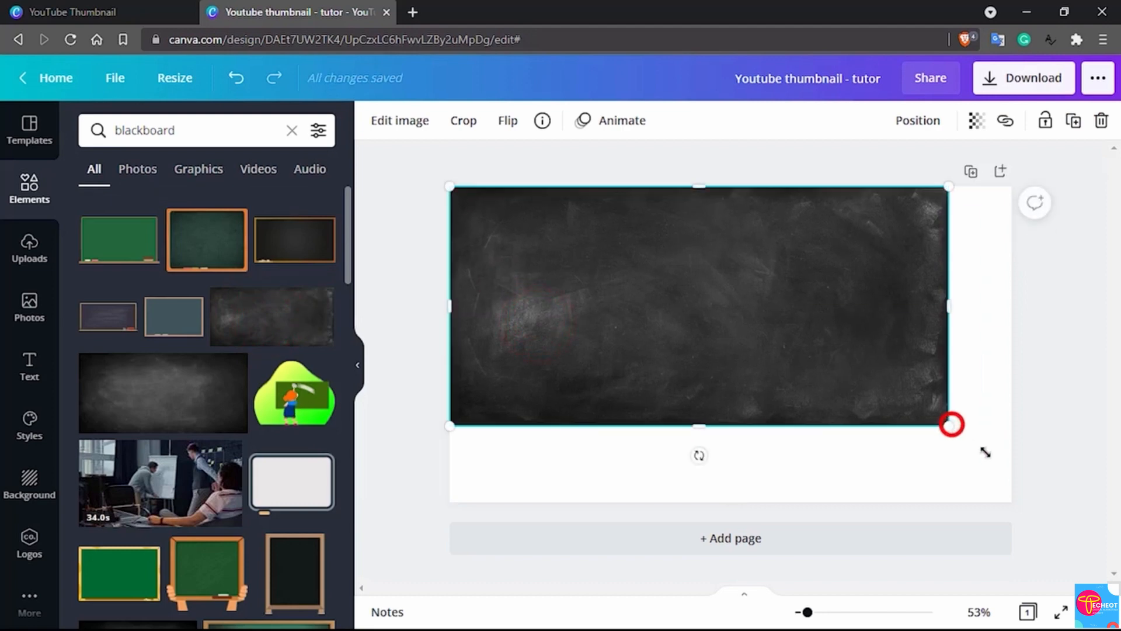
pyautogui.moveTo(986, 452); pyautogui.dragTo(1086, 552)
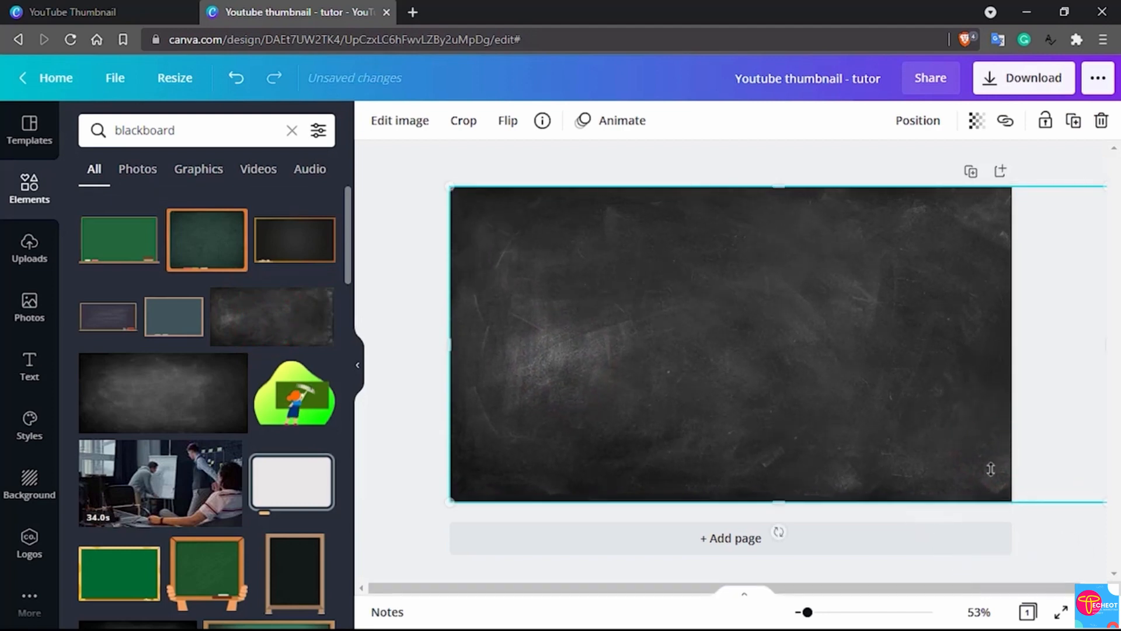
pyautogui.hotkey('ctrl', 'z')
pyautogui.hotkey('ctrl', 'z')
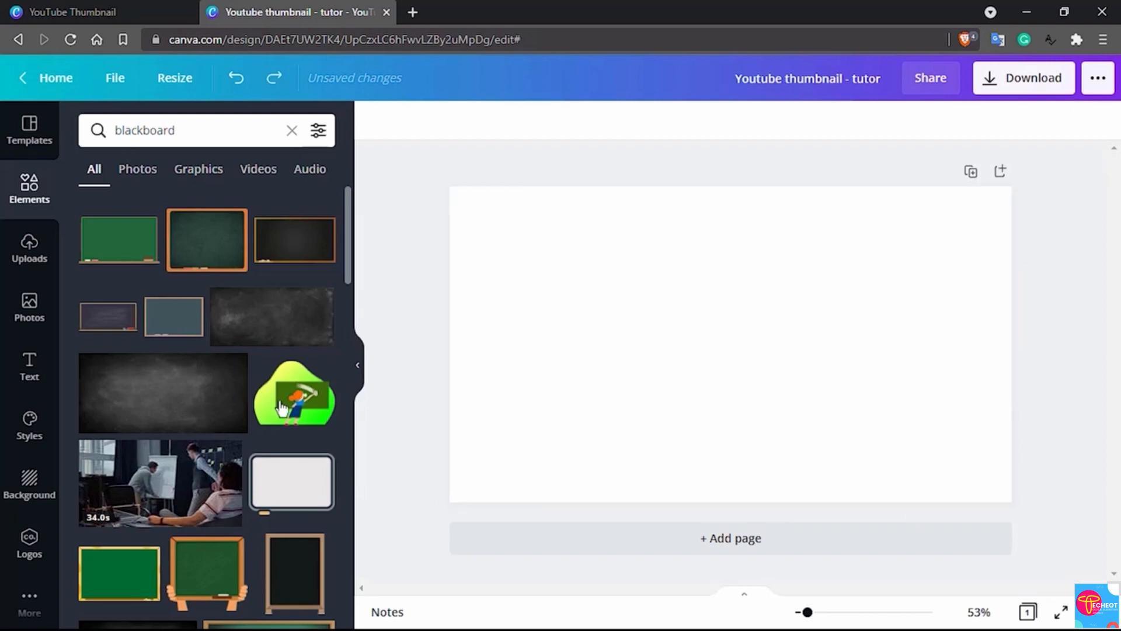
# Step: Try adding the dark-edged blackboard image and stretching it to cover the whole page, undoing the resizing
pyautogui.click(163, 397)
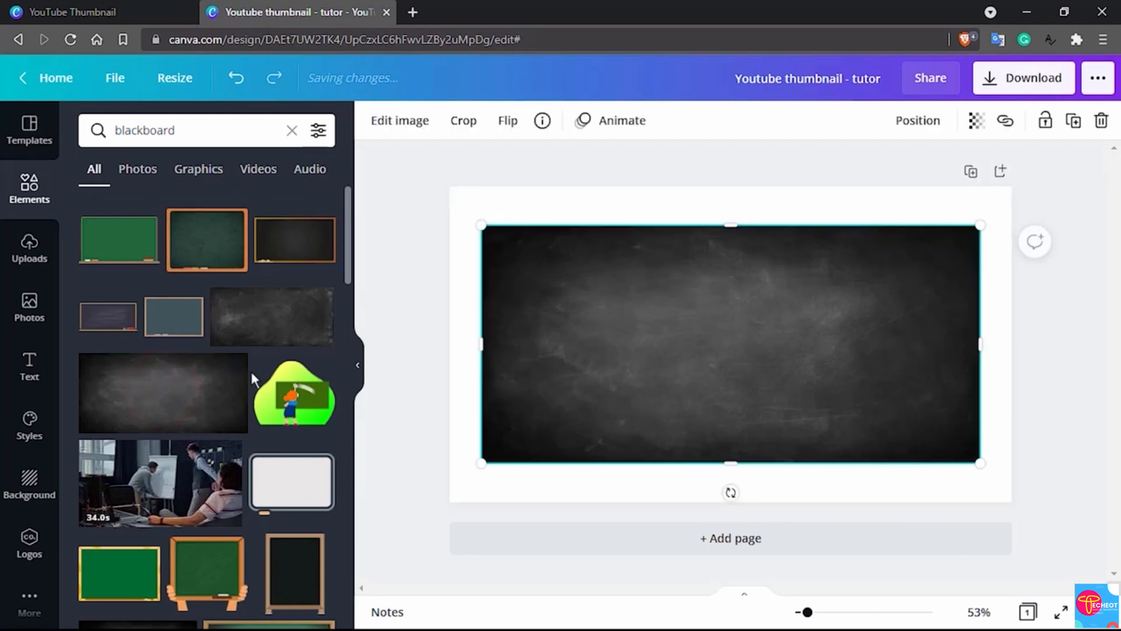
pyautogui.moveTo(981, 223); pyautogui.dragTo(1020, 206)
pyautogui.moveTo(922, 273); pyautogui.dragTo(897, 266)
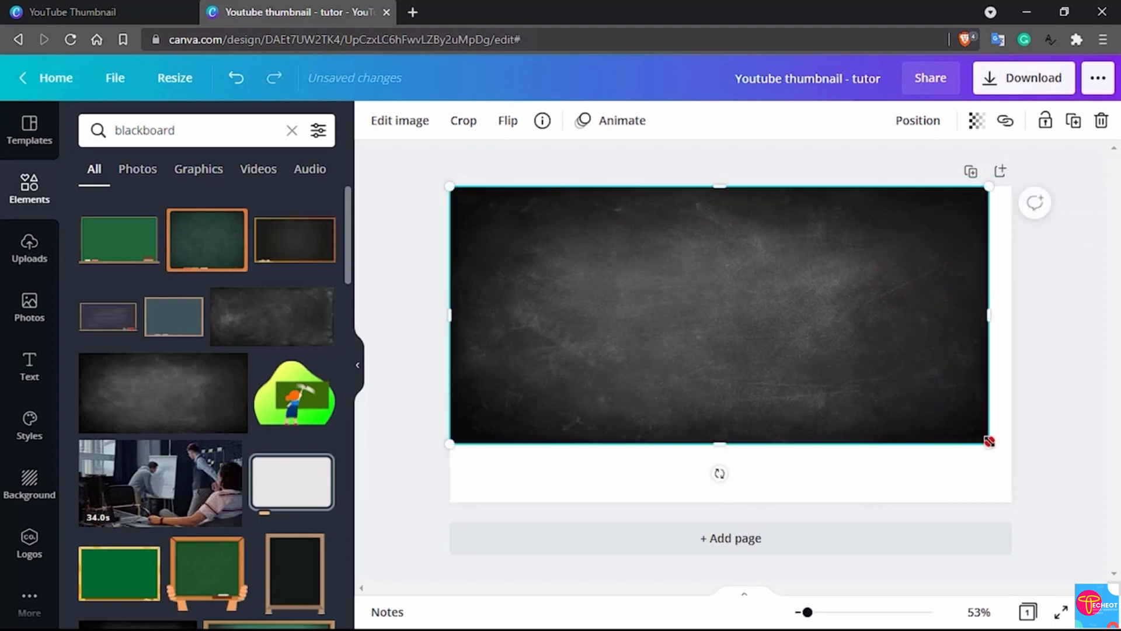
pyautogui.moveTo(988, 441); pyautogui.dragTo(1013, 453)
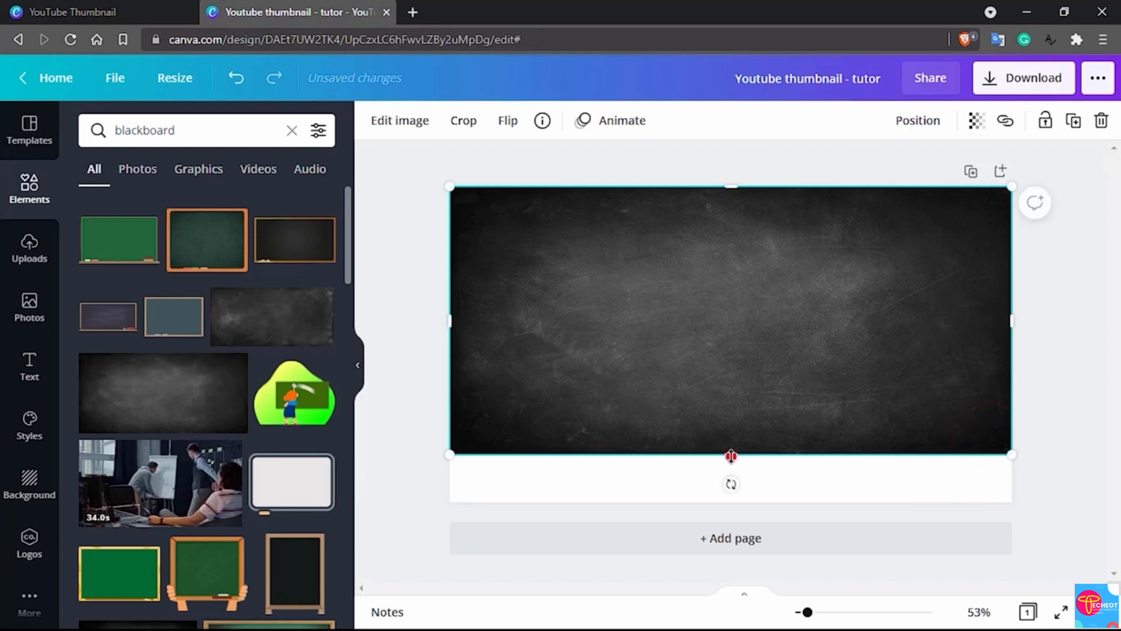
pyautogui.moveTo(731, 456); pyautogui.dragTo(732, 501)
pyautogui.click(1060, 324)
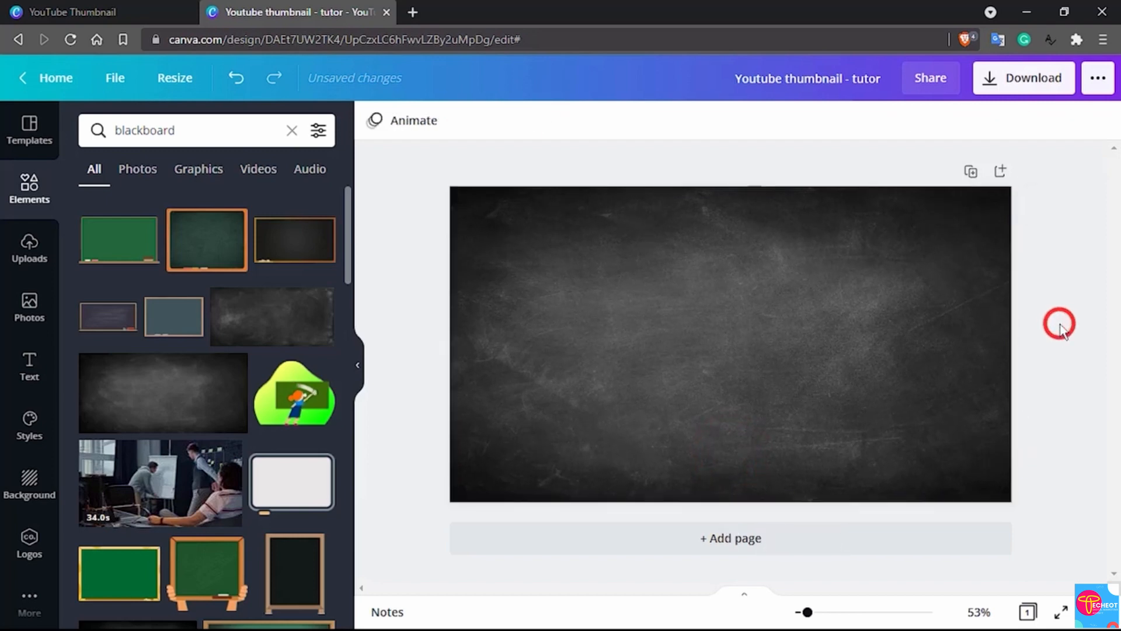
pyautogui.click(724, 367)
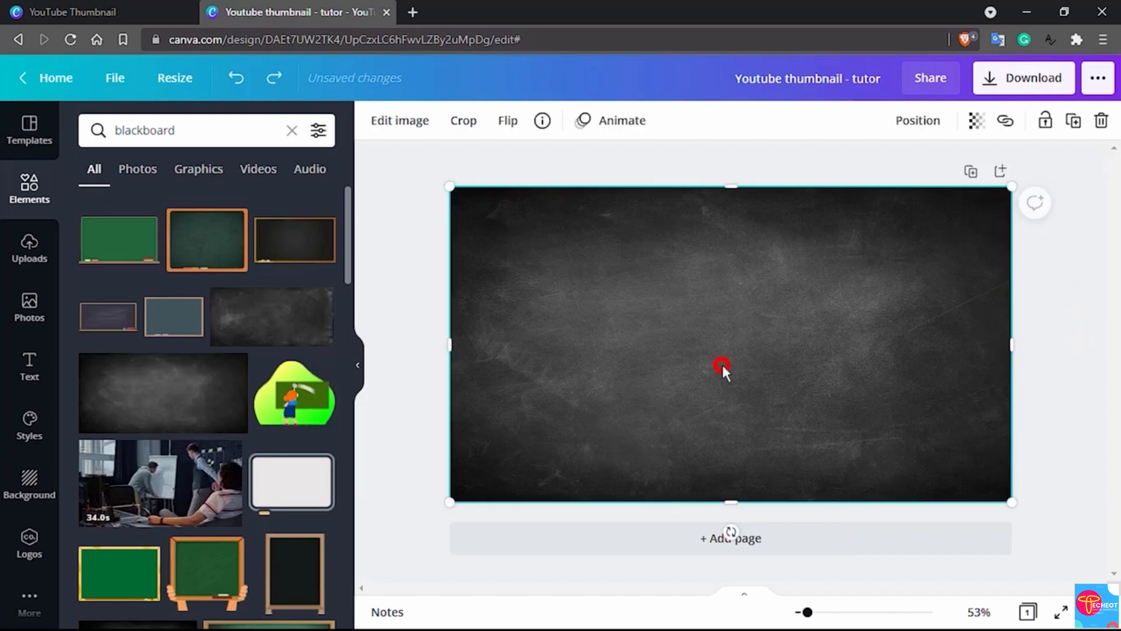
pyautogui.hotkey('ctrl', 'z')
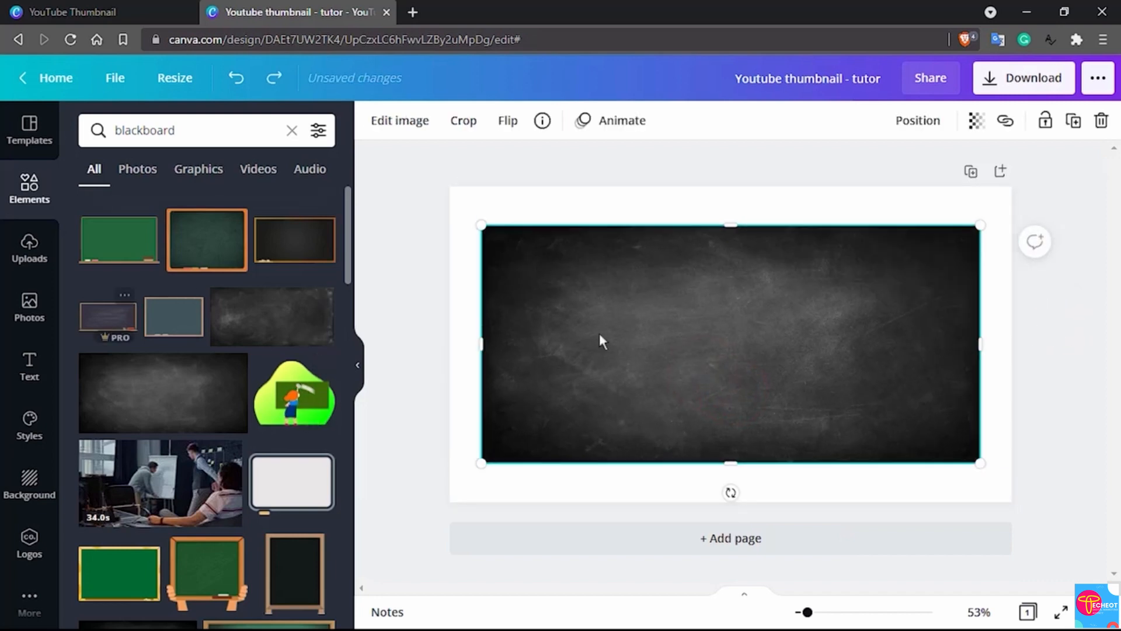
# Step: Delete the blackboard image and add the single-cell grid from the elements to the empty page
pyautogui.click(29, 188)
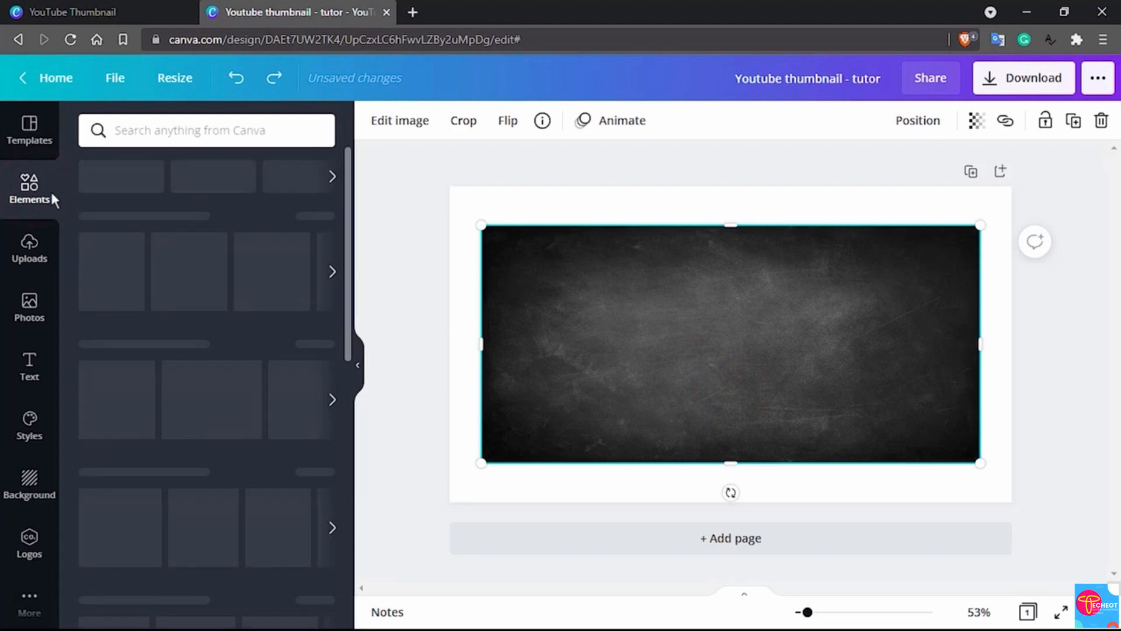
pyautogui.click(610, 360)
pyautogui.press('Delete')
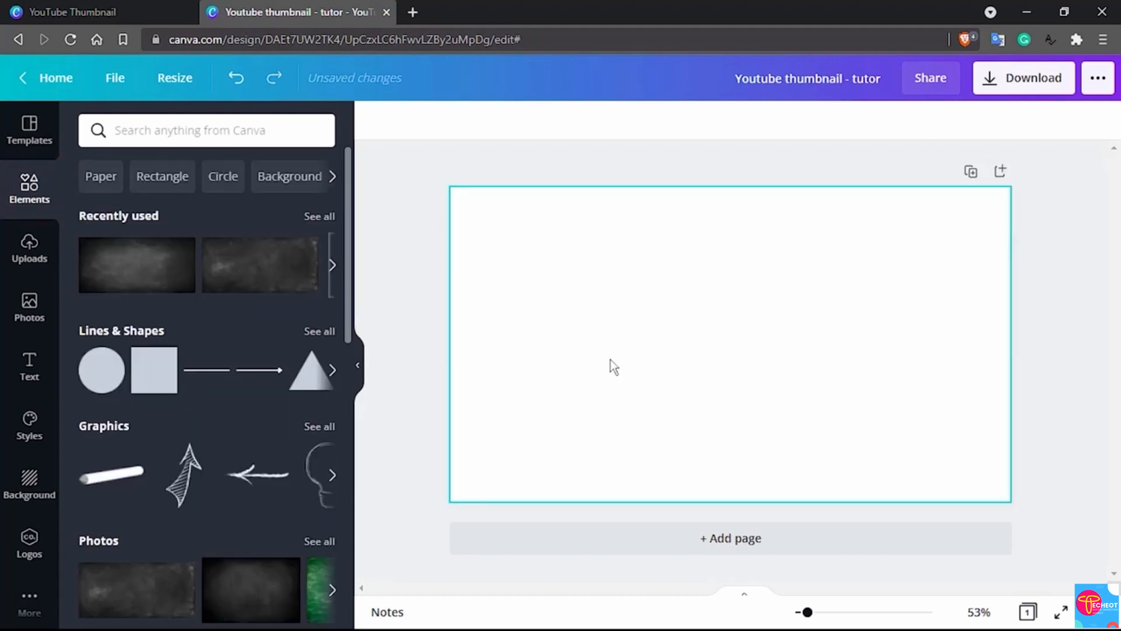
pyautogui.scroll(-10, 221, 405)
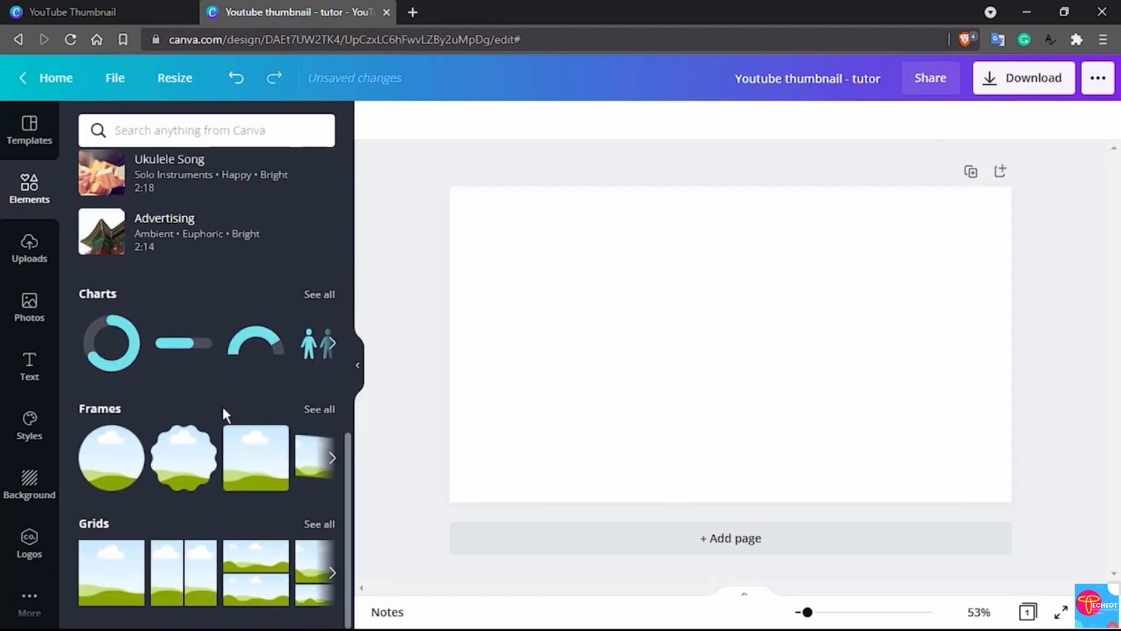
pyautogui.click(93, 576)
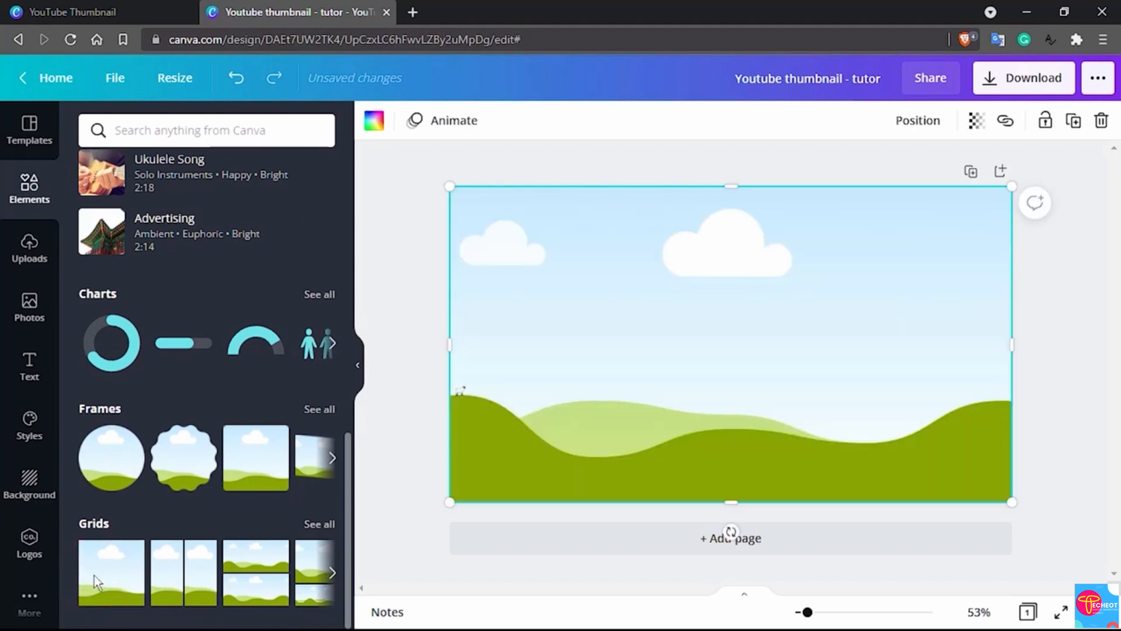
# Step: Try adding the recently used dark-edged blackboard image over the grid, and delete it again
pyautogui.scroll(10, 190, 324)
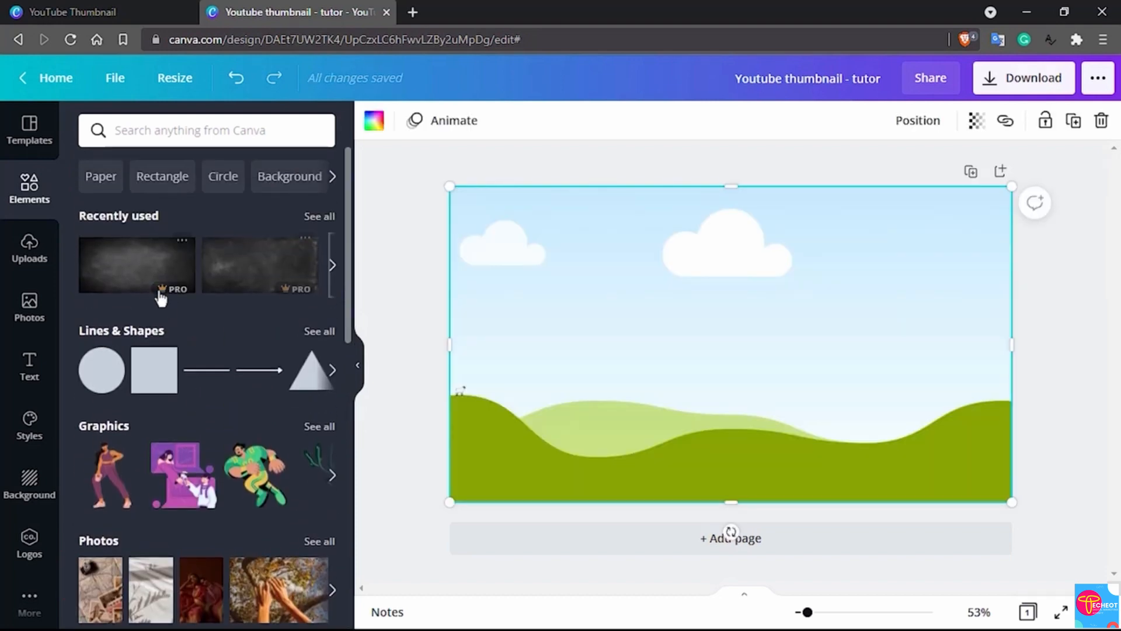
pyautogui.click(134, 268)
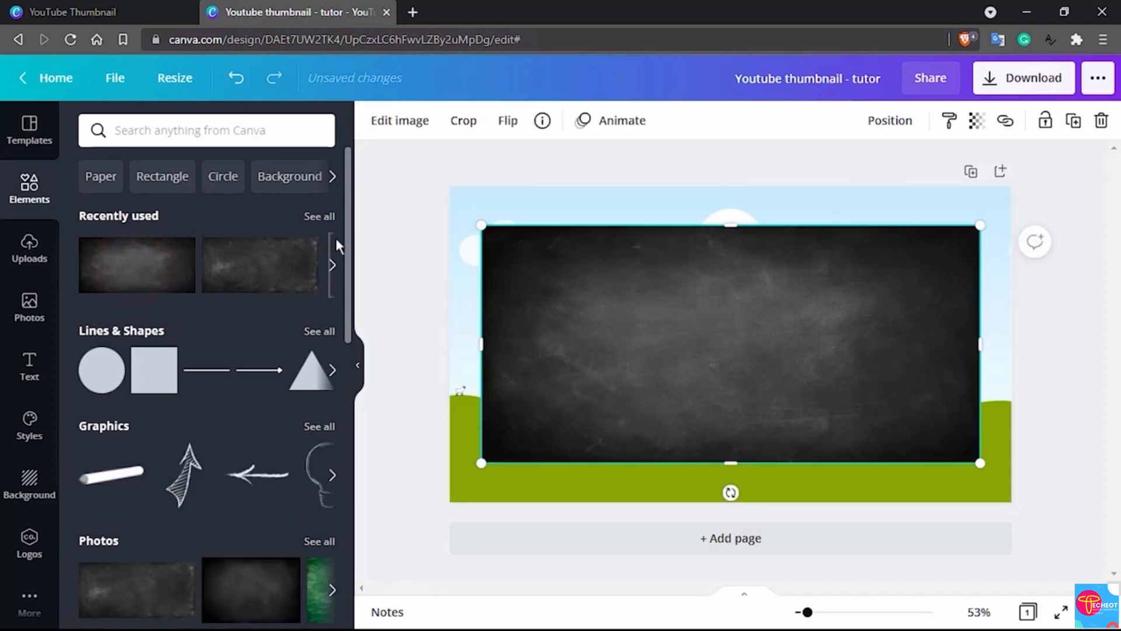
pyautogui.click(584, 205)
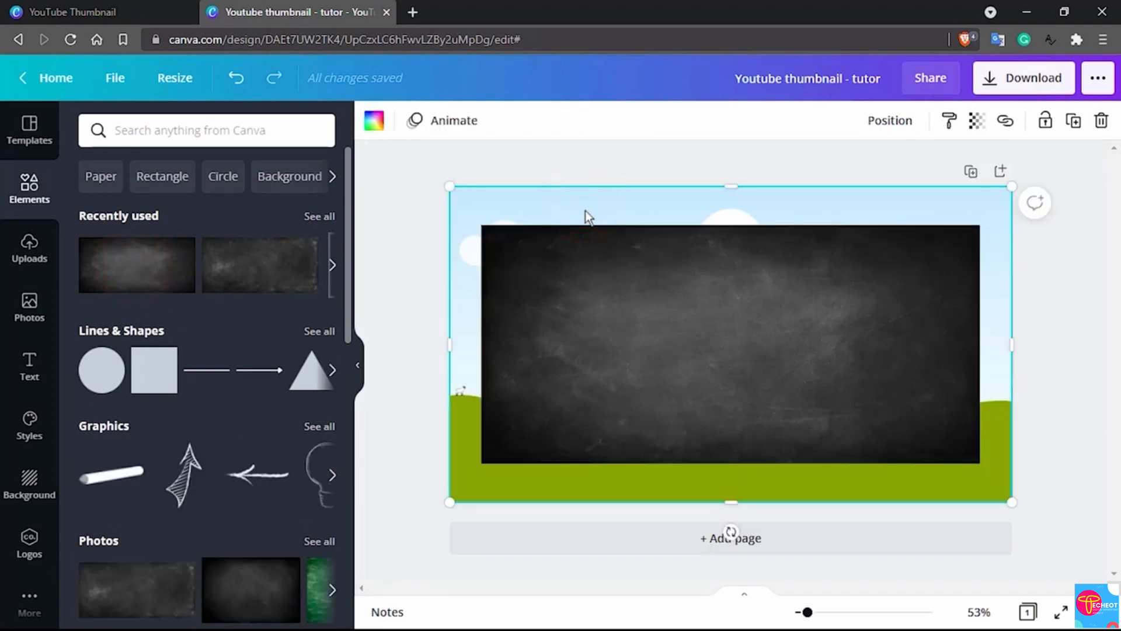
pyautogui.click(600, 270)
pyautogui.press('Delete')
pyautogui.click(600, 272)
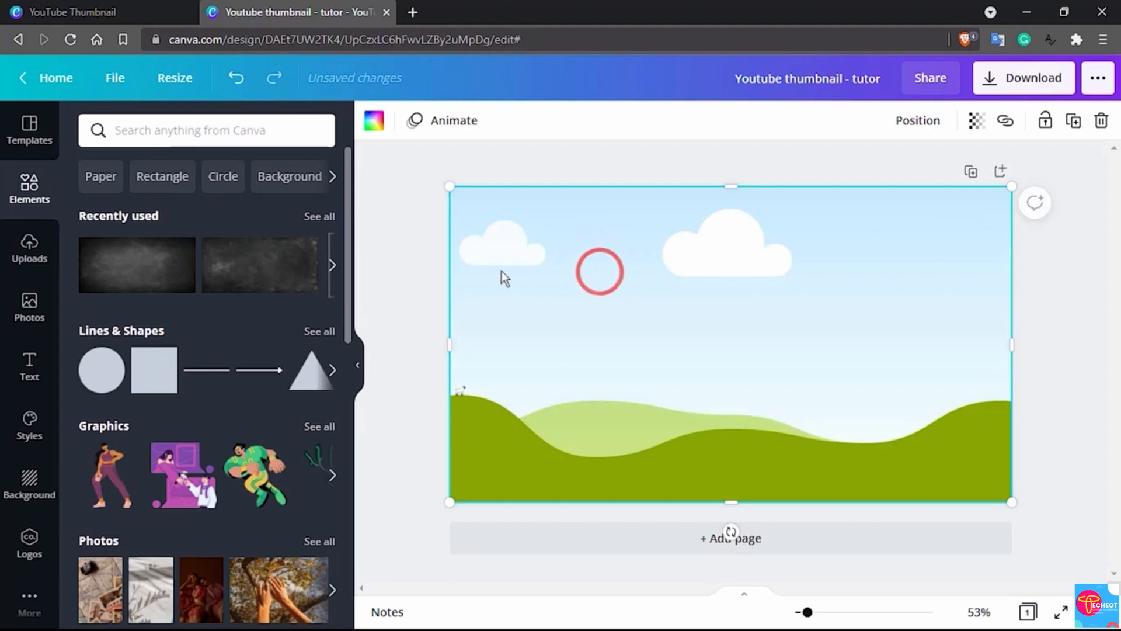
pyautogui.click(120, 264)
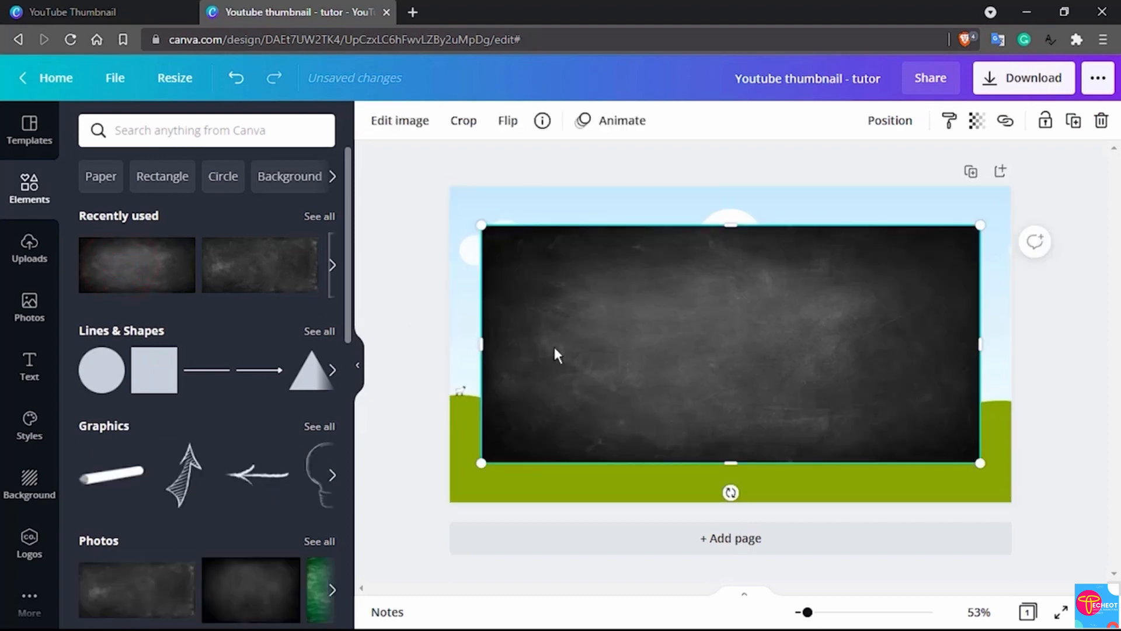
pyautogui.press('Delete')
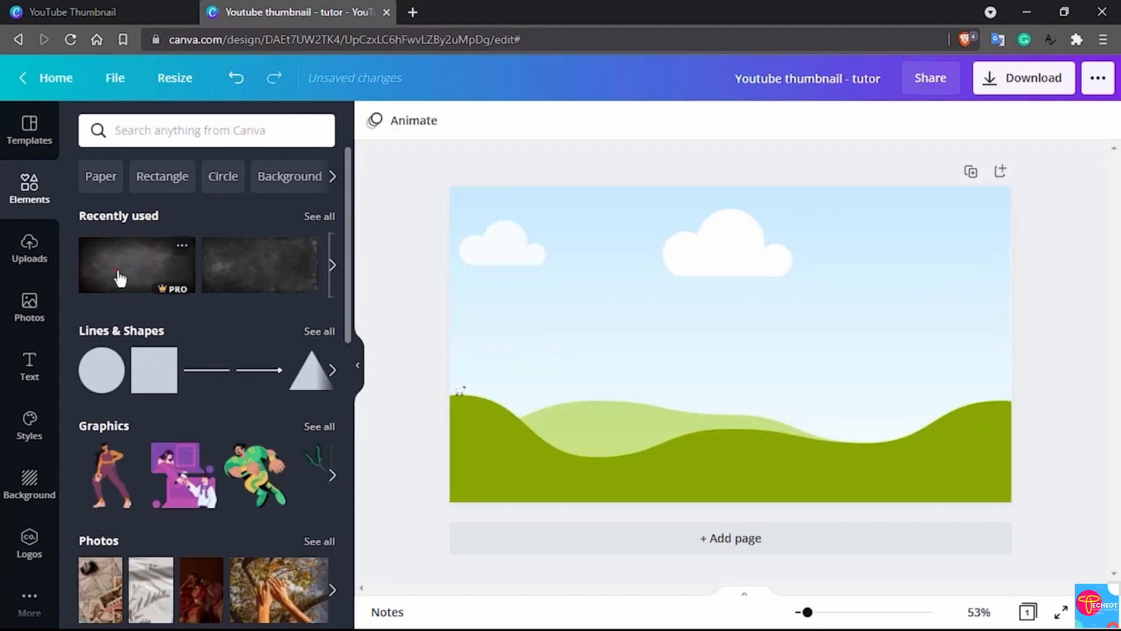
# Step: Place the recently used dark-edged blackboard image inside the grid so it fills the page
pyautogui.moveTo(118, 273); pyautogui.dragTo(600, 325)
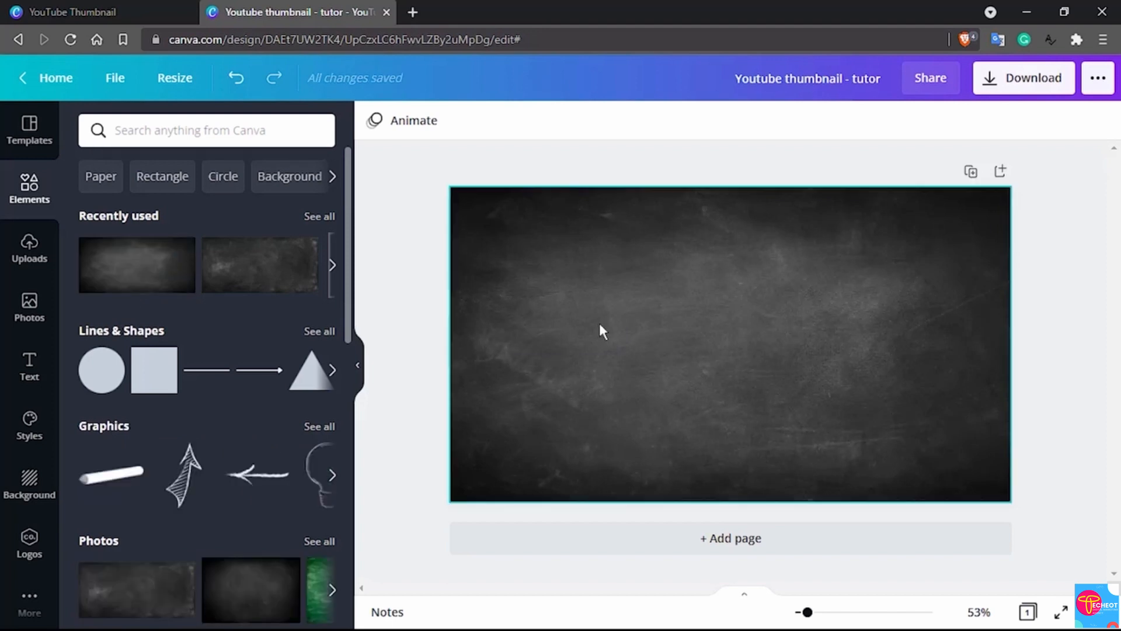
# Step: Search the elements for rectangle
pyautogui.click(166, 127)
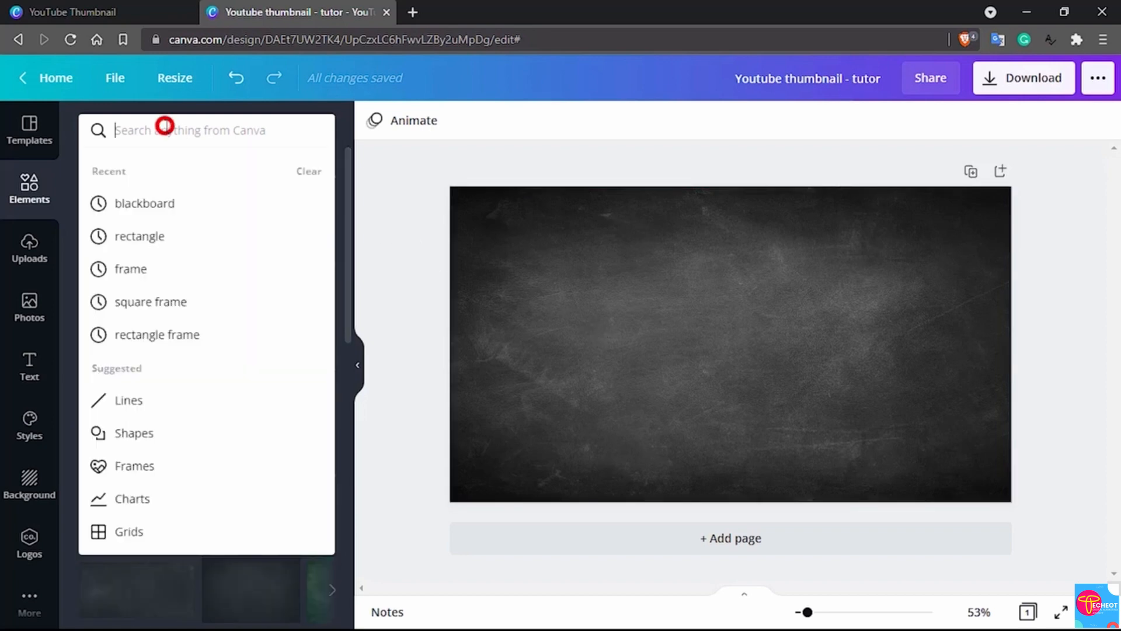
pyautogui.write('rectangl')
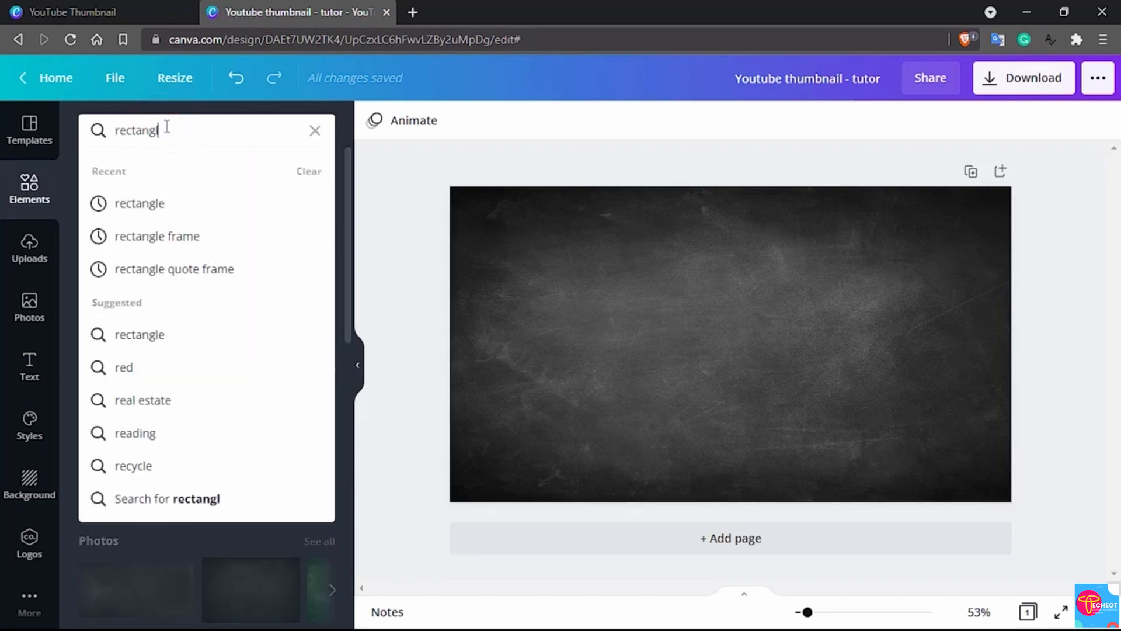
pyautogui.write('e')
pyautogui.press('Return')
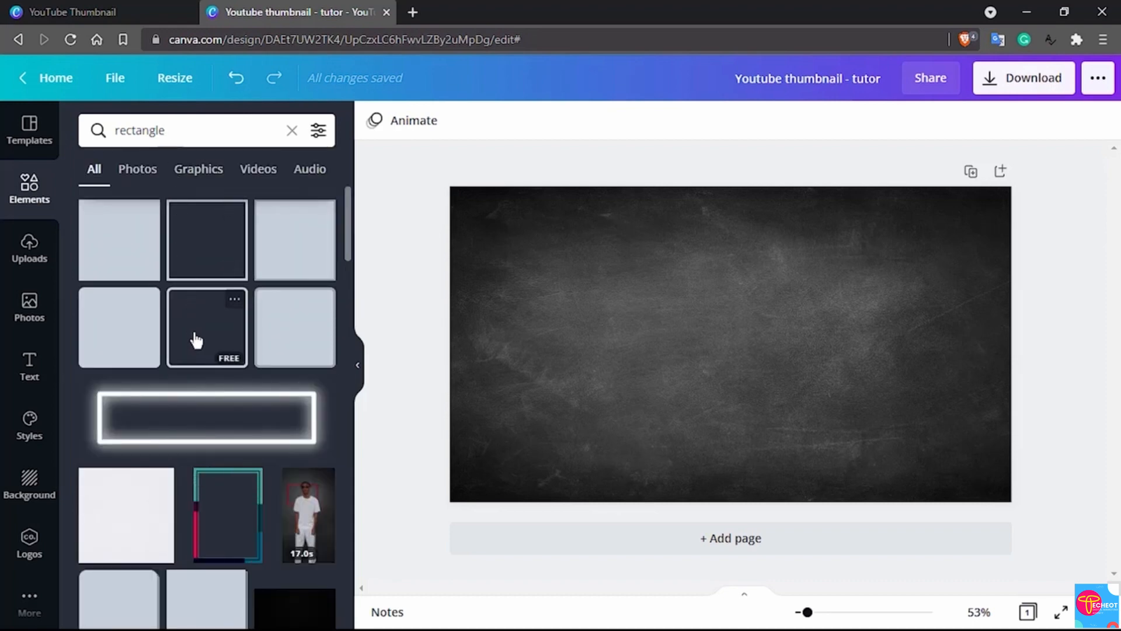
# Step: Browse the rectangle results and place the rounded-corner rectangle outline near the middle of the blackboard
pyautogui.scroll(-2, 196, 335)
pyautogui.scroll(-8, 196, 339)
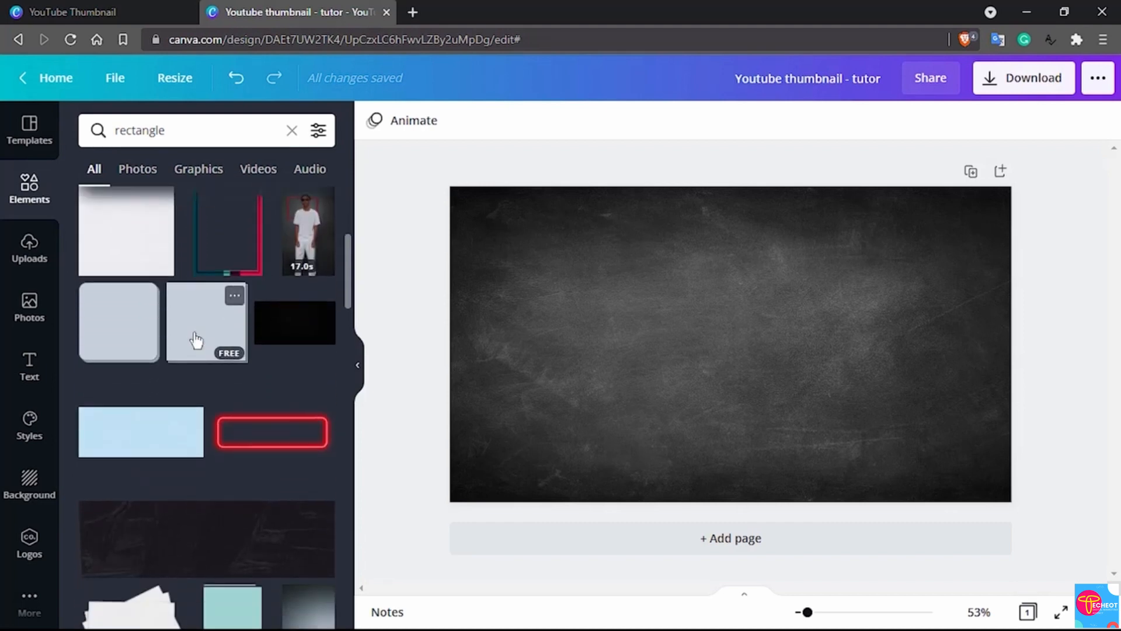
pyautogui.scroll(-10, 195, 339)
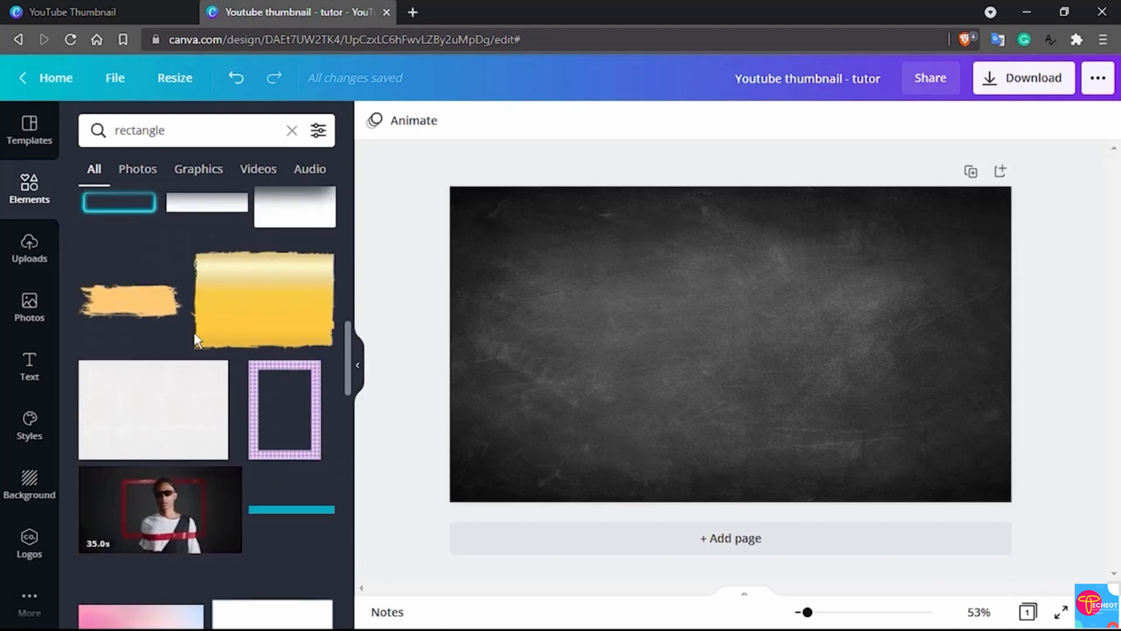
pyautogui.scroll(5, 195, 339)
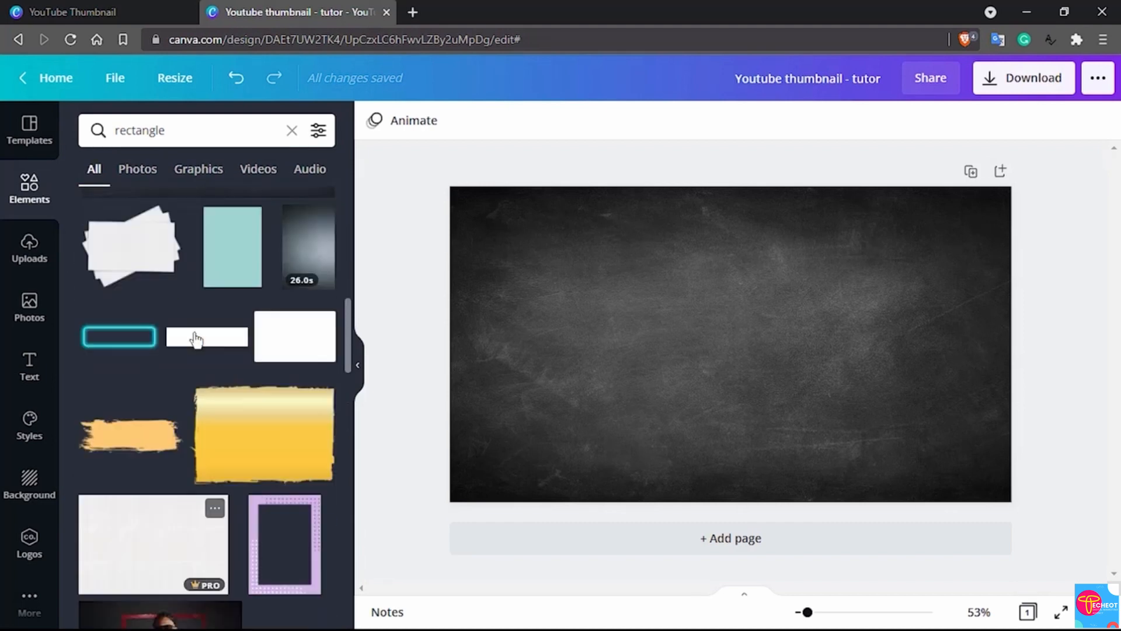
pyautogui.scroll(-5, 195, 339)
pyautogui.scroll(-3, 196, 339)
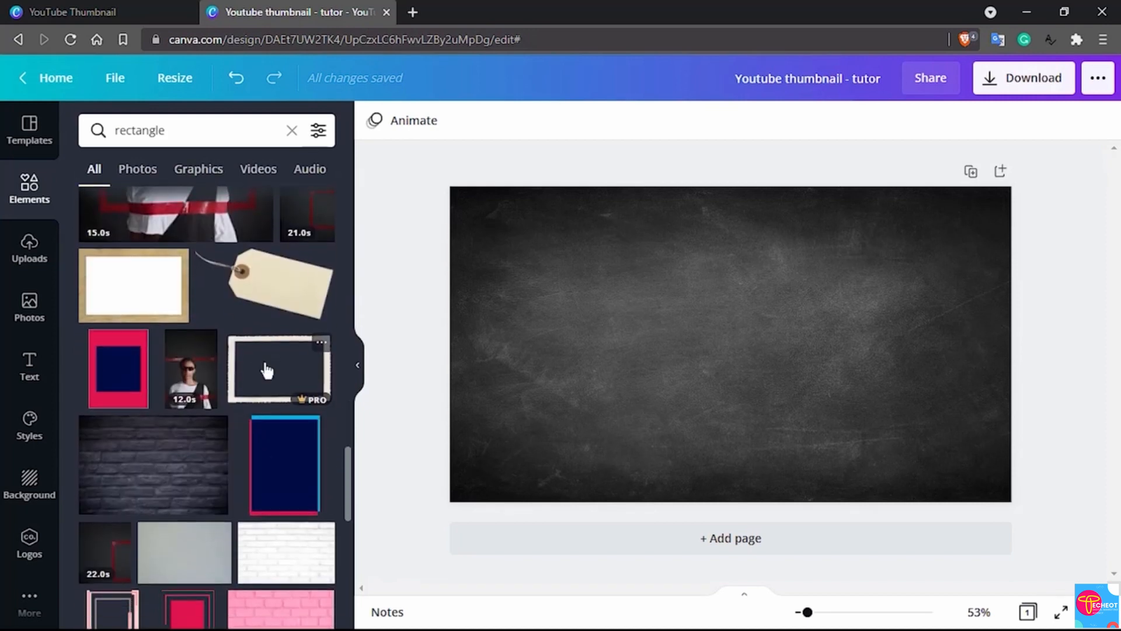
pyautogui.scroll(10, 266, 369)
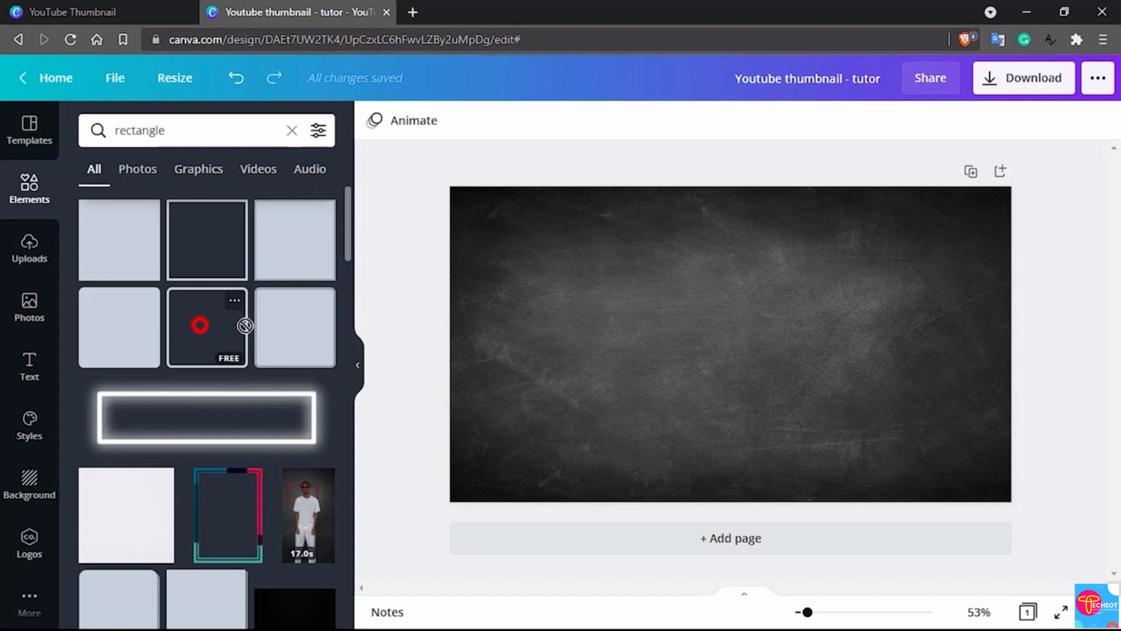
pyautogui.moveTo(245, 326); pyautogui.dragTo(659, 310)
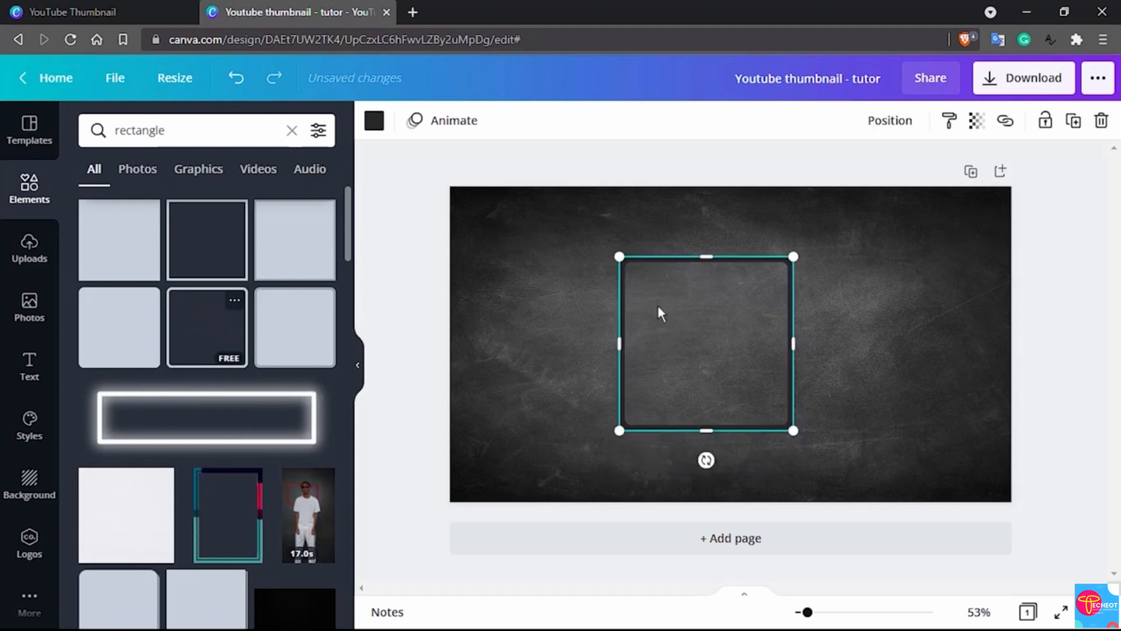
# Step: Stretch the rectangle outline on all four sides until it forms a border just inside the page edges
pyautogui.moveTo(706, 430); pyautogui.dragTo(708, 481)
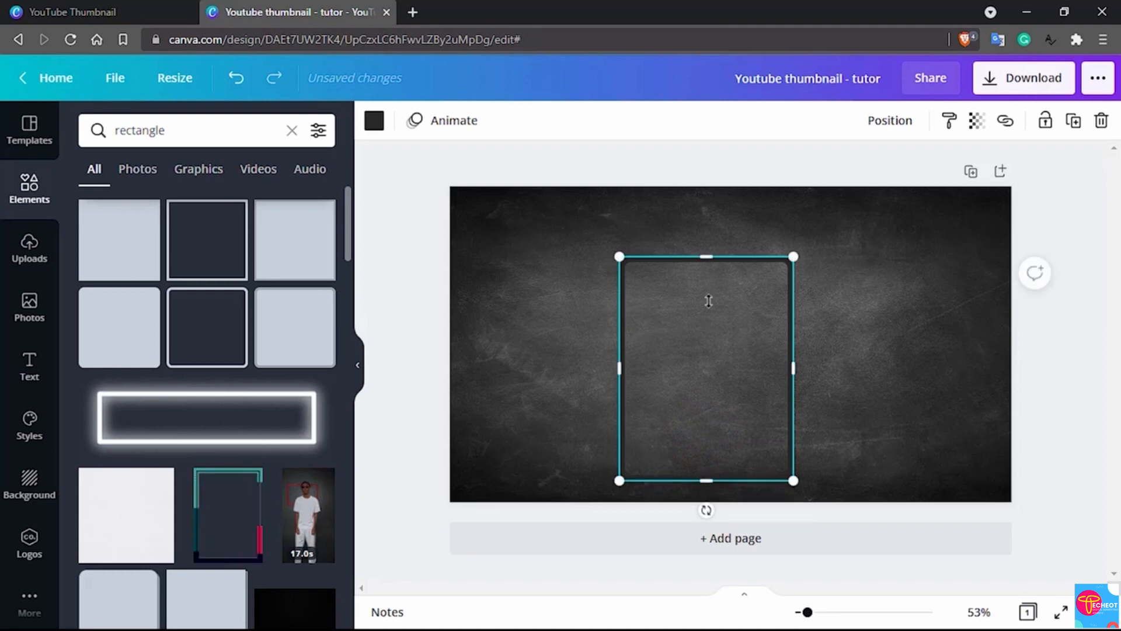
pyautogui.moveTo(708, 256); pyautogui.dragTo(703, 211)
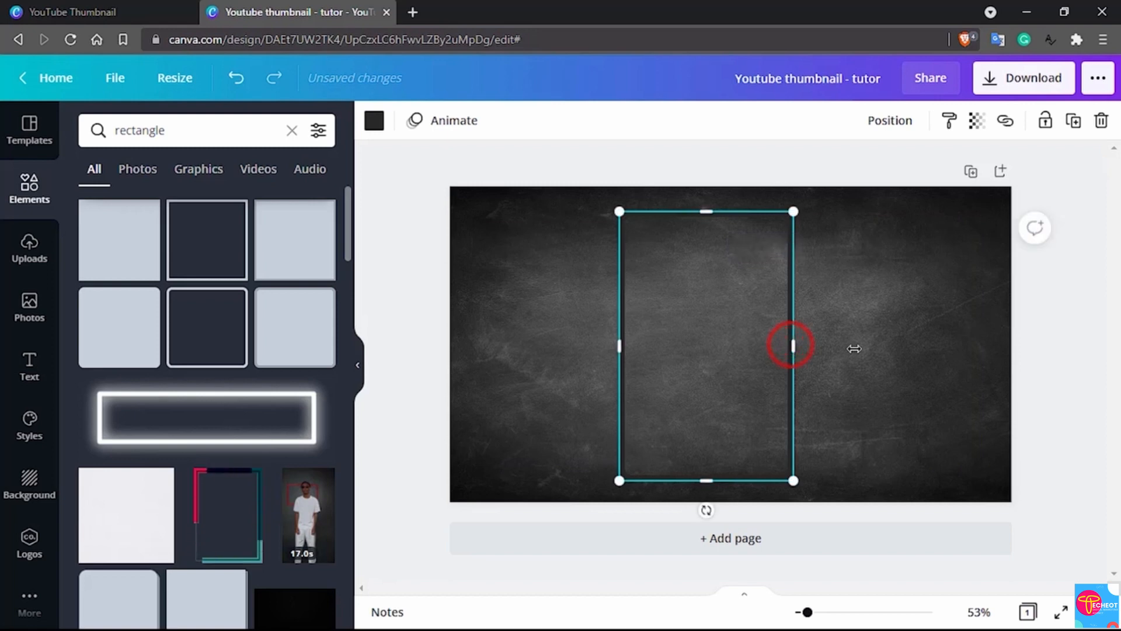
pyautogui.moveTo(854, 348); pyautogui.dragTo(972, 365)
pyautogui.moveTo(618, 345); pyautogui.dragTo(472, 345)
# Step: Recolour the rounded rectangle border white using the document colours and deselect it
pyautogui.click(374, 121)
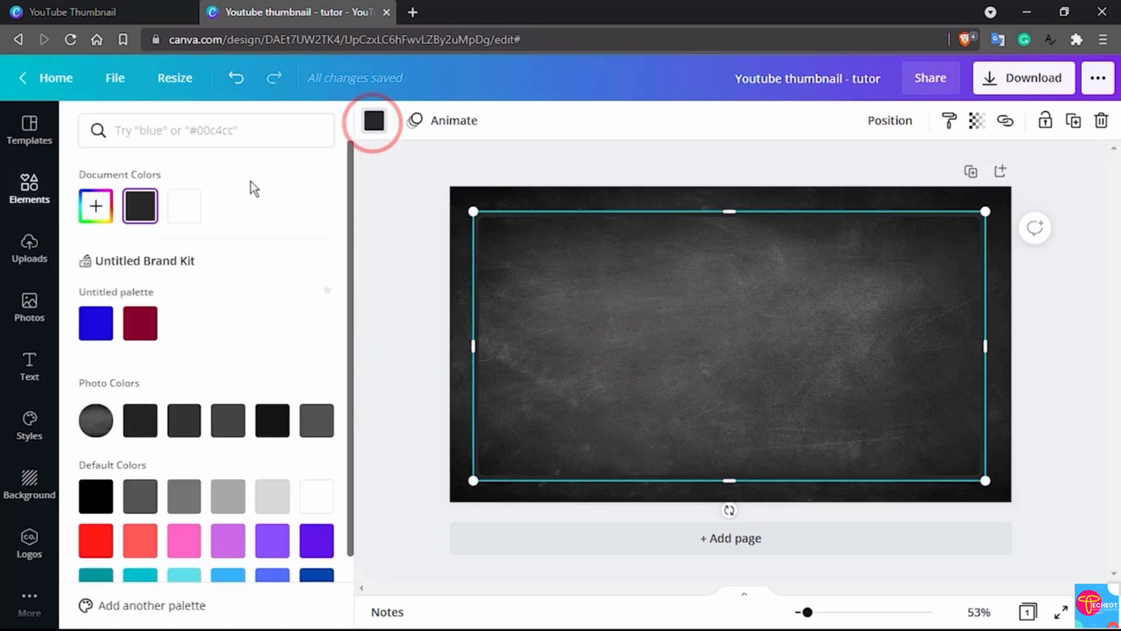
pyautogui.click(184, 205)
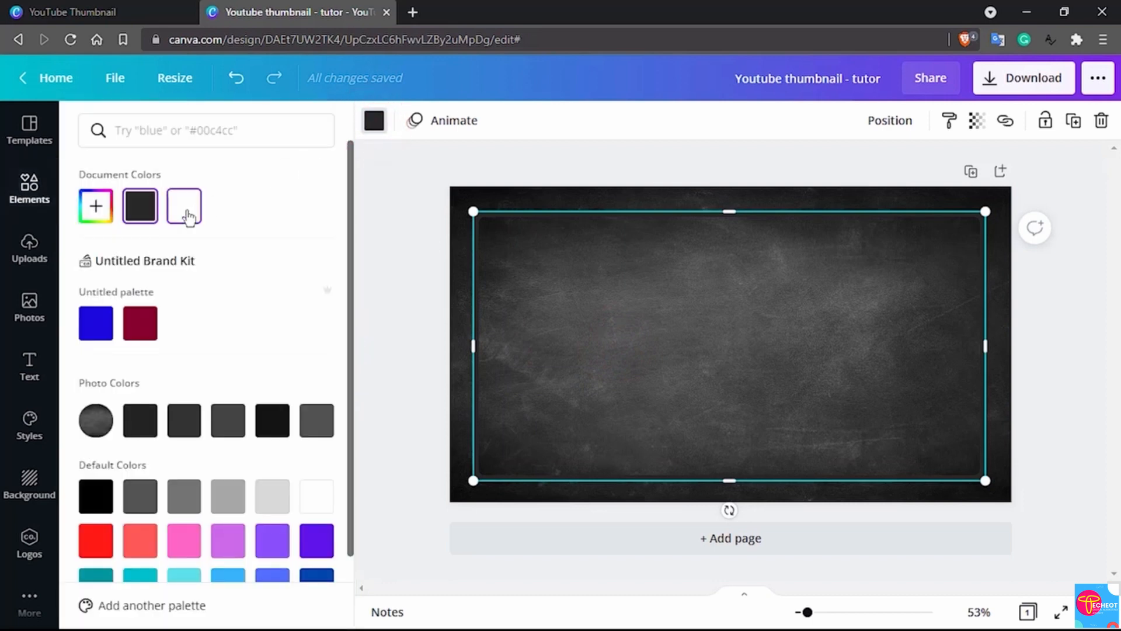
pyautogui.click(730, 336)
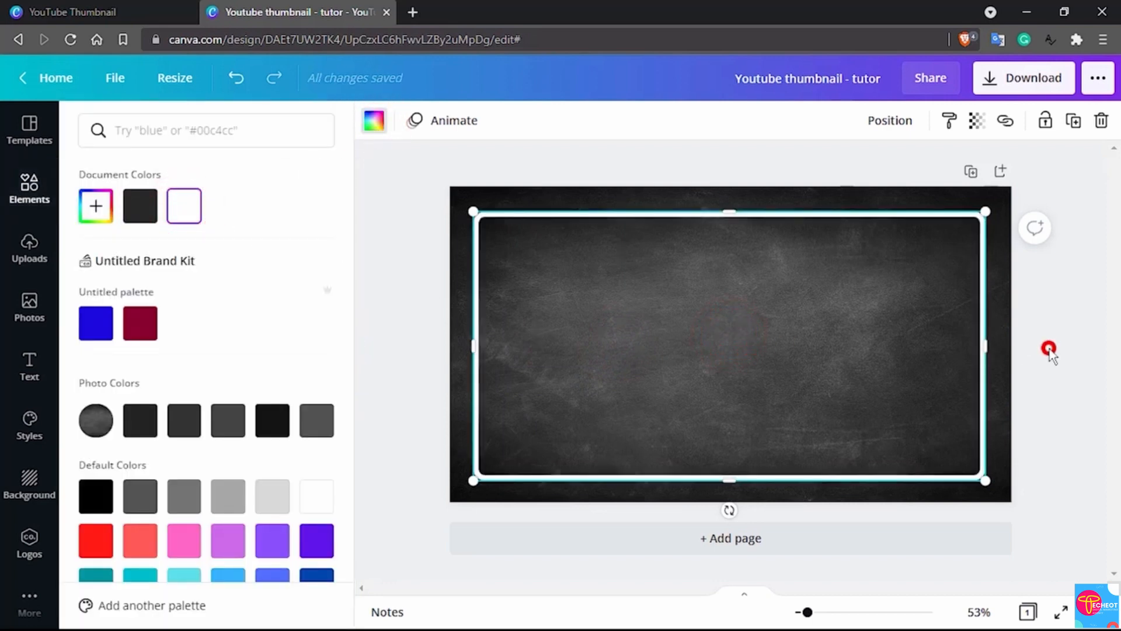
pyautogui.click(1049, 351)
pyautogui.click(772, 289)
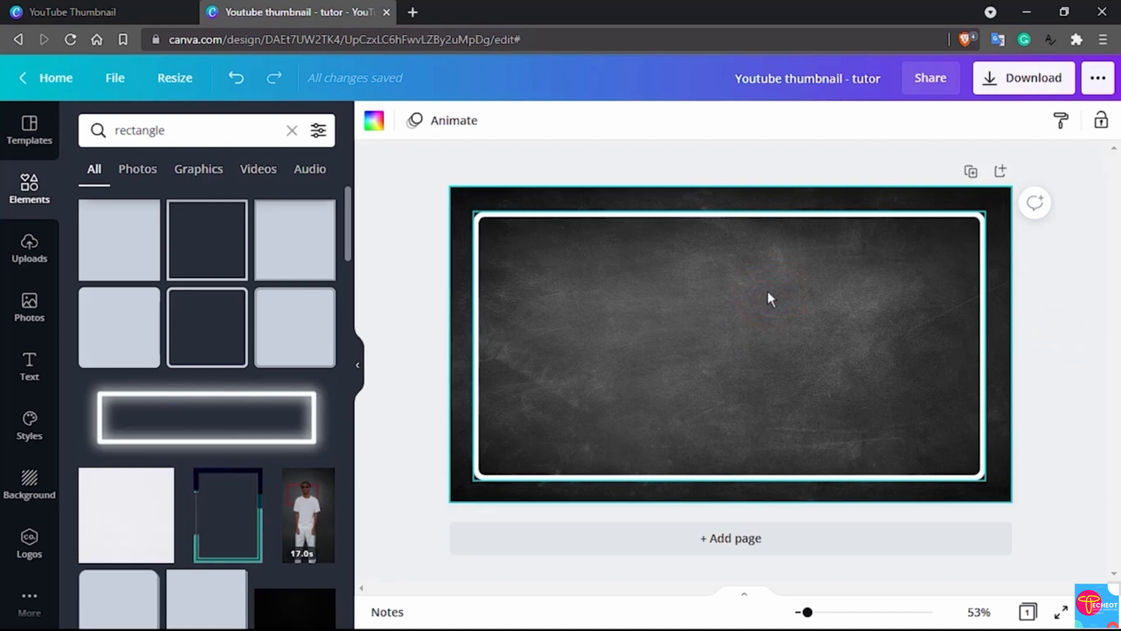
pyautogui.click(646, 282)
pyautogui.click(740, 177)
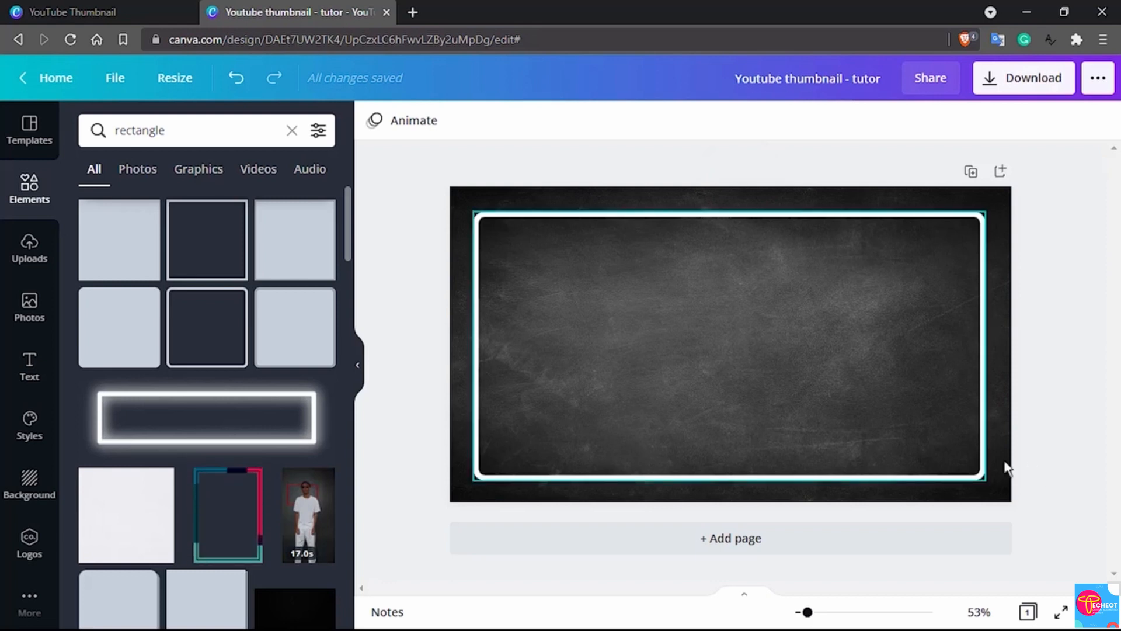
# Step: Browse the text font combinations and place the BE BRAVE outlined style on the blackboard
pyautogui.click(29, 367)
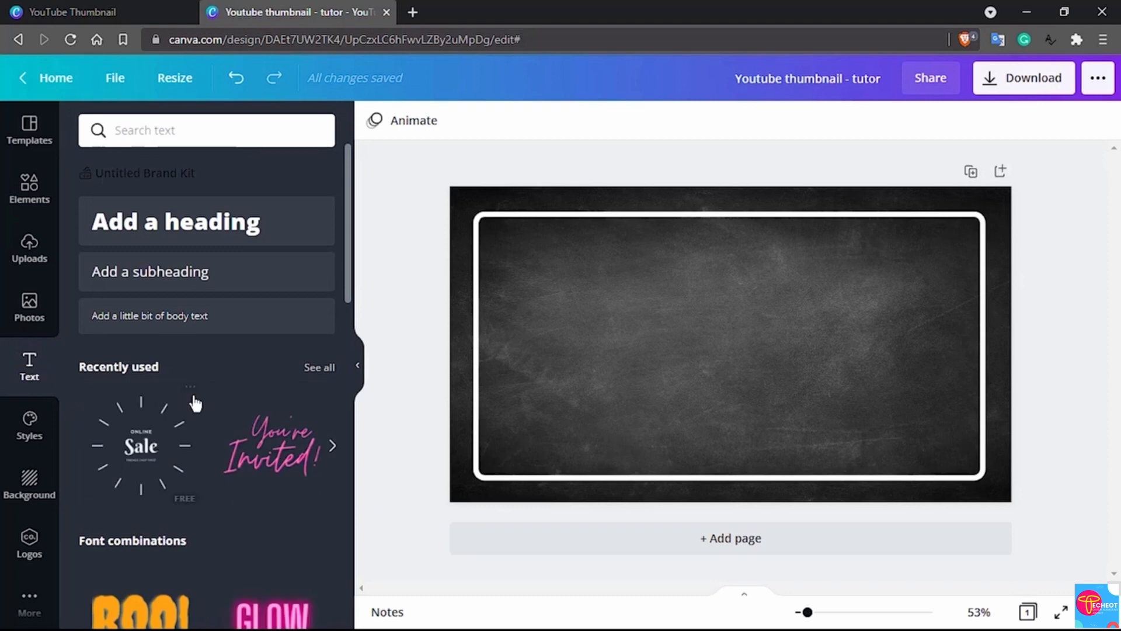
pyautogui.moveTo(192, 396)
pyautogui.scroll(-4, 210, 388)
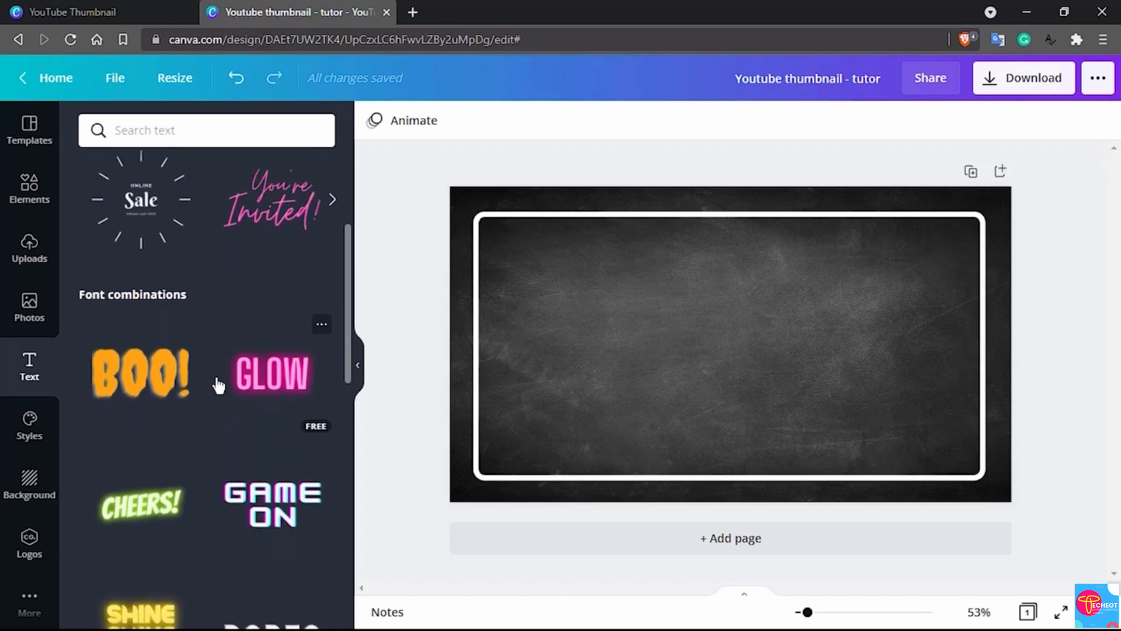
pyautogui.scroll(-3, 217, 386)
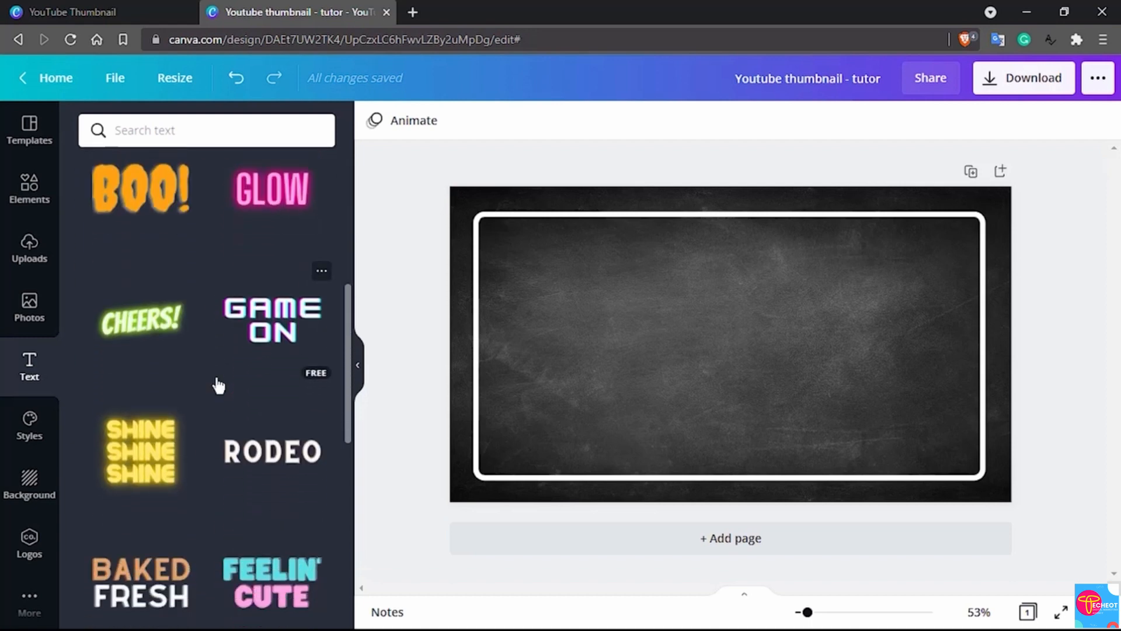
pyautogui.scroll(7, 219, 385)
pyautogui.scroll(-5, 219, 385)
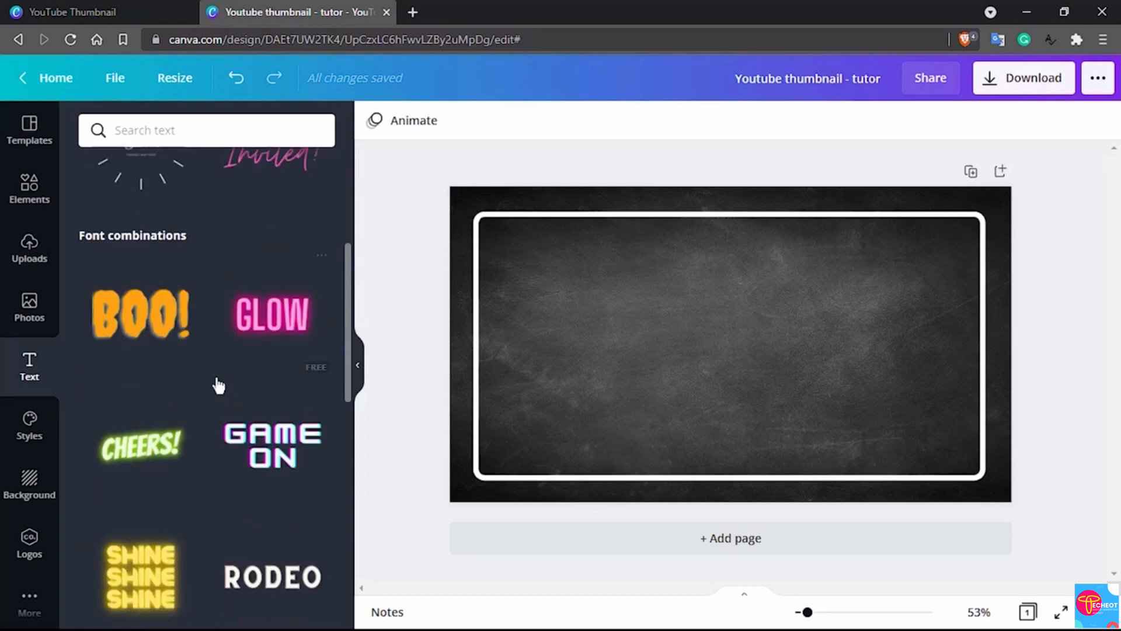
pyautogui.scroll(-6, 219, 385)
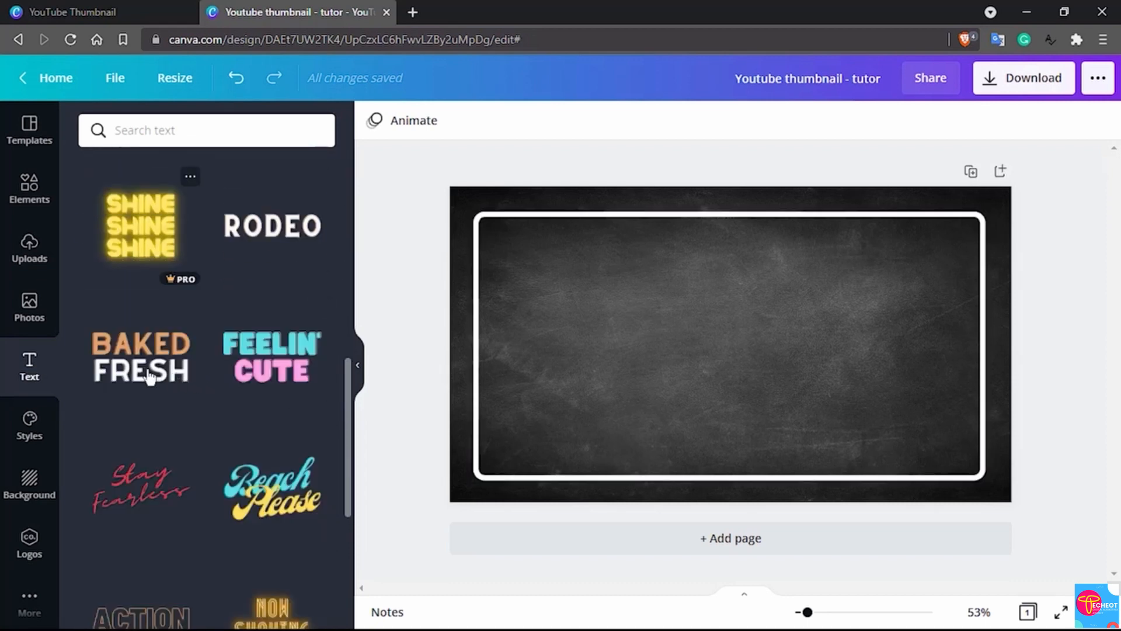
pyautogui.scroll(-5, 149, 377)
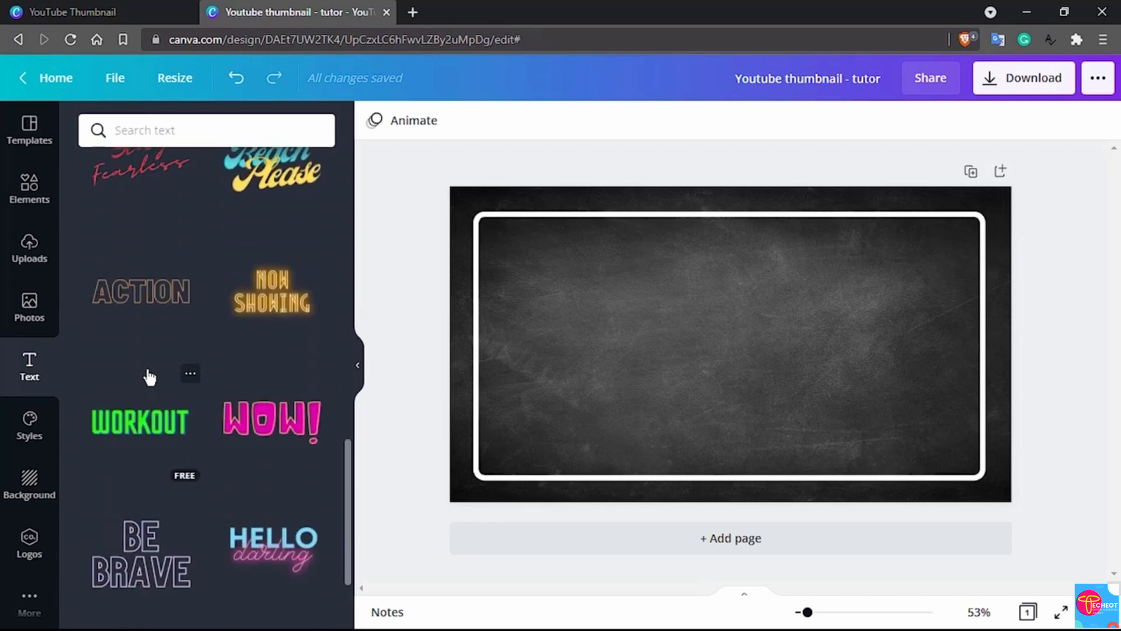
pyautogui.scroll(-4, 149, 376)
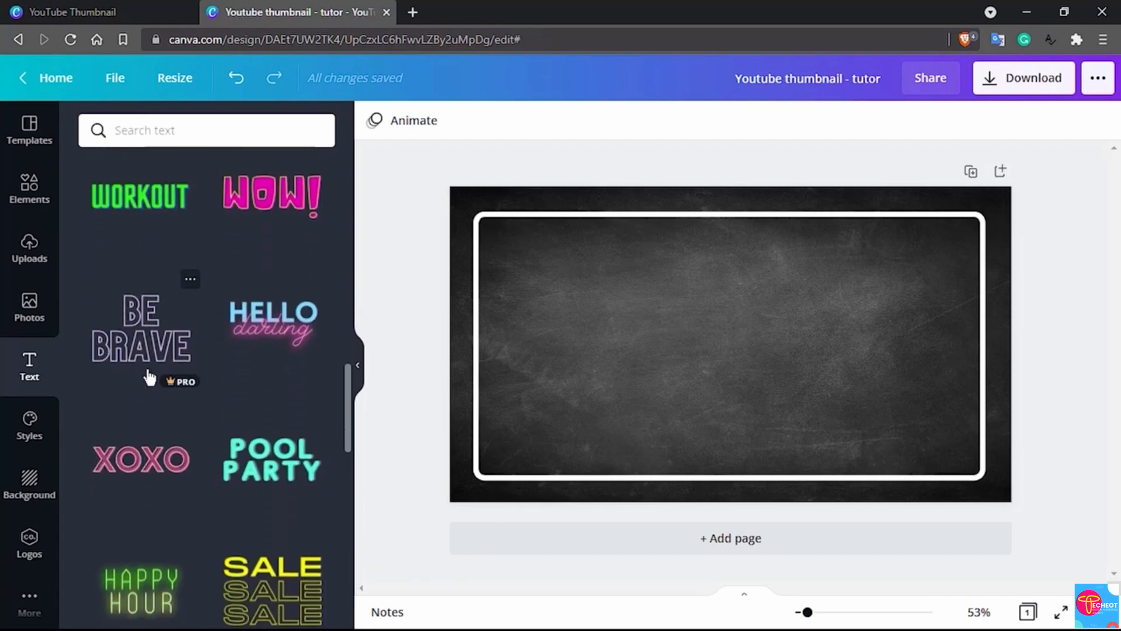
pyautogui.scroll(-5, 149, 376)
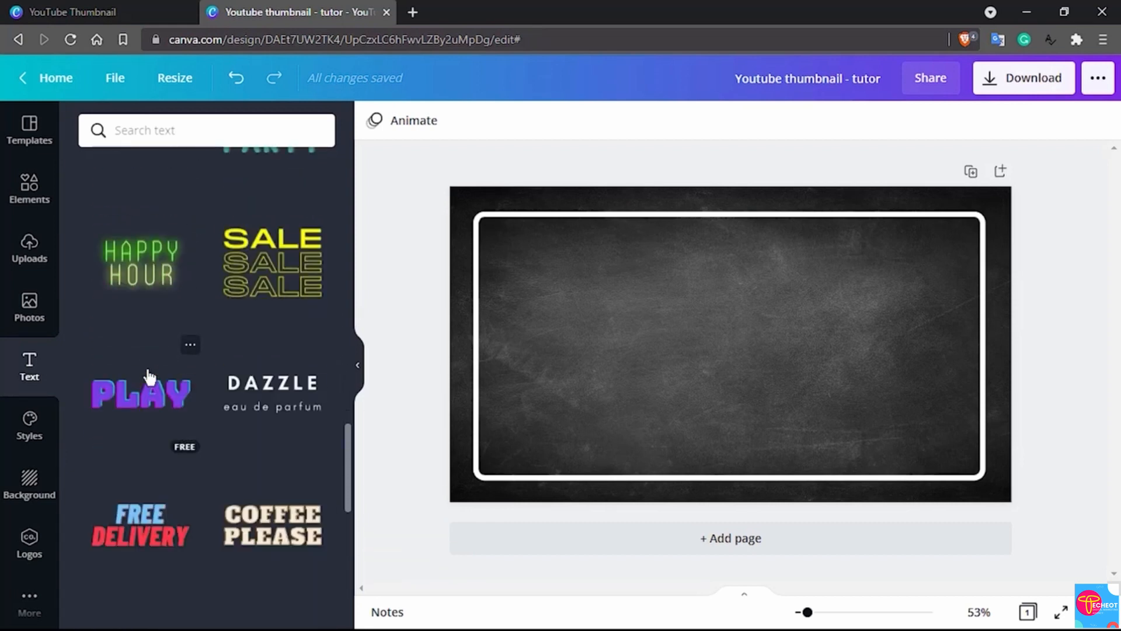
pyautogui.scroll(6, 149, 376)
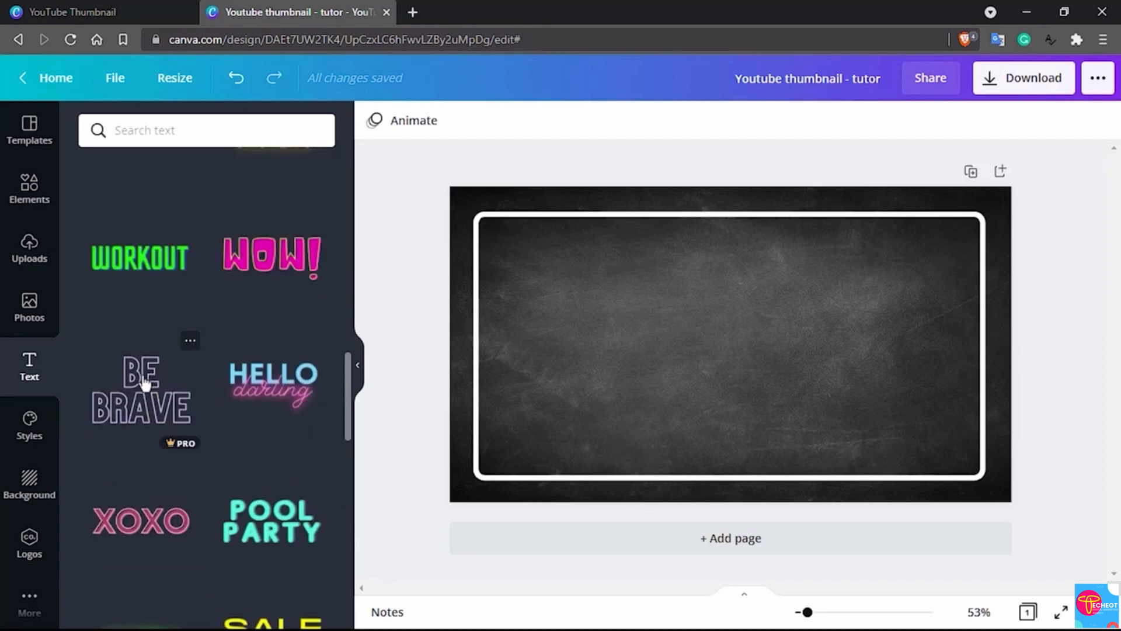
pyautogui.moveTo(138, 409); pyautogui.dragTo(586, 330)
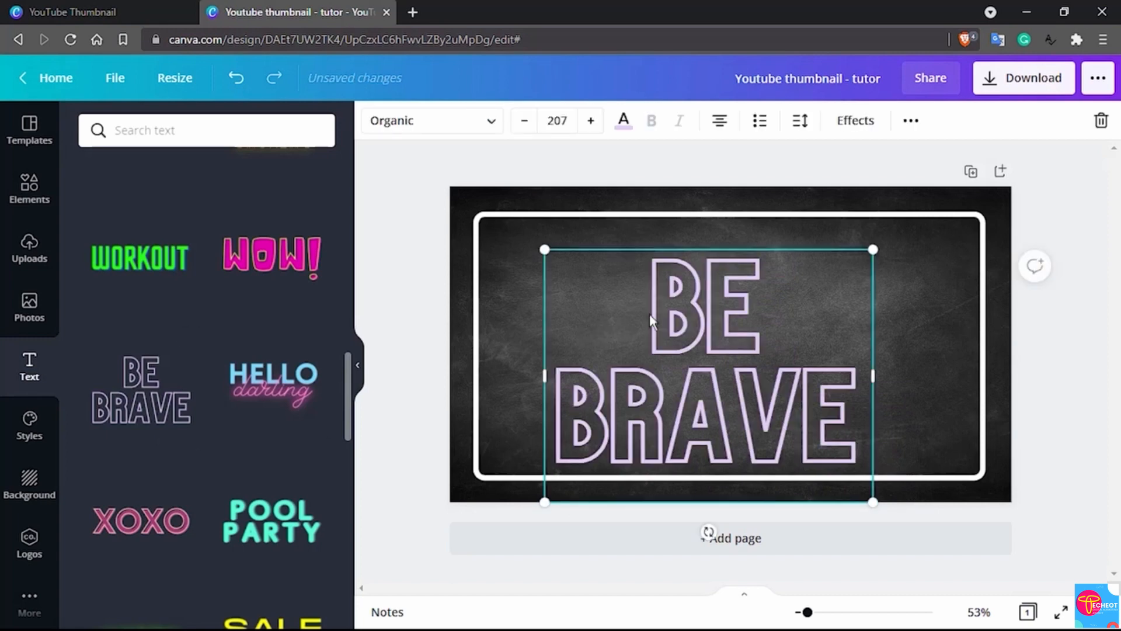
# Step: Delete the word BE and its line from the placed text, keeping only BRAVE
pyautogui.doubleClick(712, 302)
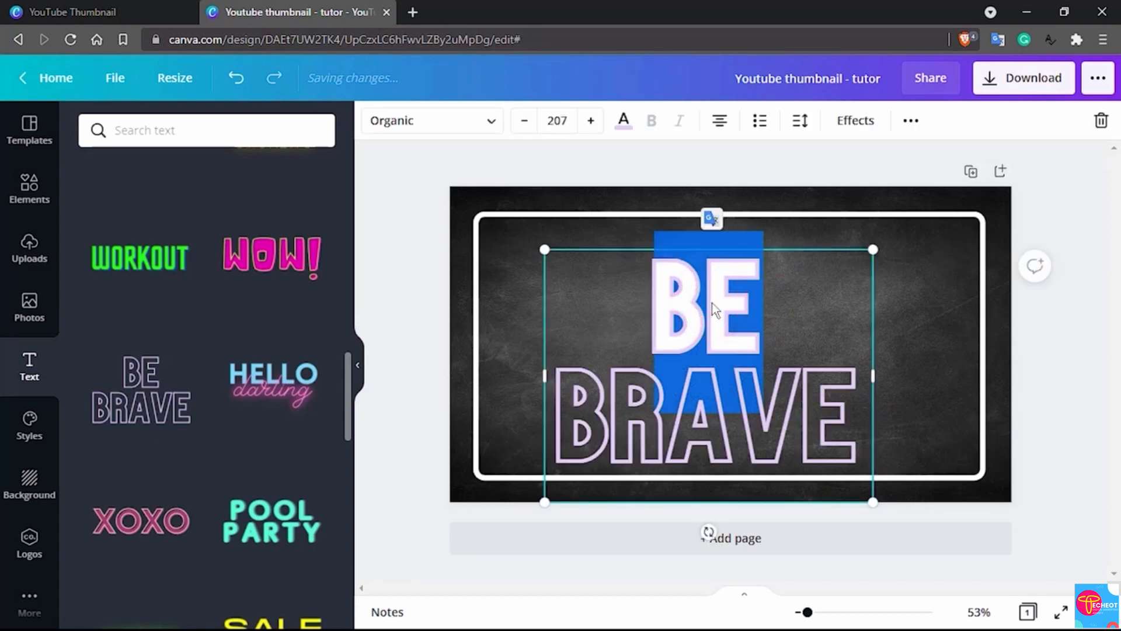
pyautogui.press('BackSpace')
pyautogui.press('Delete')
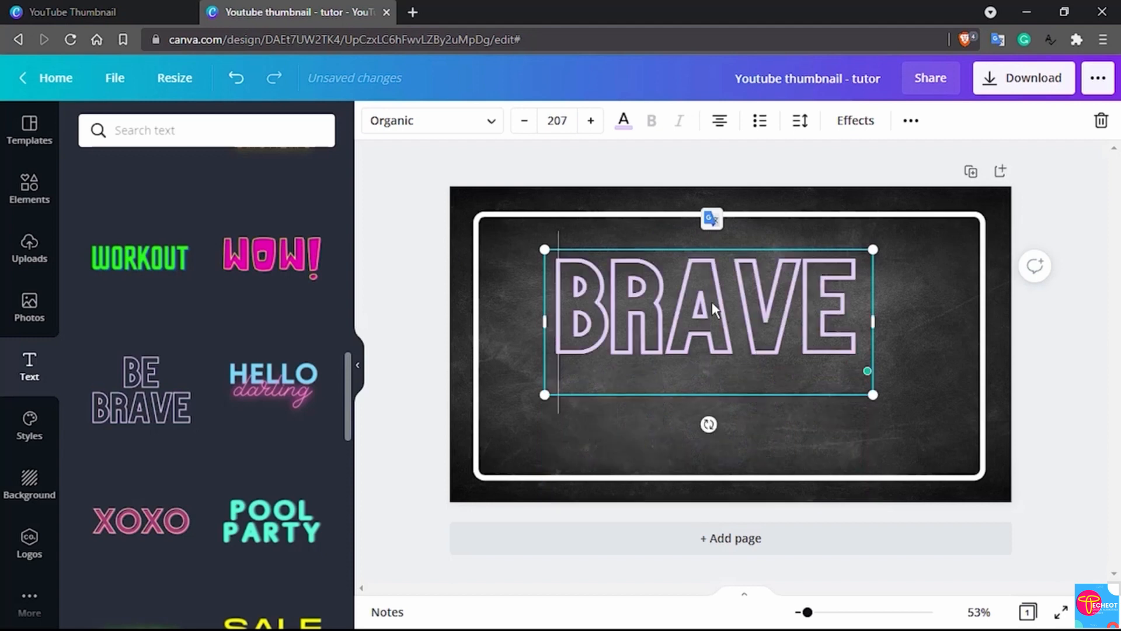
# Step: Set the BRAVE text size to 60 and move its box against the border's left side at mid-height
pyautogui.doubleClick(658, 305)
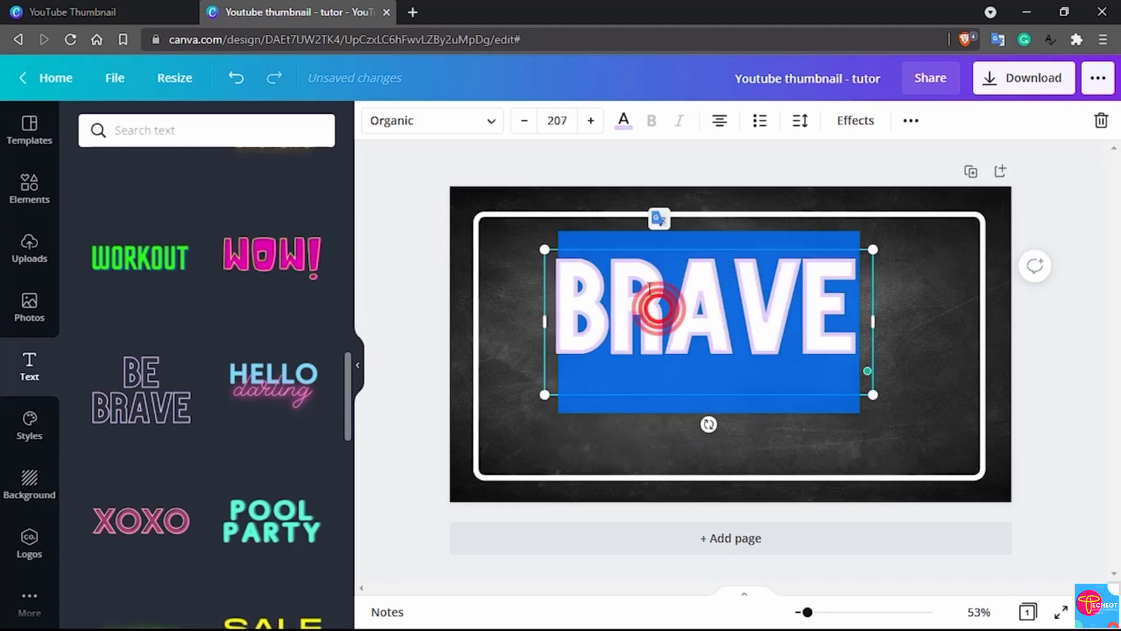
pyautogui.click(556, 121)
pyautogui.click(557, 120)
pyautogui.click(557, 120)
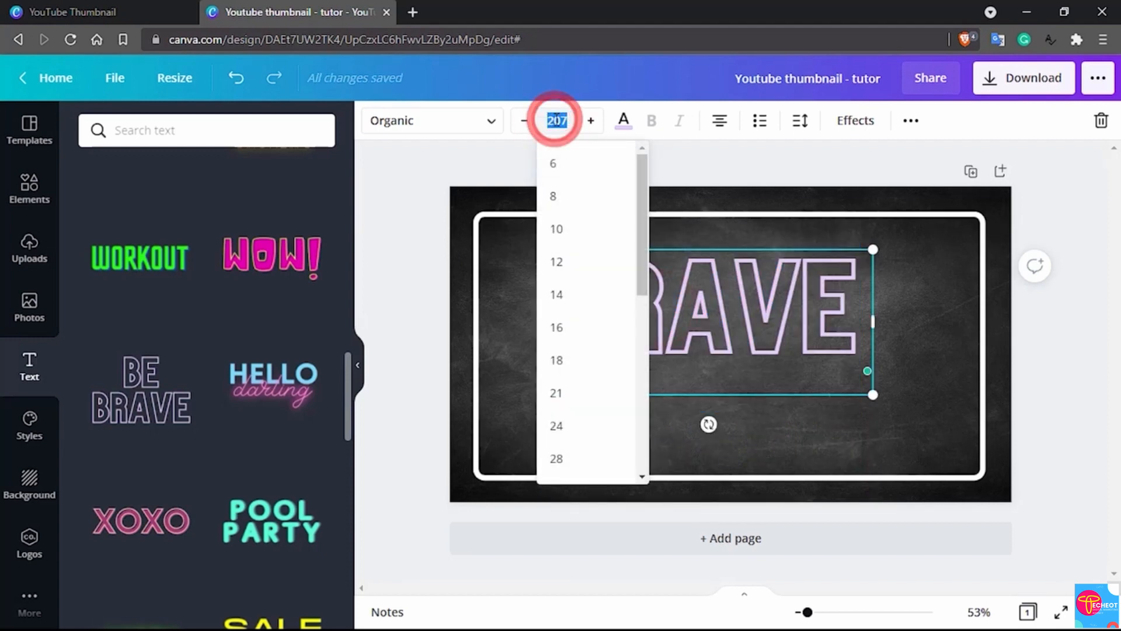
pyautogui.press('Return')
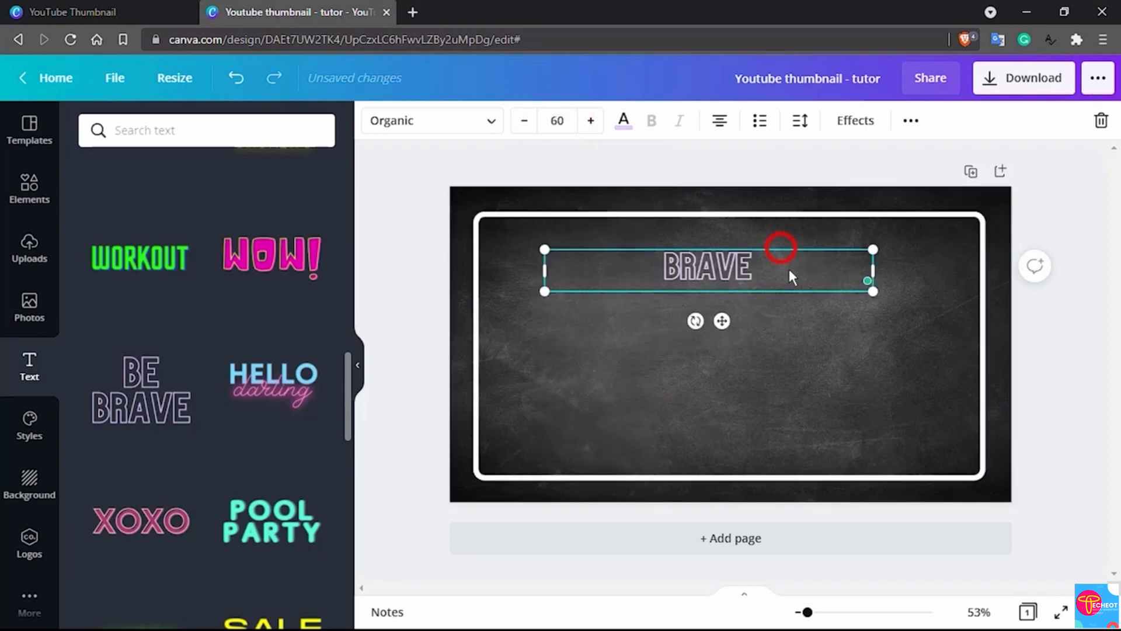
pyautogui.moveTo(781, 248); pyautogui.dragTo(714, 299)
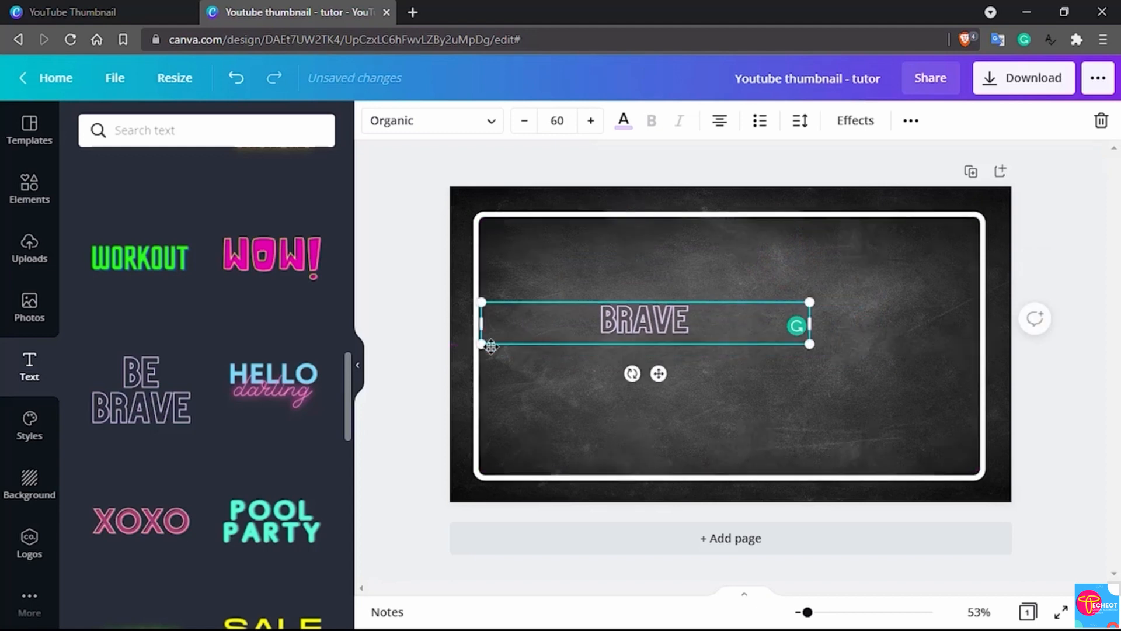
# Step: Browse the font combinations further and place the Beach Please style in the middle of the blackboard
pyautogui.scroll(-3, 202, 414)
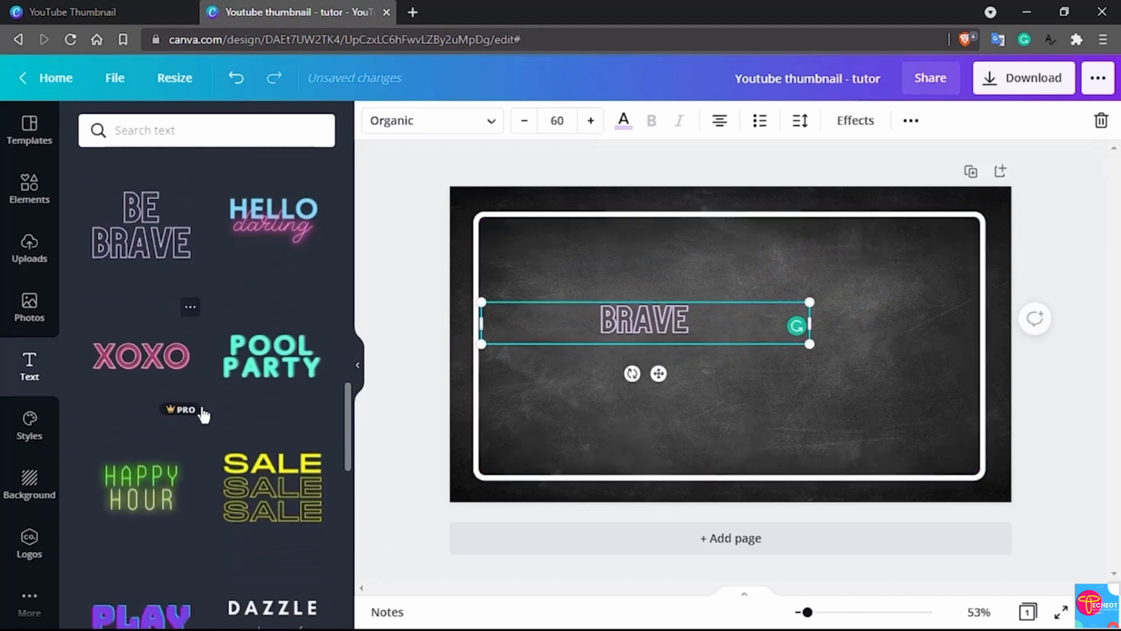
pyautogui.scroll(-10, 202, 414)
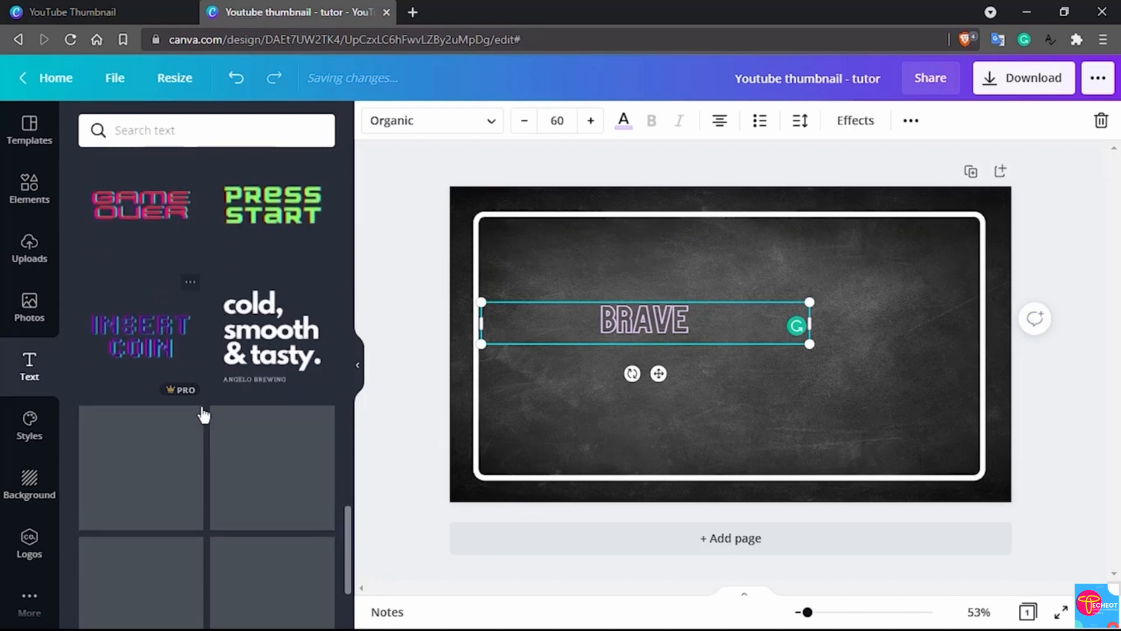
pyautogui.scroll(-5, 203, 415)
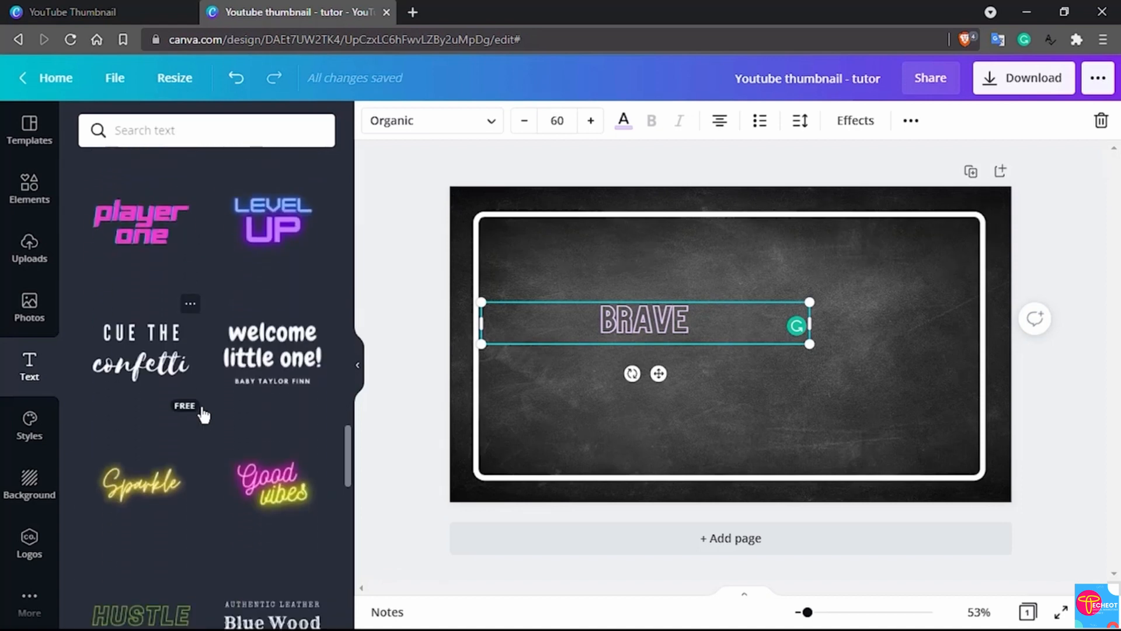
pyautogui.scroll(10, 202, 411)
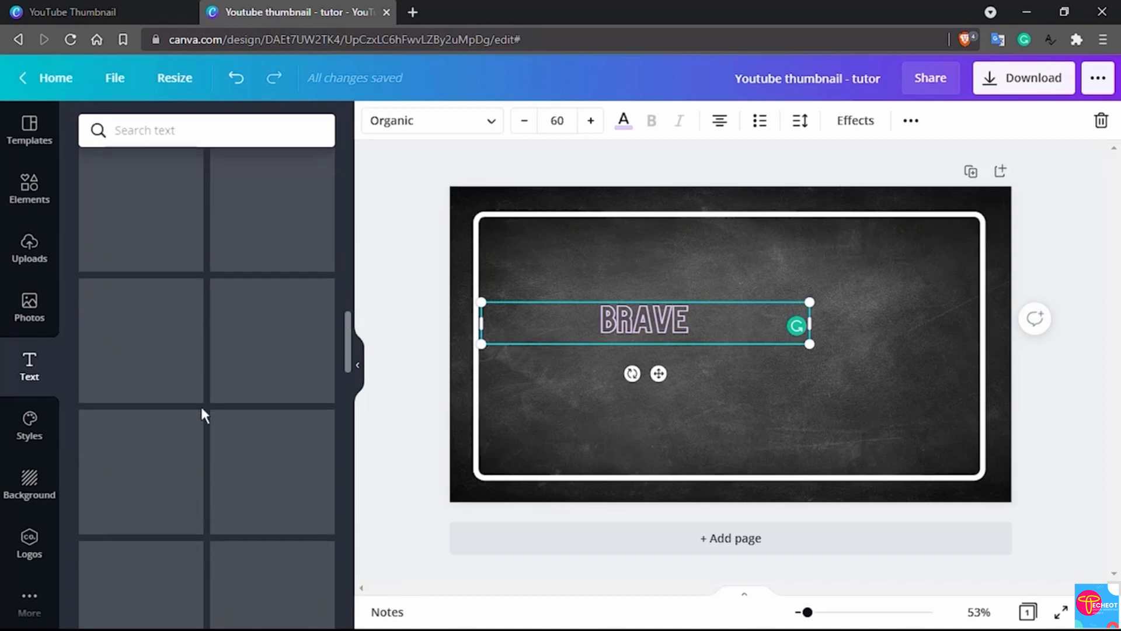
pyautogui.scroll(3, 201, 404)
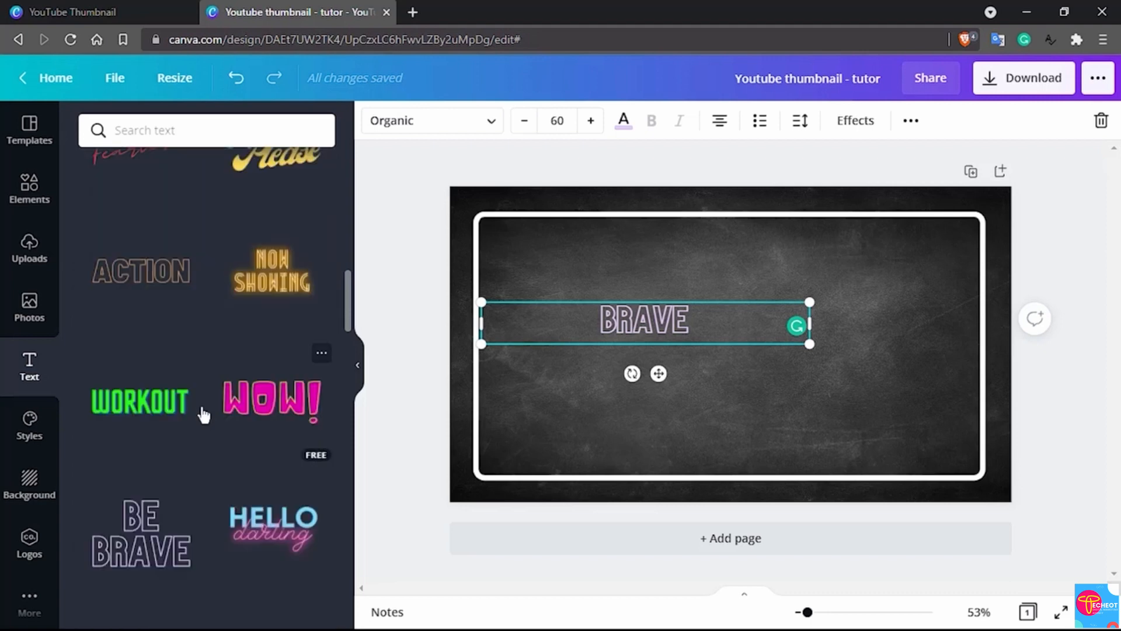
pyautogui.scroll(4, 200, 412)
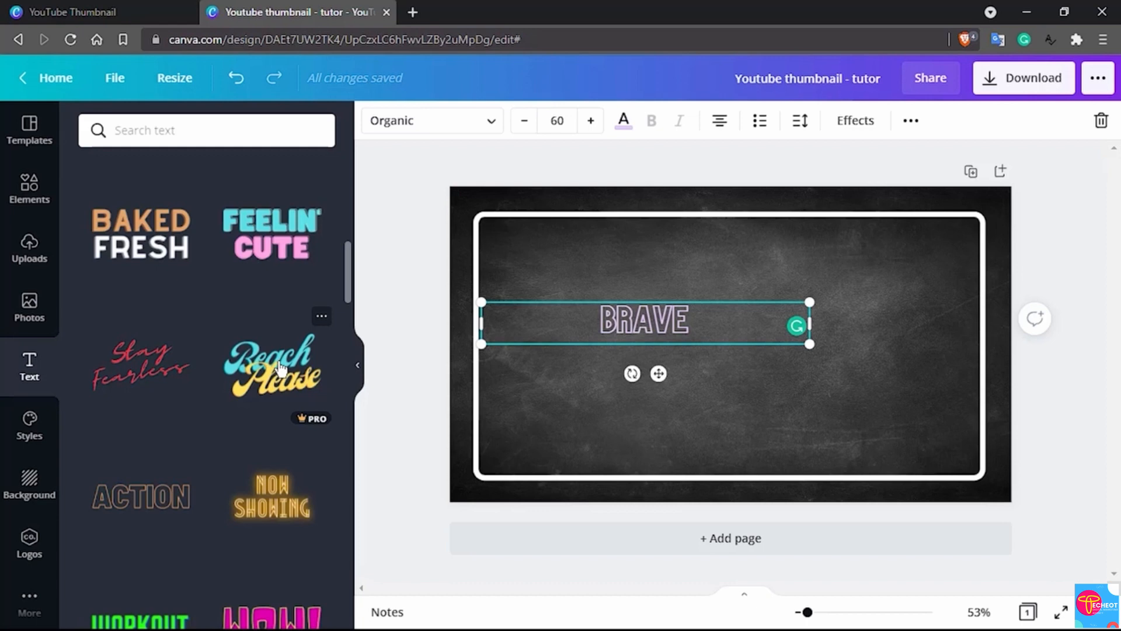
pyautogui.scroll(10, 278, 367)
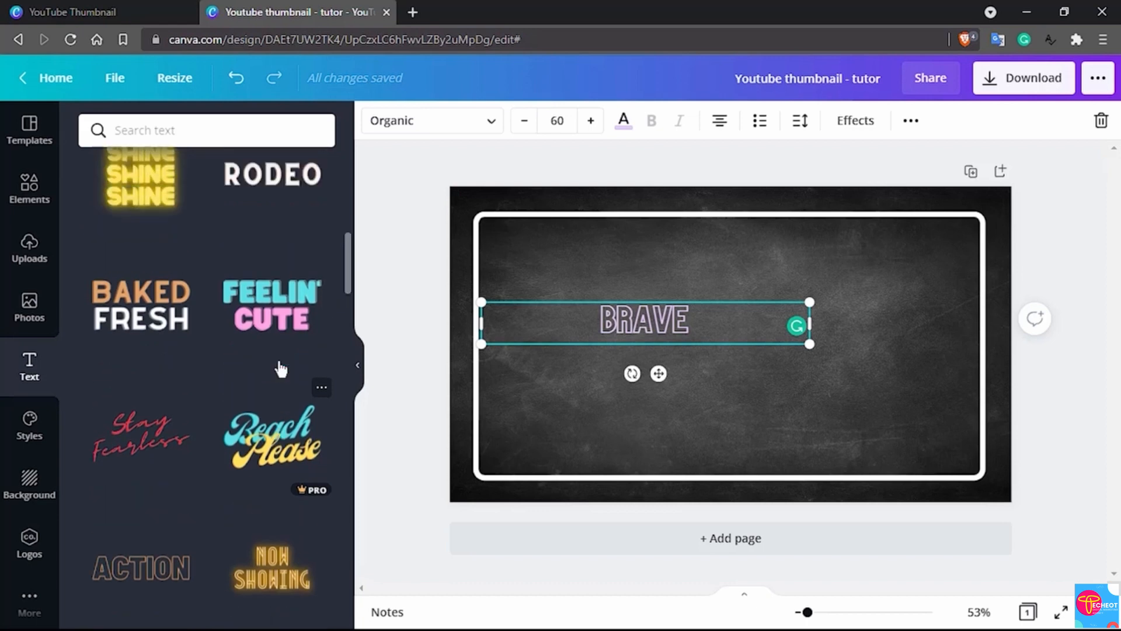
pyautogui.scroll(-8, 279, 368)
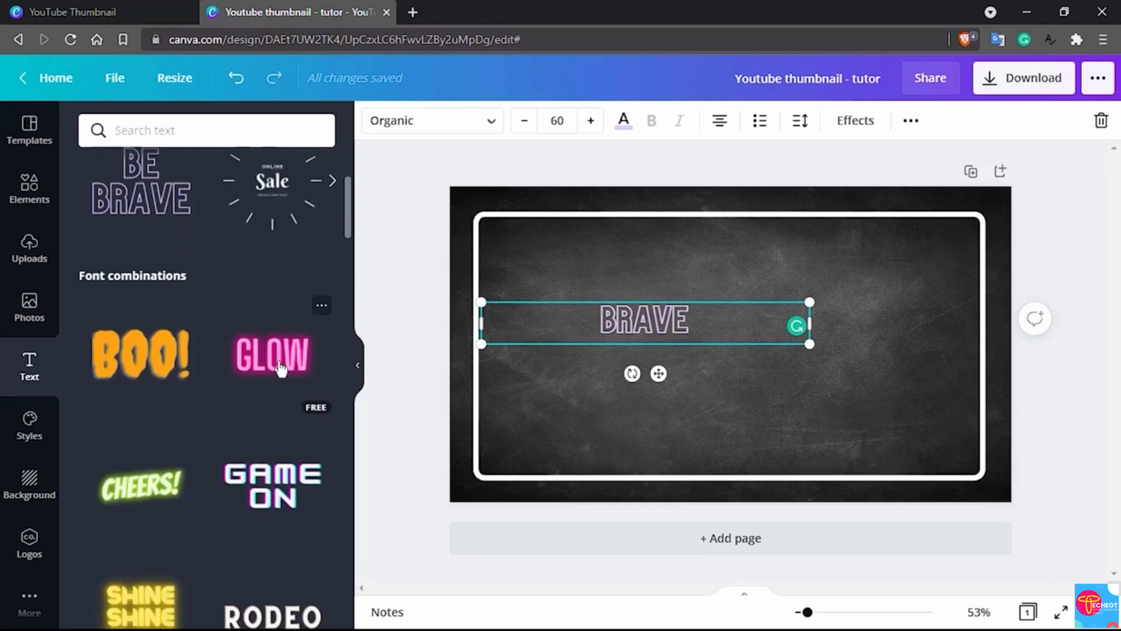
pyautogui.scroll(-6, 280, 368)
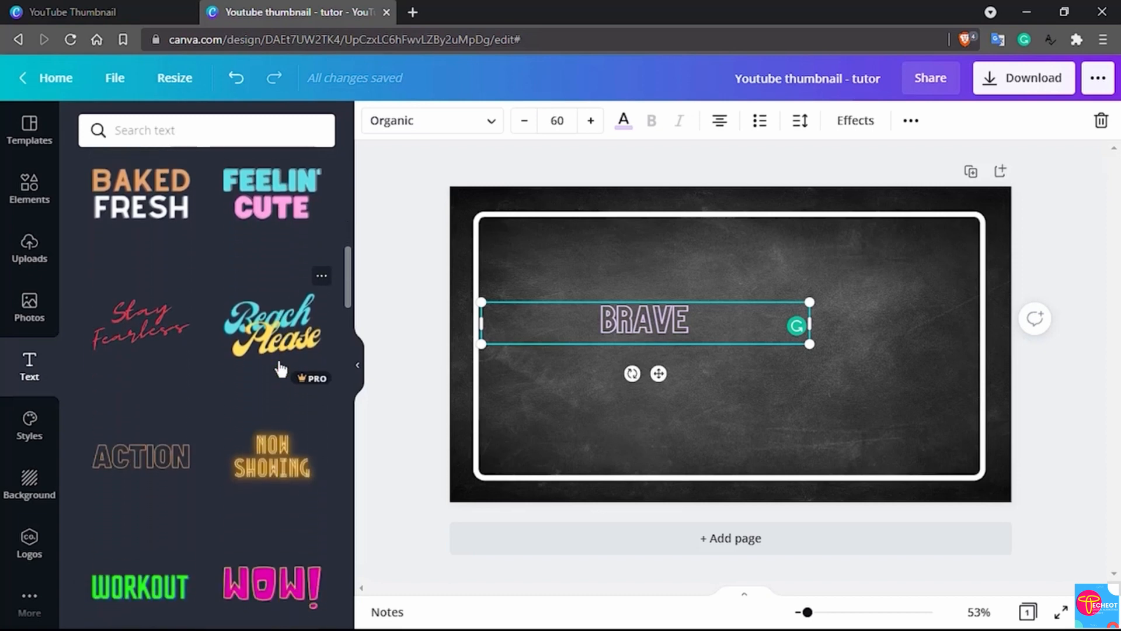
pyautogui.scroll(-2, 277, 359)
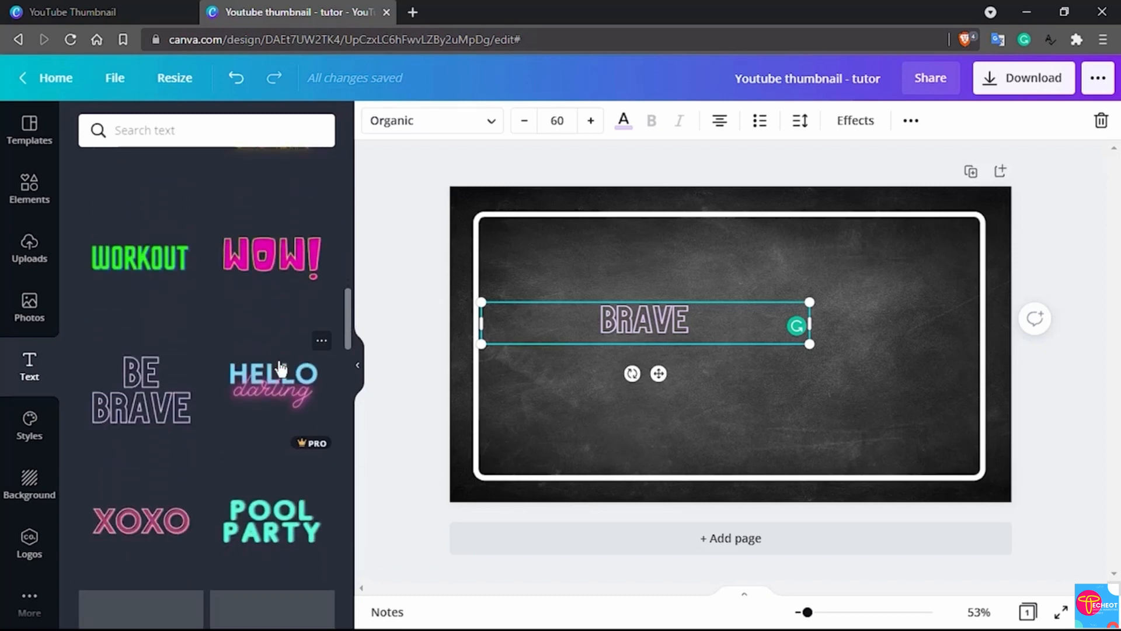
pyautogui.scroll(5, 279, 365)
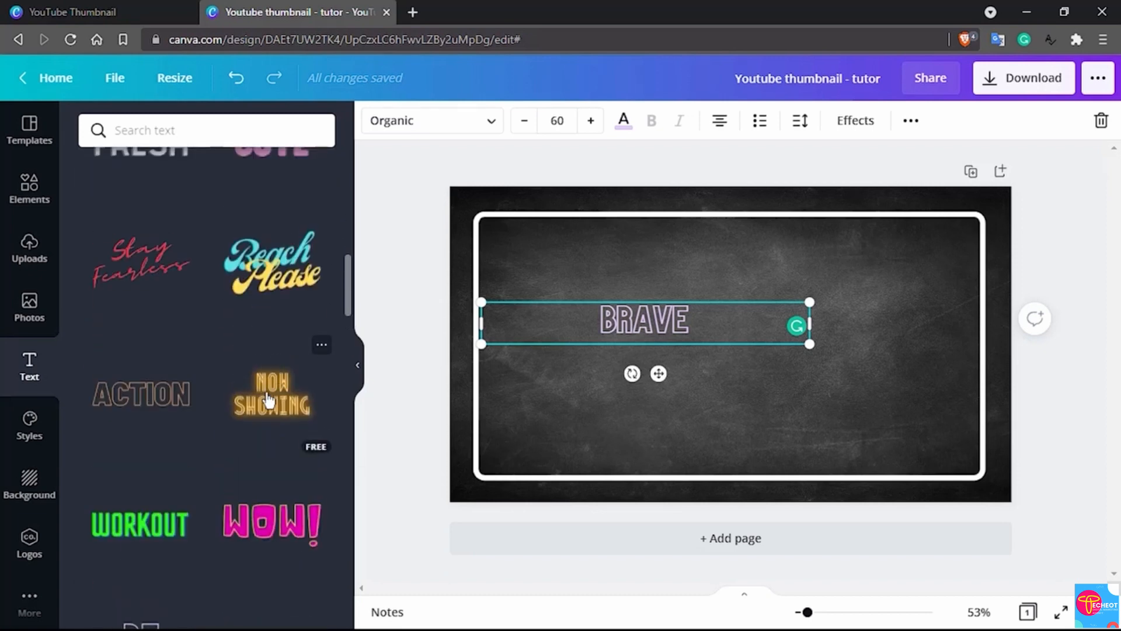
pyautogui.scroll(-5, 270, 385)
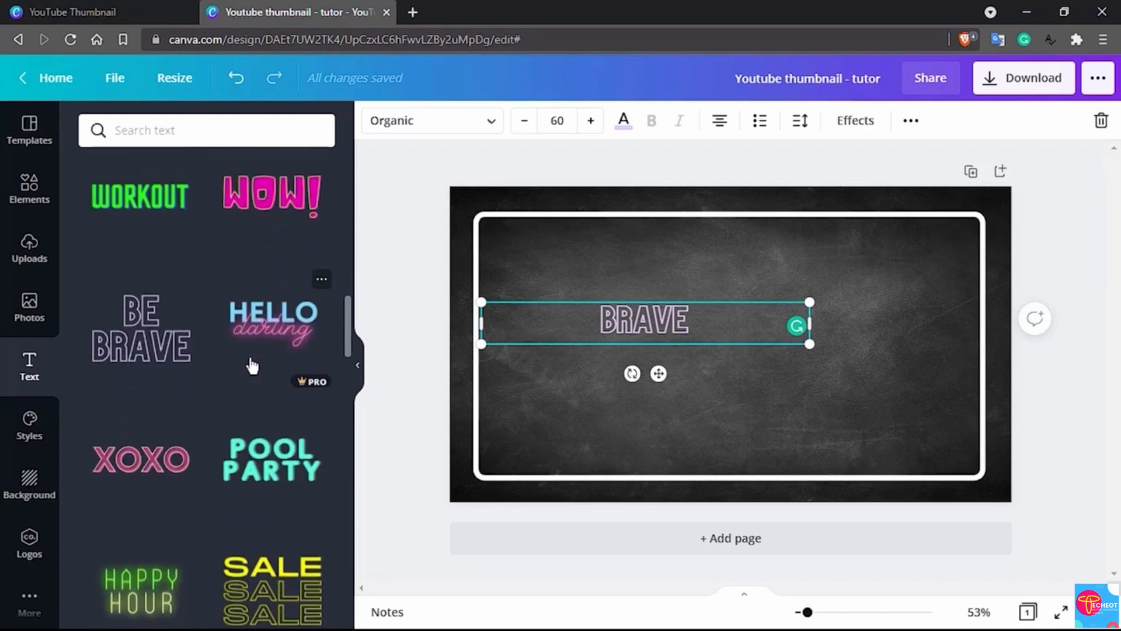
pyautogui.scroll(5, 252, 365)
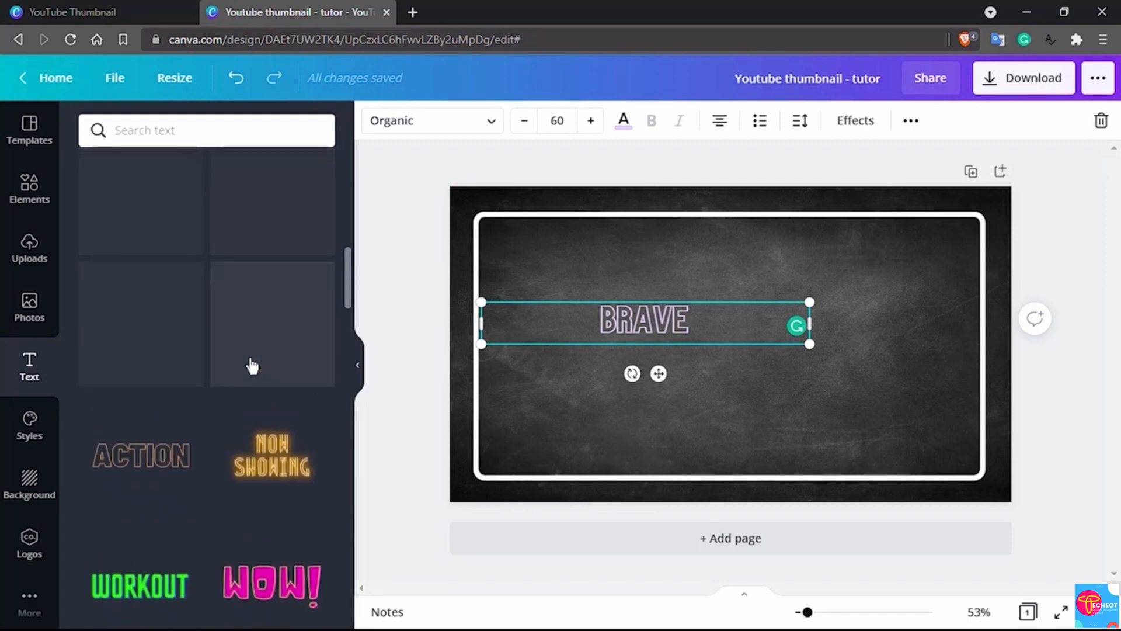
pyautogui.moveTo(271, 347); pyautogui.dragTo(704, 420)
pyautogui.click(737, 394)
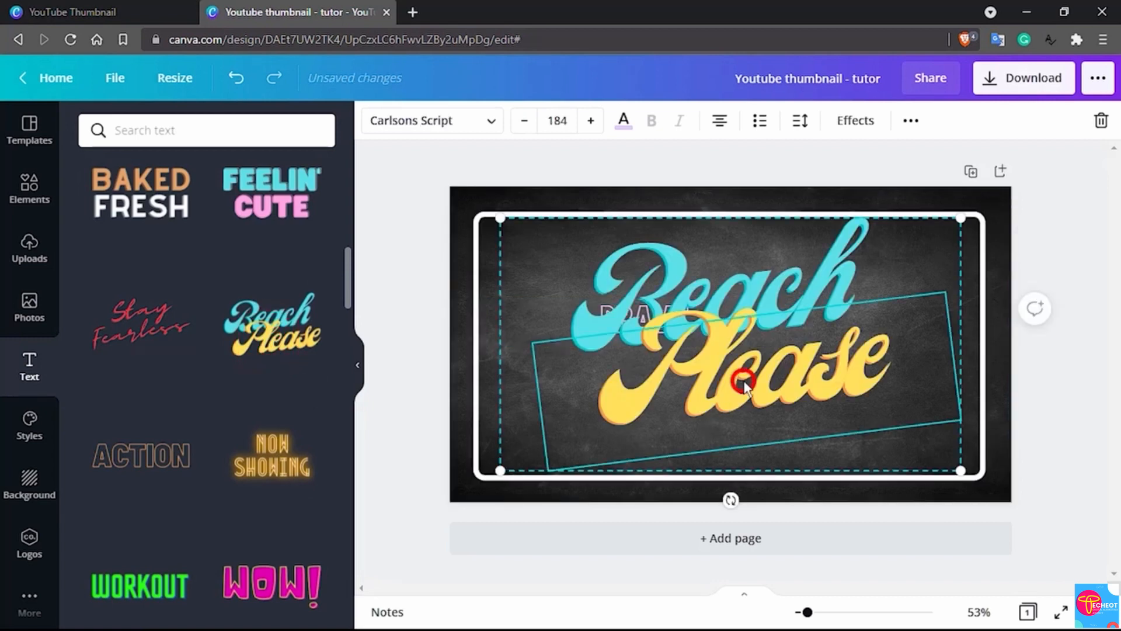
# Step: Select all of the yellow Please text and set its font size to 60
pyautogui.click(783, 269)
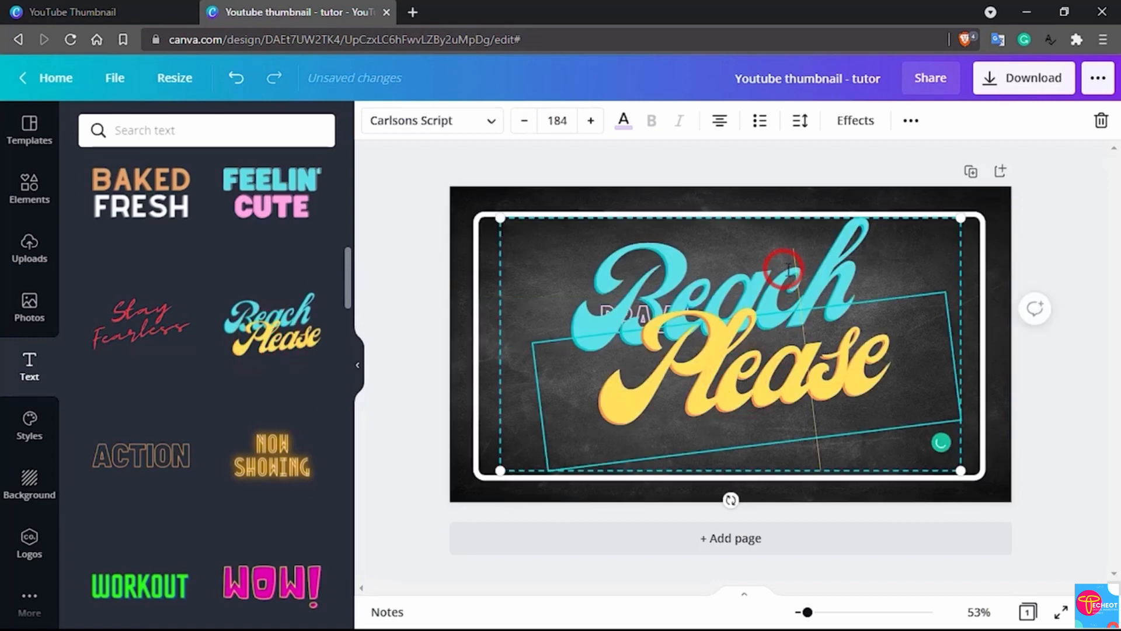
pyautogui.click(821, 267)
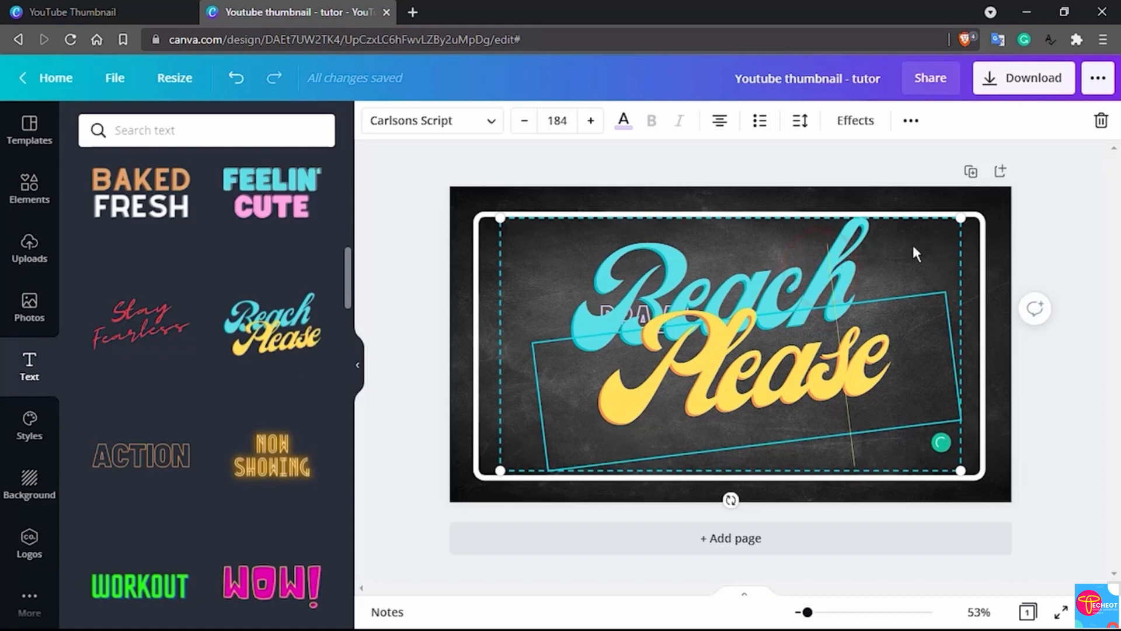
pyautogui.tripleClick(839, 255)
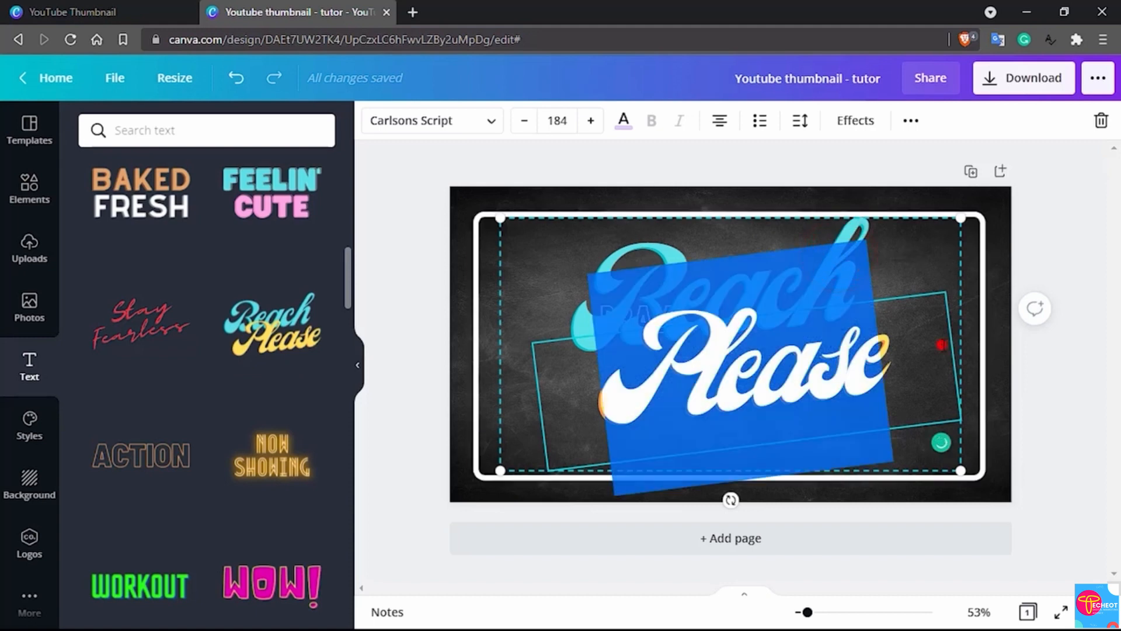
pyautogui.click(941, 344)
pyautogui.tripleClick(775, 345)
pyautogui.click(557, 120)
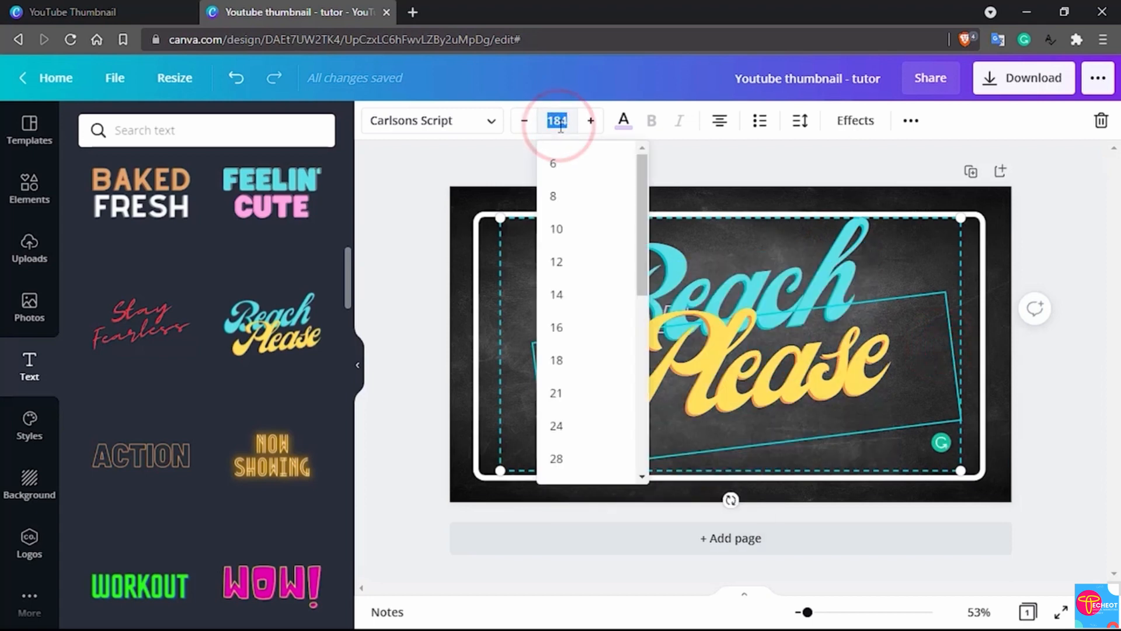
pyautogui.write('60')
pyautogui.press('Return')
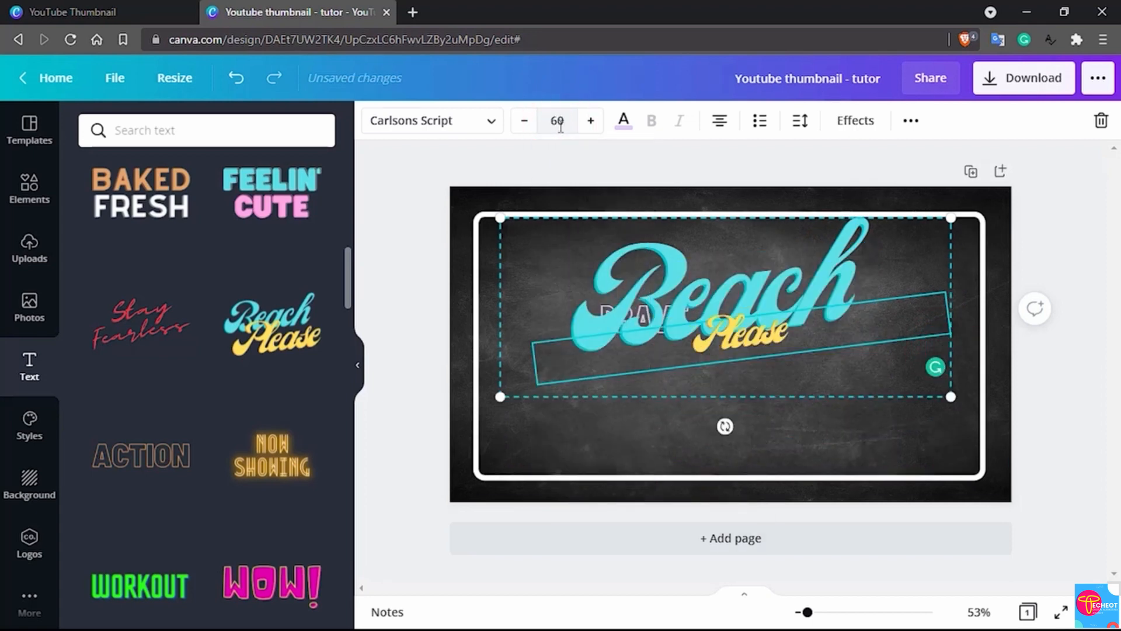
# Step: Delete the blue Beach word and move the Please text directly above BRAVE
pyautogui.click(659, 255)
pyautogui.press('Delete')
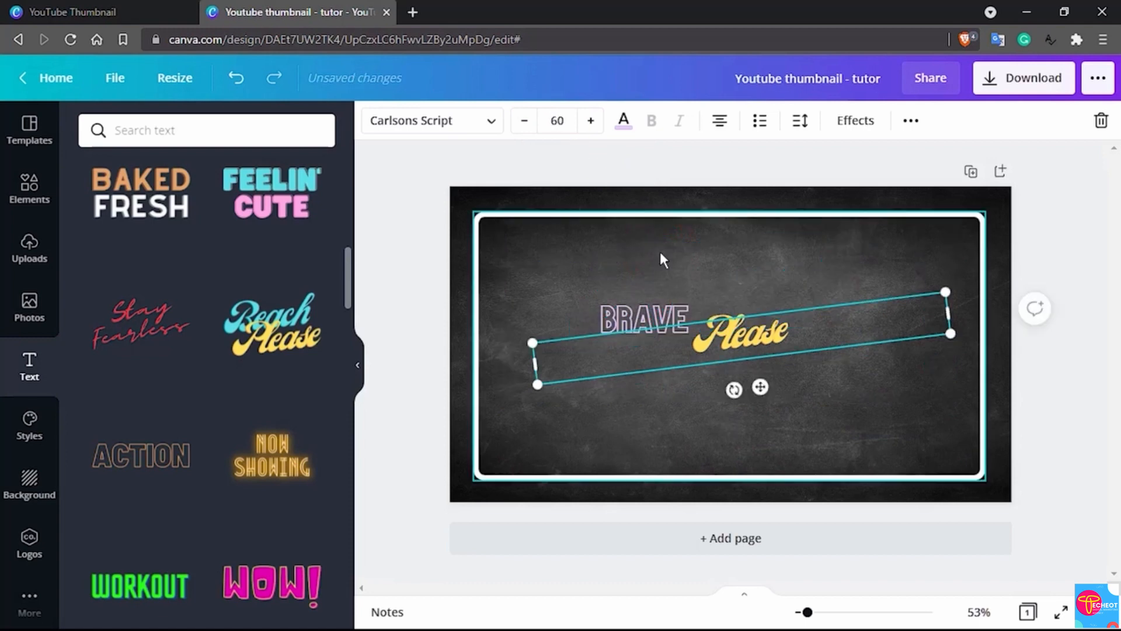
pyautogui.moveTo(742, 333); pyautogui.dragTo(660, 274)
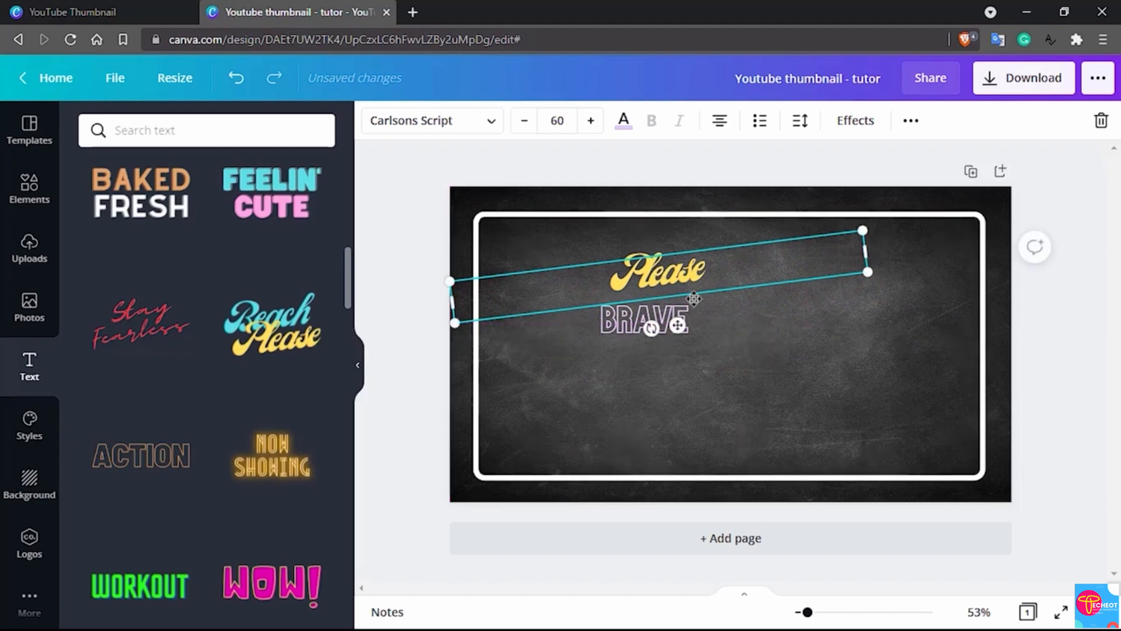
# Step: Replace the word Please with "10 tips" and the word BRAVE with "FOR HOW TO CREATE"
pyautogui.doubleClick(654, 278)
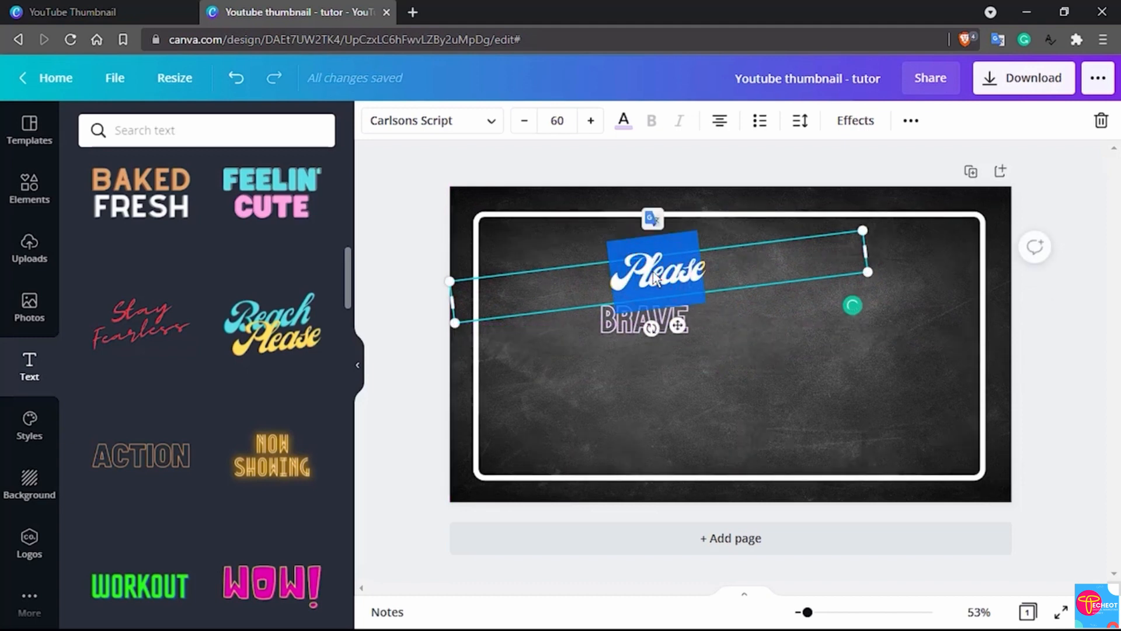
pyautogui.write('10 tips')
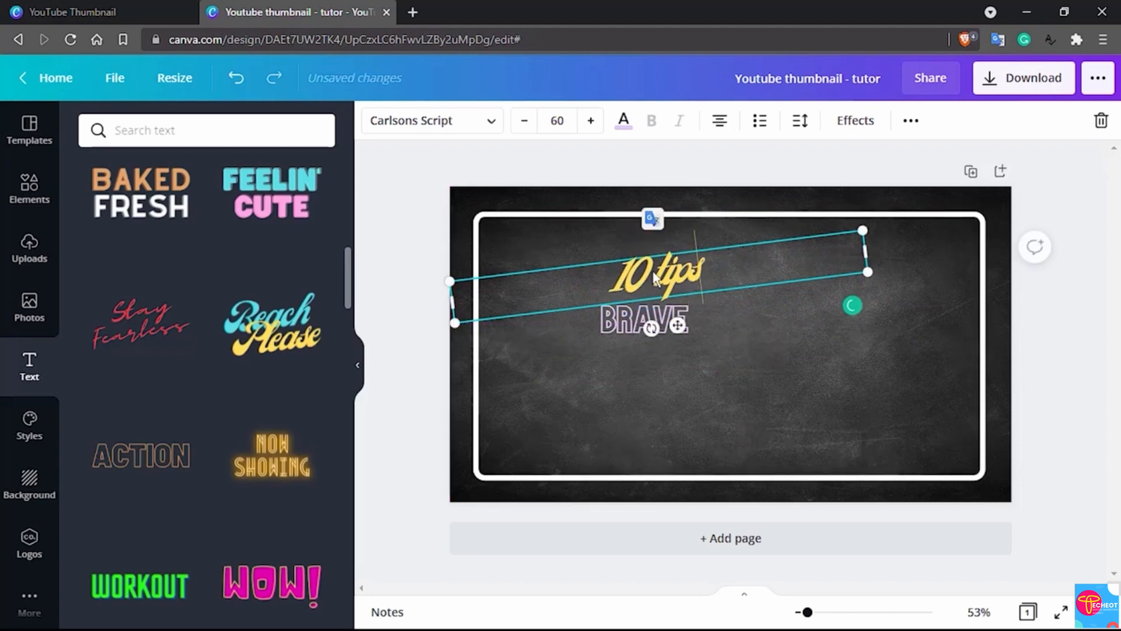
pyautogui.click(621, 321)
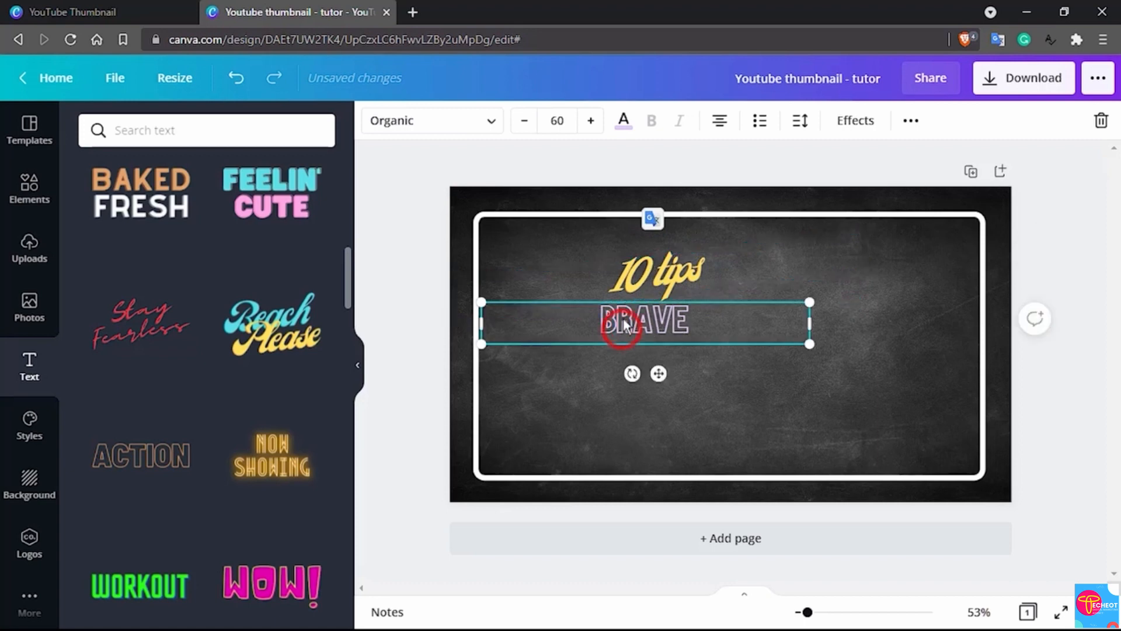
pyautogui.doubleClick(623, 318)
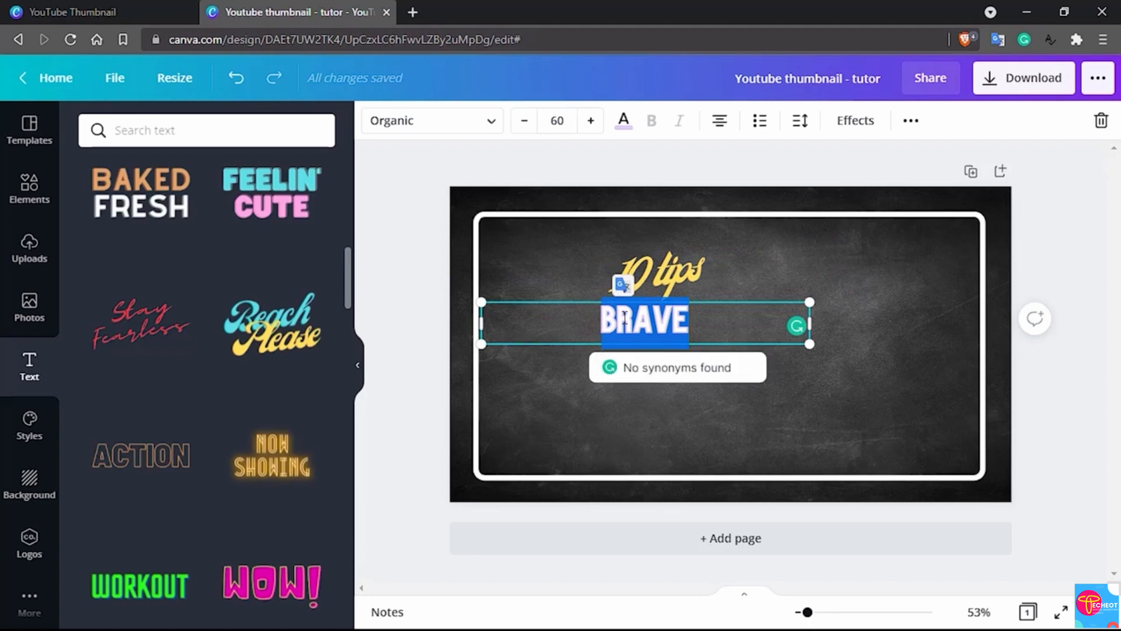
pyautogui.write('FOR')
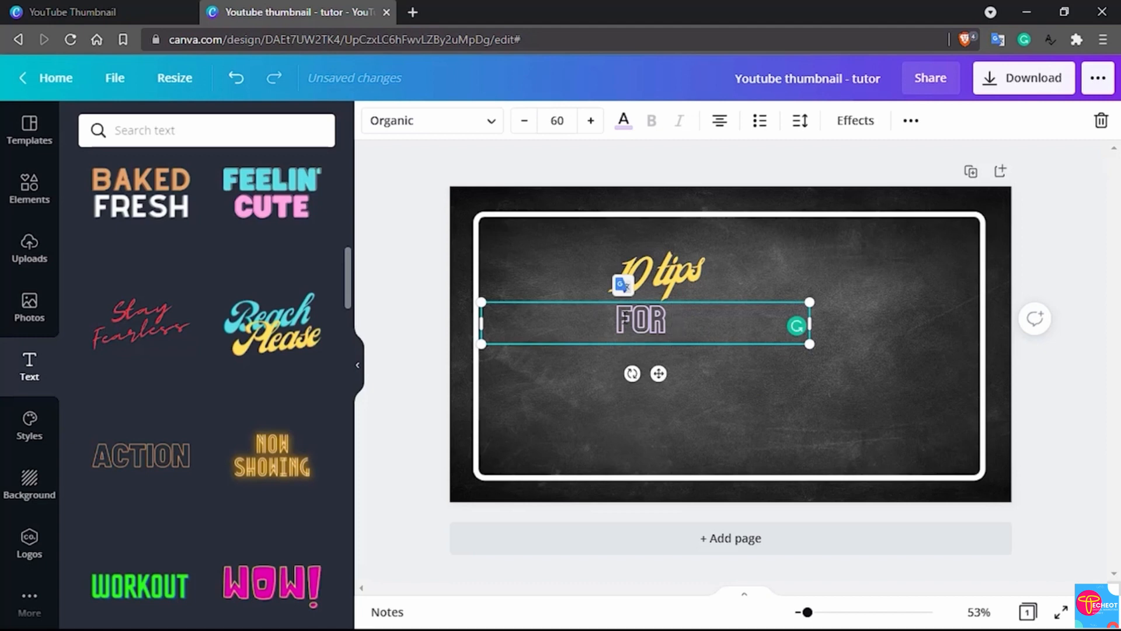
pyautogui.write('HOW ')
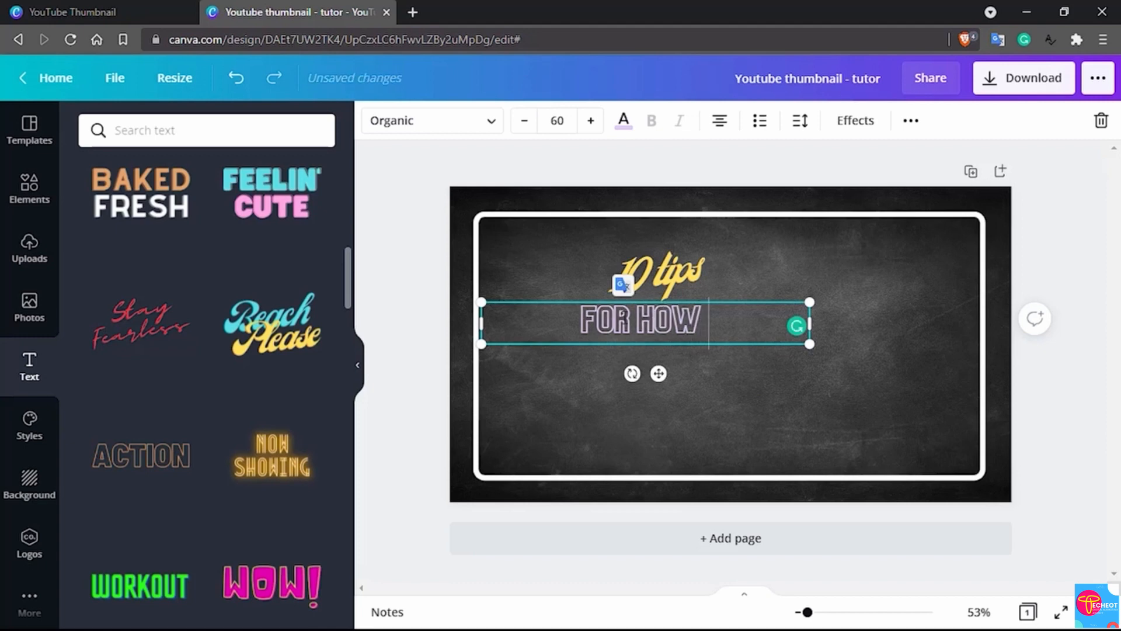
pyautogui.write('TO CREATE')
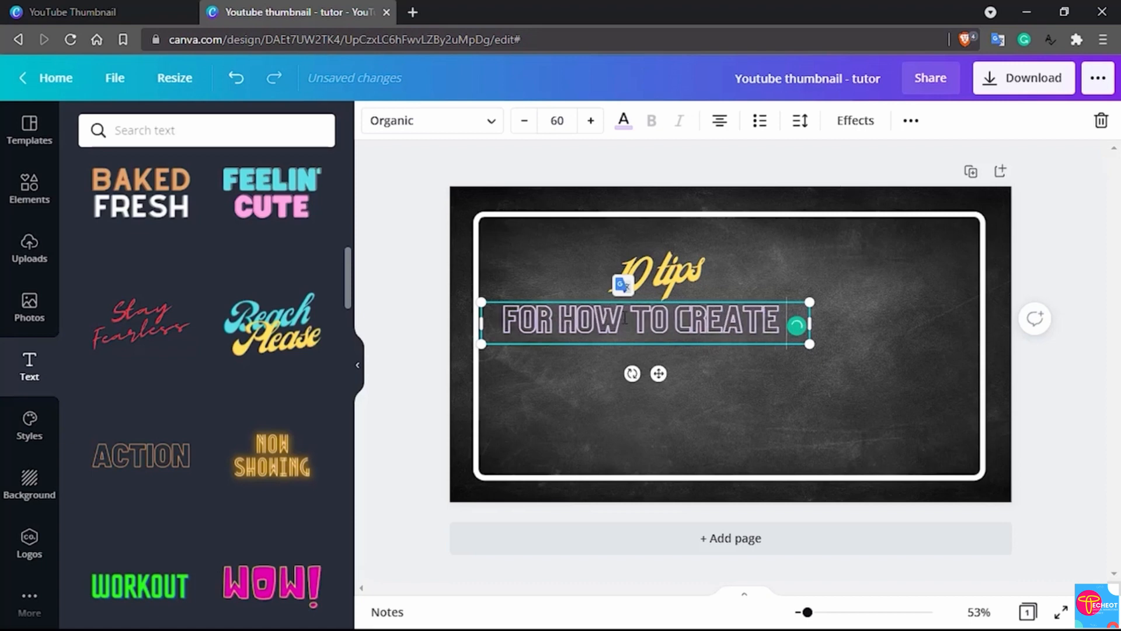
# Step: Enlarge the 10 tips text to about size 66.6 and shift both text lines toward the border's left side
pyautogui.click(566, 278)
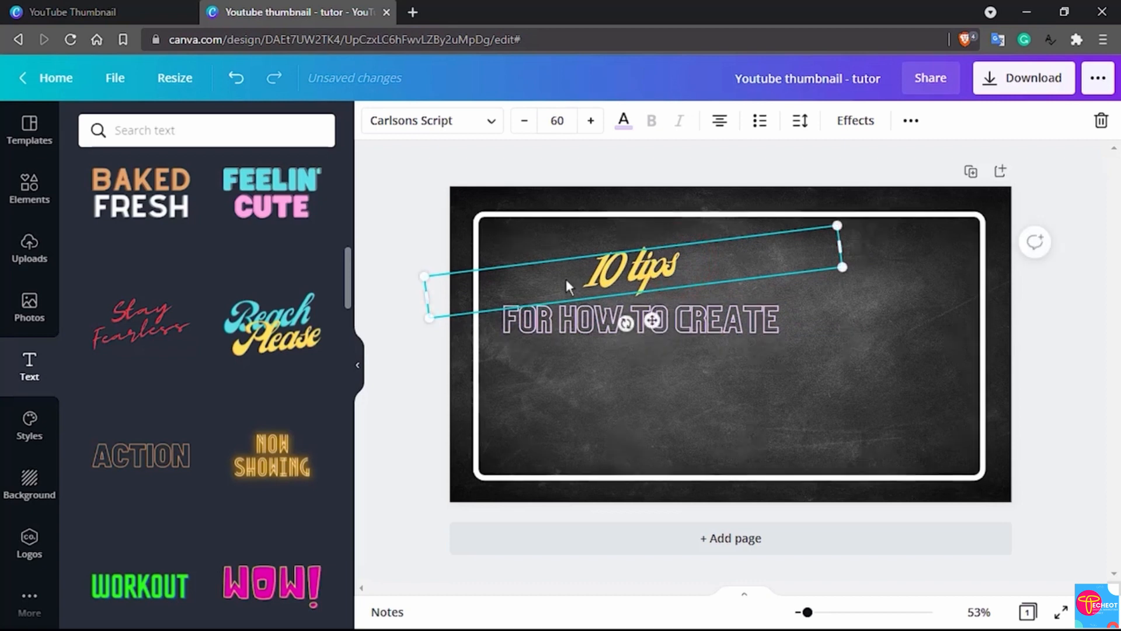
pyautogui.moveTo(428, 318); pyautogui.dragTo(404, 355)
pyautogui.moveTo(611, 283); pyautogui.dragTo(611, 258)
pyautogui.moveTo(534, 320)
pyautogui.mouseDown()
pyautogui.moveTo(515, 311)
pyautogui.moveTo(520, 322)
pyautogui.mouseUp()
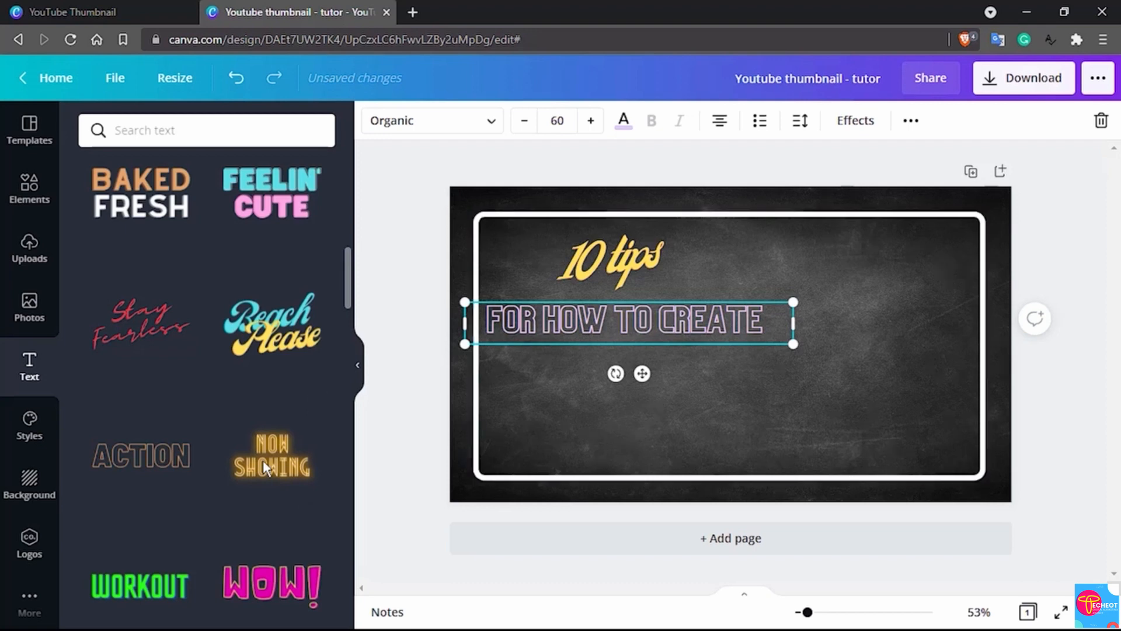
# Step: Place the glowing NOW SHOWING text style on the blackboard and set its font size to 60
pyautogui.click(534, 390)
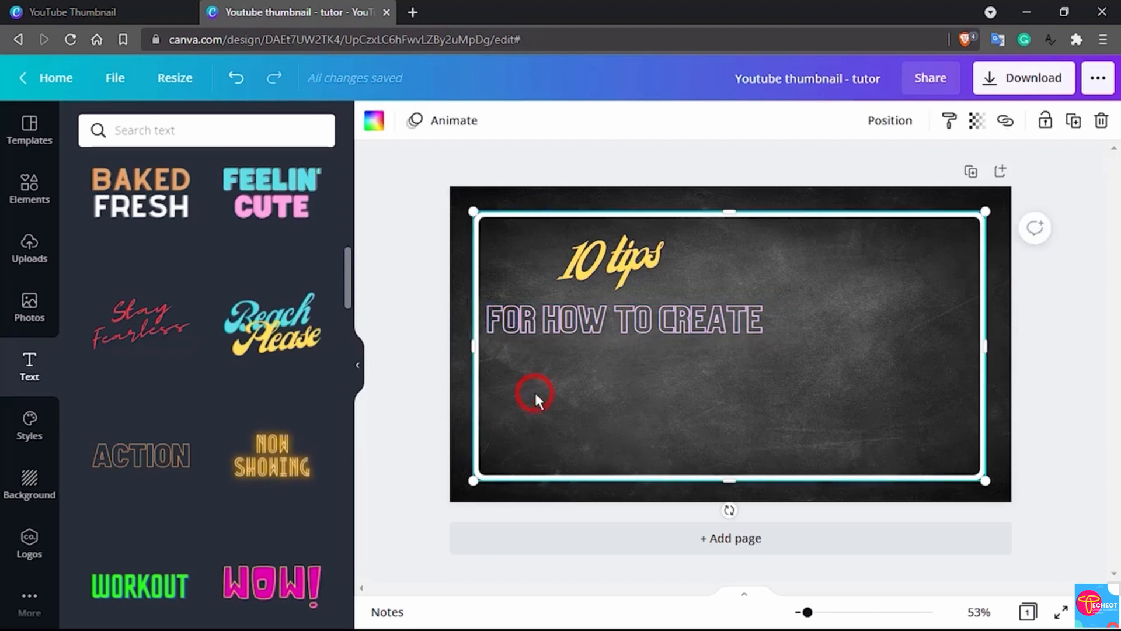
pyautogui.click(265, 466)
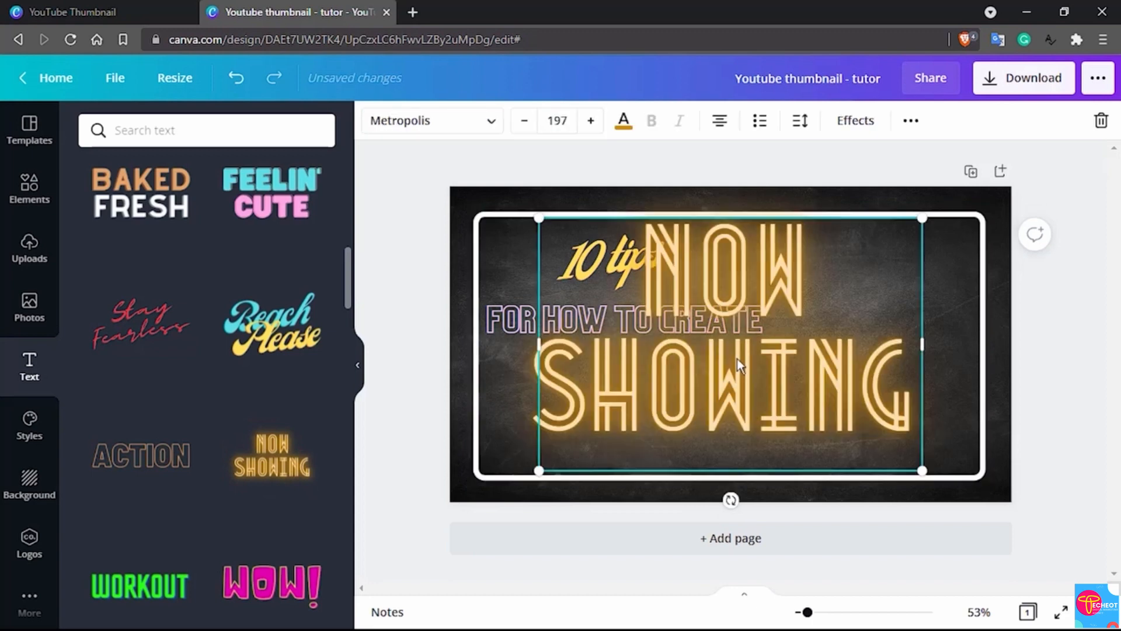
pyautogui.doubleClick(692, 274)
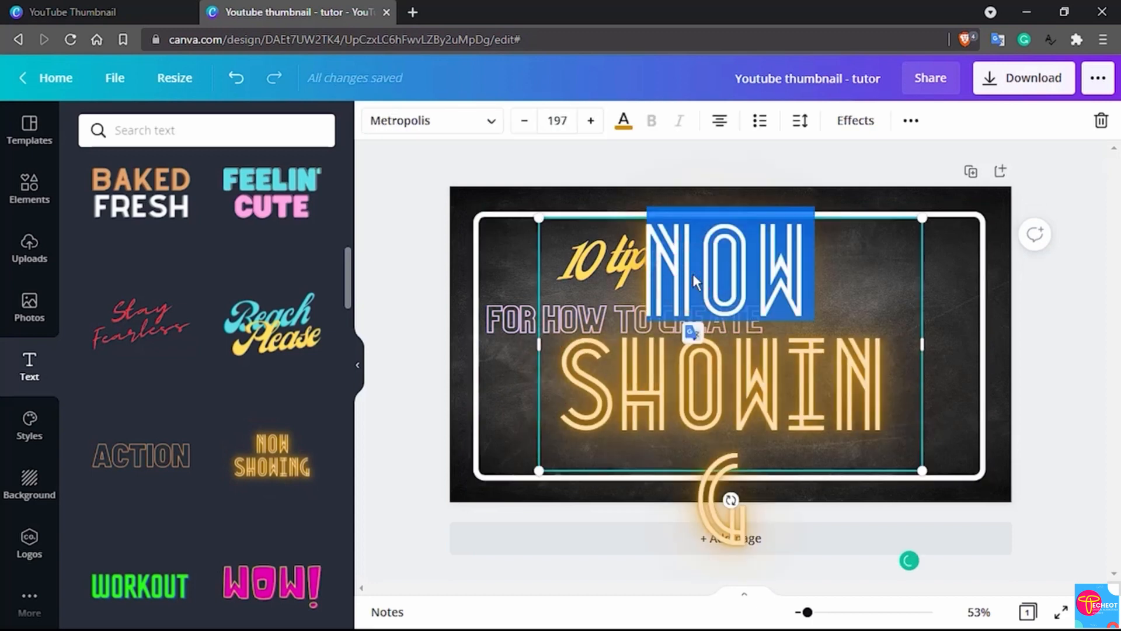
pyautogui.hotkey('ctrl', 'a')
pyautogui.click(561, 121)
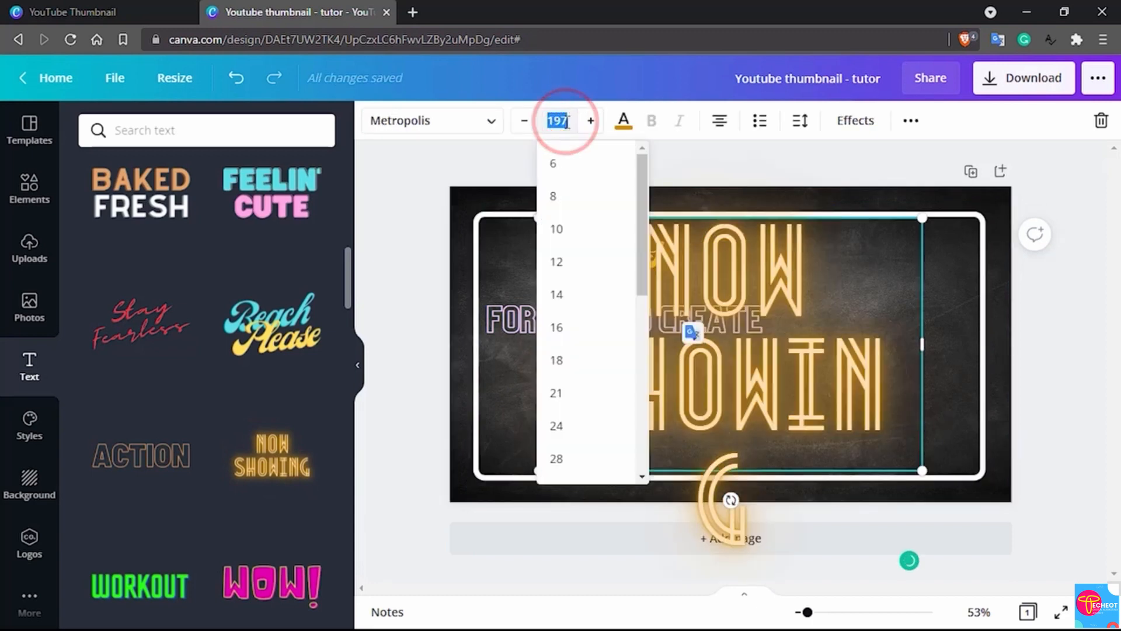
pyautogui.write('60')
pyautogui.press('Return')
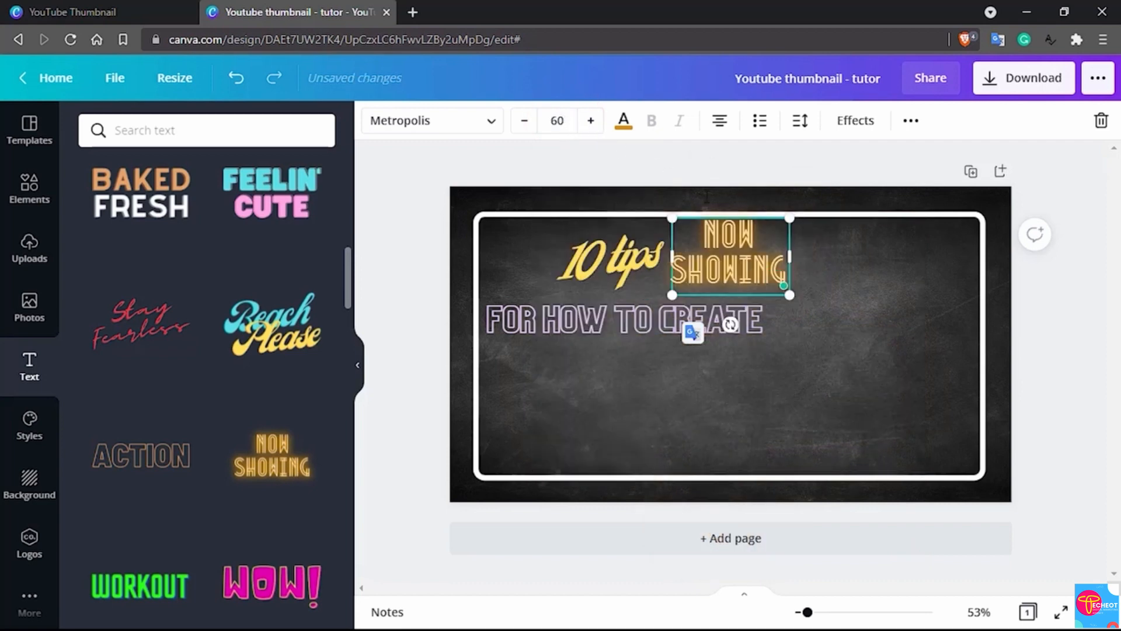
# Step: Move the NOW SHOWING text below the FOR HOW TO CREATE line
pyautogui.click(771, 227)
pyautogui.click(838, 257)
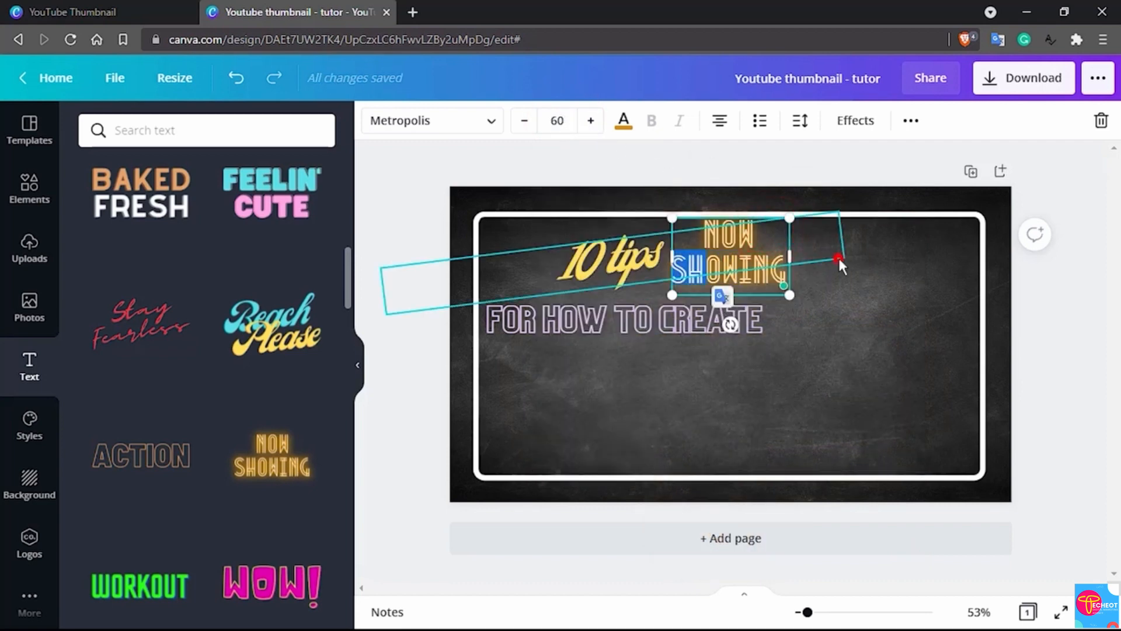
pyautogui.click(853, 325)
pyautogui.click(767, 250)
pyautogui.moveTo(767, 249); pyautogui.dragTo(635, 374)
# Step: Remove the word NOW and replace SHOWING with "YOUTUBE THUMBNAIL" on a single line
pyautogui.doubleClick(584, 362)
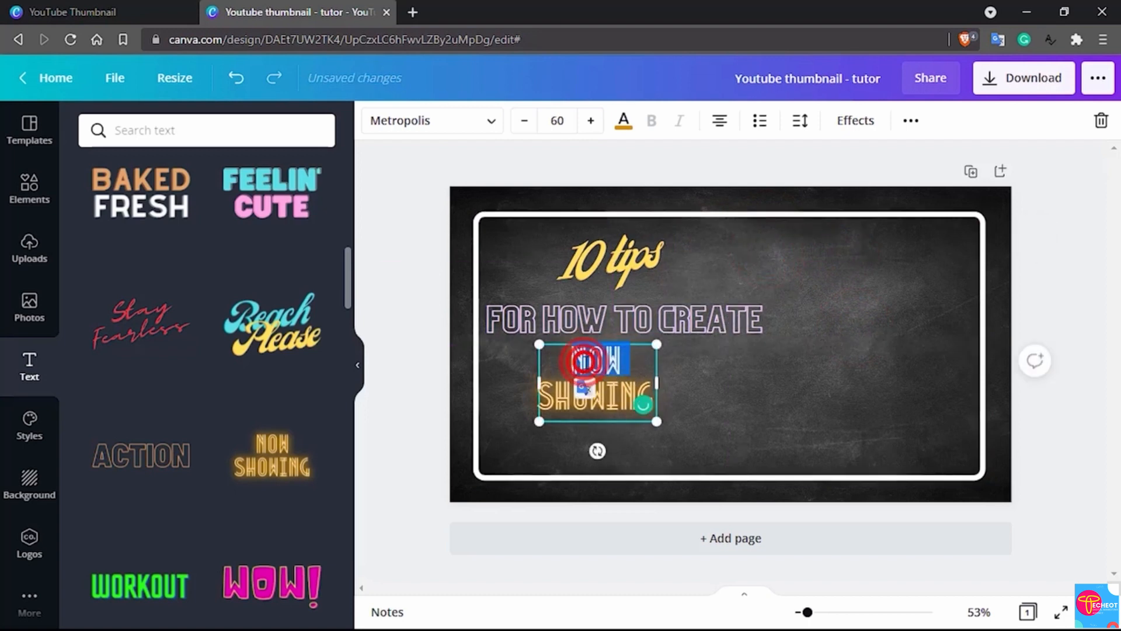
pyautogui.press('BackSpace')
pyautogui.doubleClick(587, 362)
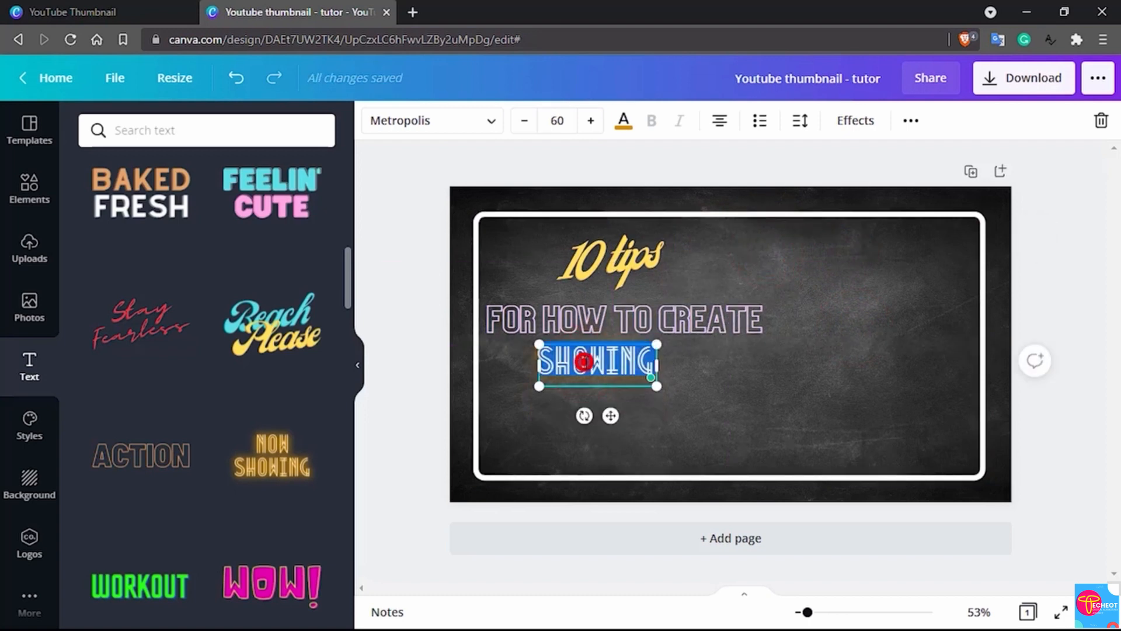
pyautogui.write('Y')
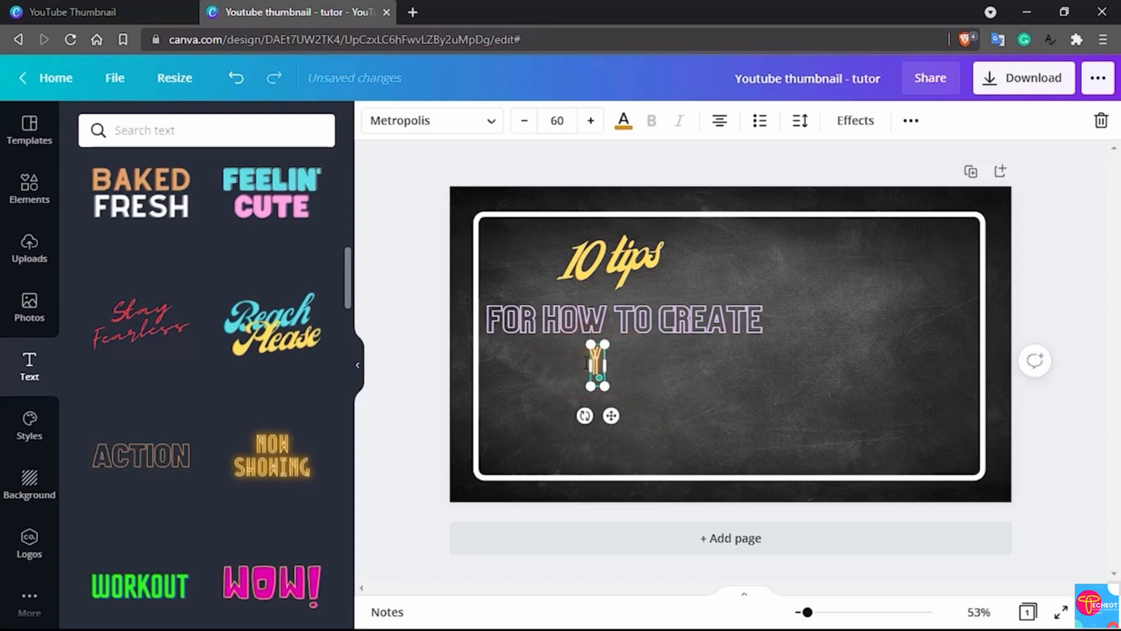
pyautogui.write('OUTUBE')
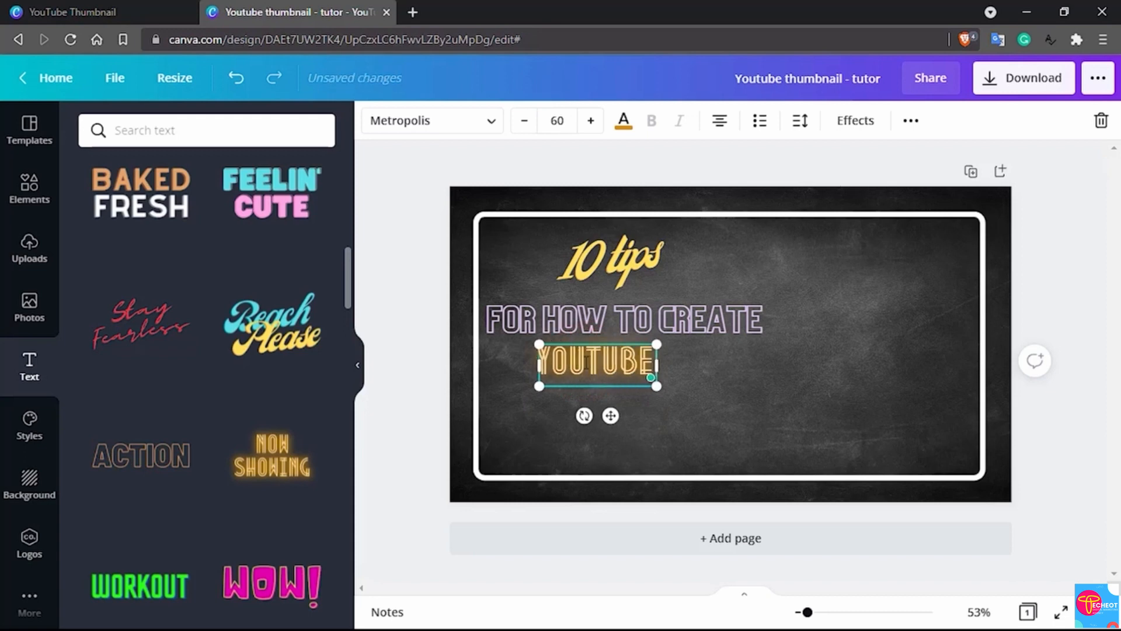
pyautogui.write(' THUM')
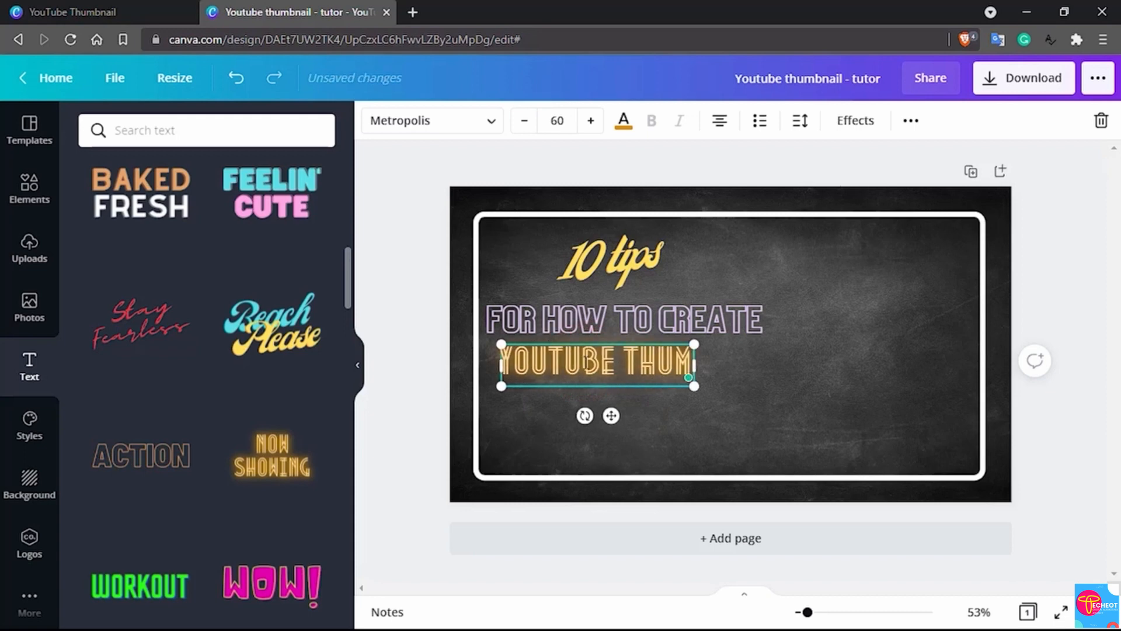
pyautogui.write('BNAIL')
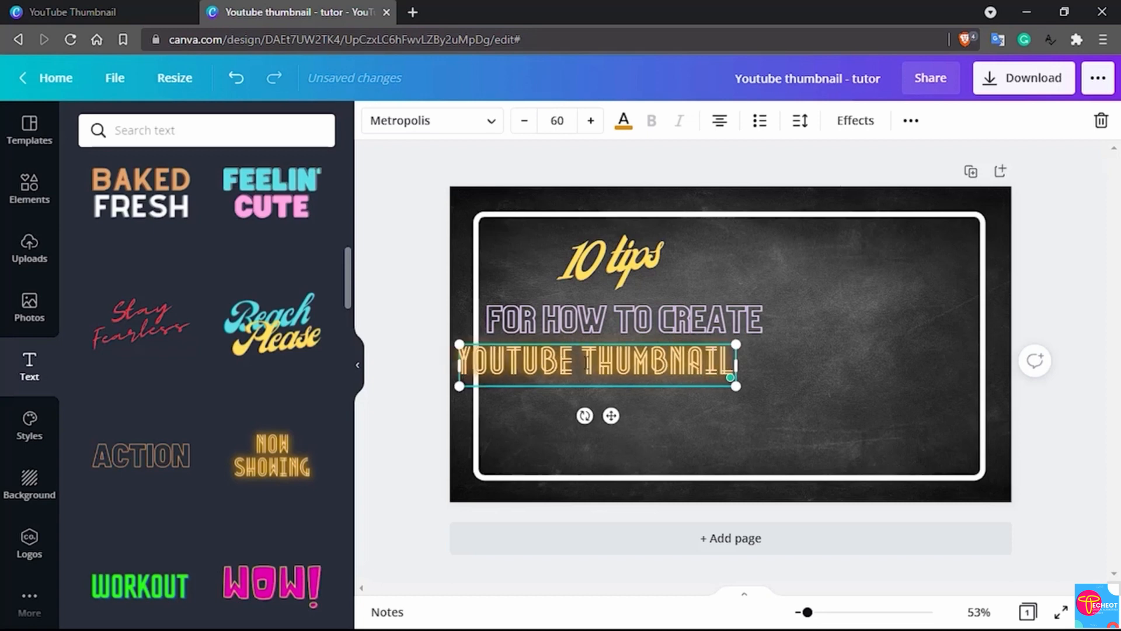
pyautogui.click(804, 383)
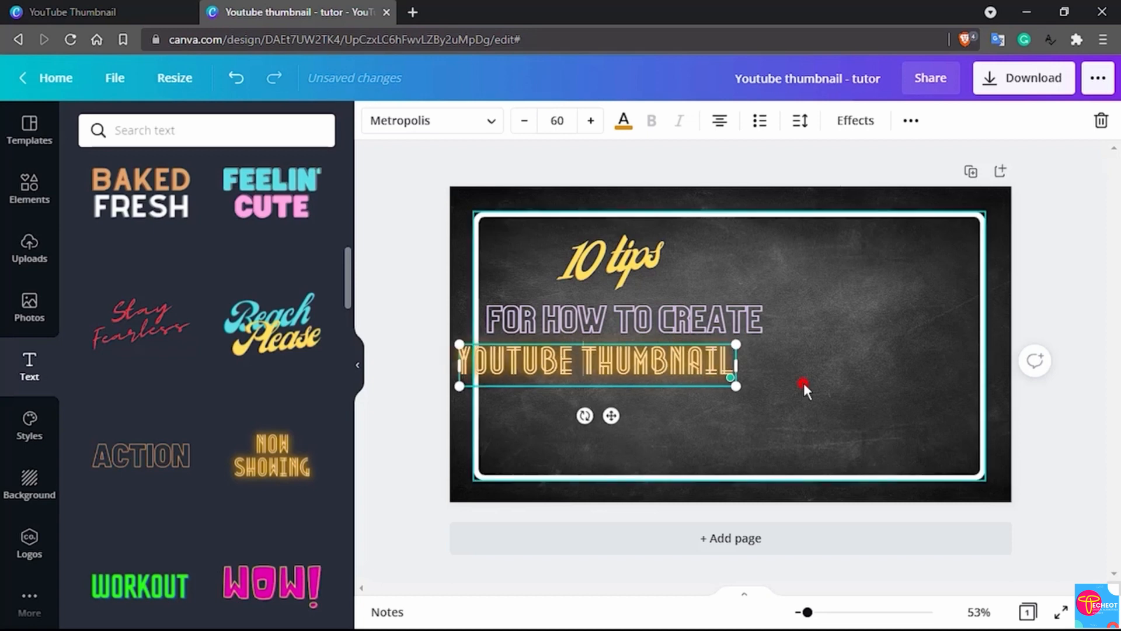
# Step: Set the FOR HOW TO CREATE text size to 72 and widen its box so it fits on one line
pyautogui.click(702, 321)
pyautogui.click(702, 323)
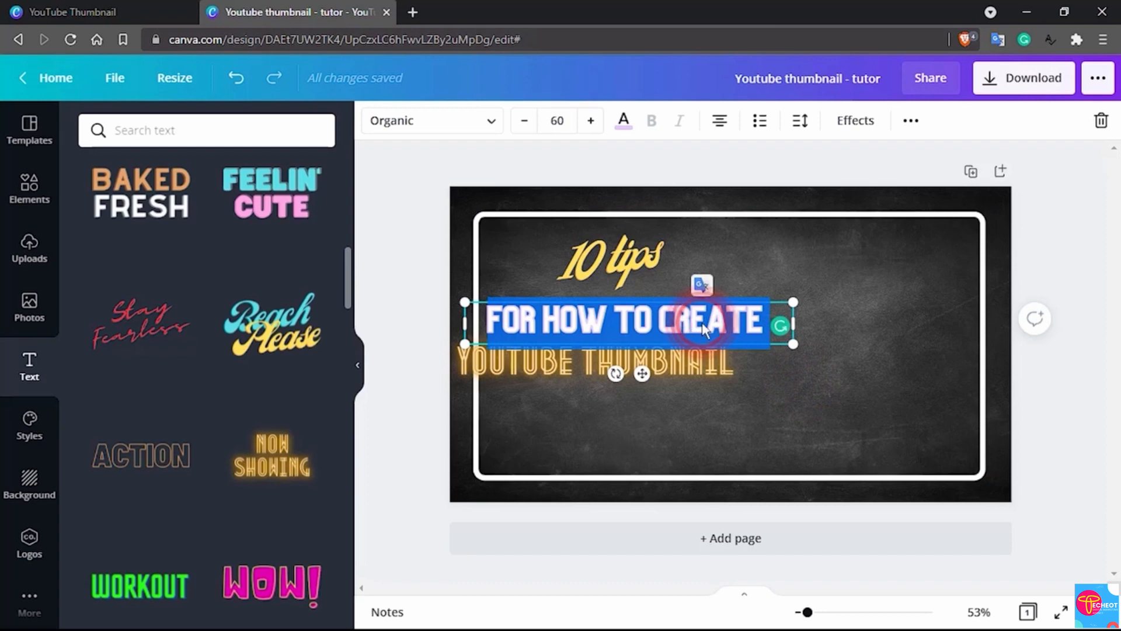
pyautogui.click(557, 121)
pyautogui.write('70')
pyautogui.press('Return')
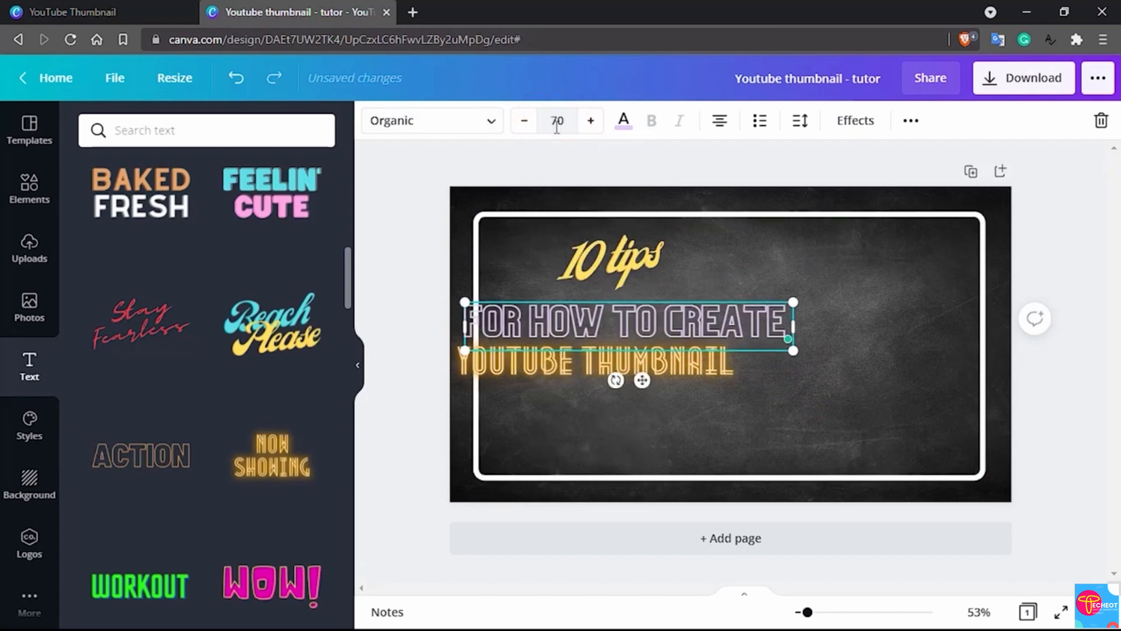
pyautogui.click(590, 120)
pyautogui.click(590, 121)
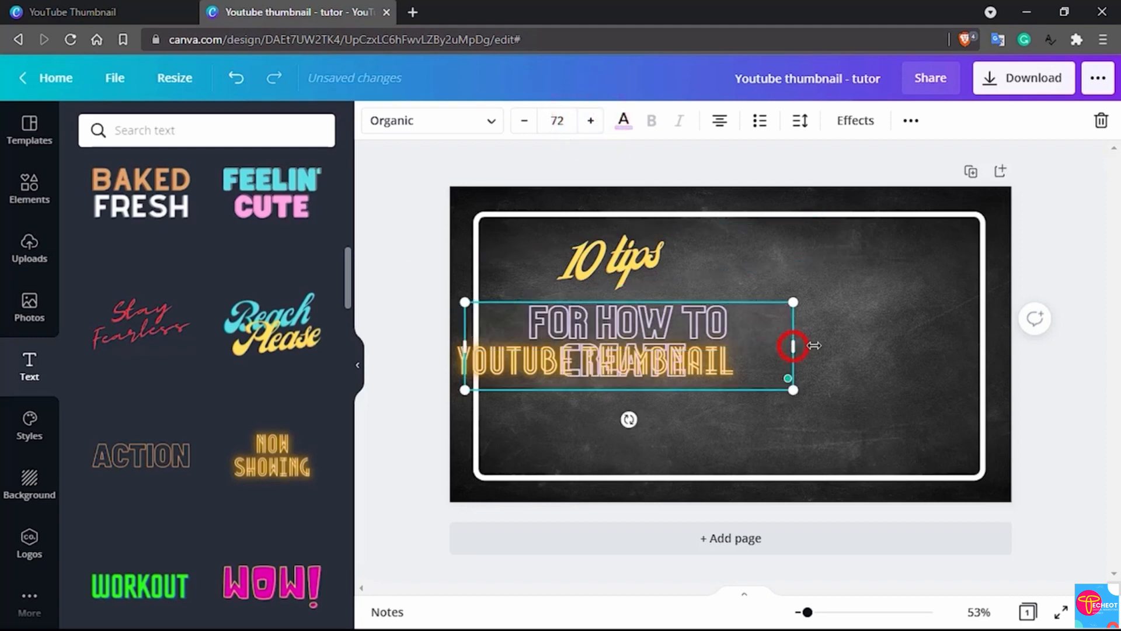
pyautogui.moveTo(814, 345); pyautogui.dragTo(863, 356)
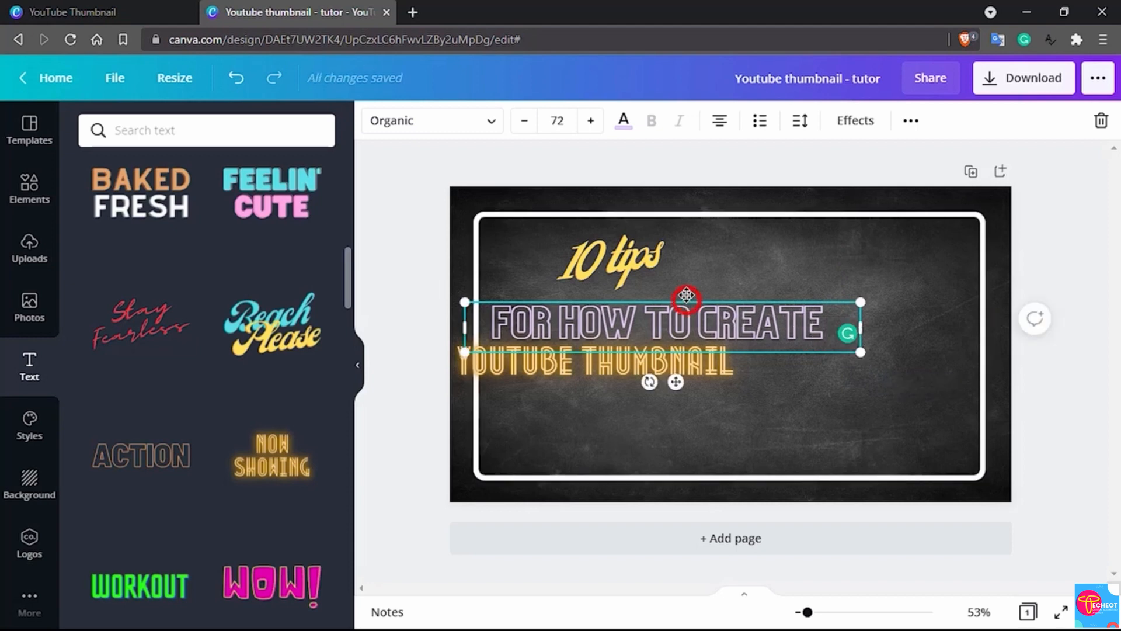
# Step: Move the FOR HOW TO CREATE line slightly up and shift the 10 tips text right, just above it
pyautogui.moveTo(686, 295); pyautogui.dragTo(641, 267)
pyautogui.click(630, 263)
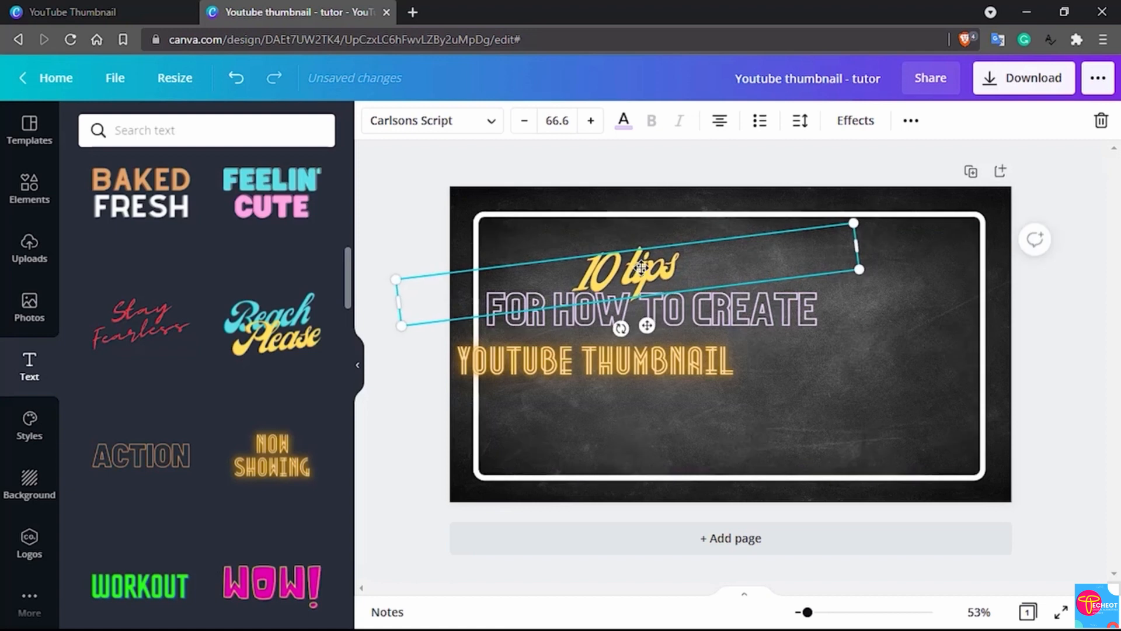
pyautogui.click(553, 219)
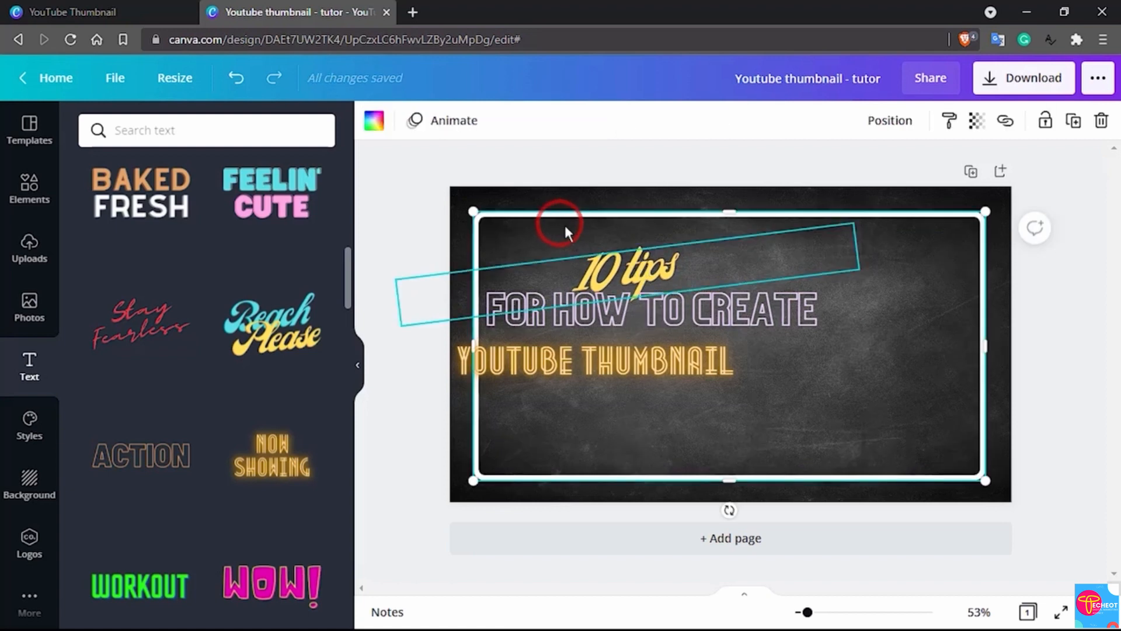
# Step: Shift the YOUTUBE THUMBNAIL text right and slightly up so it sits centred just below the FOR HOW TO CREATE line
pyautogui.click(650, 263)
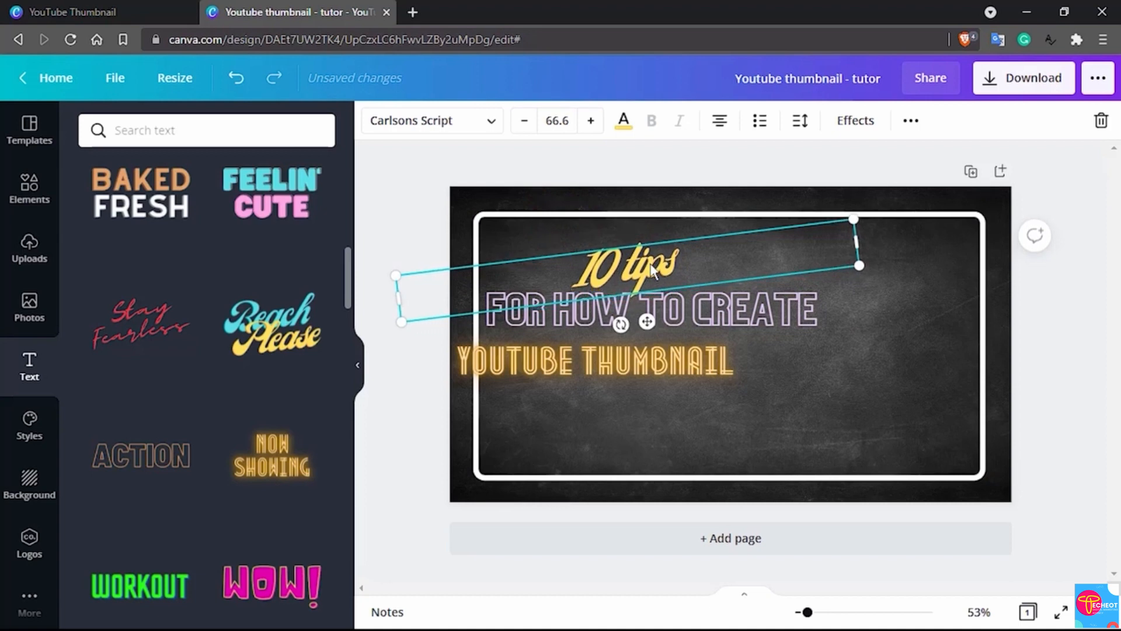
pyautogui.click(705, 302)
pyautogui.click(570, 349)
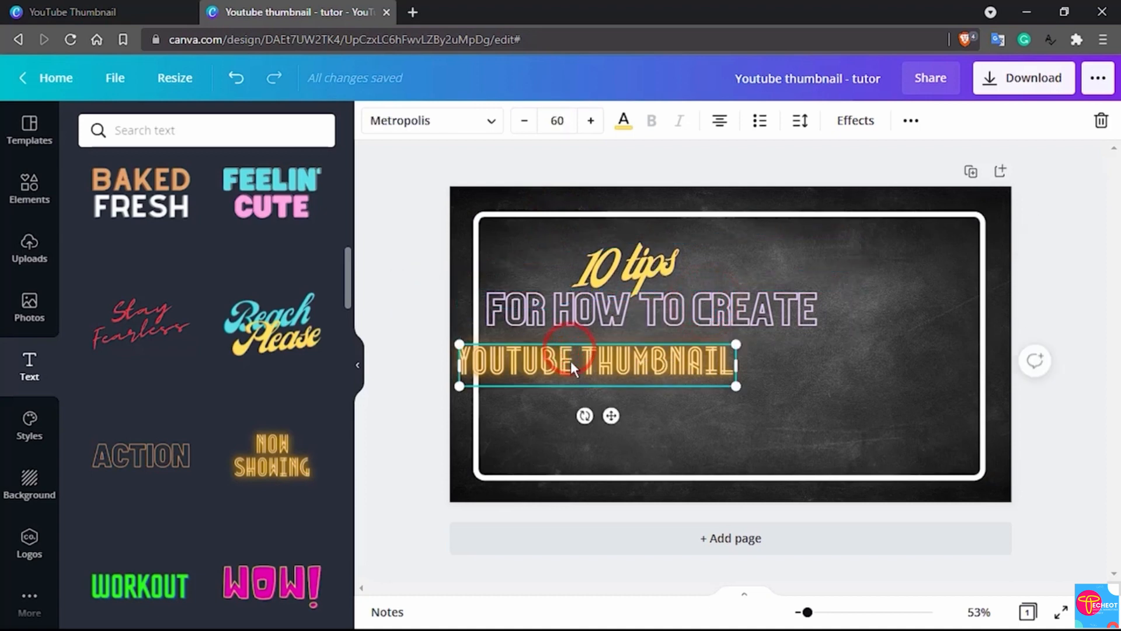
pyautogui.moveTo(570, 361); pyautogui.dragTo(629, 356)
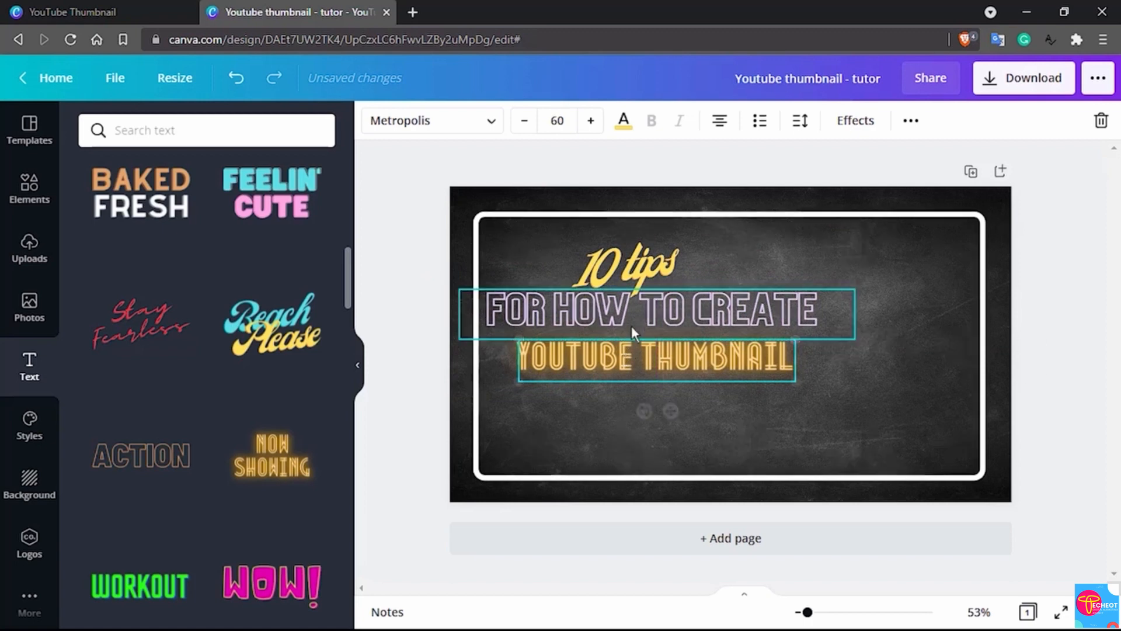
pyautogui.click(633, 311)
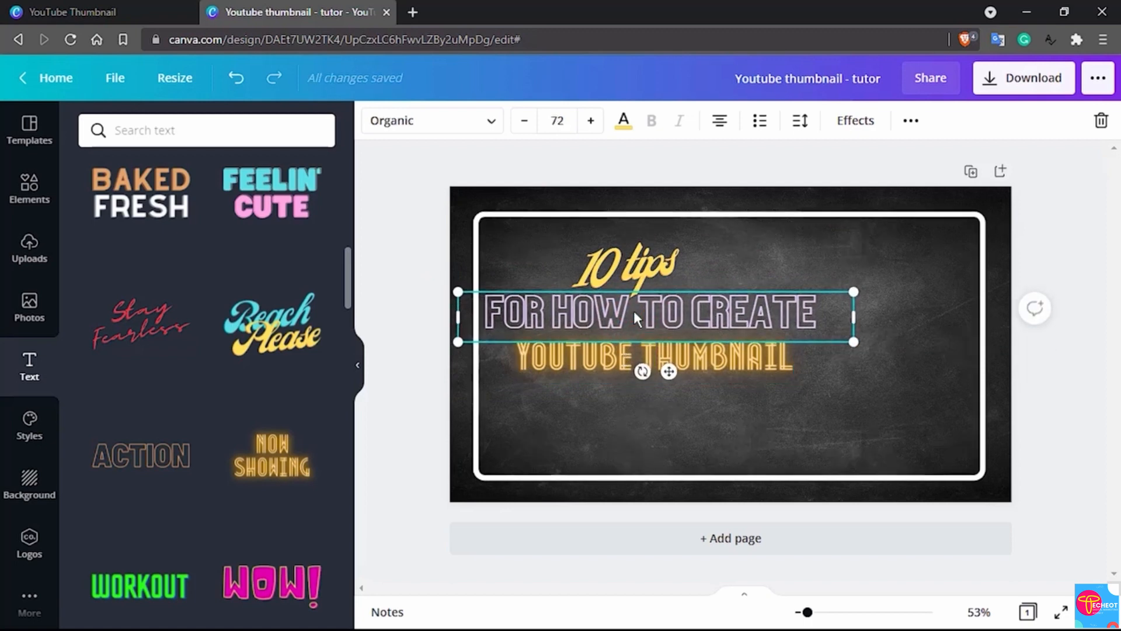
pyautogui.click(589, 368)
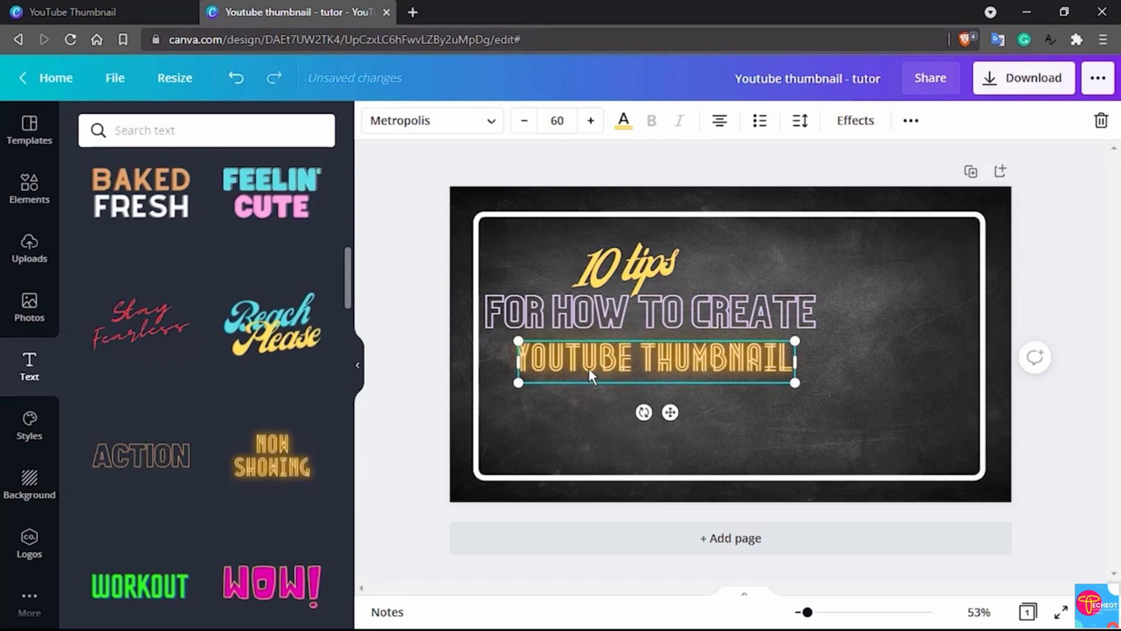
# Step: Change the color of the FOR HOW TO CREATE text to white
pyautogui.click(580, 318)
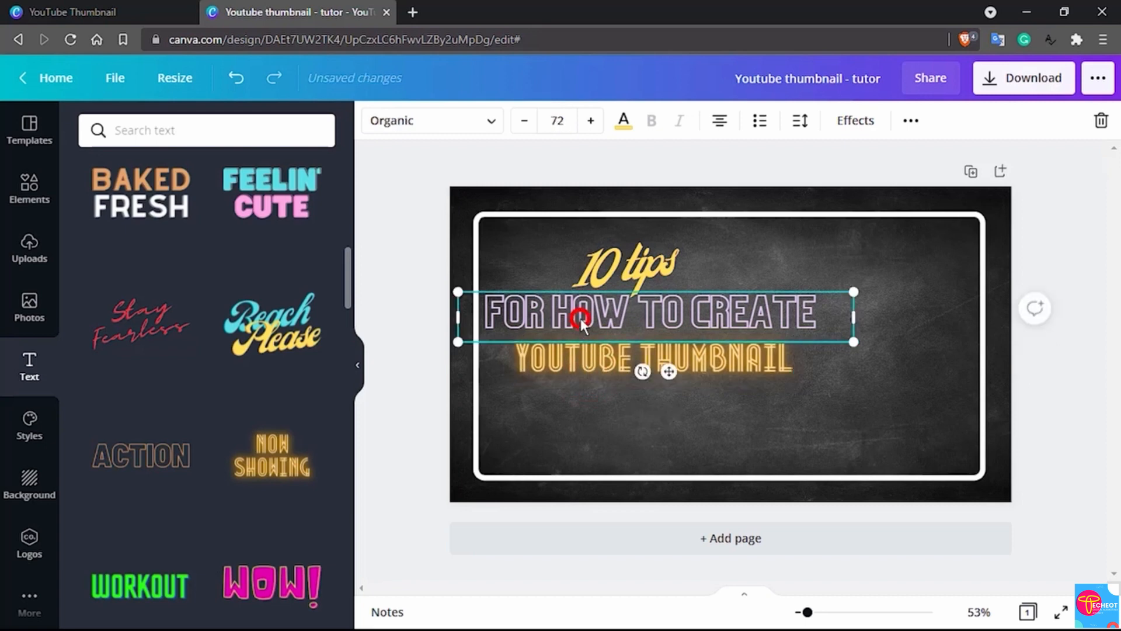
pyautogui.click(624, 120)
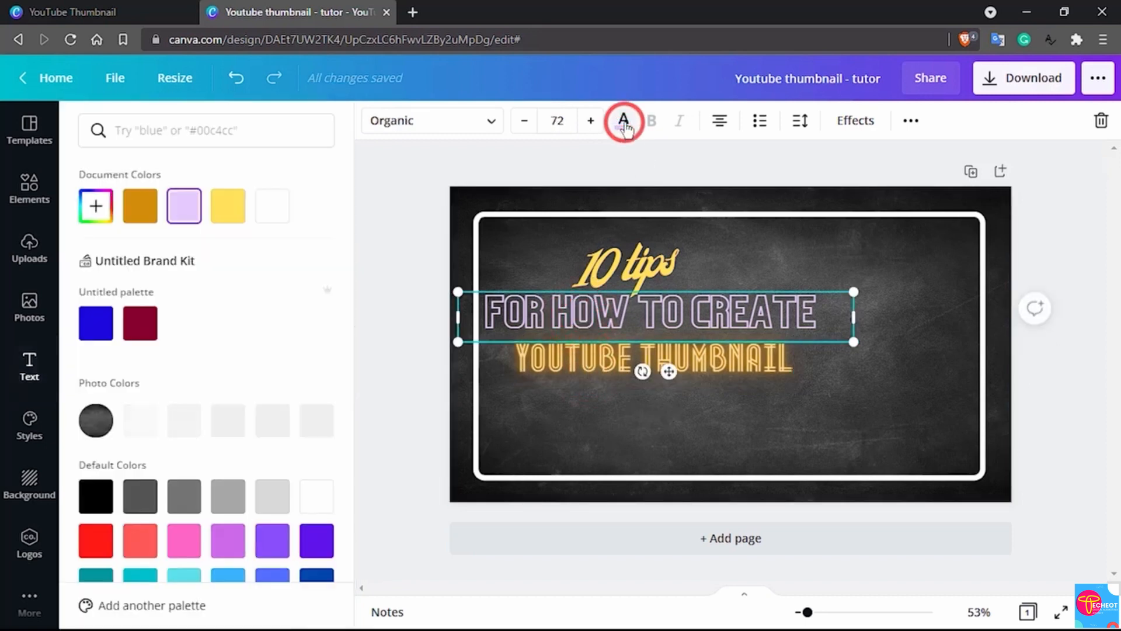
pyautogui.click(272, 216)
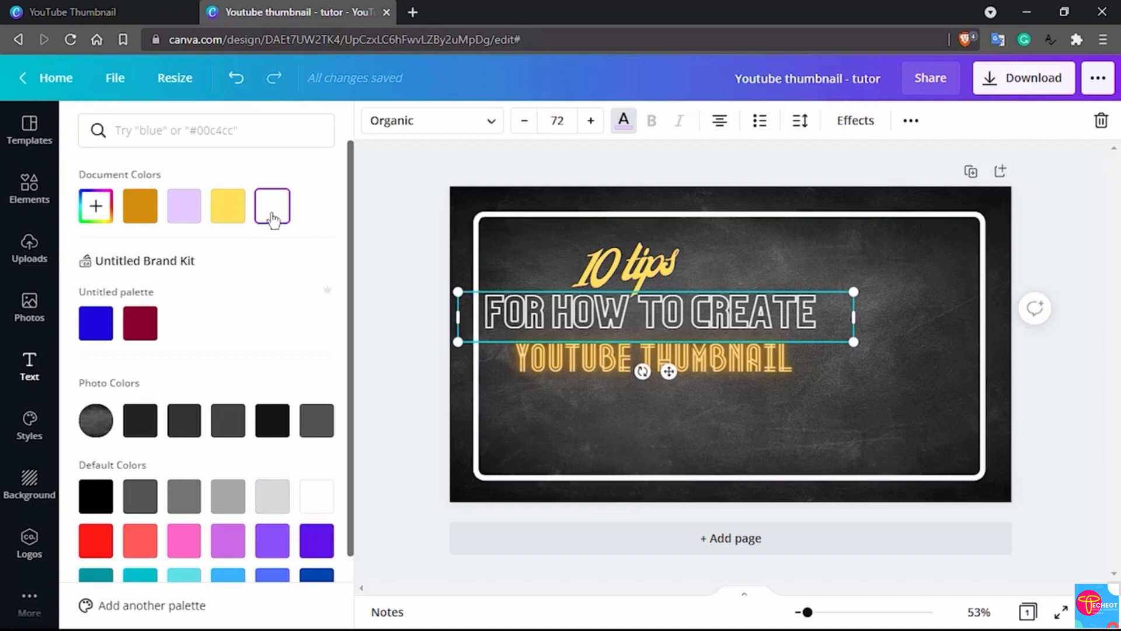
pyautogui.scroll(-2, 273, 245)
pyautogui.click(274, 415)
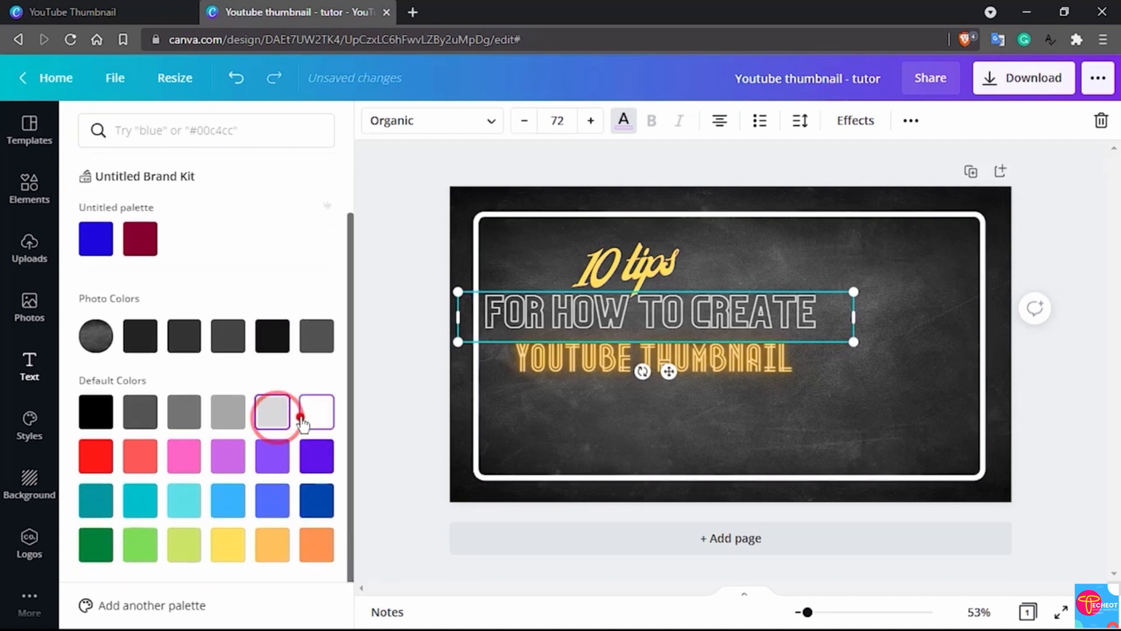
pyautogui.click(303, 419)
# Step: Recolor the YOUTUBE THUMBNAIL text red, comparing it with the previous color by undoing and redoing the change
pyautogui.click(576, 365)
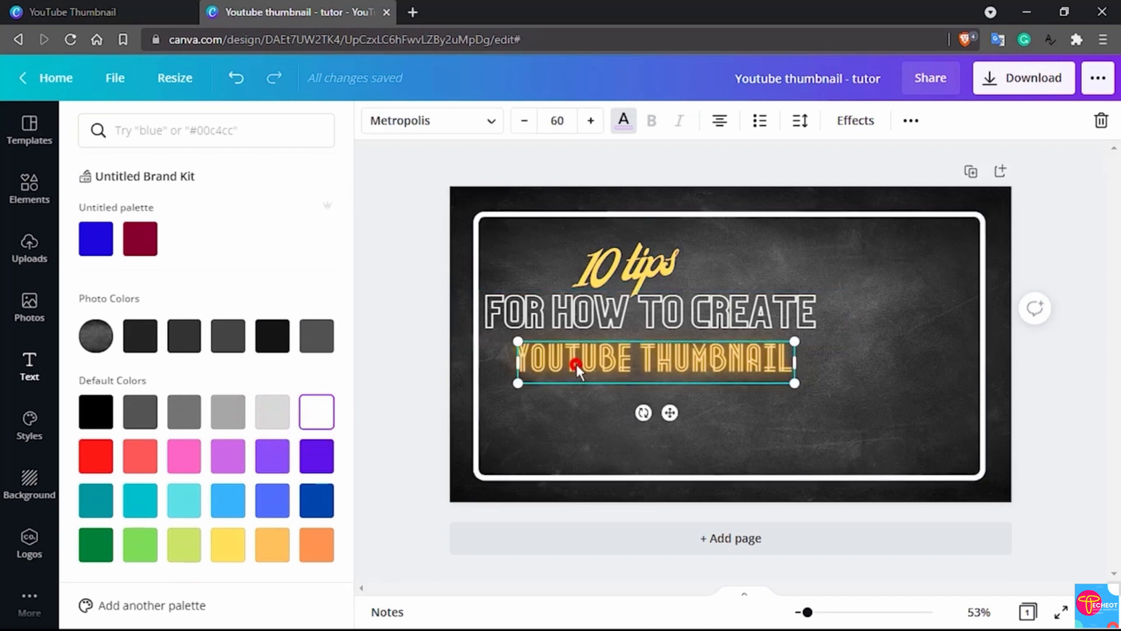
pyautogui.doubleClick(577, 363)
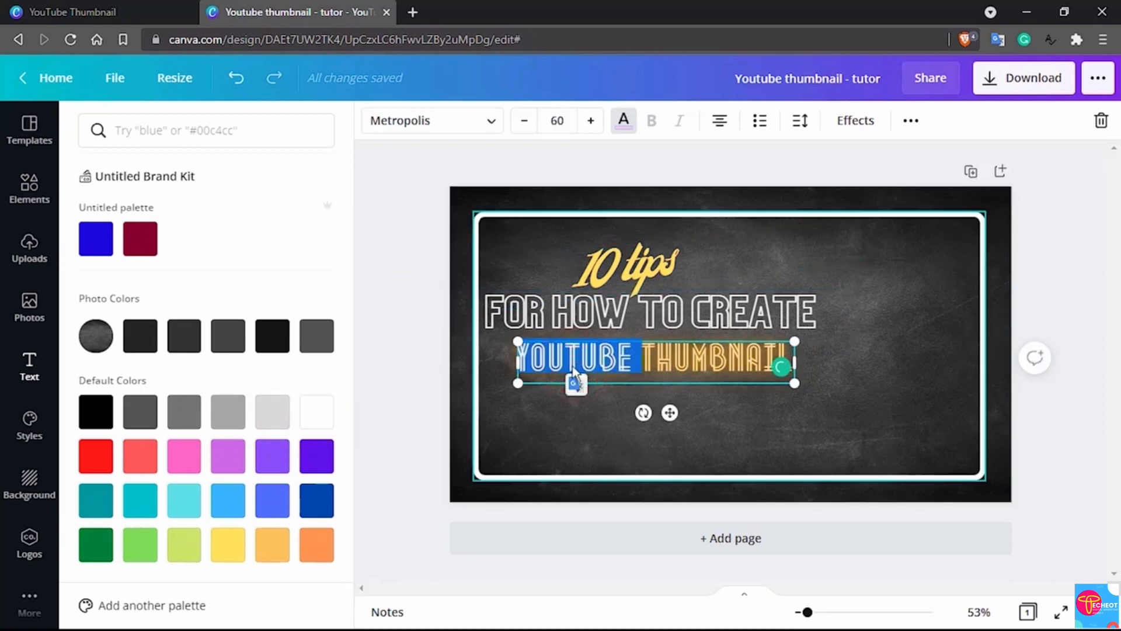
pyautogui.click(96, 461)
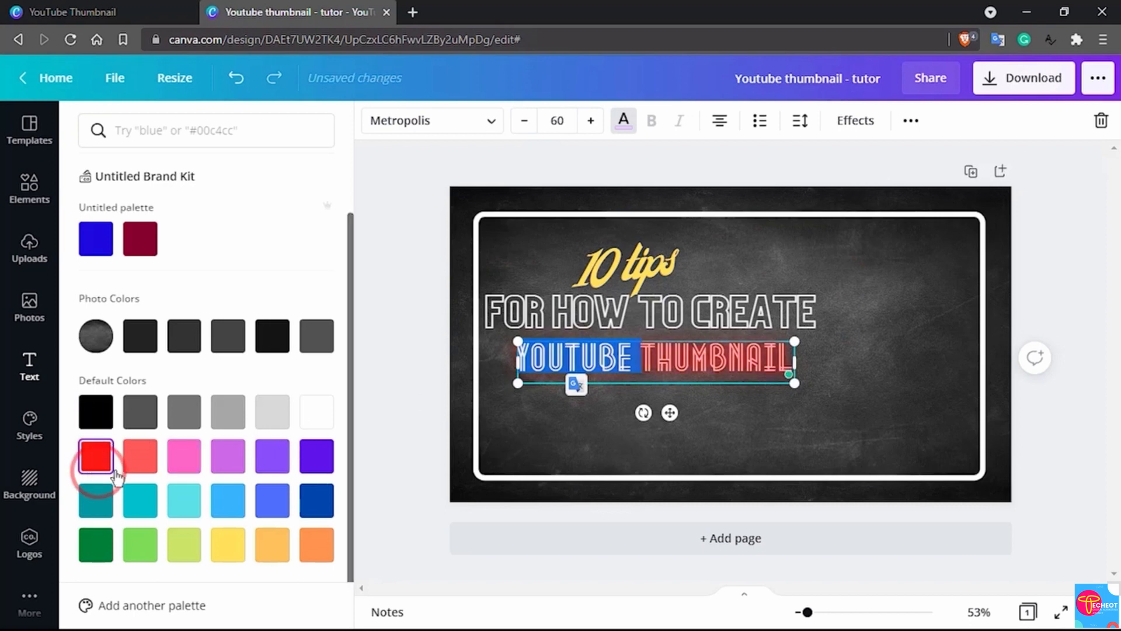
pyautogui.click(553, 450)
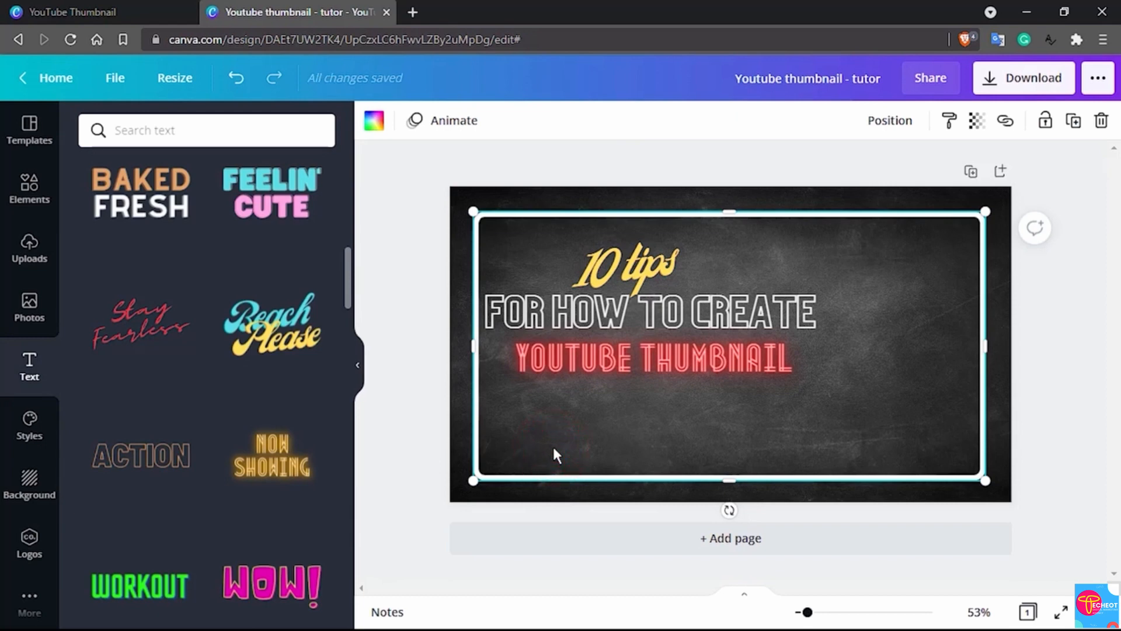
pyautogui.hotkey('ctrl', 'z')
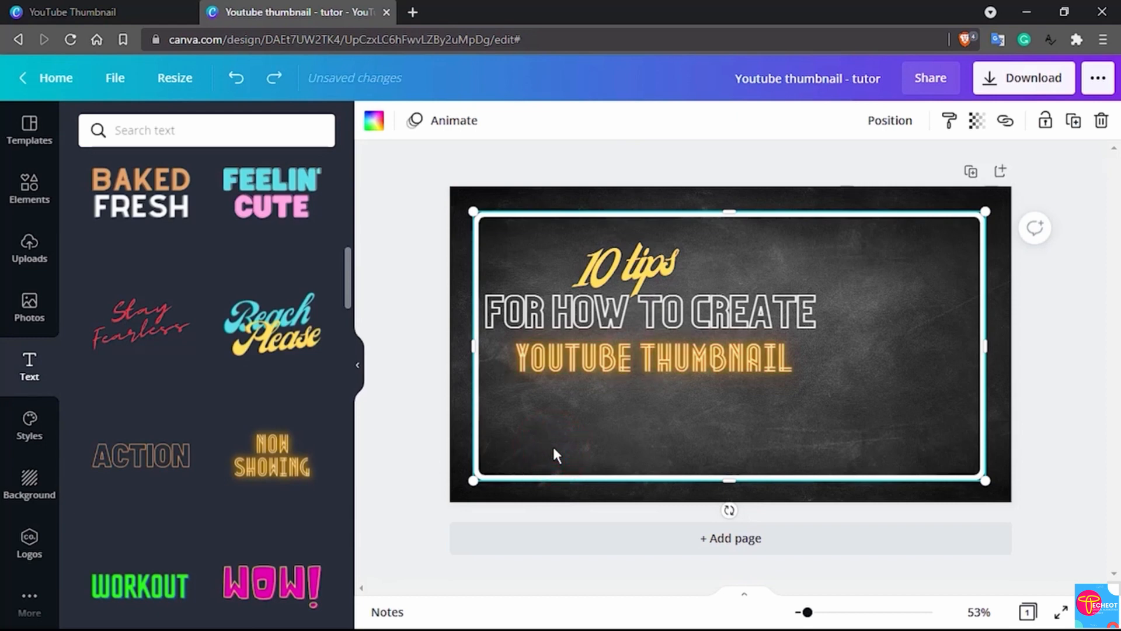
pyautogui.hotkey('ctrl', 'y')
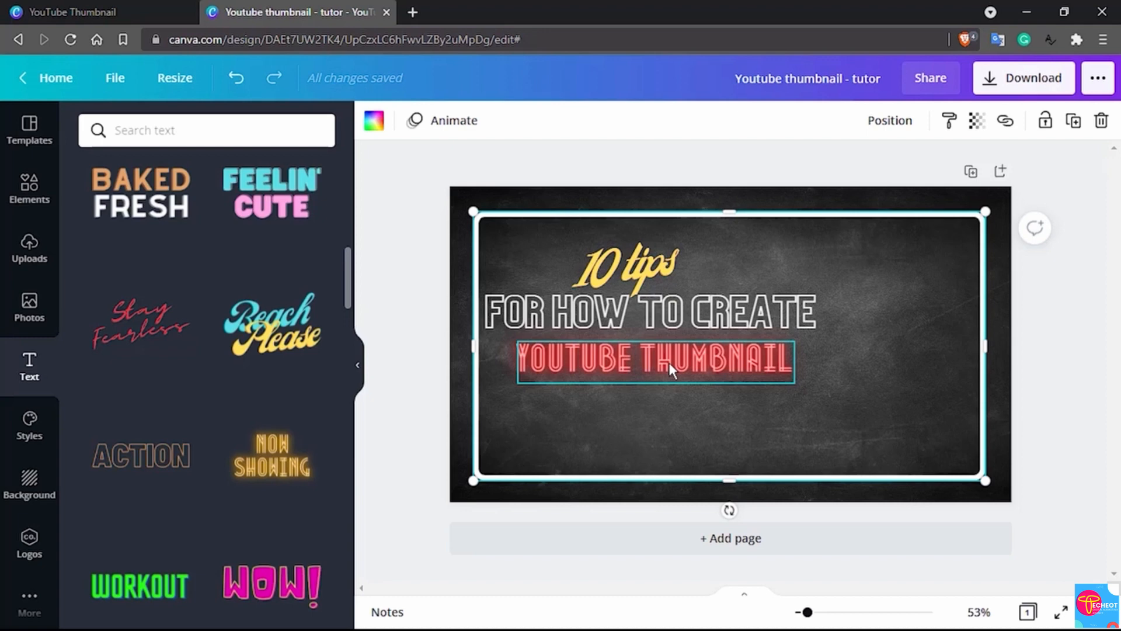
# Step: Add an S to the end of the red text so it reads "YOUTUBE THUMBNAILS"
pyautogui.click(782, 360)
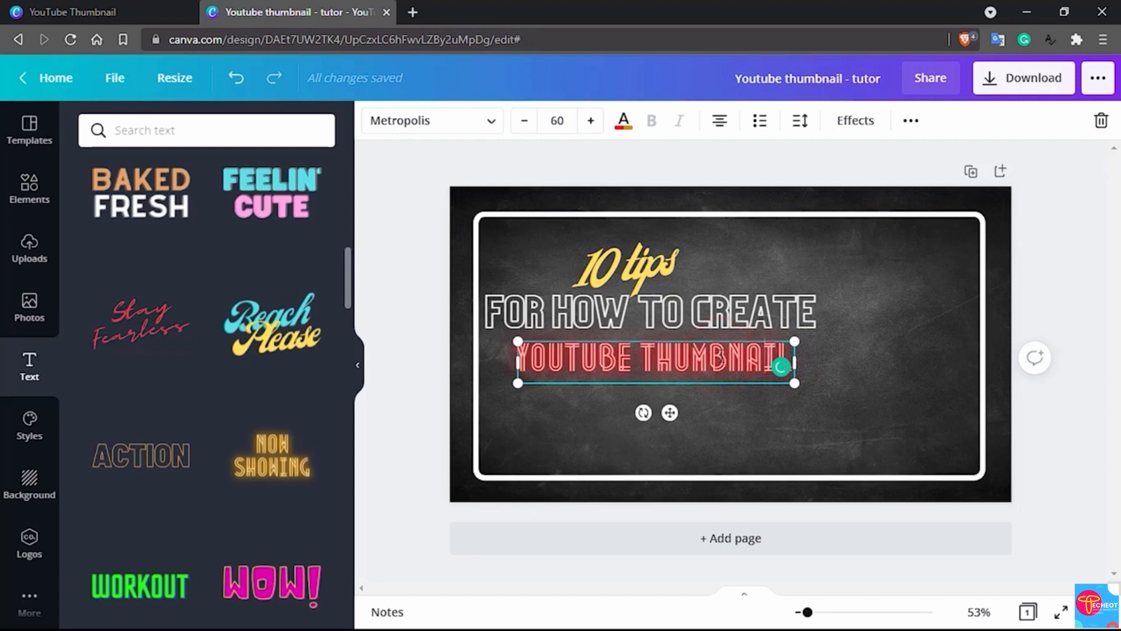
pyautogui.write('s')
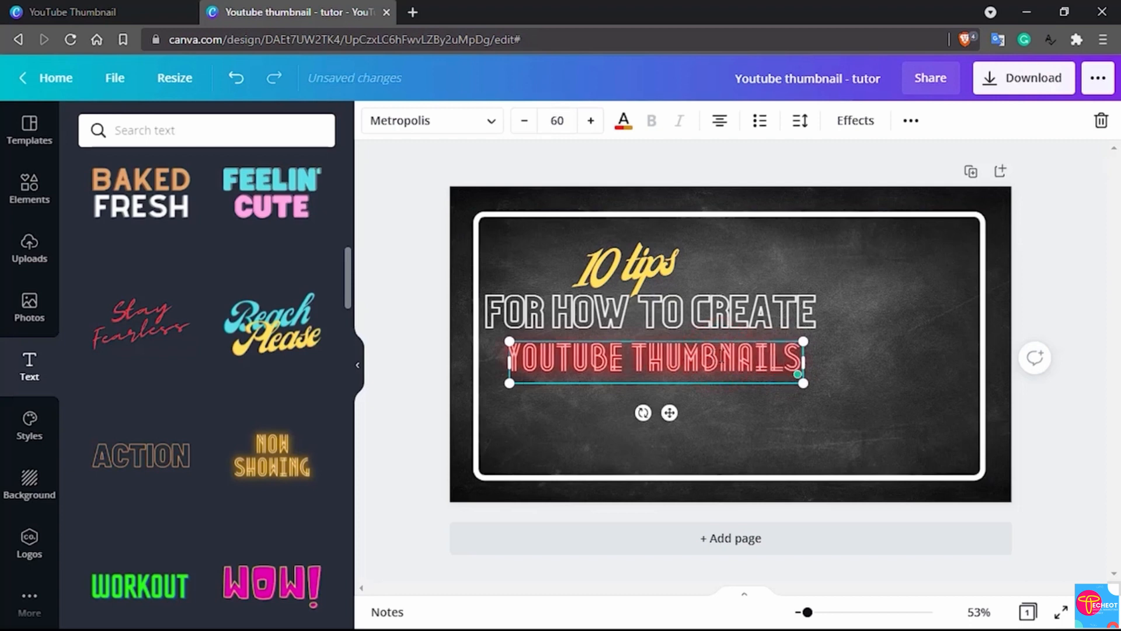
pyautogui.click(563, 415)
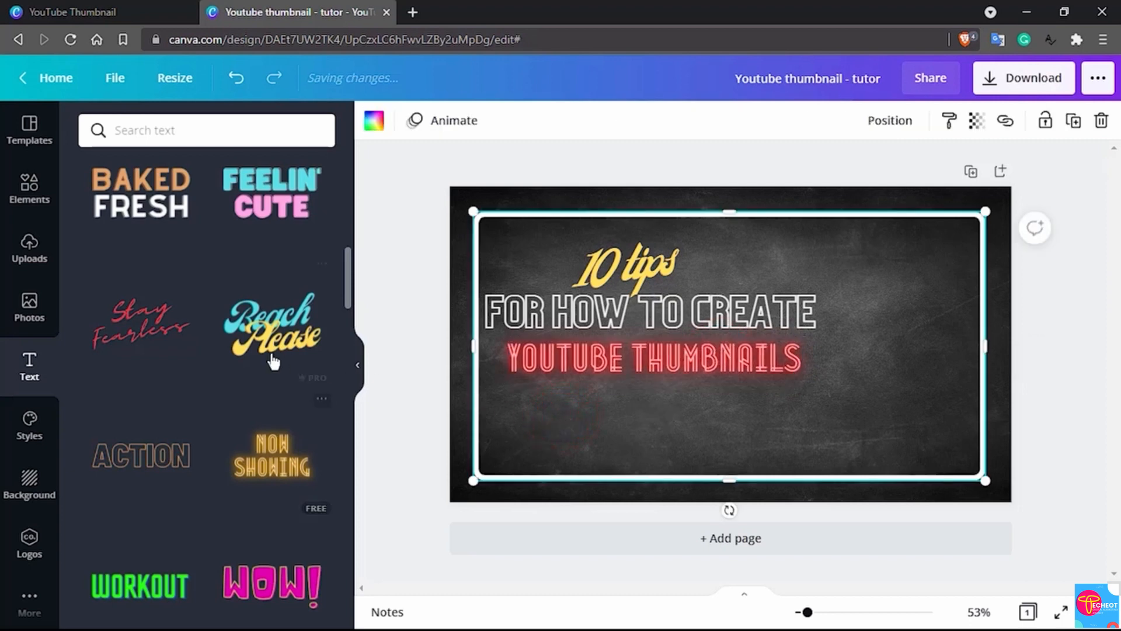
# Step: Browse the ready-made text combinations for another lettering style that suits the thumbnail
pyautogui.scroll(-5, 135, 327)
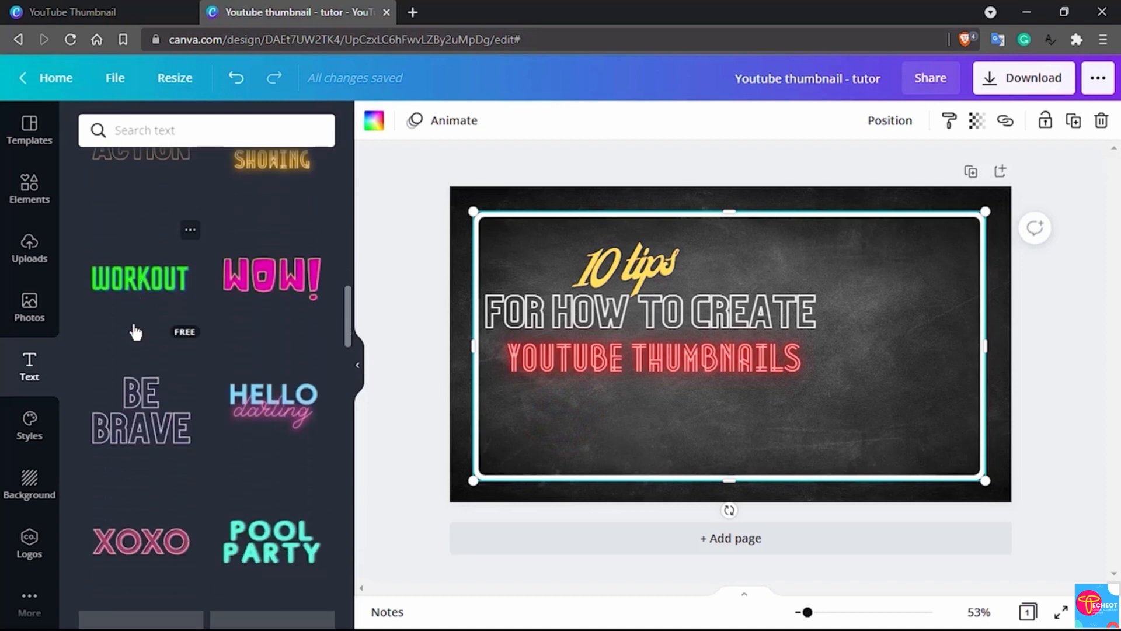
pyautogui.scroll(-6, 169, 397)
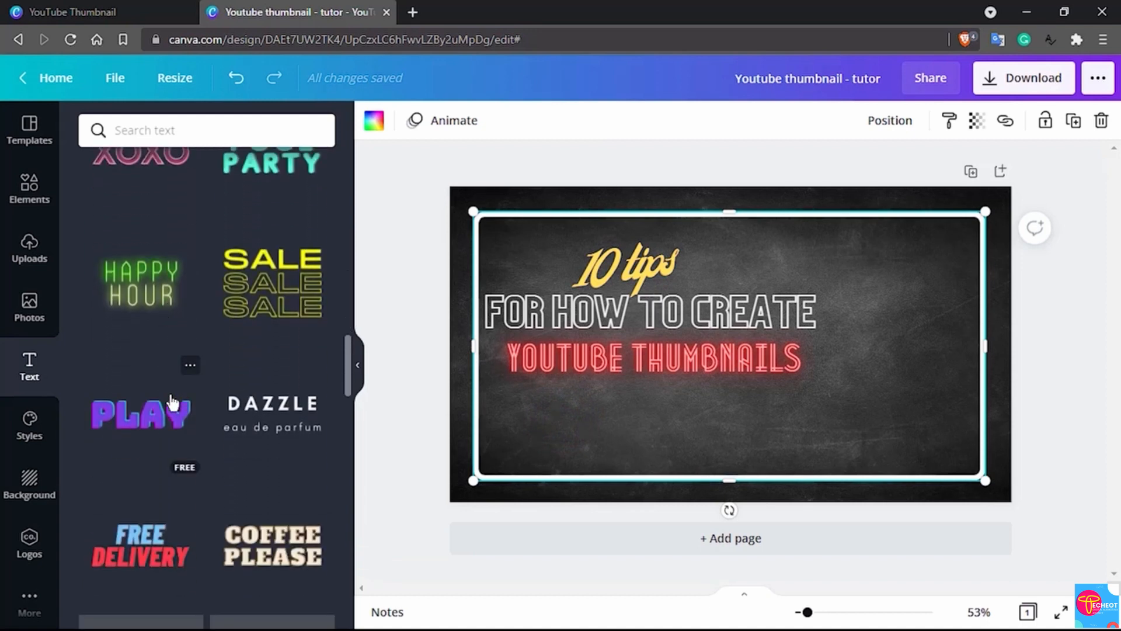
pyautogui.scroll(-2, 173, 402)
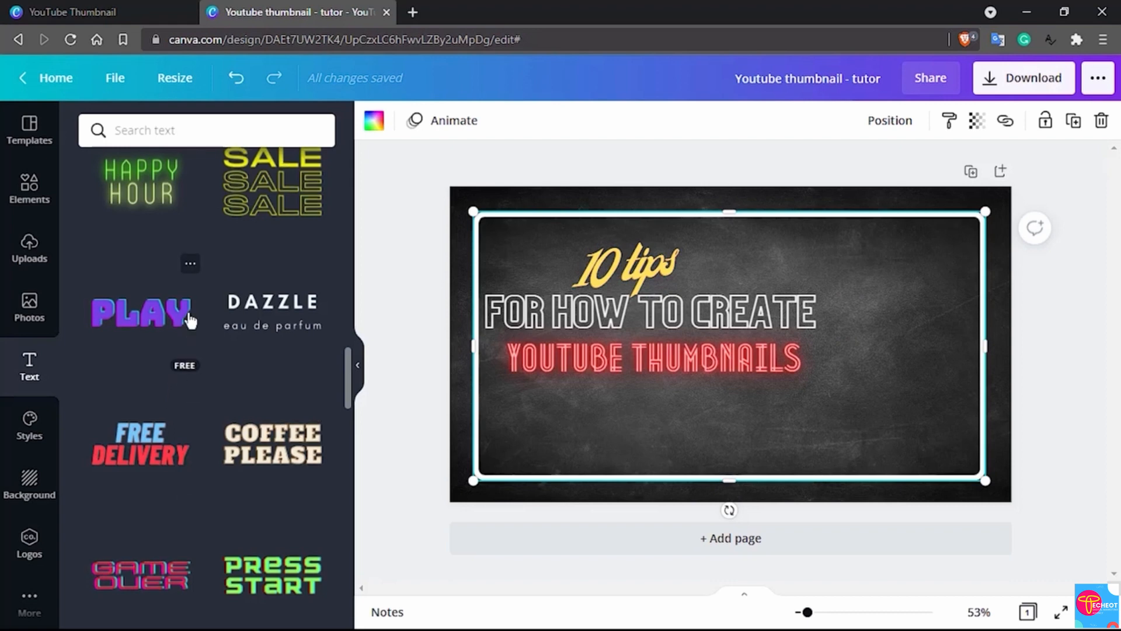
pyautogui.scroll(4, 187, 318)
pyautogui.scroll(2, 188, 320)
pyautogui.scroll(-3, 188, 320)
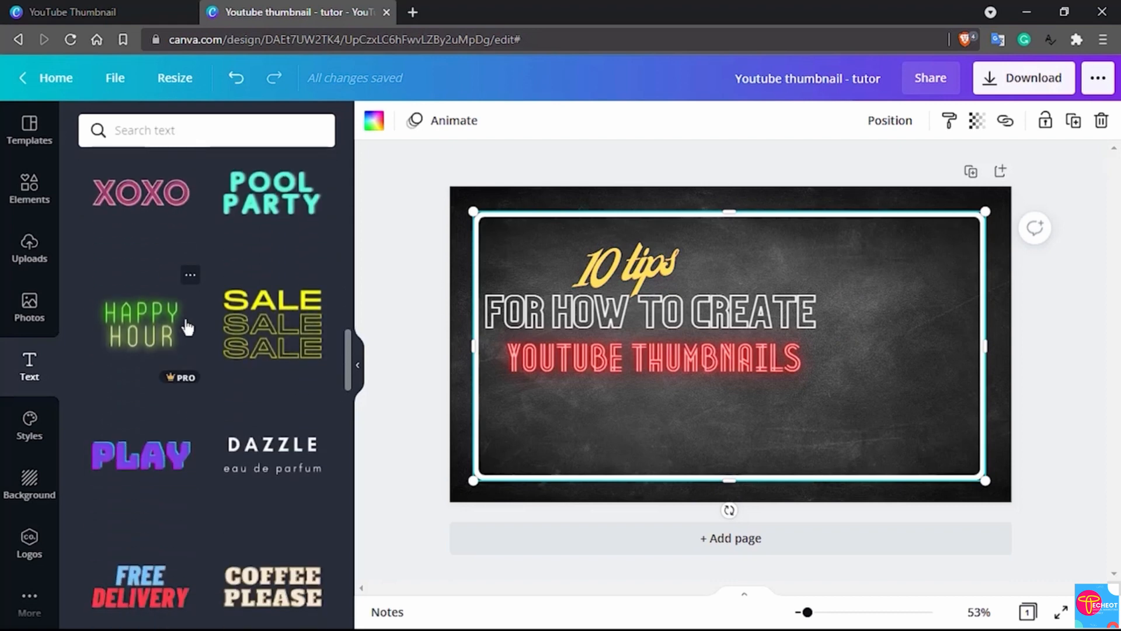
pyautogui.scroll(-12, 166, 374)
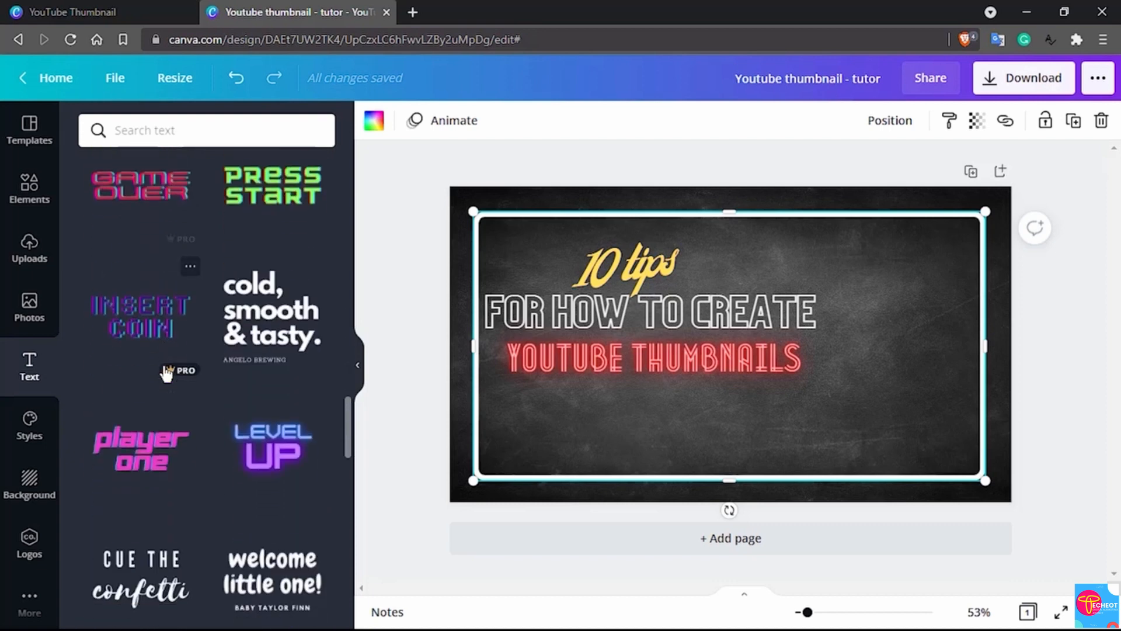
pyautogui.scroll(-2, 166, 374)
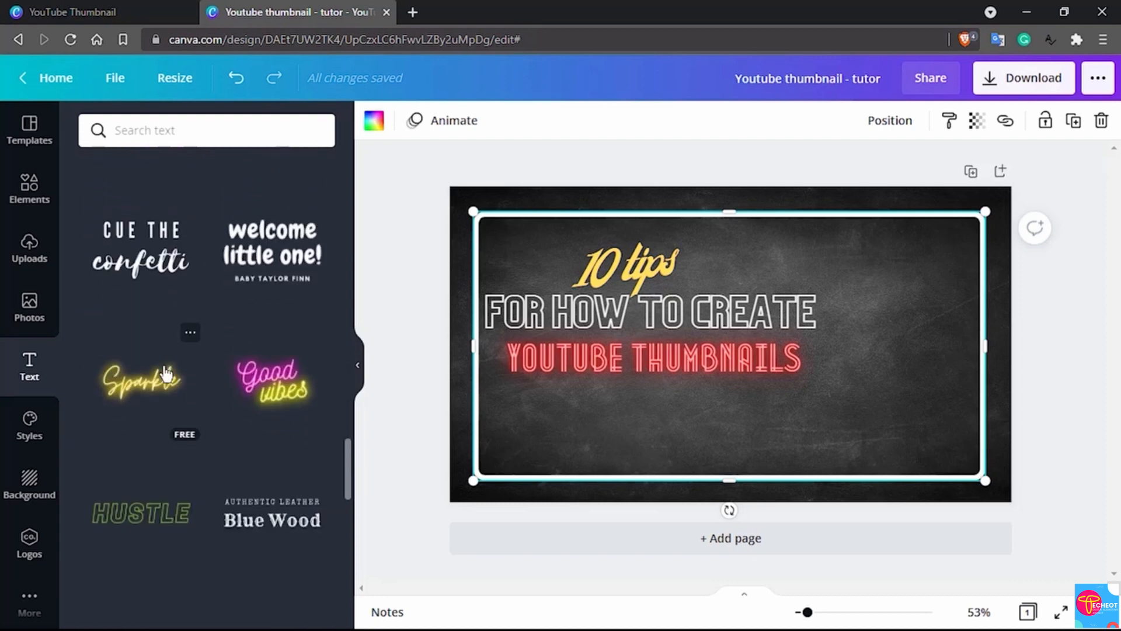
pyautogui.scroll(-3, 166, 374)
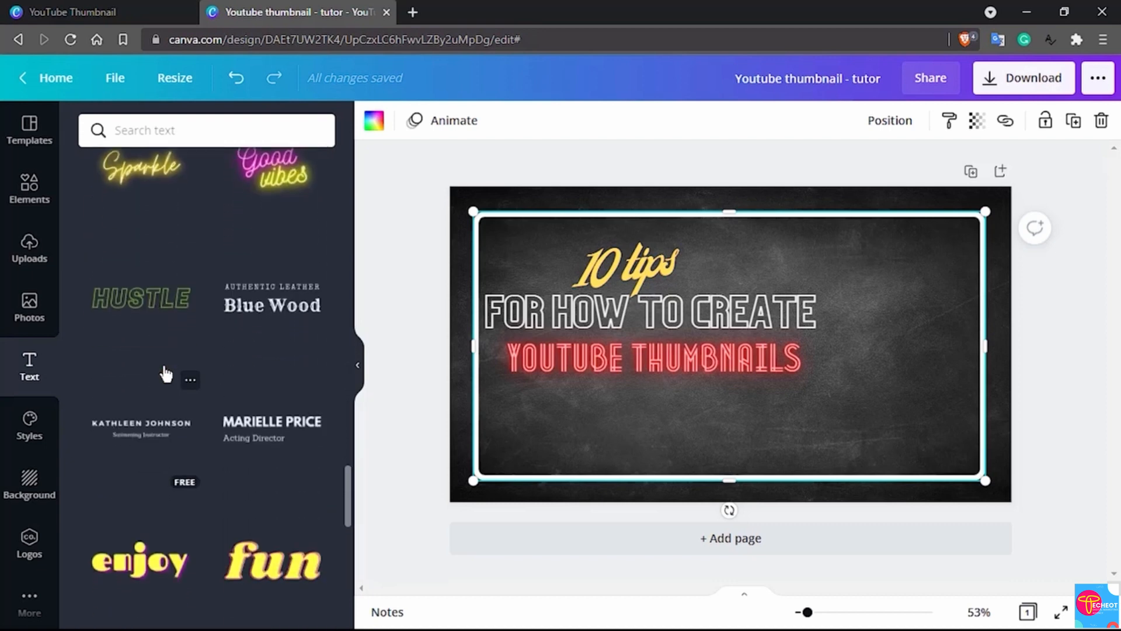
pyautogui.scroll(-6, 166, 374)
pyautogui.scroll(-2, 167, 374)
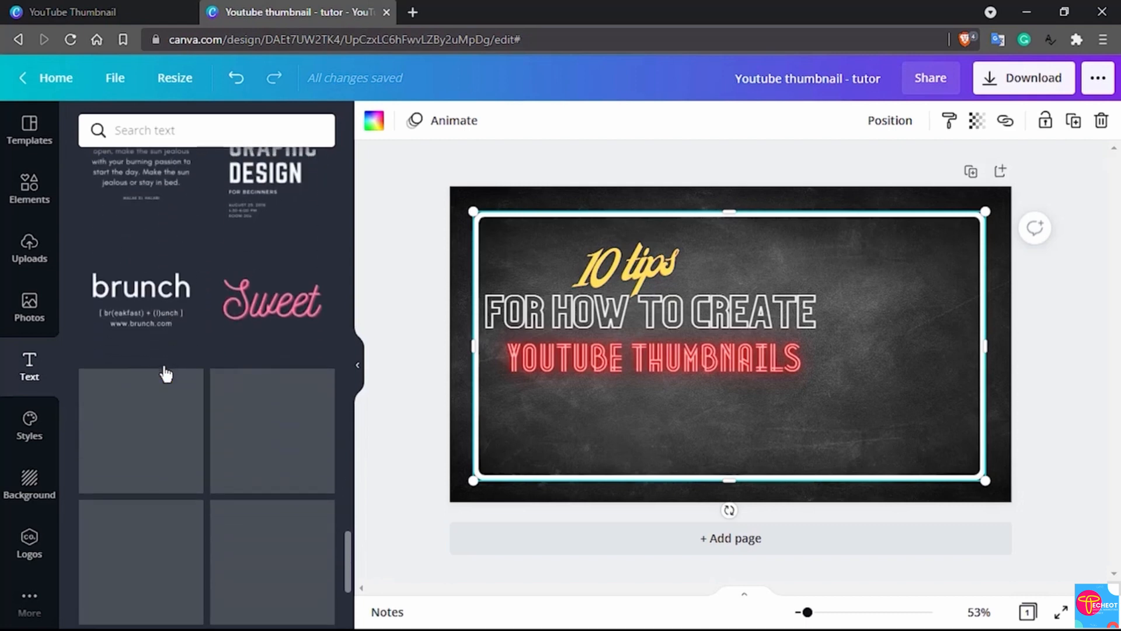
pyautogui.scroll(-3, 167, 374)
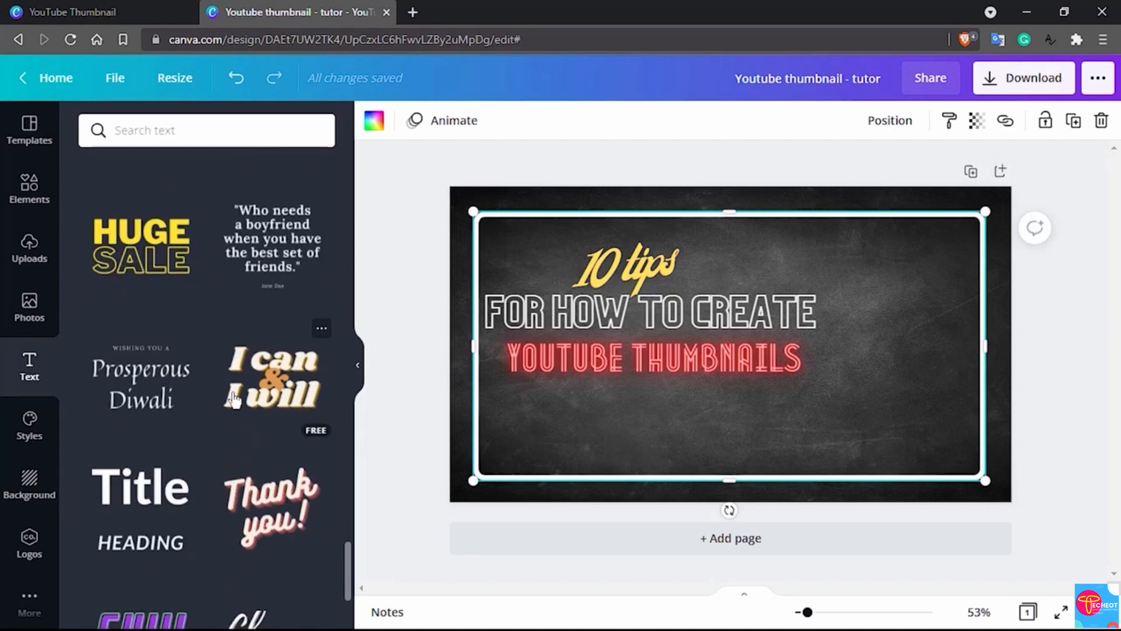
pyautogui.scroll(-5, 233, 400)
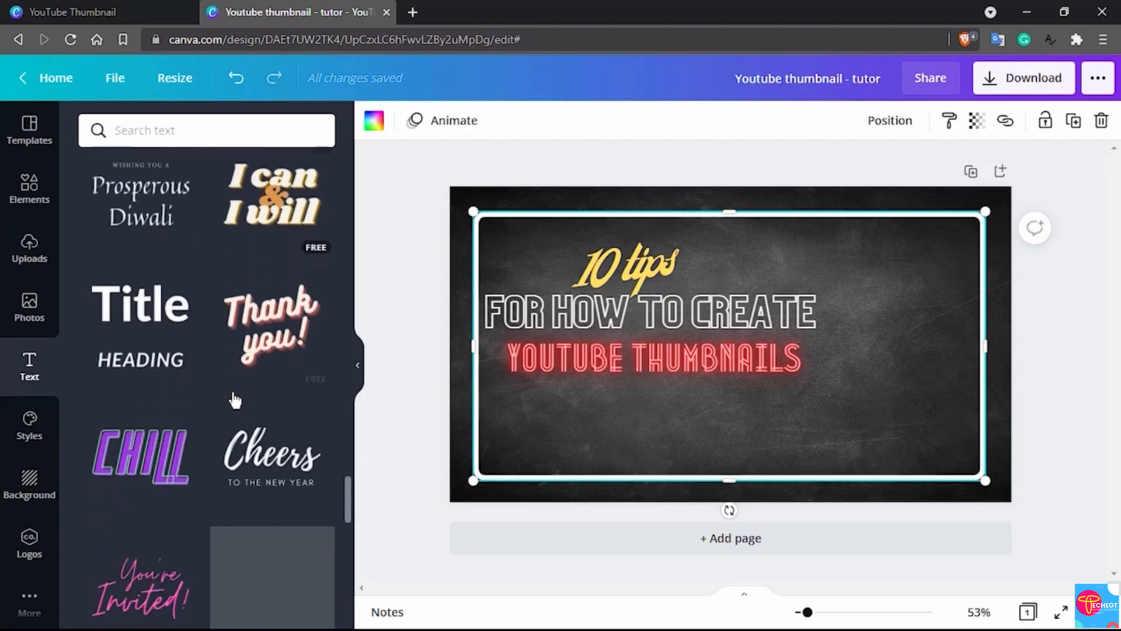
pyautogui.scroll(-7, 175, 425)
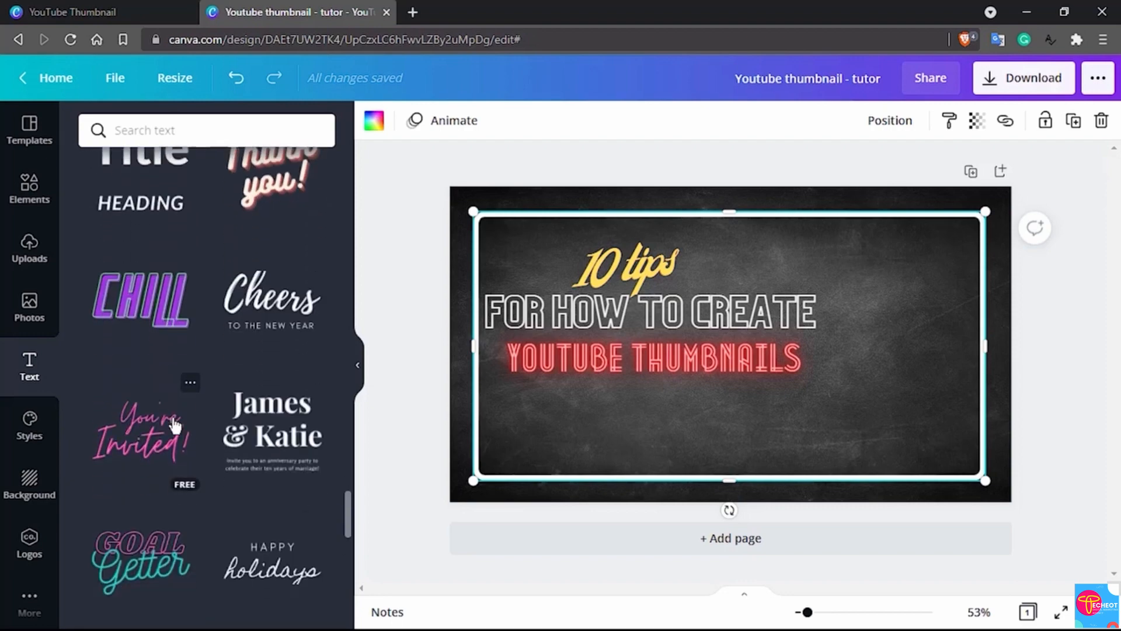
pyautogui.scroll(-5, 175, 425)
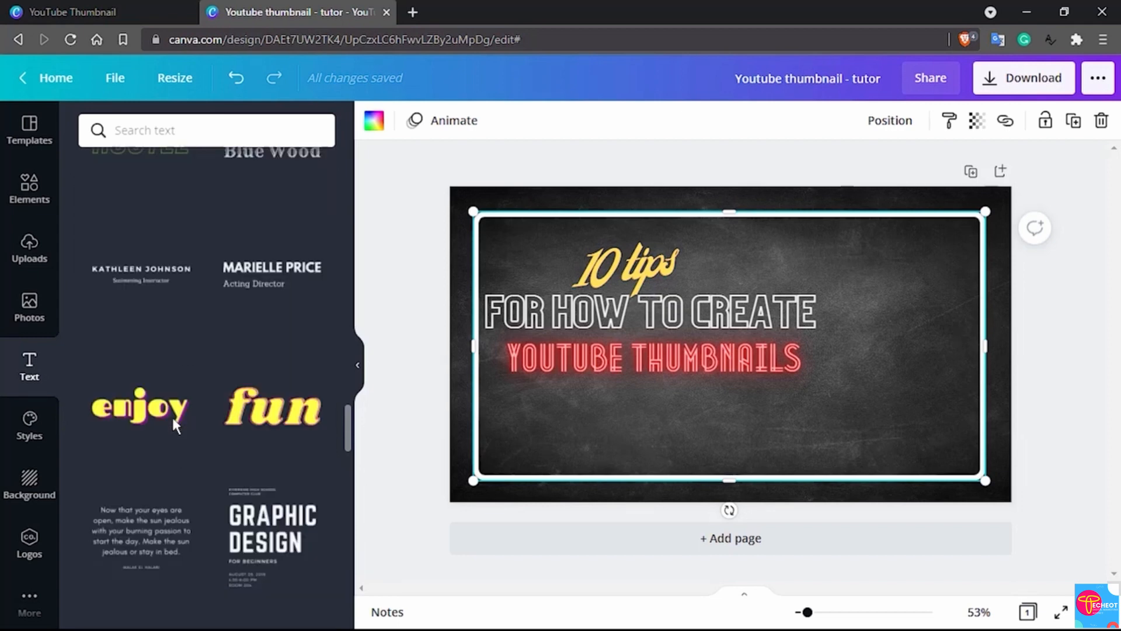
pyautogui.scroll(4, 173, 417)
pyautogui.scroll(5, 174, 425)
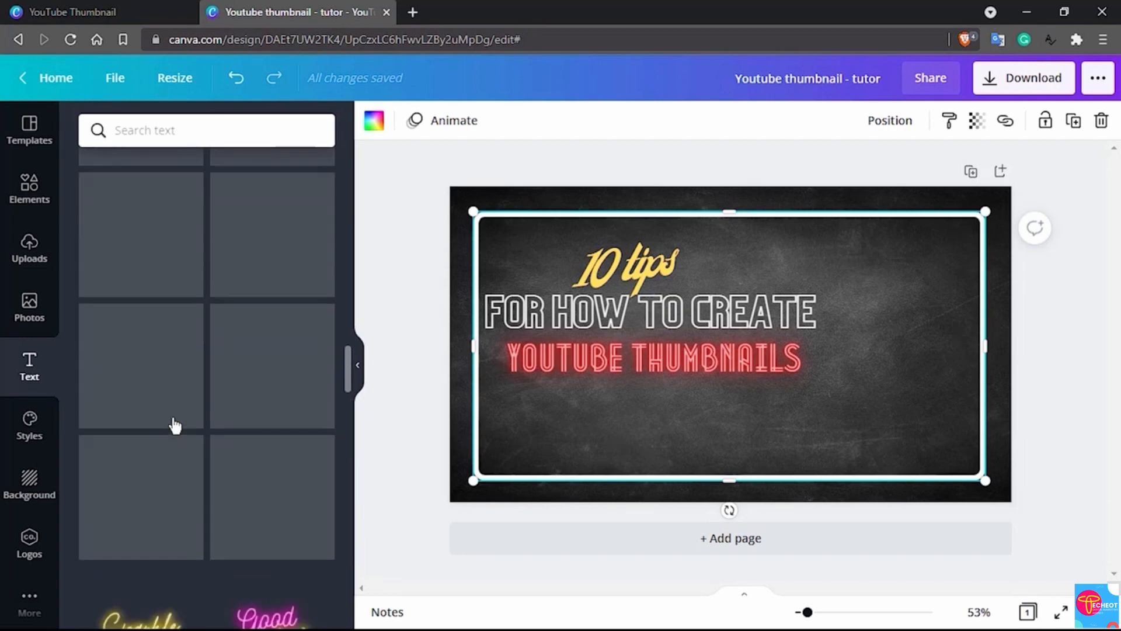
pyautogui.scroll(6, 174, 425)
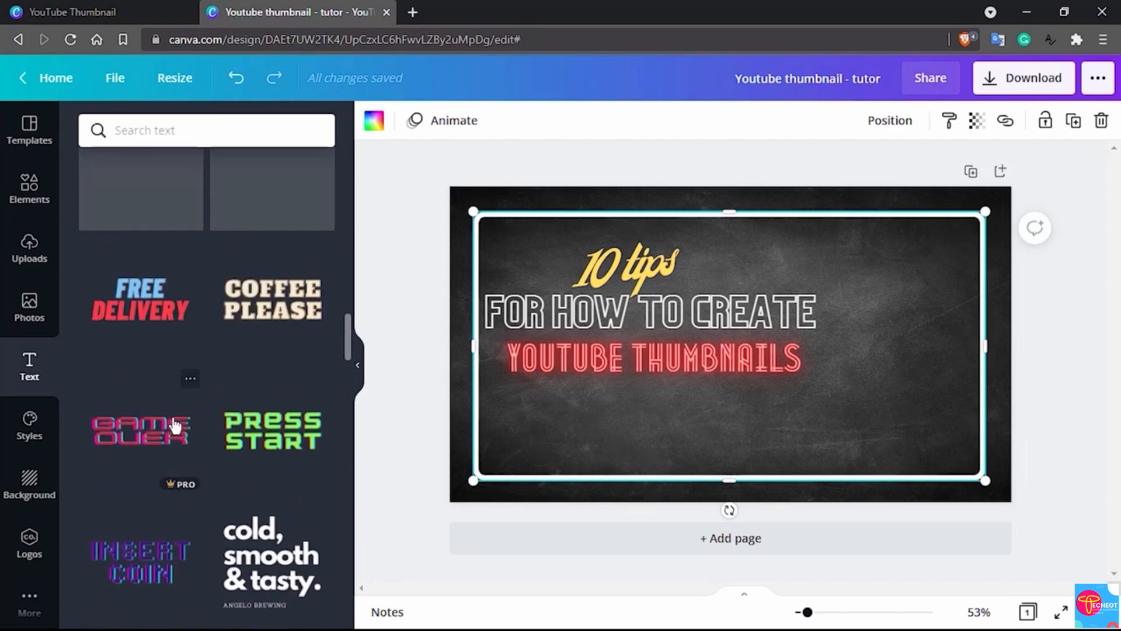
pyautogui.scroll(5, 174, 425)
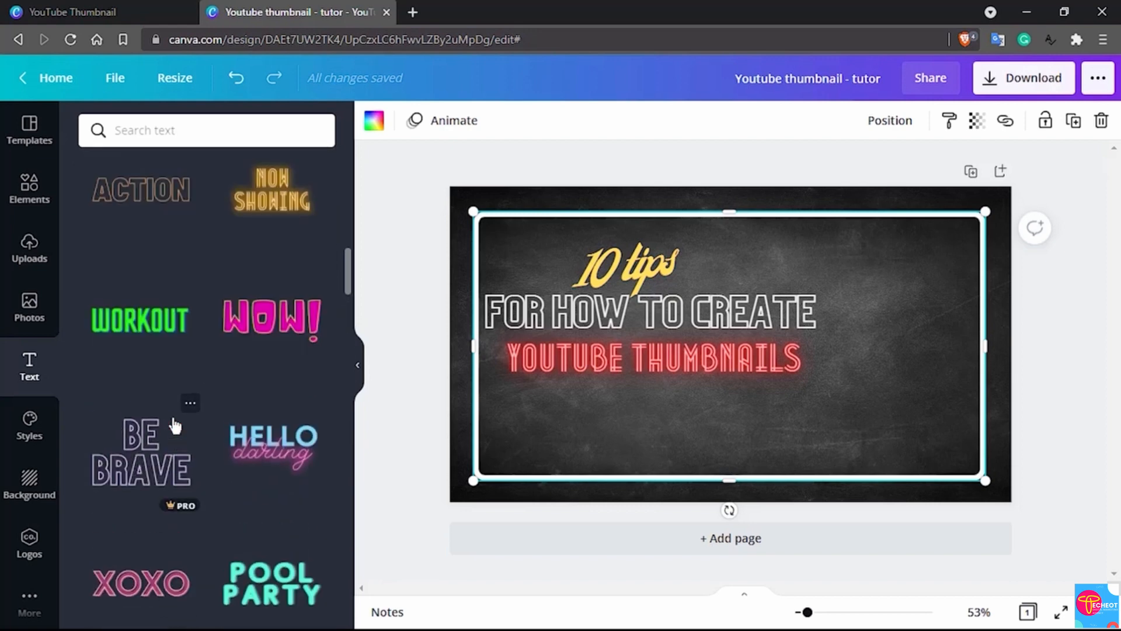
pyautogui.scroll(5, 174, 425)
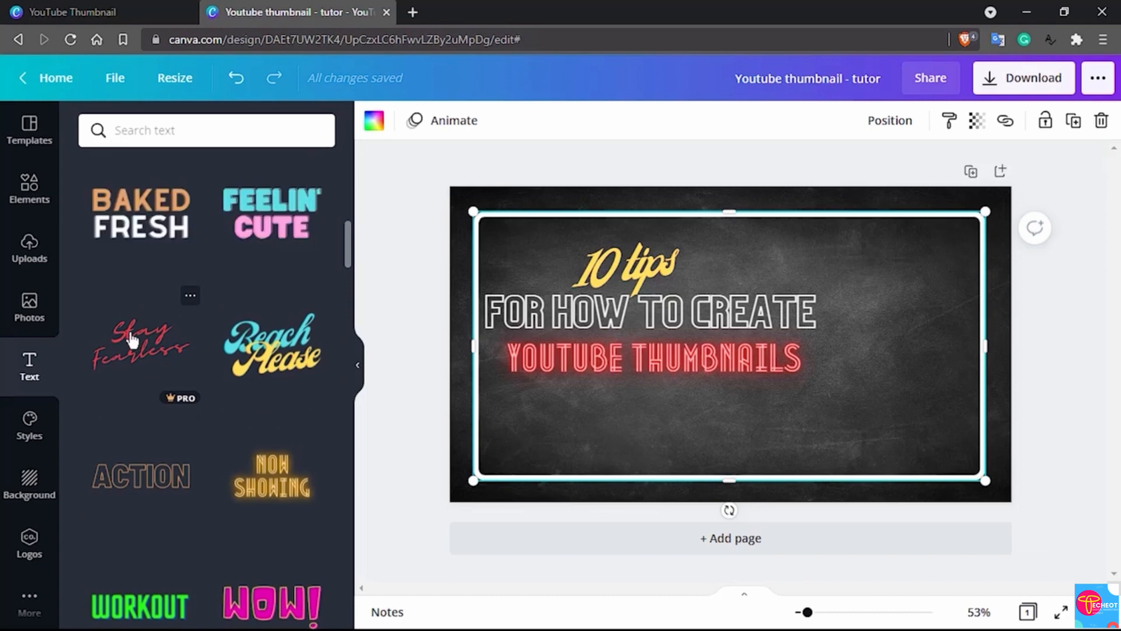
pyautogui.scroll(-2, 130, 338)
pyautogui.scroll(2, 130, 338)
pyautogui.scroll(-2, 138, 322)
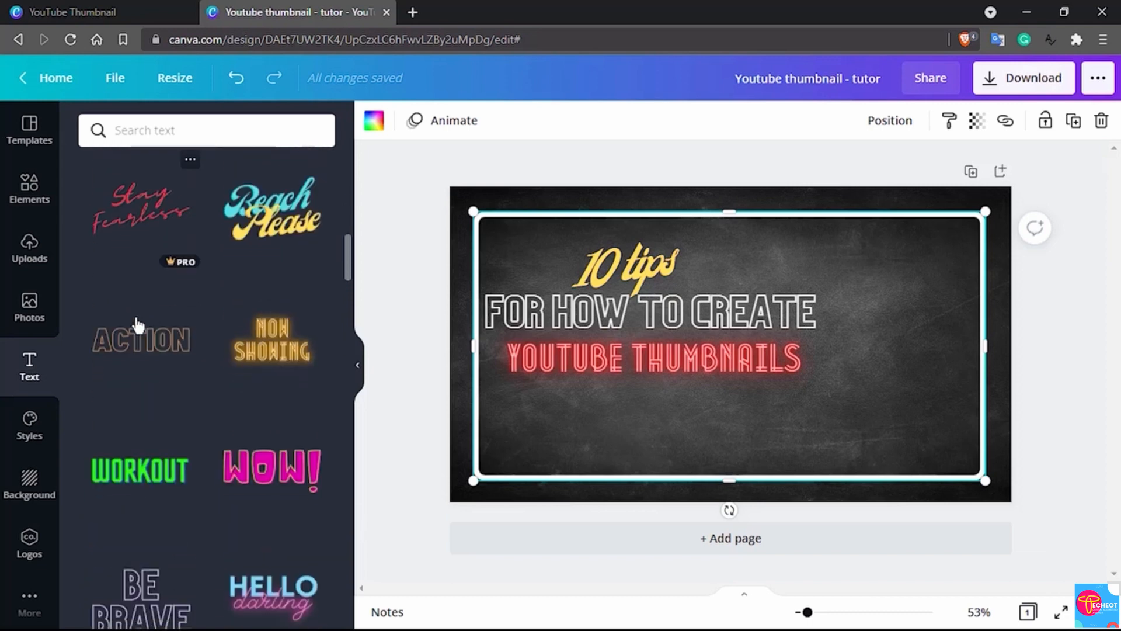
# Step: Add the pink and yellow neon "Good vibes" text combination to the thumbnail
pyautogui.scroll(-9, 138, 324)
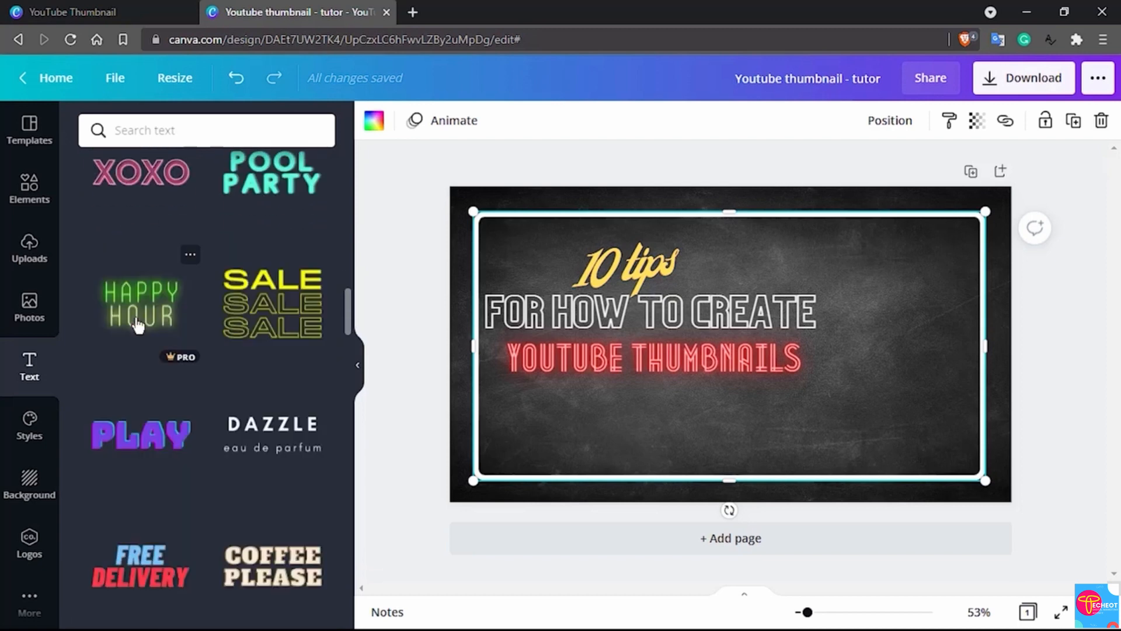
pyautogui.scroll(-9, 138, 326)
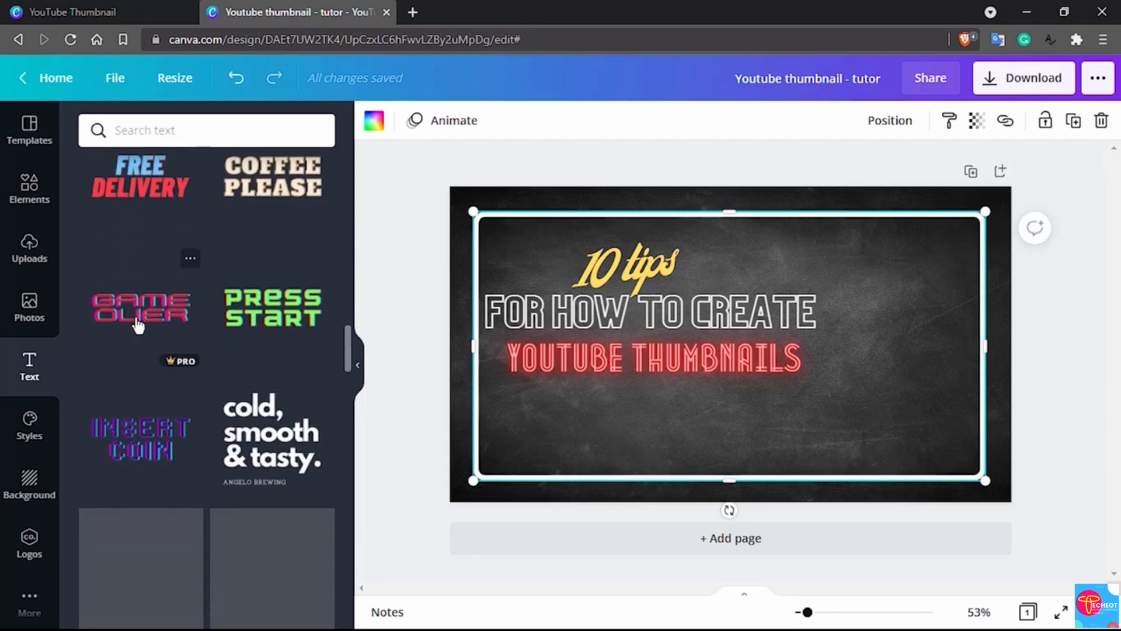
pyautogui.scroll(-6, 138, 325)
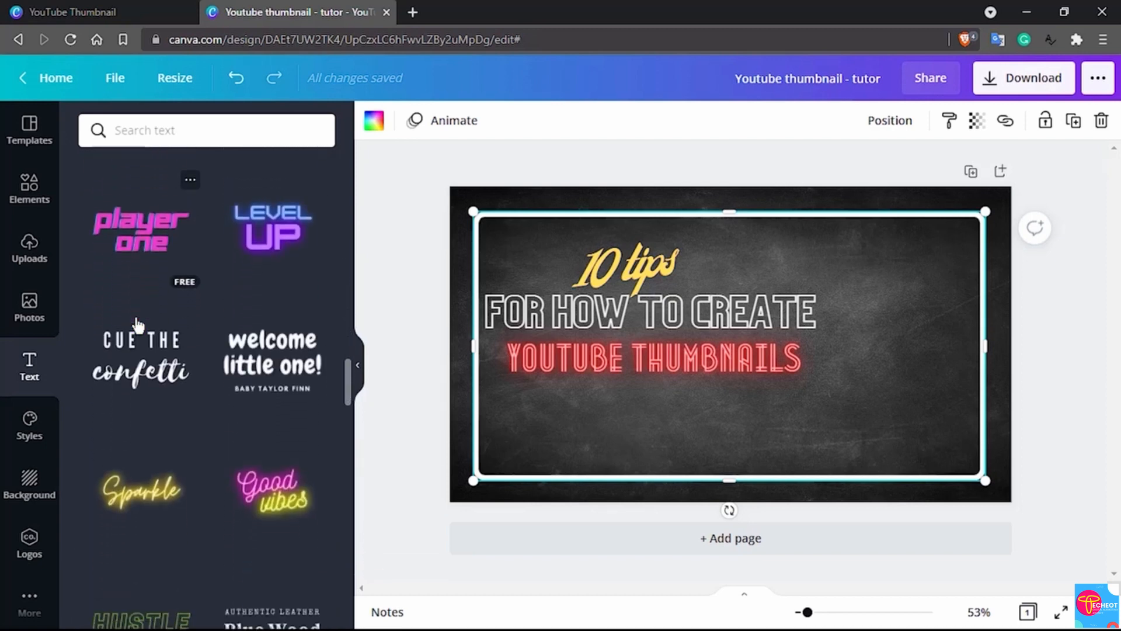
pyautogui.scroll(-4, 138, 324)
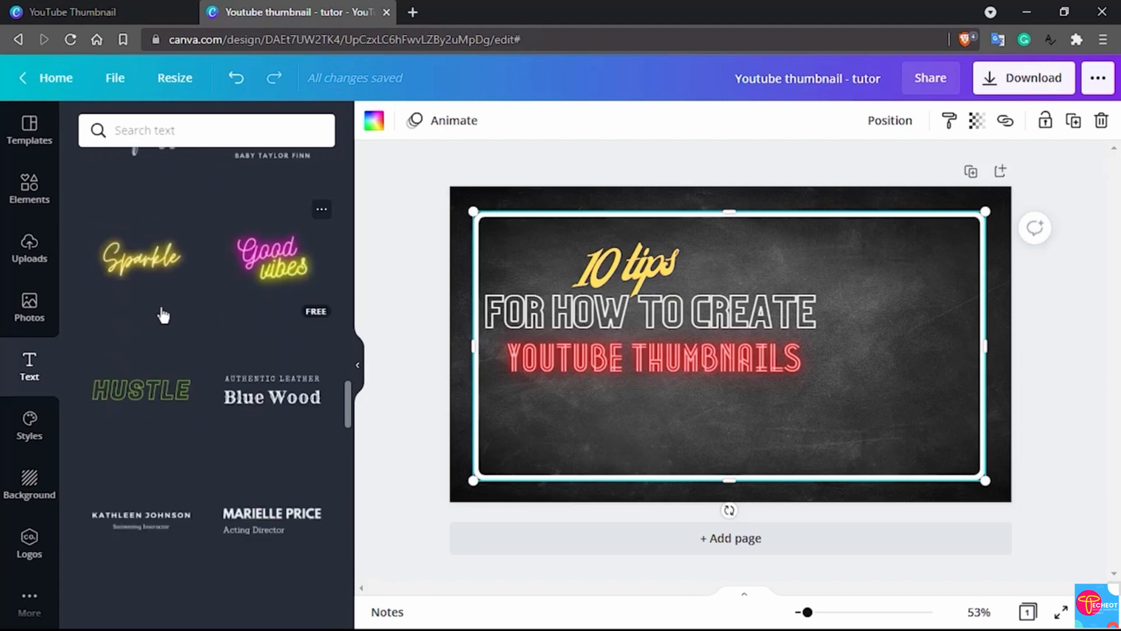
pyautogui.click(276, 266)
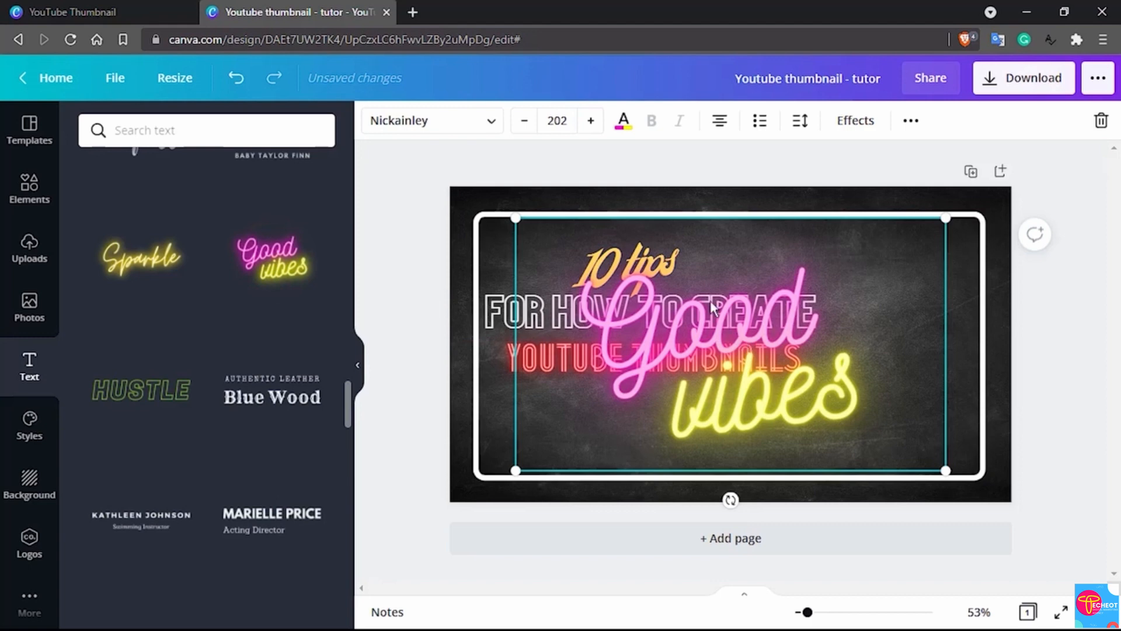
# Step: Set the font size of the "Good vibes" text to 60 and move it to the lower part of the thumbnail
pyautogui.click(558, 121)
pyautogui.write('60')
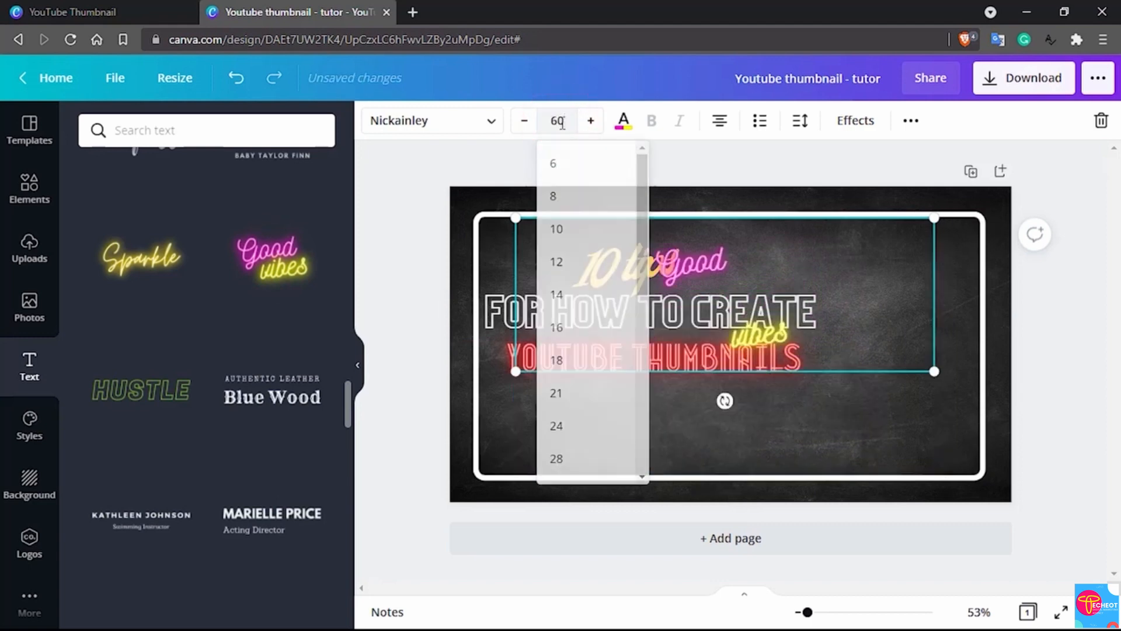
pyautogui.press('Return')
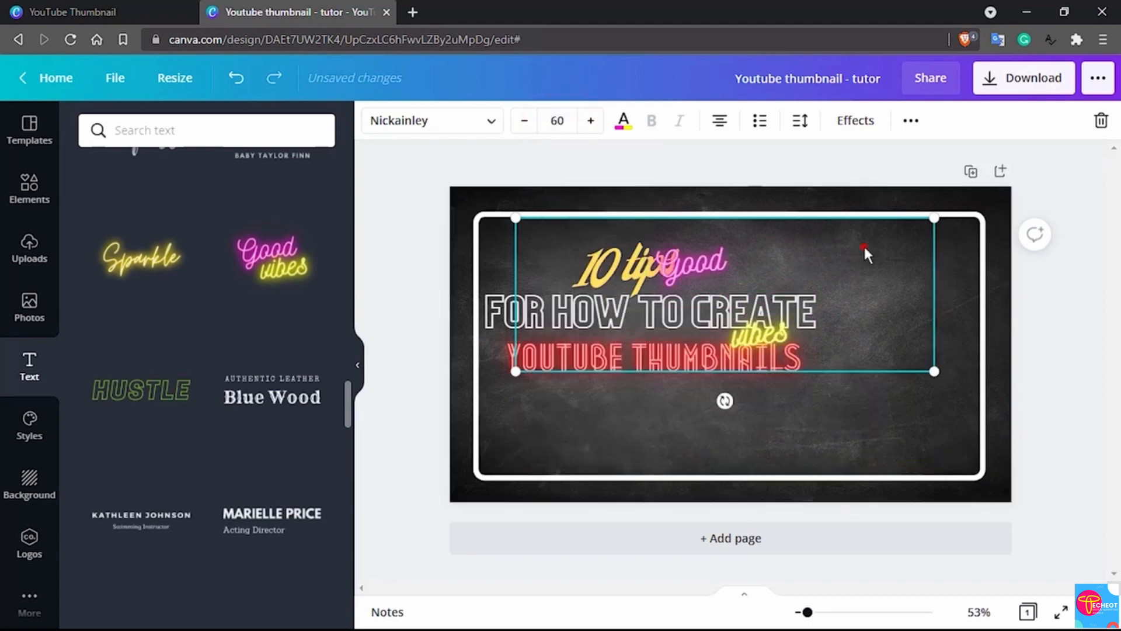
pyautogui.moveTo(863, 244); pyautogui.dragTo(855, 347)
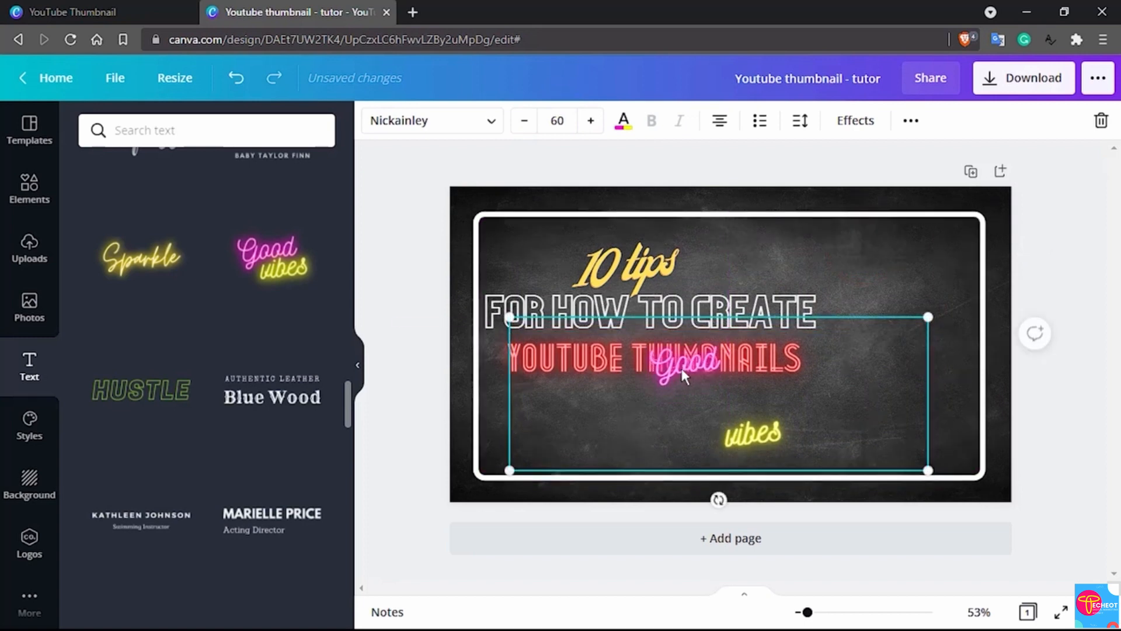
# Step: Try deleting from the "Good vibes" text group, undoing each deletion
pyautogui.click(682, 369)
pyautogui.click(876, 396)
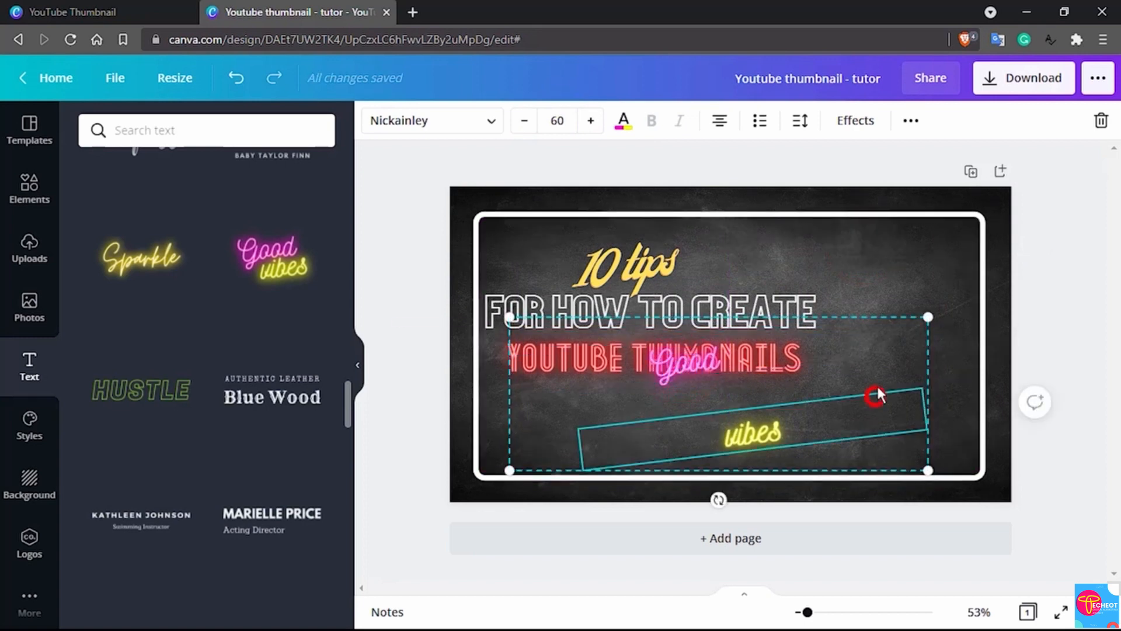
pyautogui.click(680, 362)
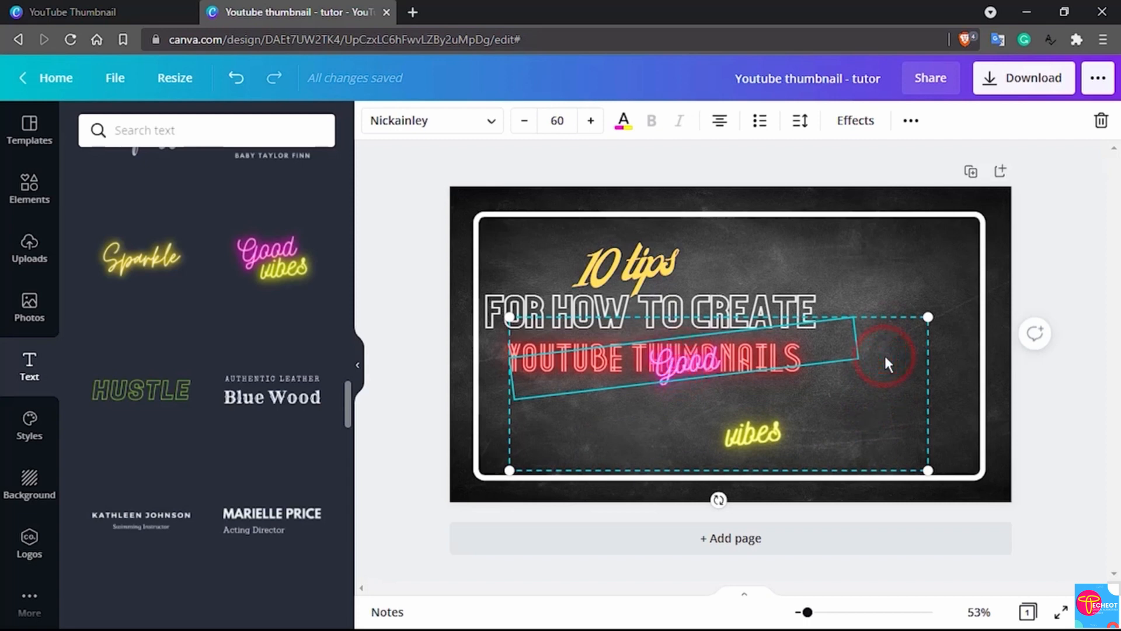
pyautogui.press('Delete')
pyautogui.hotkey('ctrl', 'z')
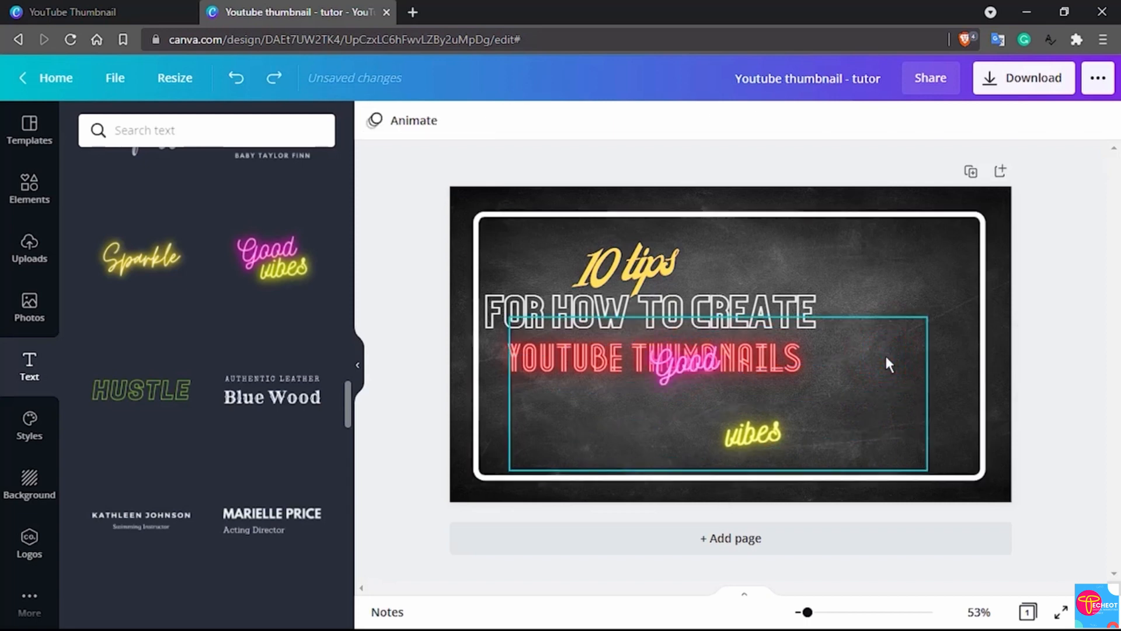
pyautogui.click(850, 367)
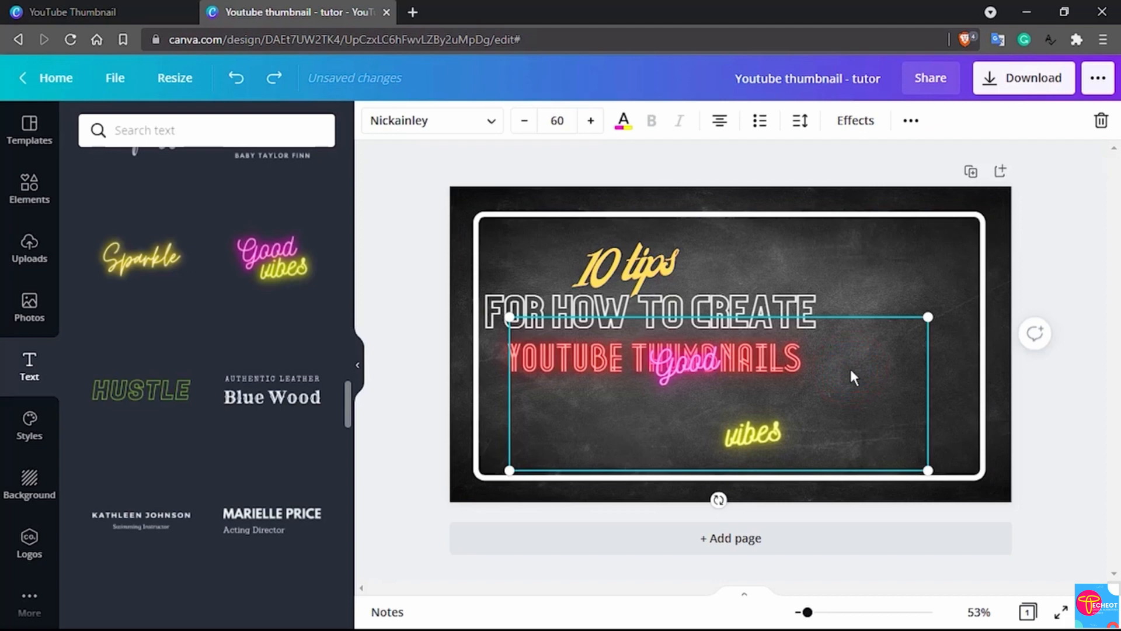
pyautogui.press('Delete')
pyautogui.hotkey('ctrl', 'z')
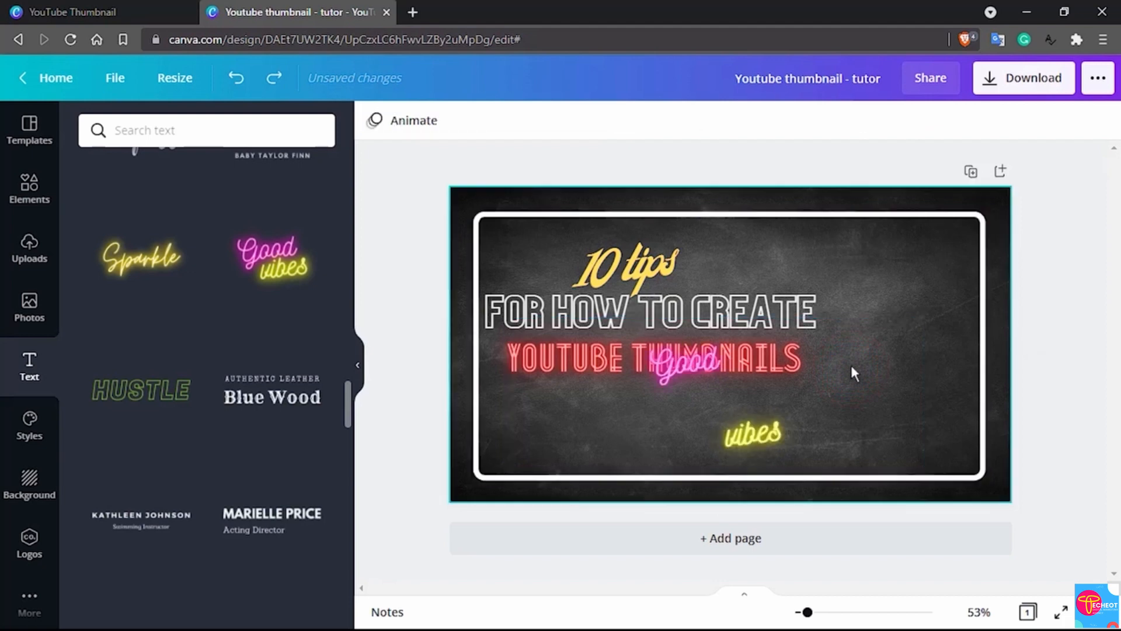
# Step: Ungroup the "Good vibes" text so its two words are separate objects
pyautogui.click(859, 313)
pyautogui.click(748, 425)
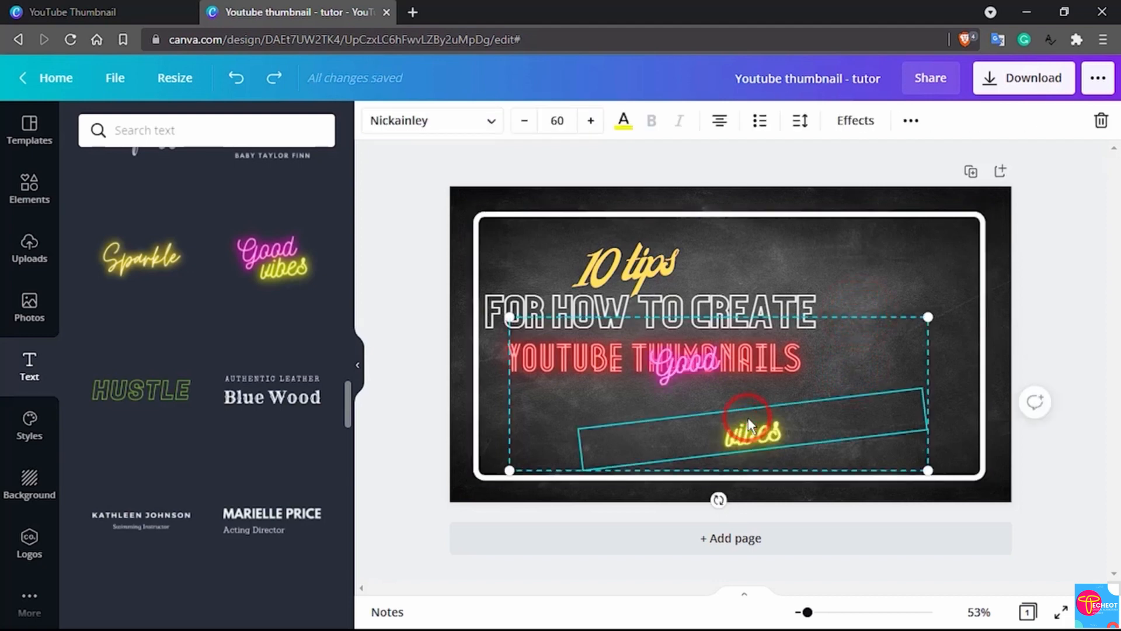
pyautogui.click(911, 123)
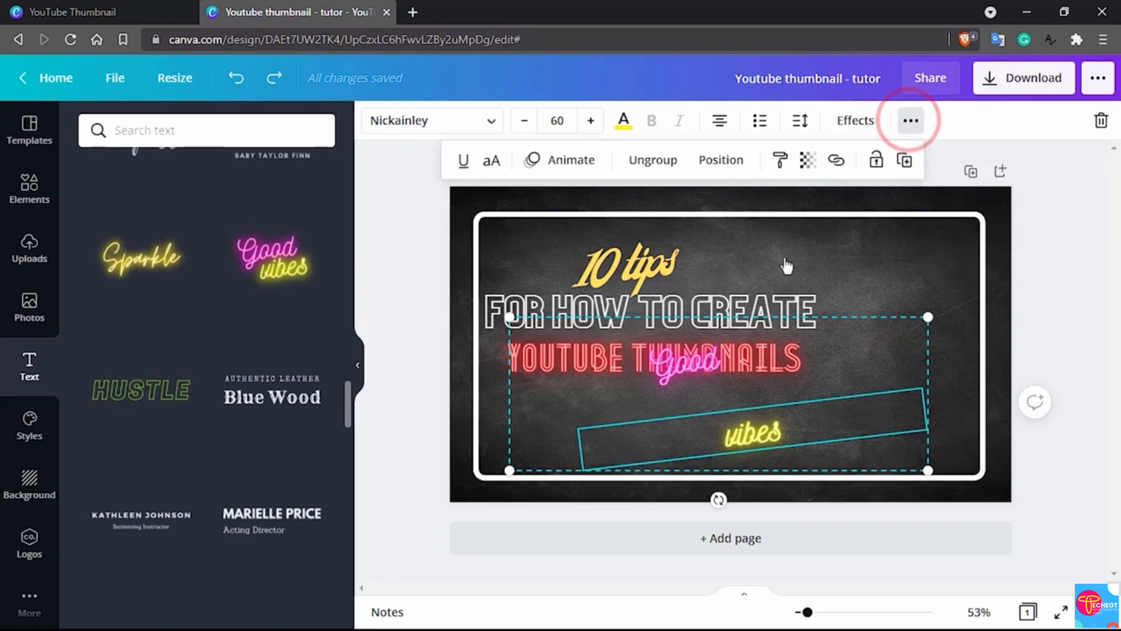
pyautogui.click(688, 365)
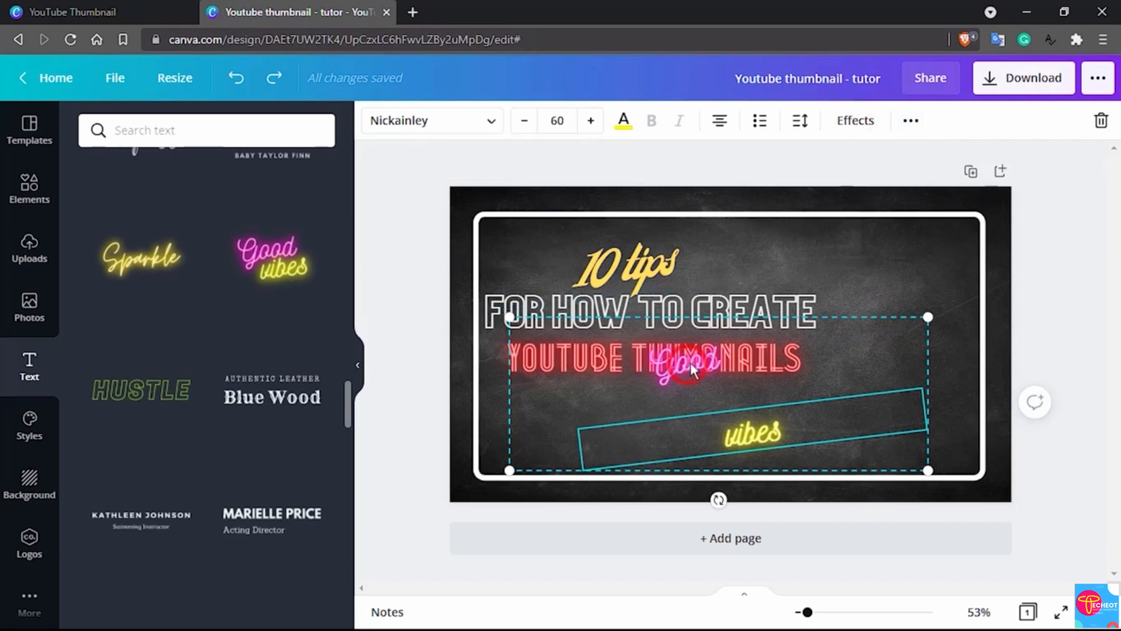
pyautogui.click(691, 362)
pyautogui.click(746, 425)
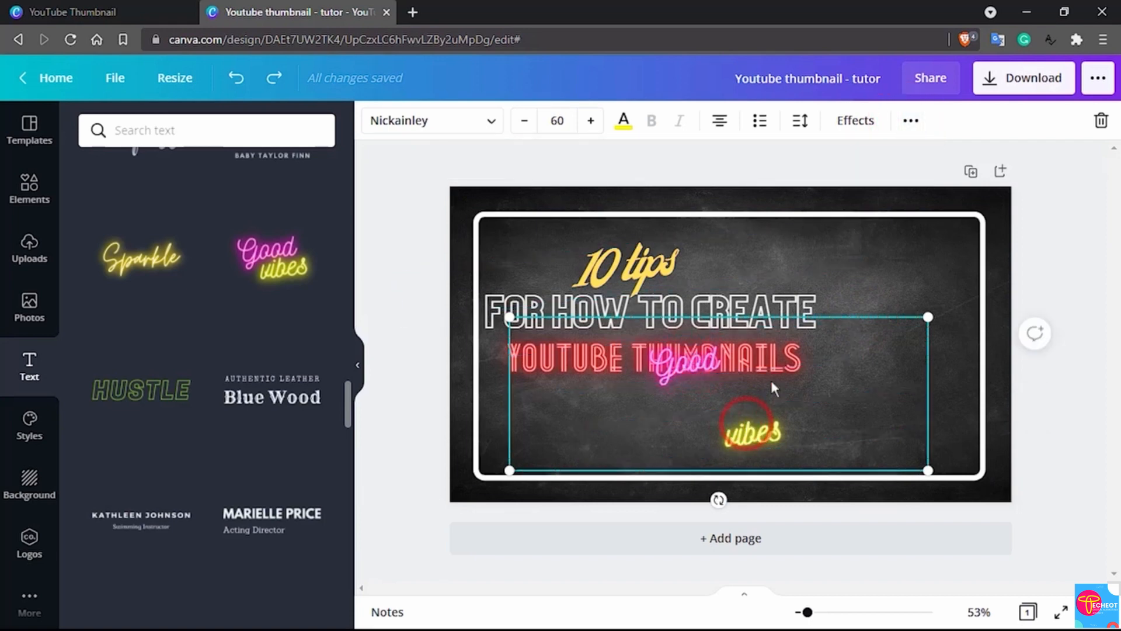
pyautogui.click(911, 121)
pyautogui.click(650, 160)
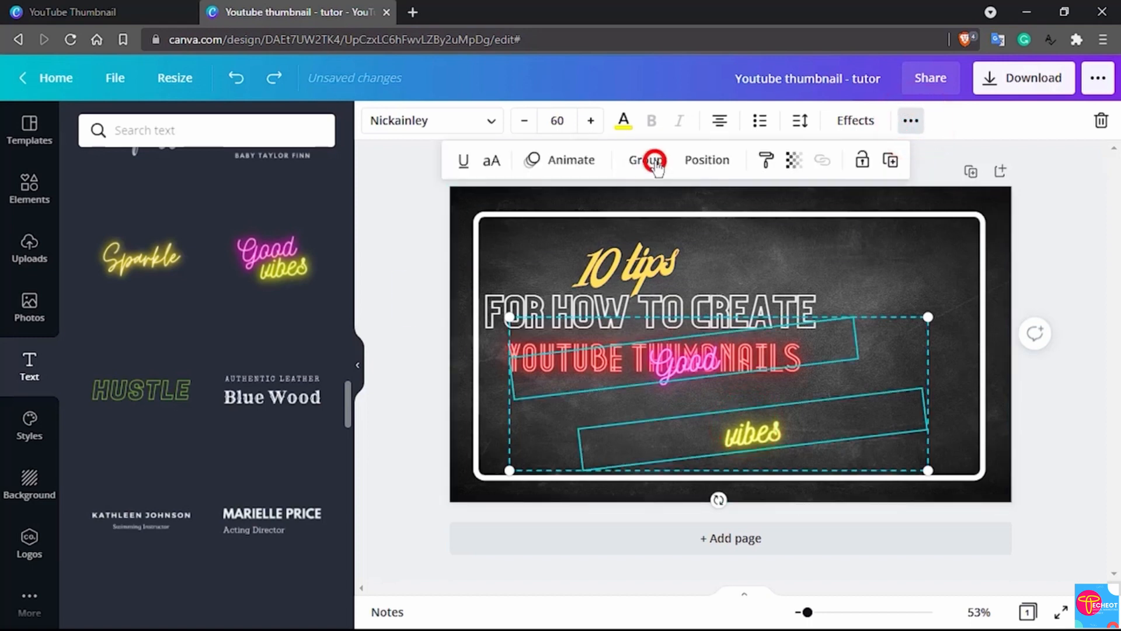
# Step: Place the word "Good" below YOUTUBE THUMBNAILS with "vibes" directly beneath it, and rotate "vibes" to horizontal
pyautogui.click(915, 350)
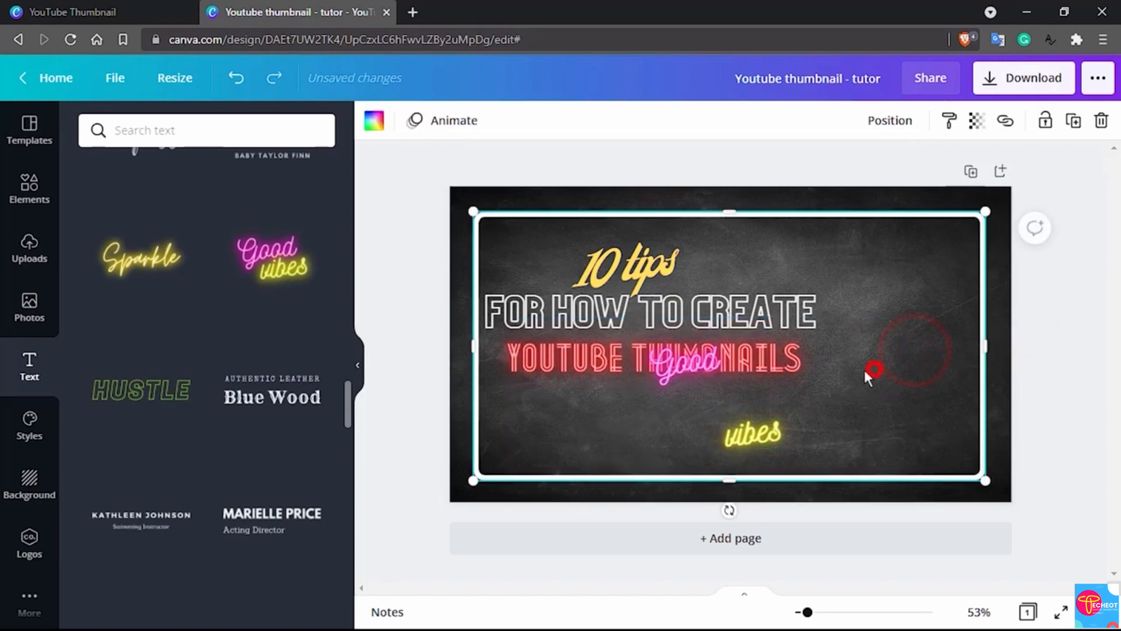
pyautogui.click(743, 380)
pyautogui.click(759, 429)
pyautogui.click(853, 358)
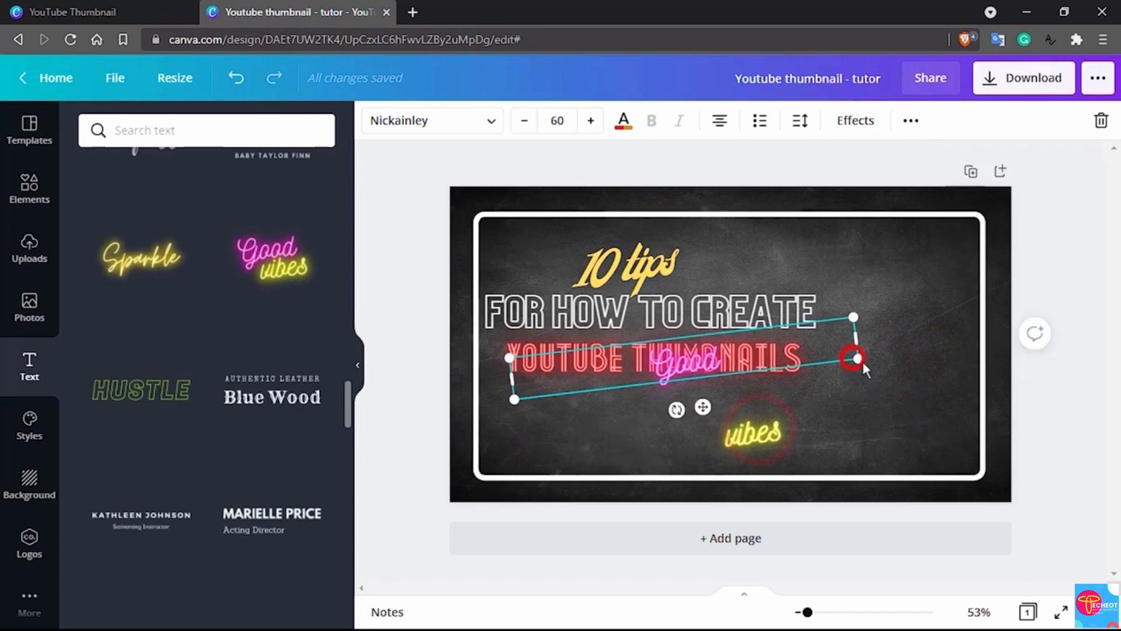
pyautogui.click(895, 372)
pyautogui.click(685, 374)
pyautogui.moveTo(685, 373); pyautogui.dragTo(633, 397)
pyautogui.click(732, 438)
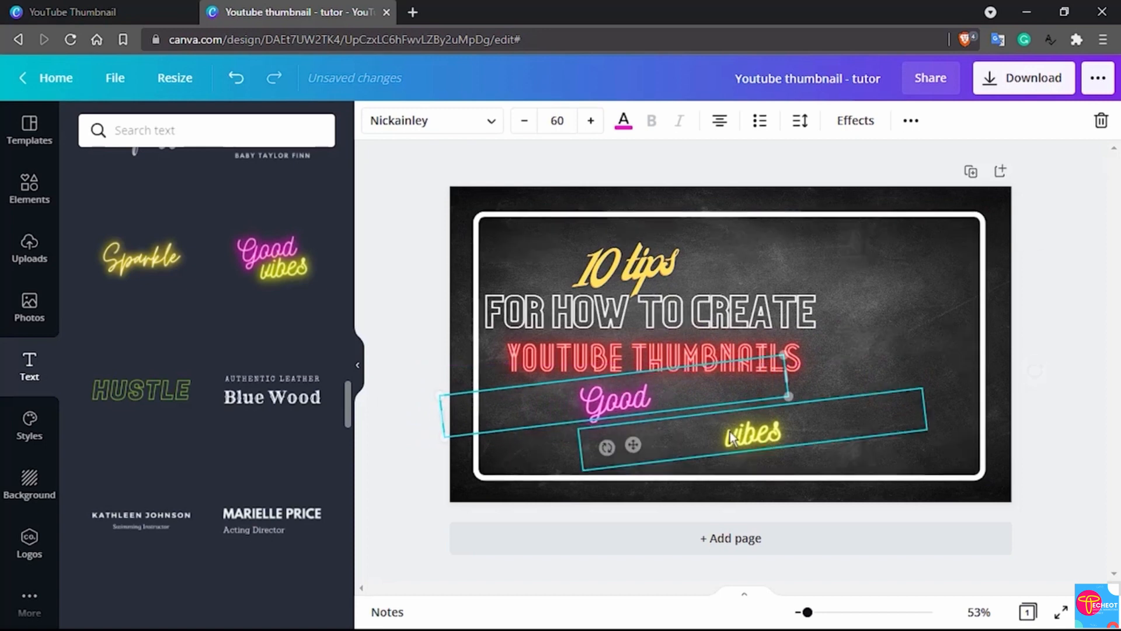
pyautogui.moveTo(732, 438); pyautogui.dragTo(622, 450)
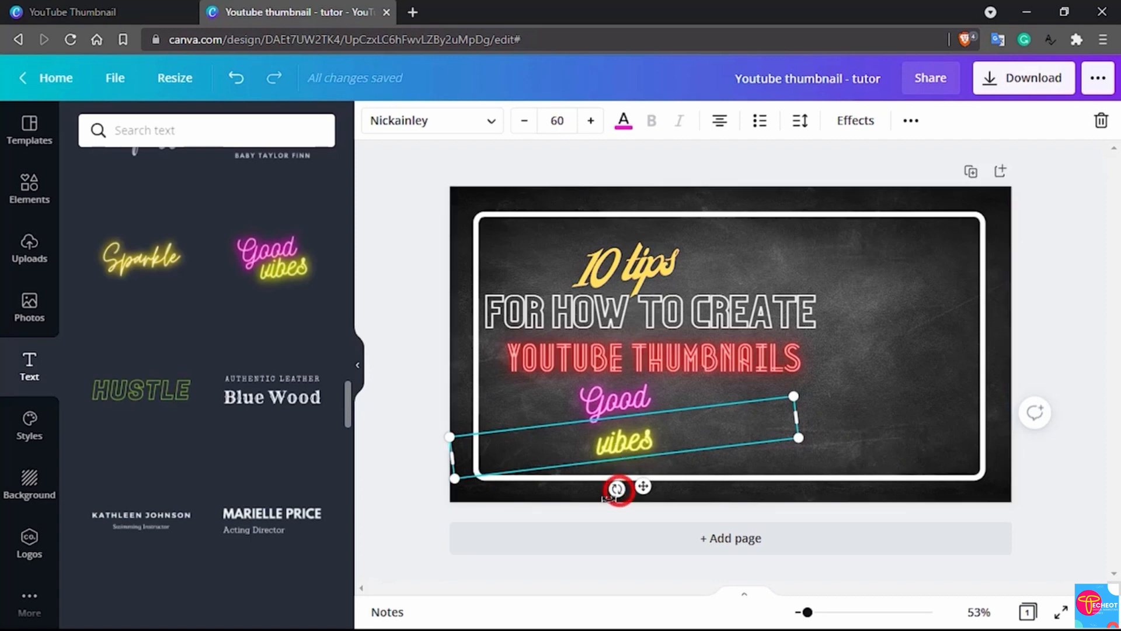
pyautogui.moveTo(617, 490)
pyautogui.mouseDown()
pyautogui.moveTo(601, 507)
pyautogui.moveTo(625, 495)
pyautogui.moveTo(613, 503)
pyautogui.mouseUp()
# Step: Replace the pink word "Good" with "using" and shift it slightly to the right
pyautogui.click(629, 398)
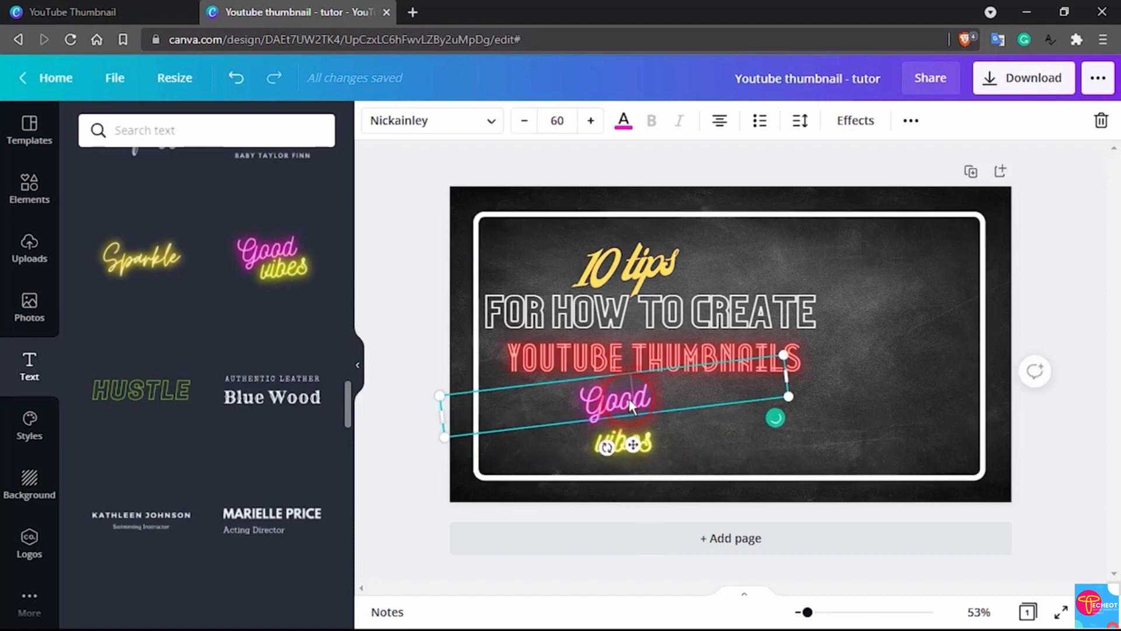
pyautogui.doubleClick(629, 398)
pyautogui.write('using')
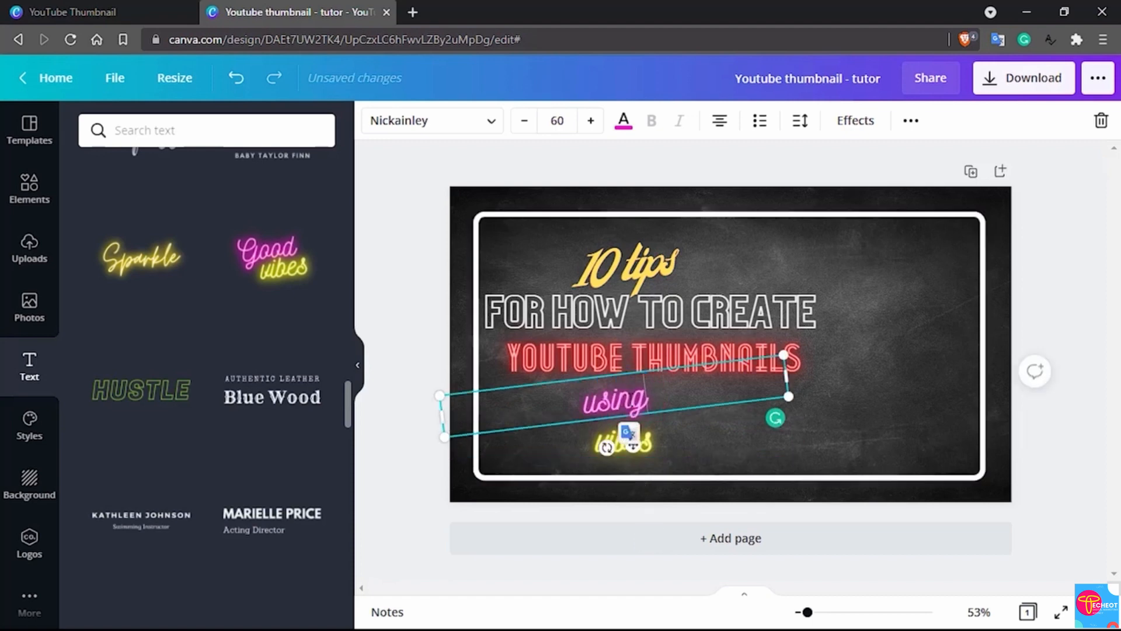
pyautogui.click(839, 398)
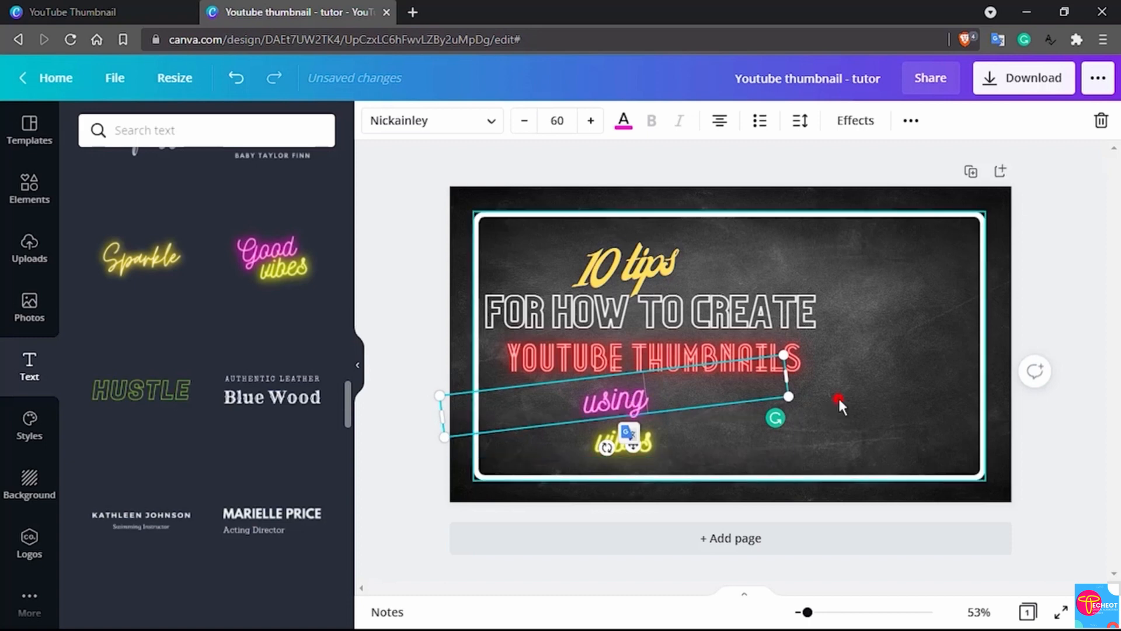
pyautogui.click(625, 404)
pyautogui.moveTo(625, 404); pyautogui.dragTo(632, 405)
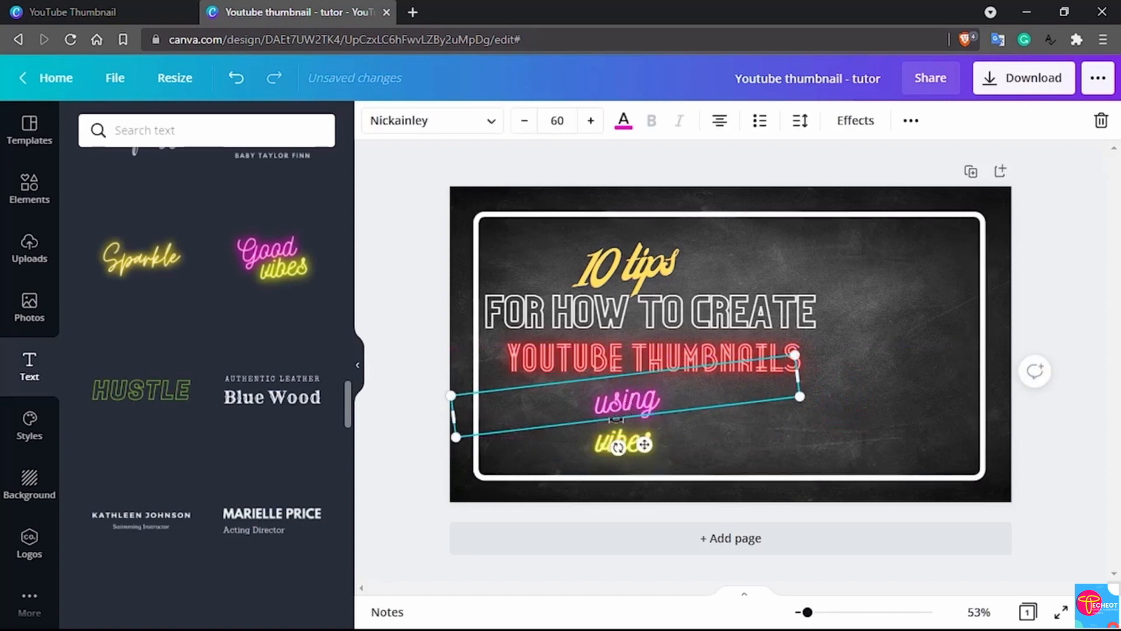
# Step: Replace the yellow word "vibes" with "CANVA" and move it slightly down
pyautogui.click(590, 443)
pyautogui.click(590, 444)
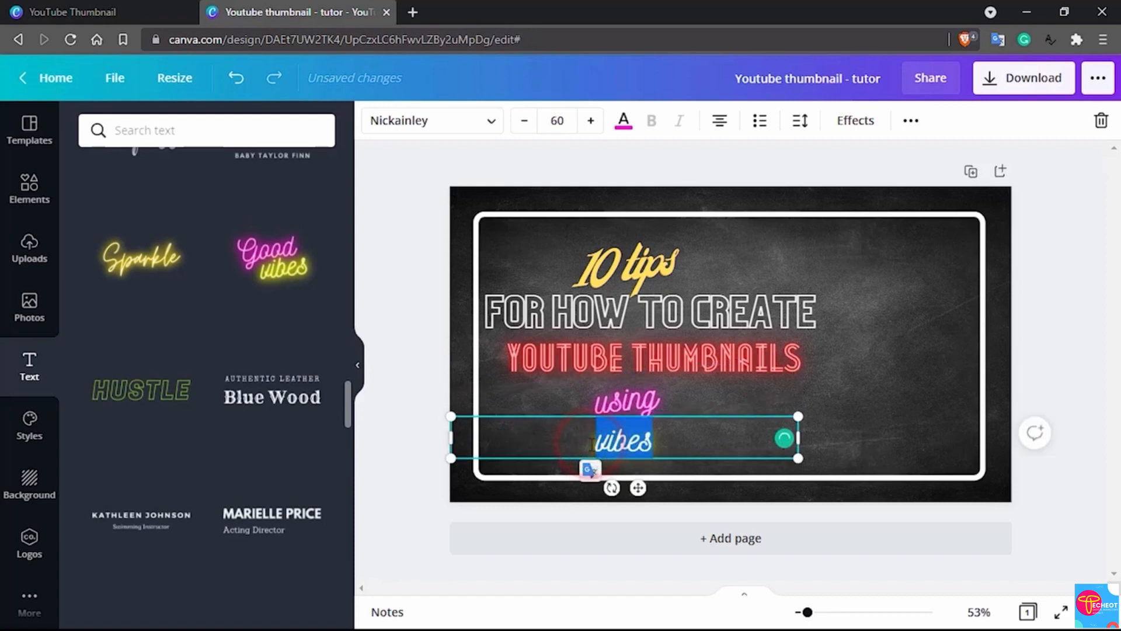
pyautogui.write('CANVA')
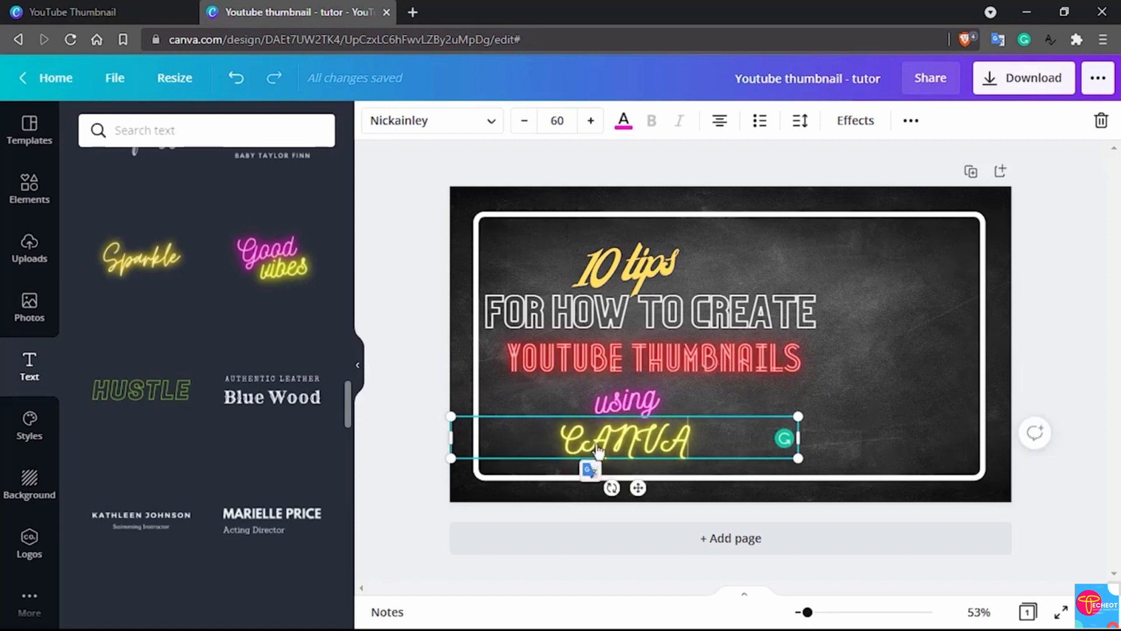
pyautogui.click(867, 434)
pyautogui.moveTo(655, 437); pyautogui.dragTo(654, 449)
# Step: Set the font size of the yellow CANVA text to 70
pyautogui.doubleClick(636, 451)
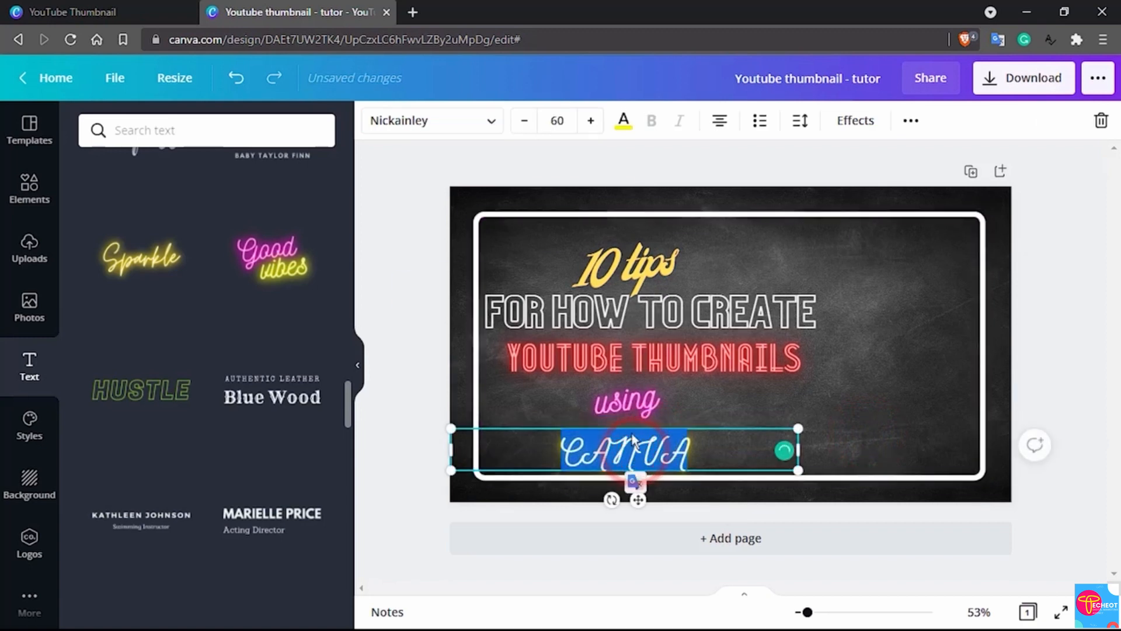
pyautogui.click(563, 119)
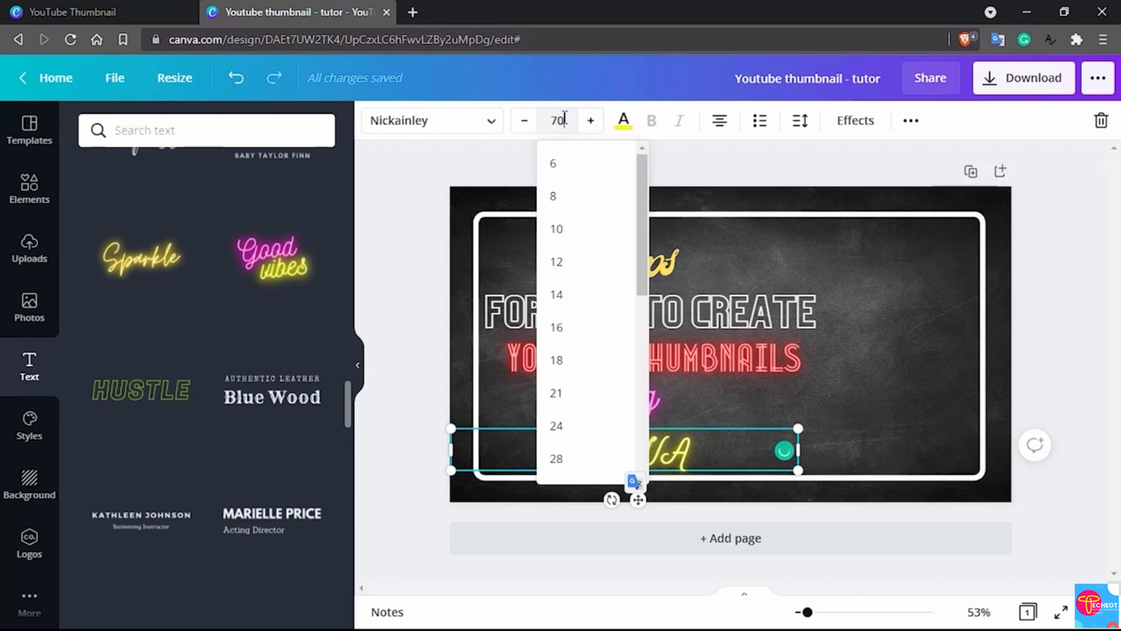
pyautogui.write('70')
pyautogui.press('Return')
pyautogui.click(827, 368)
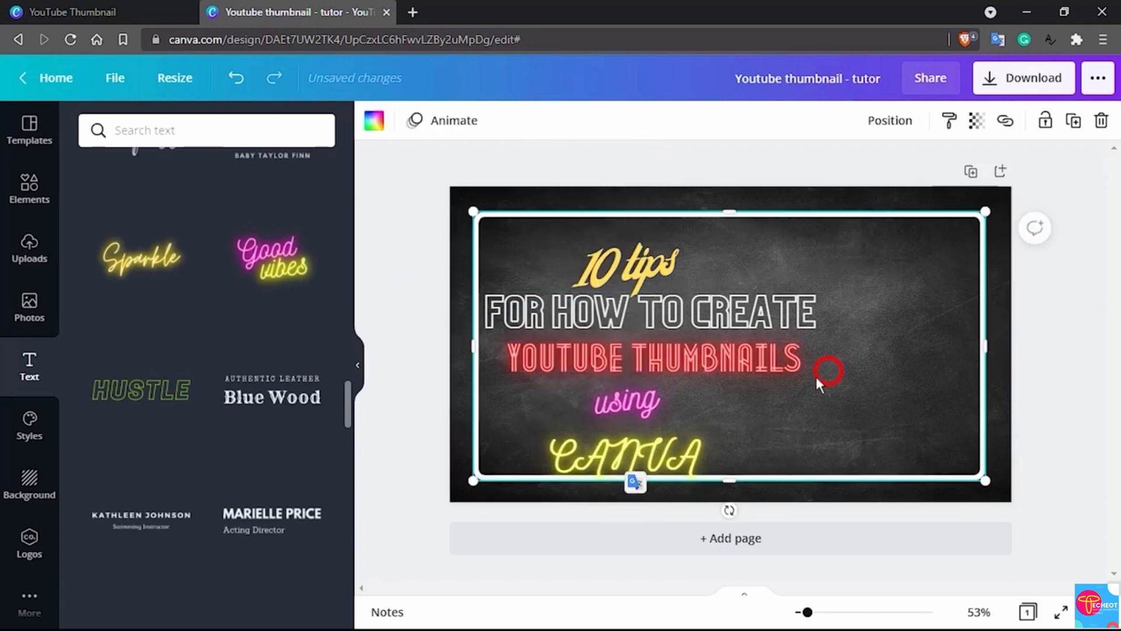
# Step: Nudge the CANVA text upward so it sits clear of the lower edge of the white border
pyautogui.click(666, 445)
pyautogui.press('Up')
pyautogui.press('Up')
pyautogui.press('Up')
pyautogui.press('Up')
pyautogui.press('Up')
pyautogui.press('Up')
pyautogui.press('Up')
pyautogui.press('Up')
pyautogui.press('Up')
pyautogui.press('Up')
pyautogui.press('Up')
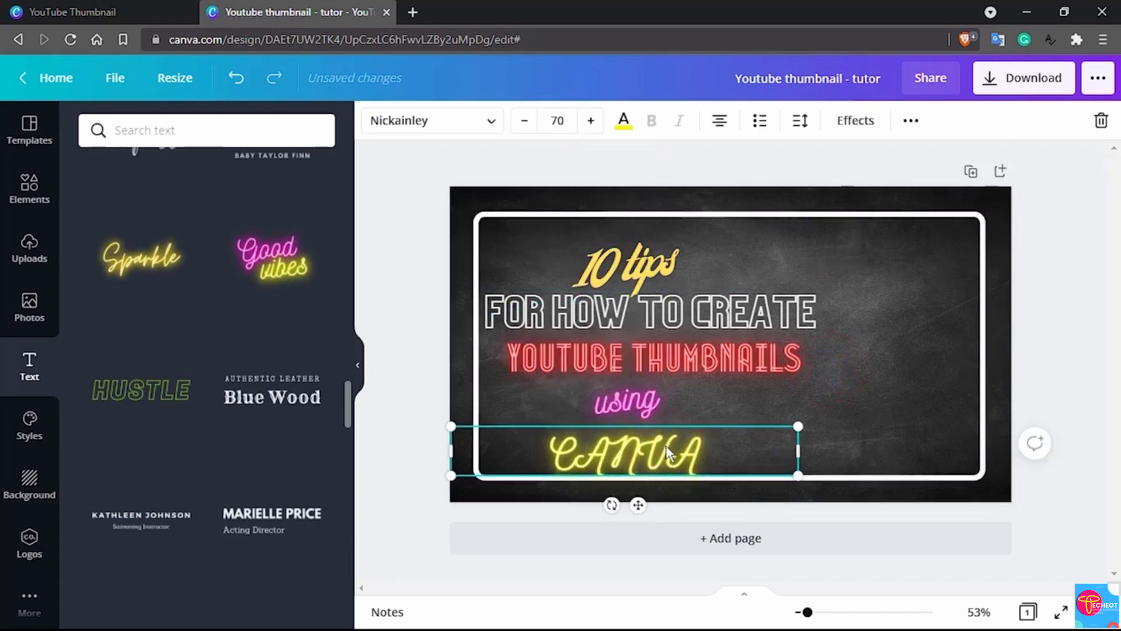
pyautogui.press('Up')
pyautogui.press('Up')
pyautogui.press('Up')
pyautogui.press('Up')
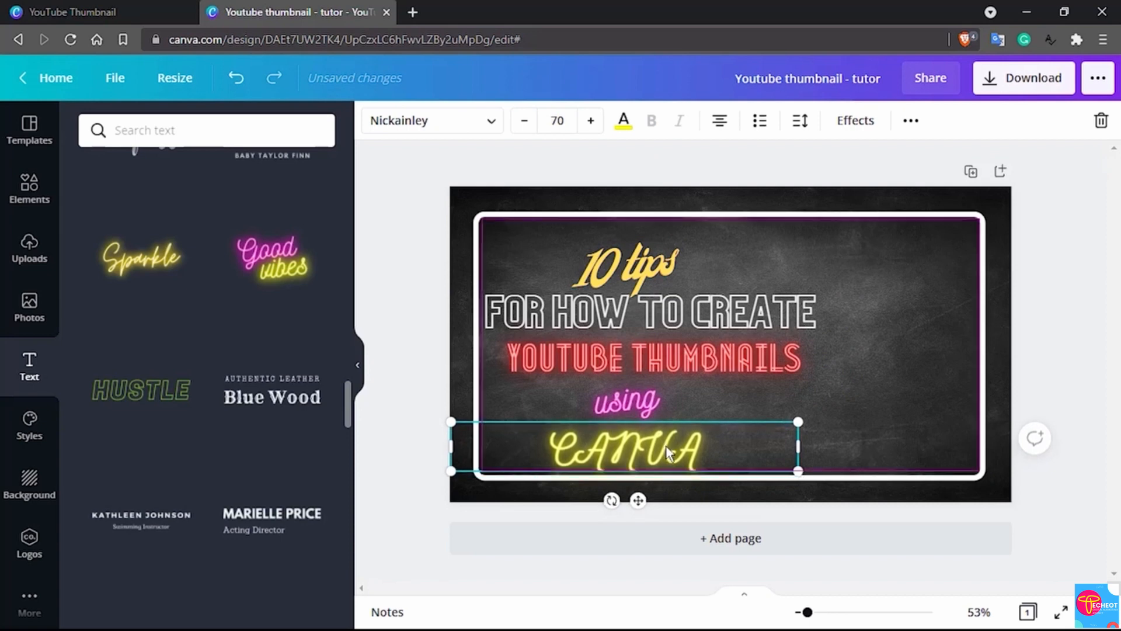
pyautogui.click(845, 373)
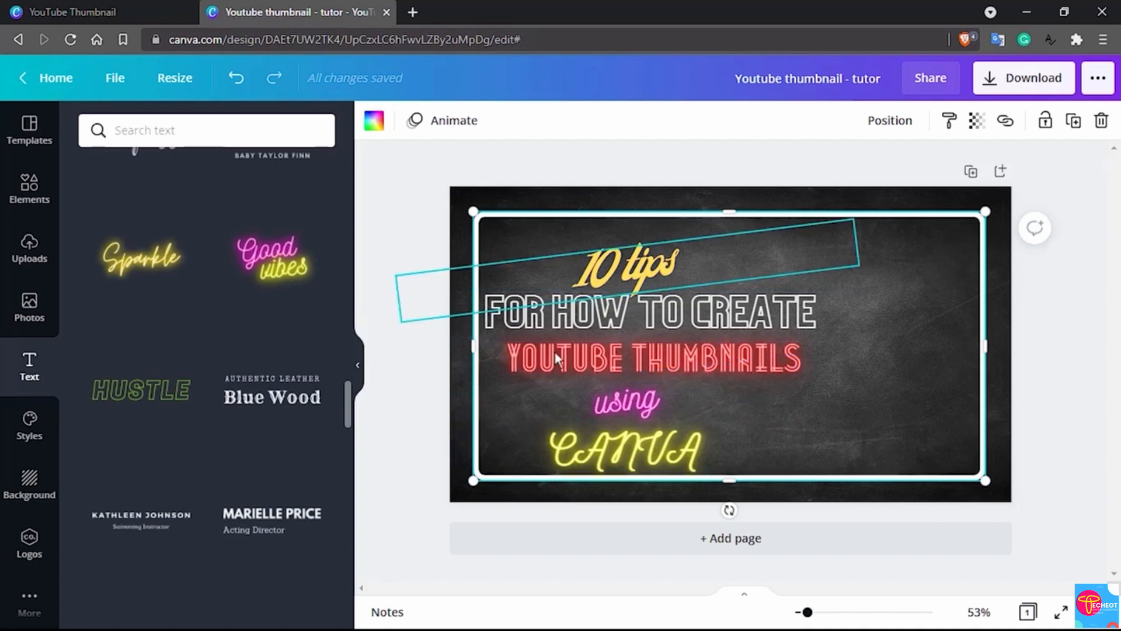
# Step: Insert the "Authentic Leather / Blue Wood" text combination and clear its "AUTHENTIC LEATHER" line
pyautogui.click(552, 313)
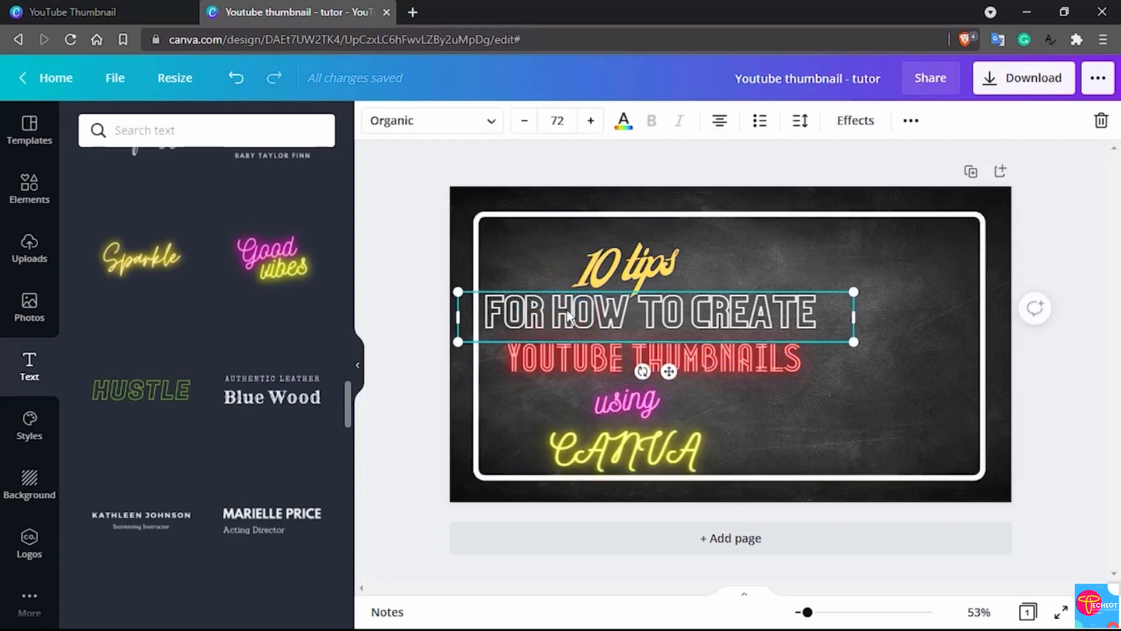
pyautogui.click(284, 394)
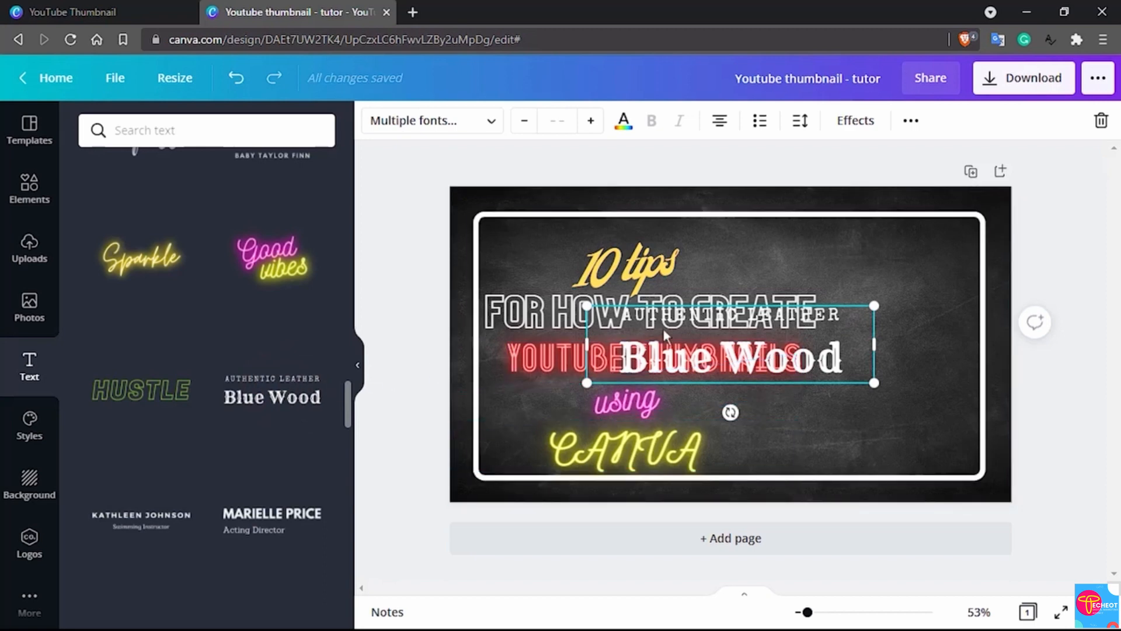
pyautogui.doubleClick(746, 317)
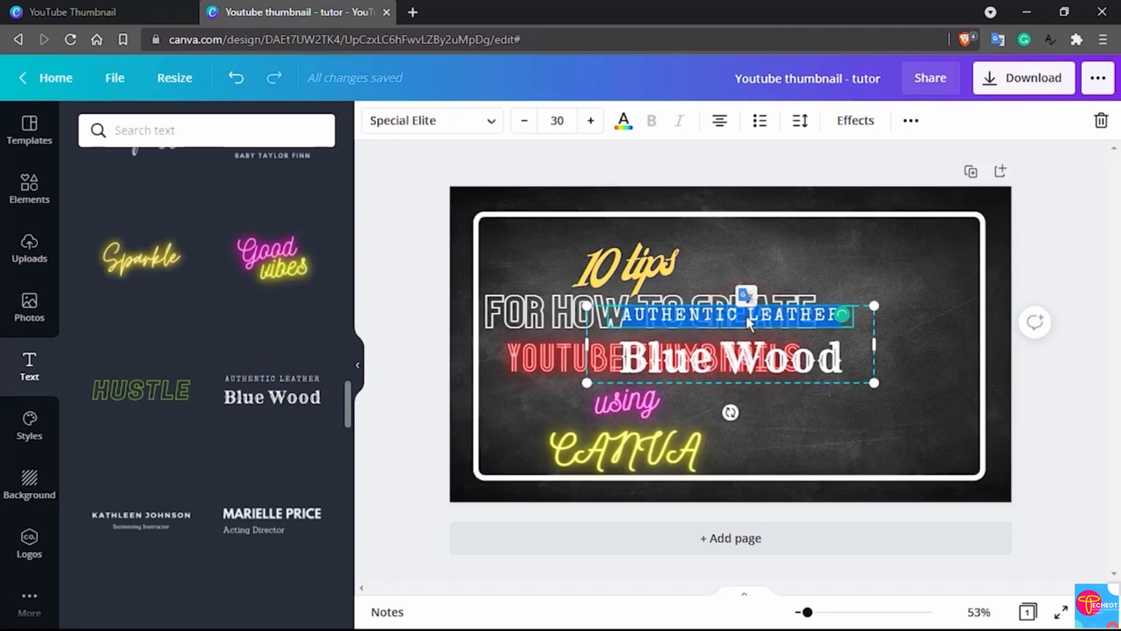
pyautogui.press('BackSpace')
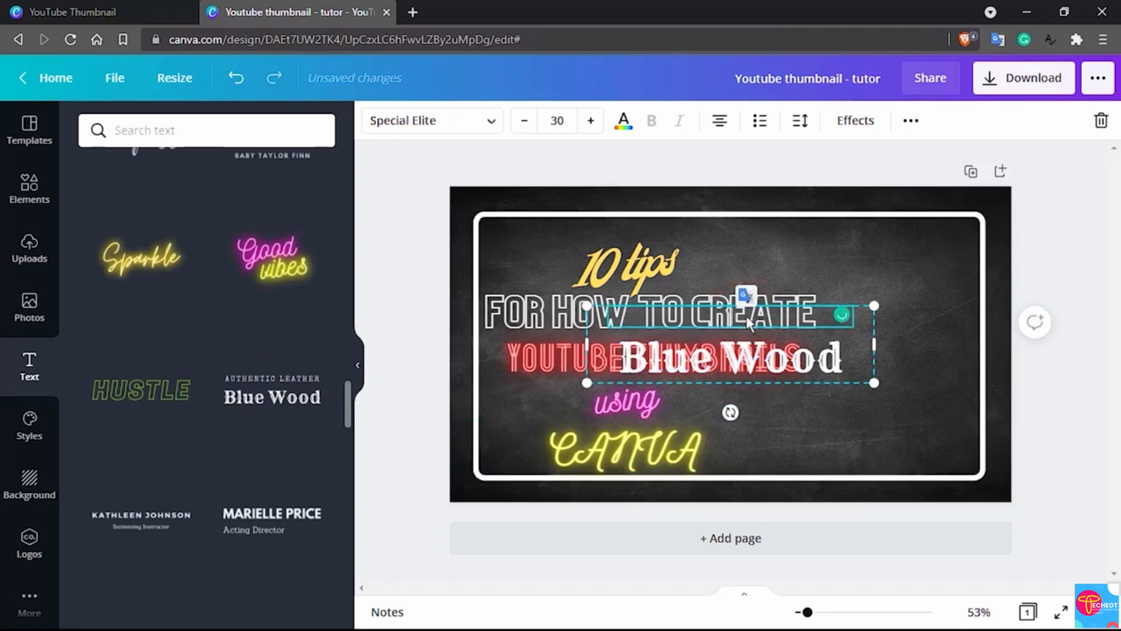
# Step: Ungroup the text combination and move the "Blue Wood" text beside the neon CANVA text, inside the border's lower right corner
pyautogui.click(911, 121)
pyautogui.click(651, 159)
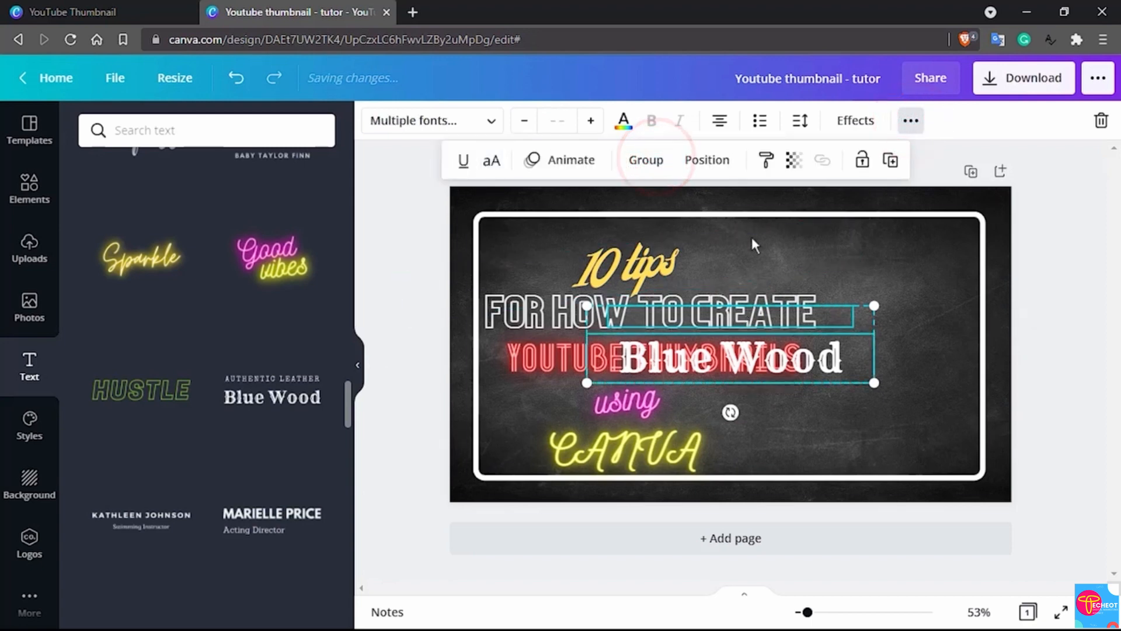
pyautogui.click(846, 316)
pyautogui.press('Delete')
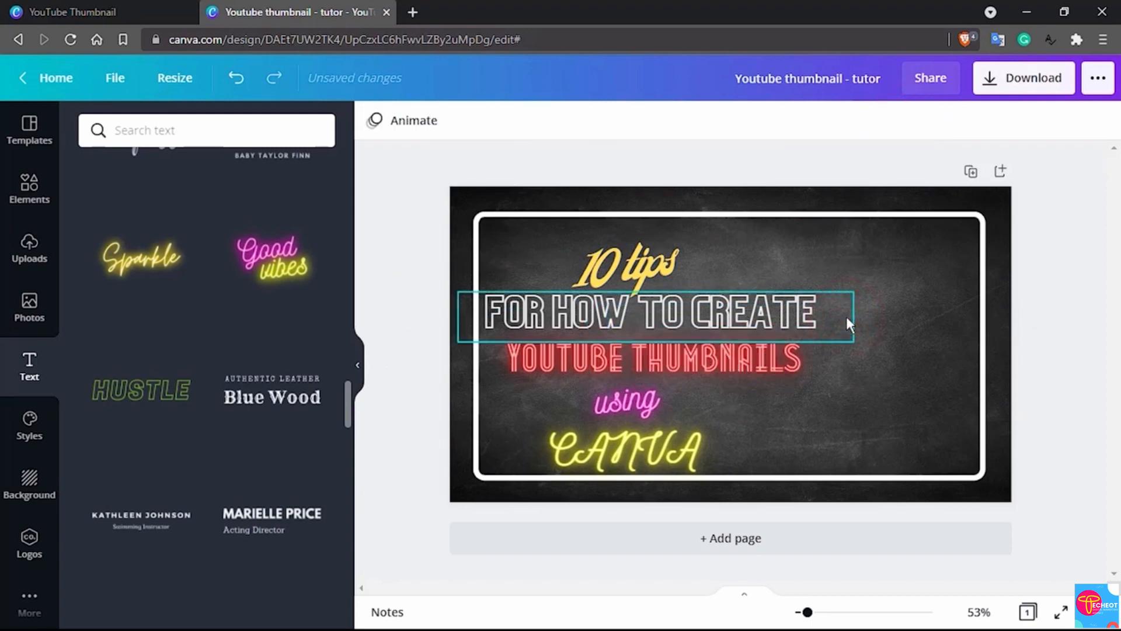
pyautogui.hotkey('ctrl', 'z')
pyautogui.moveTo(846, 357); pyautogui.dragTo(950, 445)
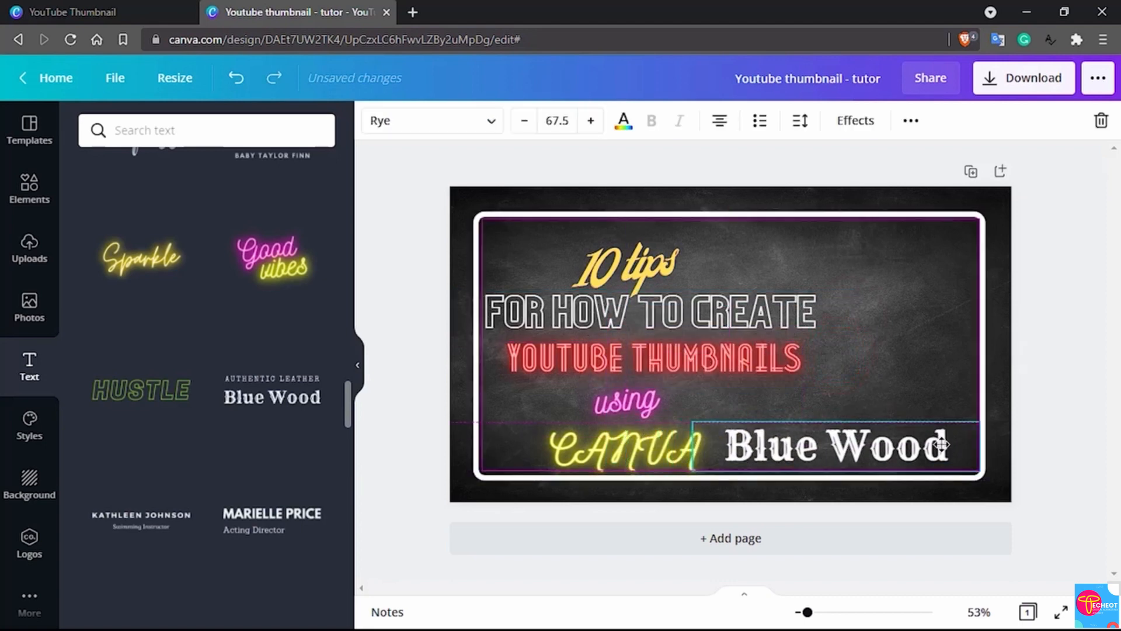
# Step: Replace the "Blue Wood" text with "CANVA" and set its font size to 70
pyautogui.doubleClick(876, 445)
pyautogui.write('C')
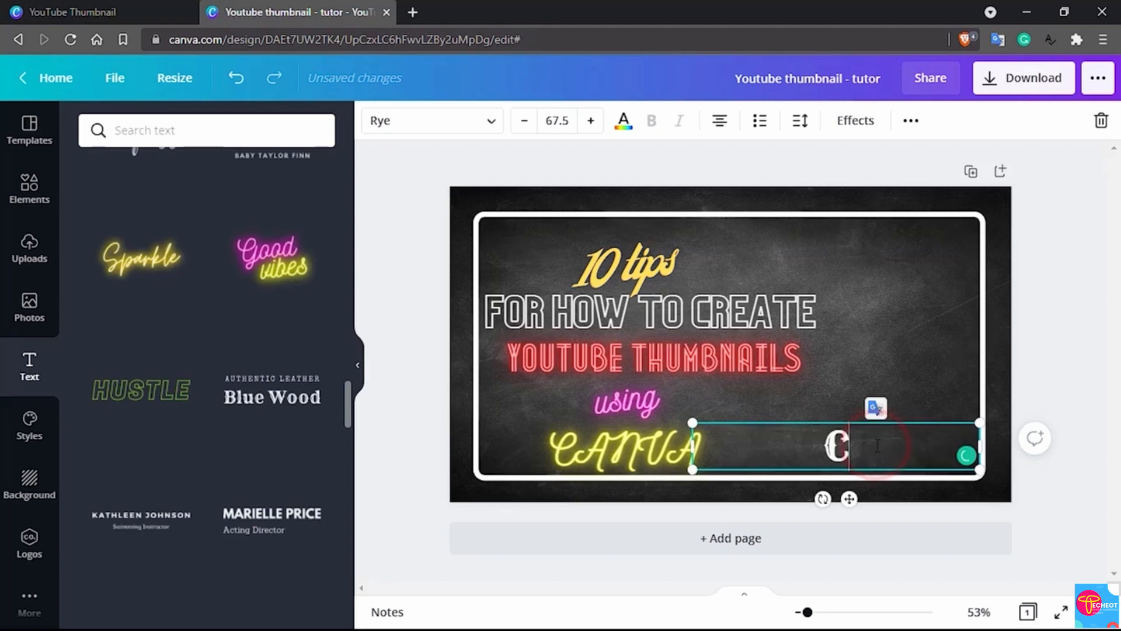
pyautogui.write('ANVA')
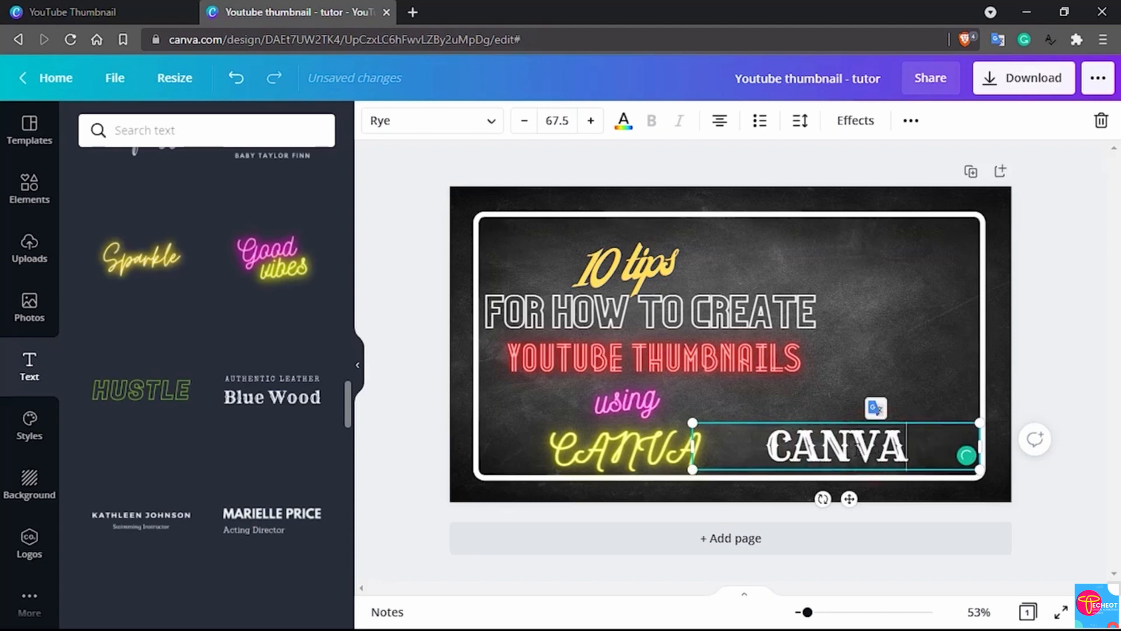
pyautogui.doubleClick(856, 447)
pyautogui.click(559, 118)
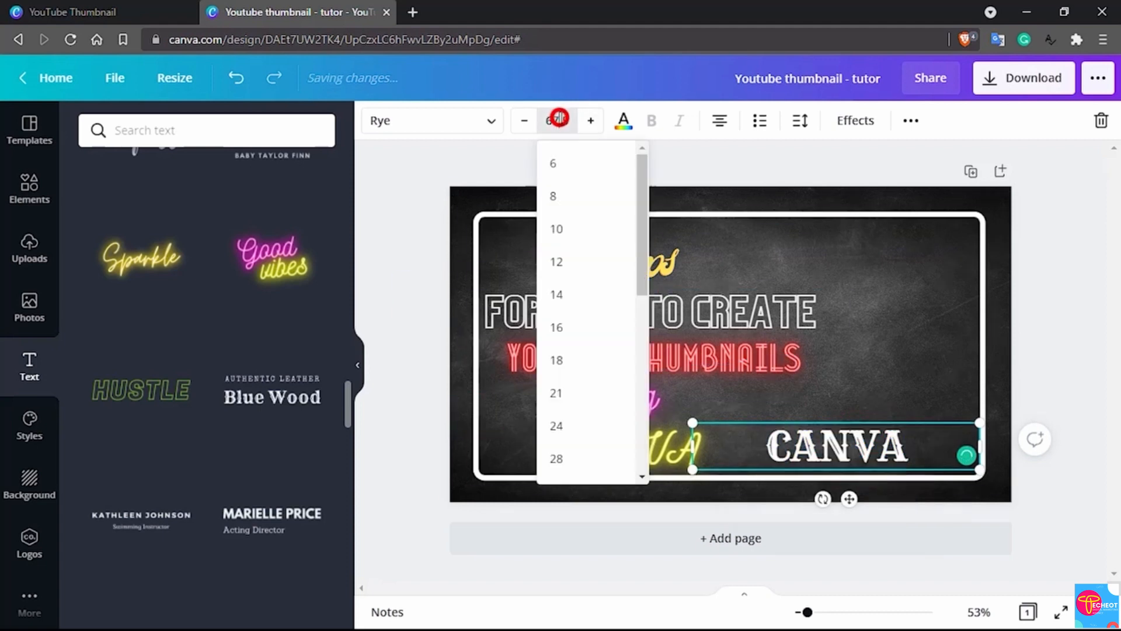
pyautogui.write('70')
pyautogui.press('Return')
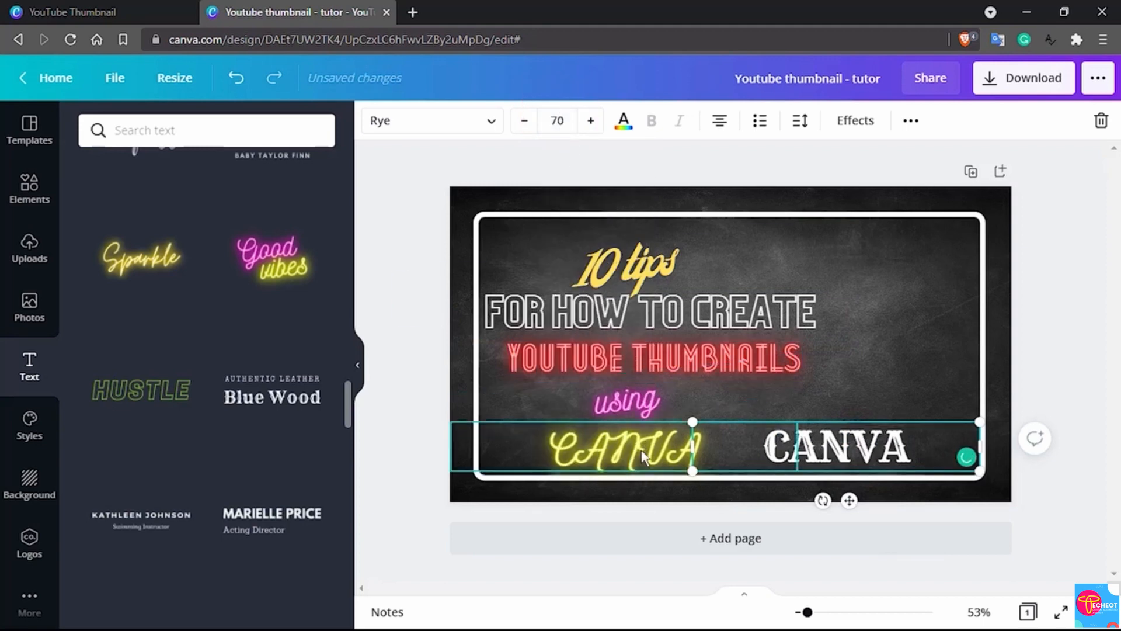
pyautogui.click(858, 373)
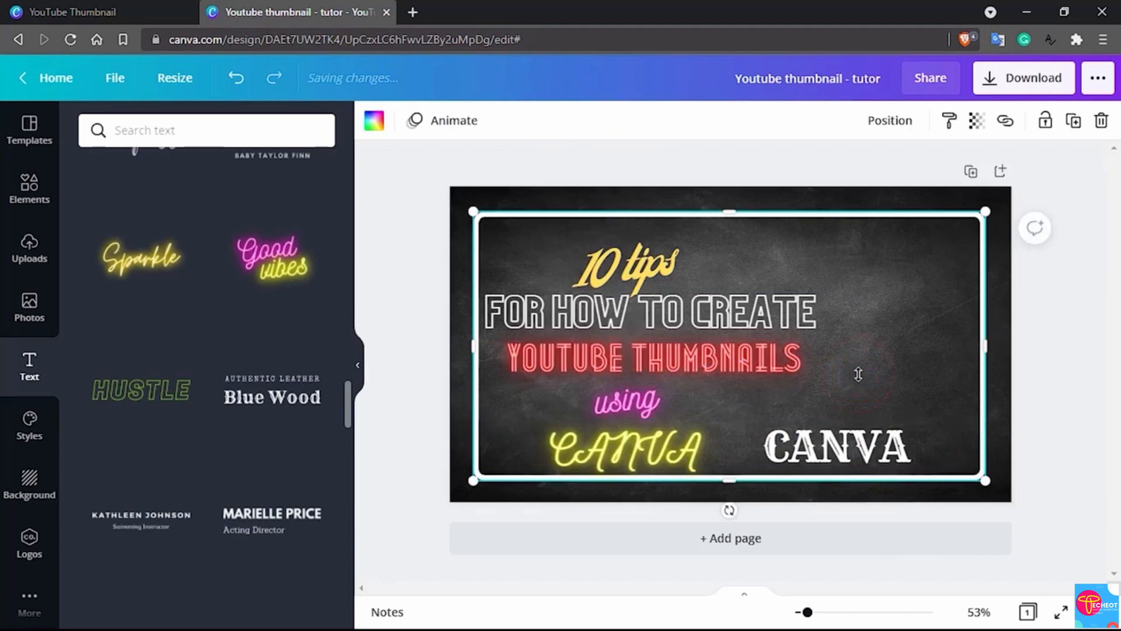
# Step: Colour the white Rye-font CANVA text with the yellow from the document colors
pyautogui.click(850, 452)
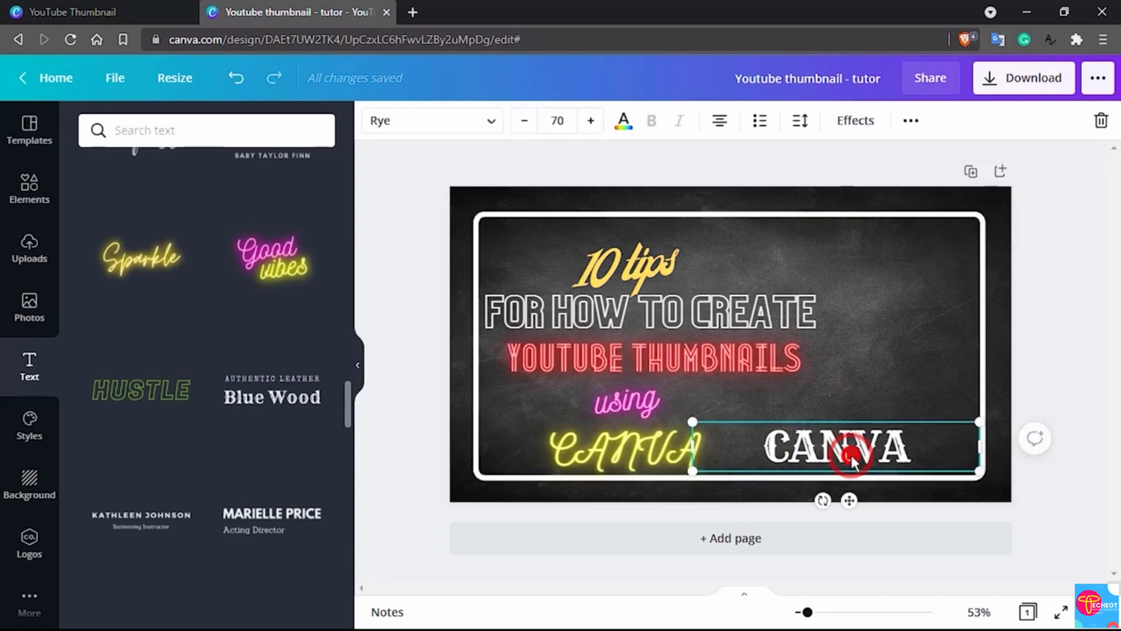
pyautogui.click(850, 452)
pyautogui.click(626, 121)
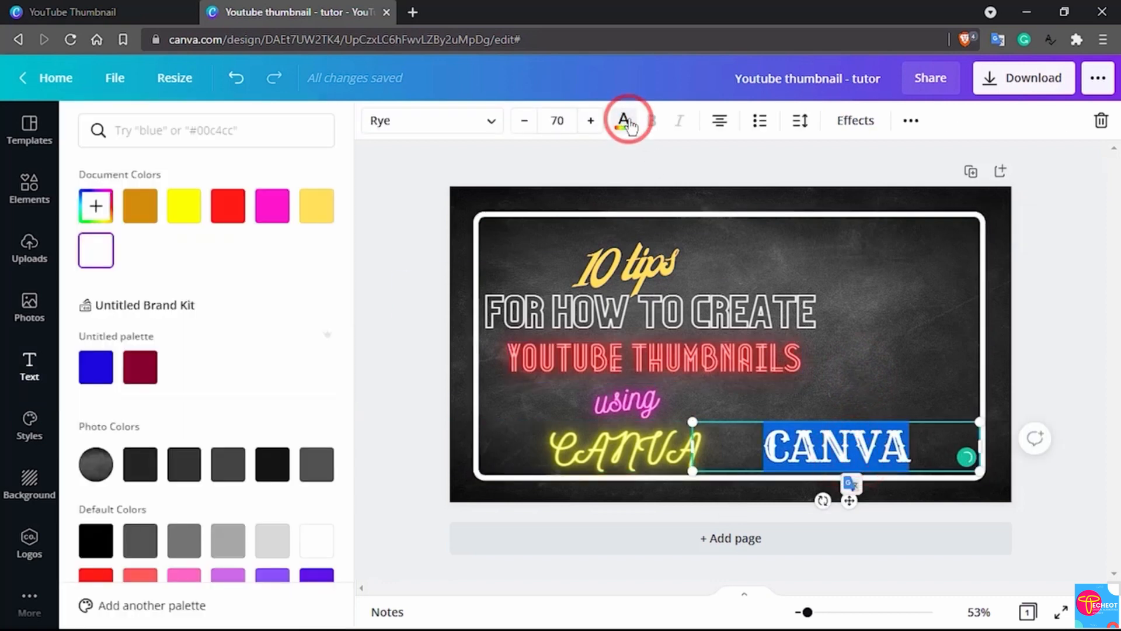
pyautogui.click(193, 215)
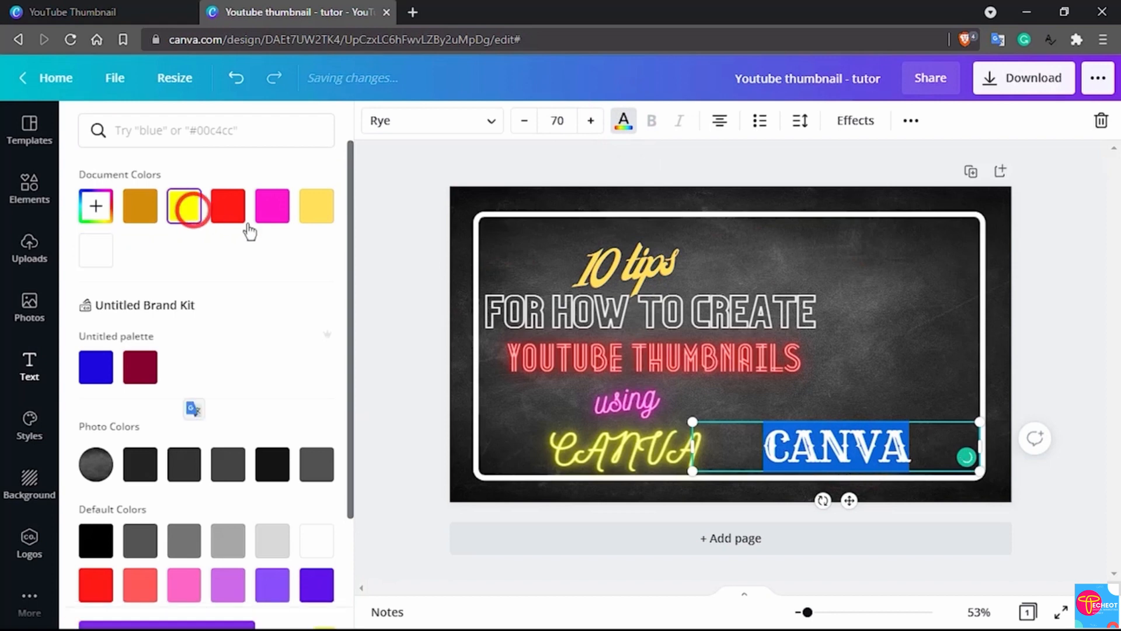
pyautogui.click(860, 377)
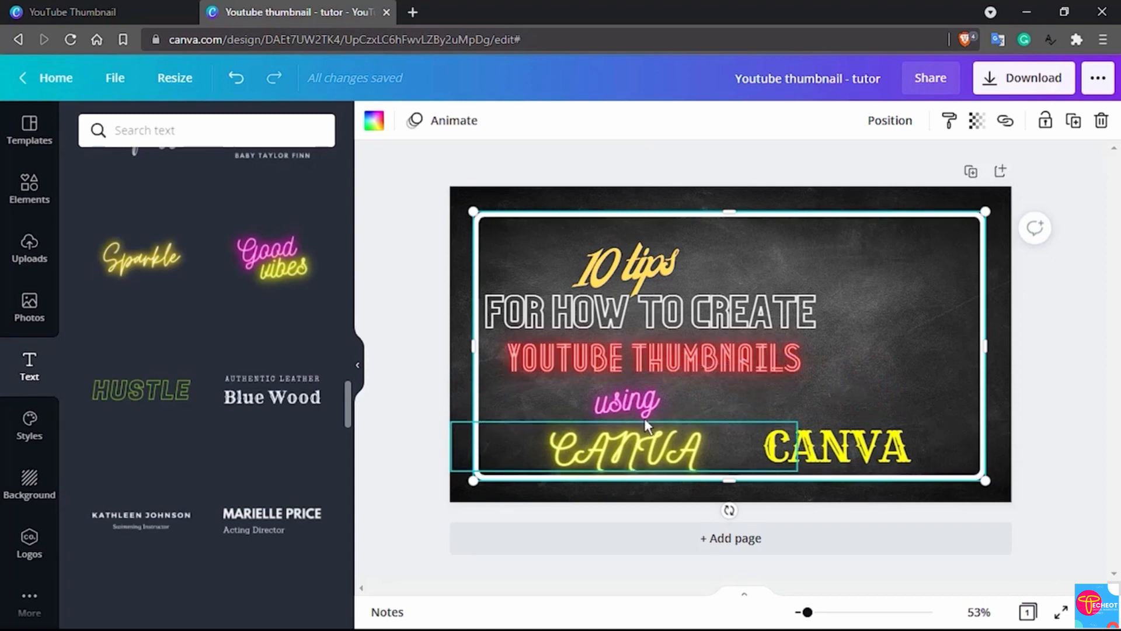
# Step: Delete the Rye-font CANVA text beside the neon one
pyautogui.click(804, 454)
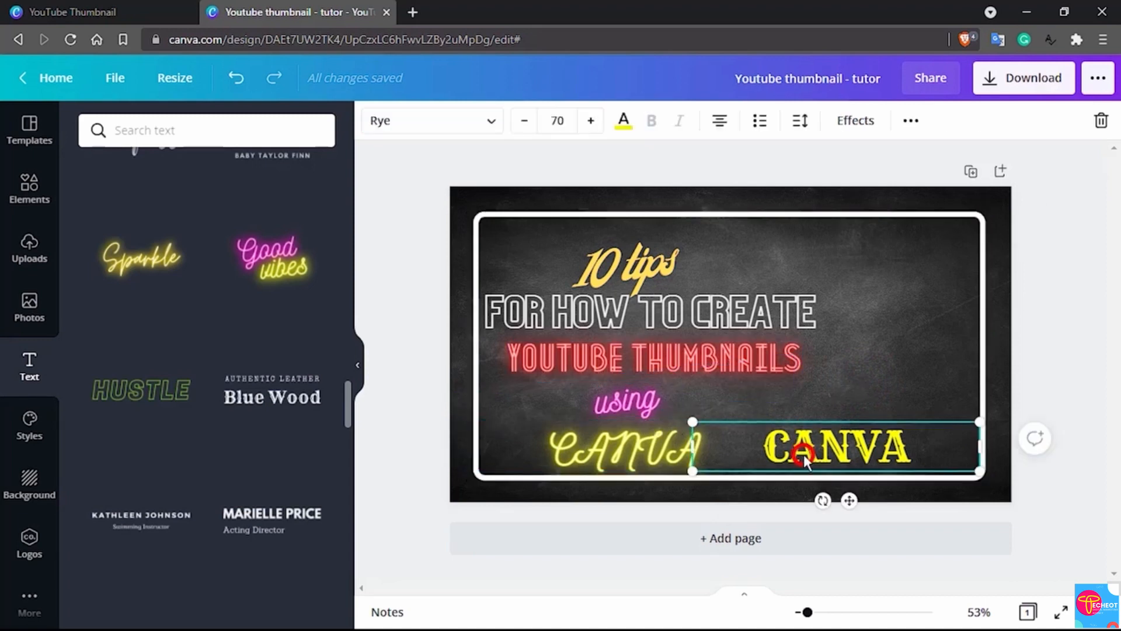
pyautogui.press('Delete')
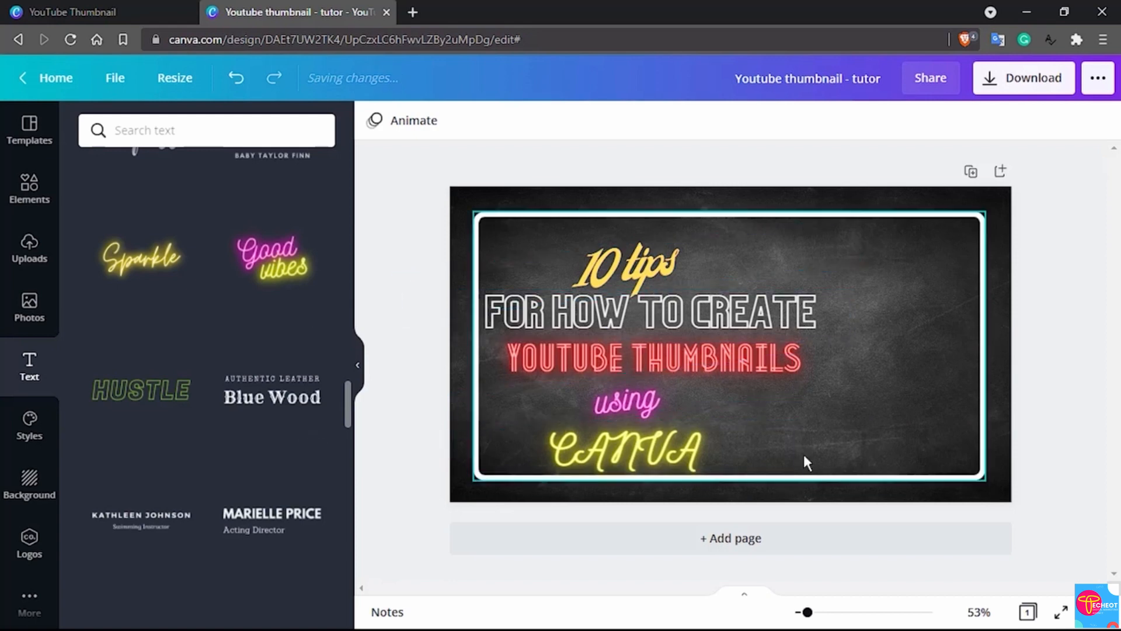
# Step: Search the uploaded images for "youtube"
pyautogui.click(29, 247)
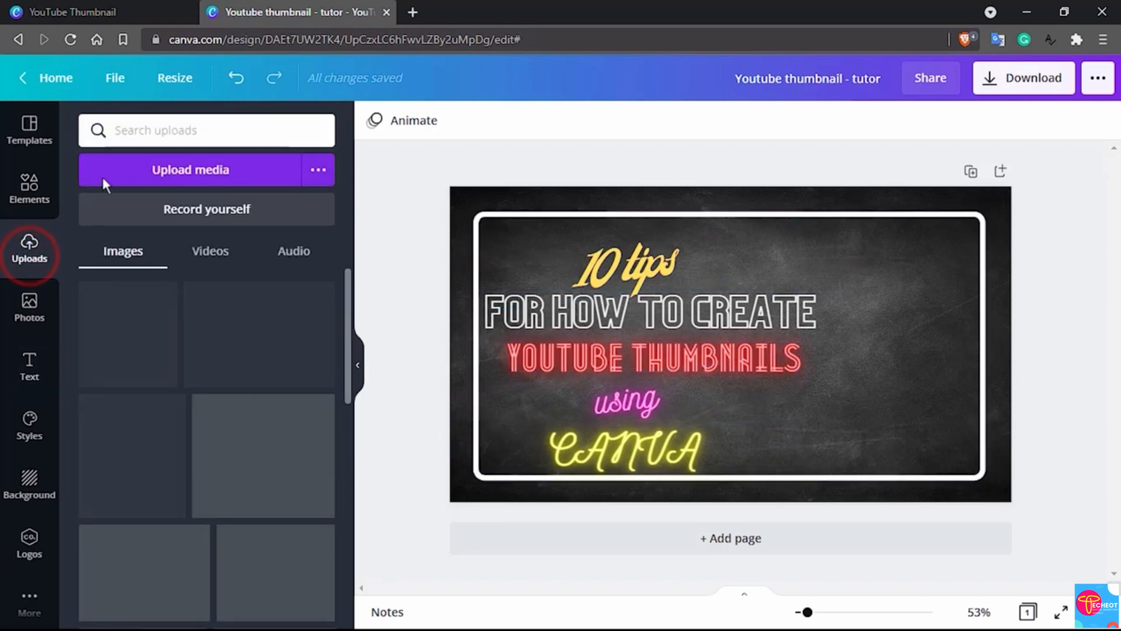
pyautogui.click(146, 130)
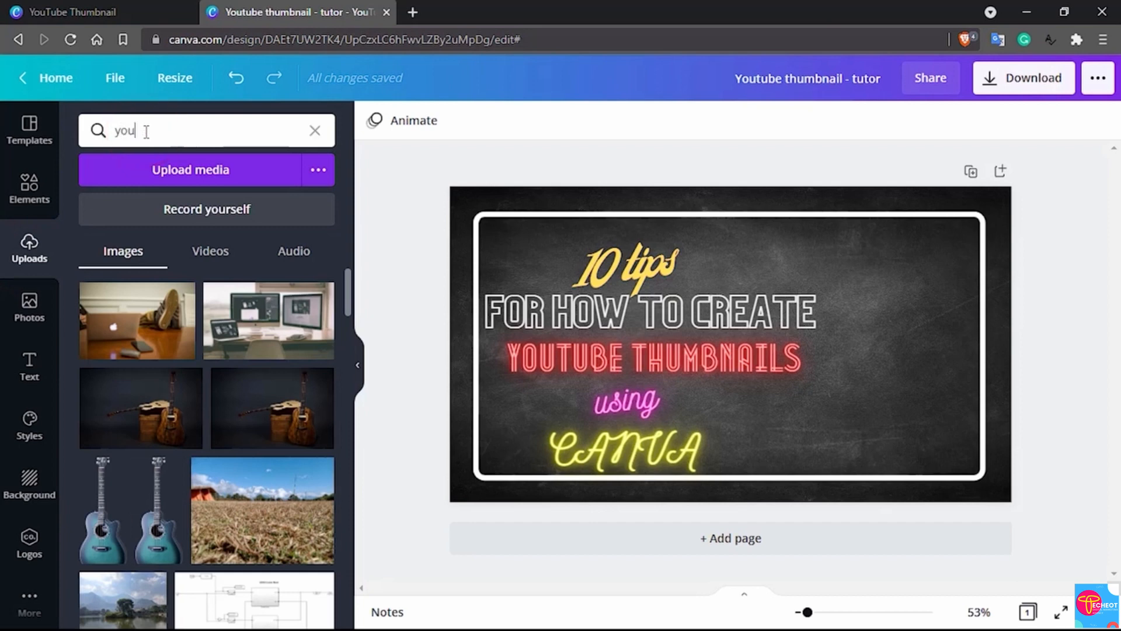
pyautogui.write('youtube')
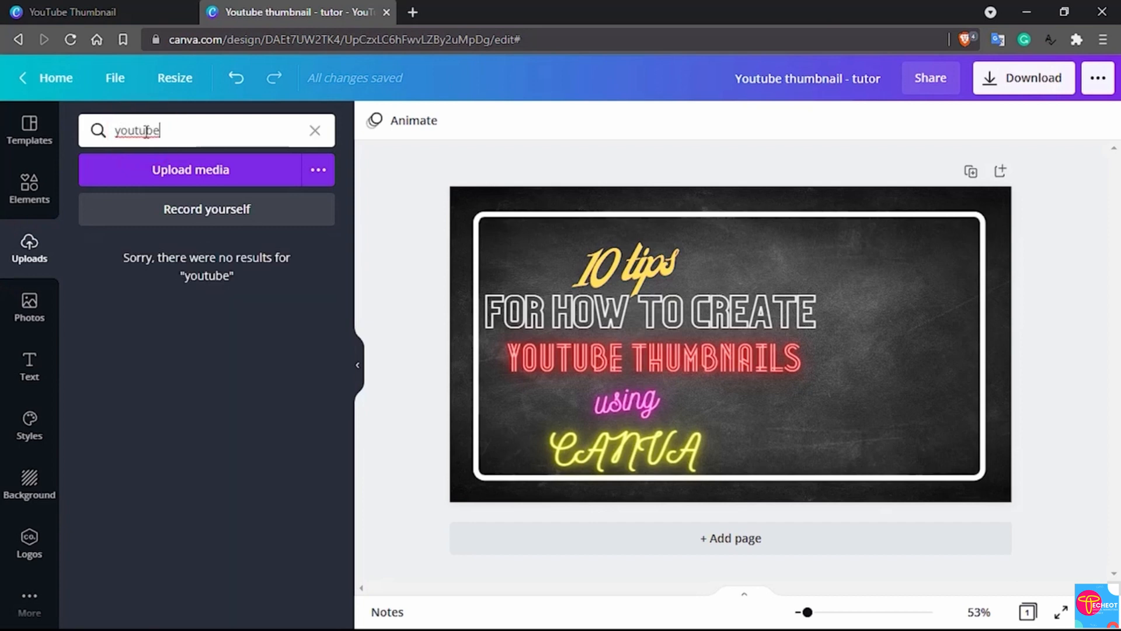
# Step: Search the elements for "youtube" and place the black outlined play-button logo to the right of the text lines
pyautogui.click(29, 188)
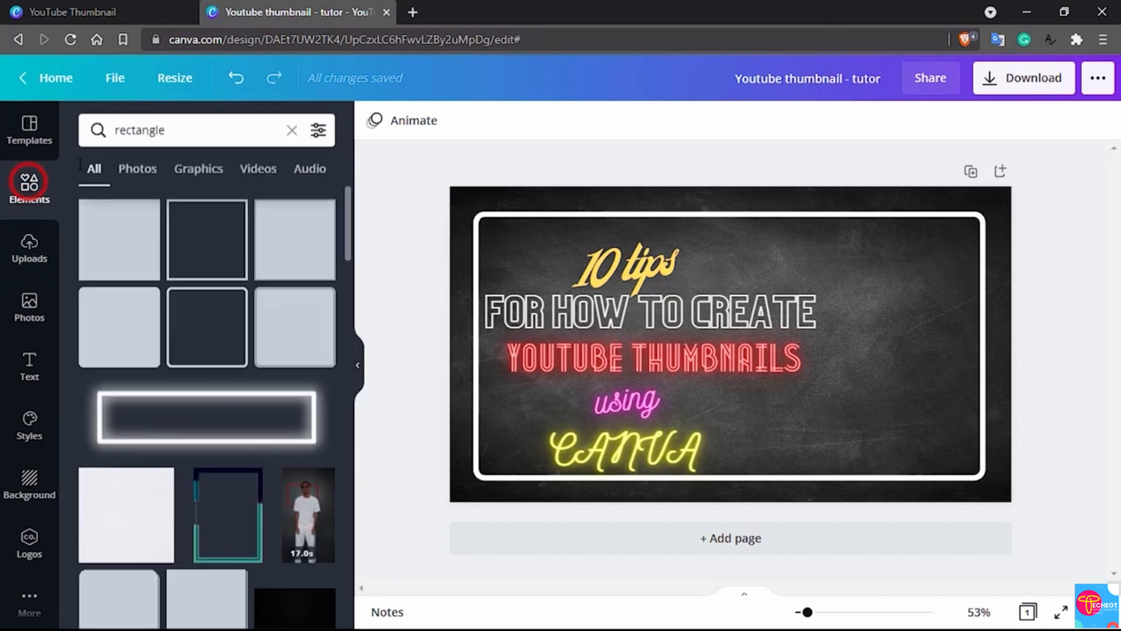
pyautogui.doubleClick(160, 131)
pyautogui.write('youtube')
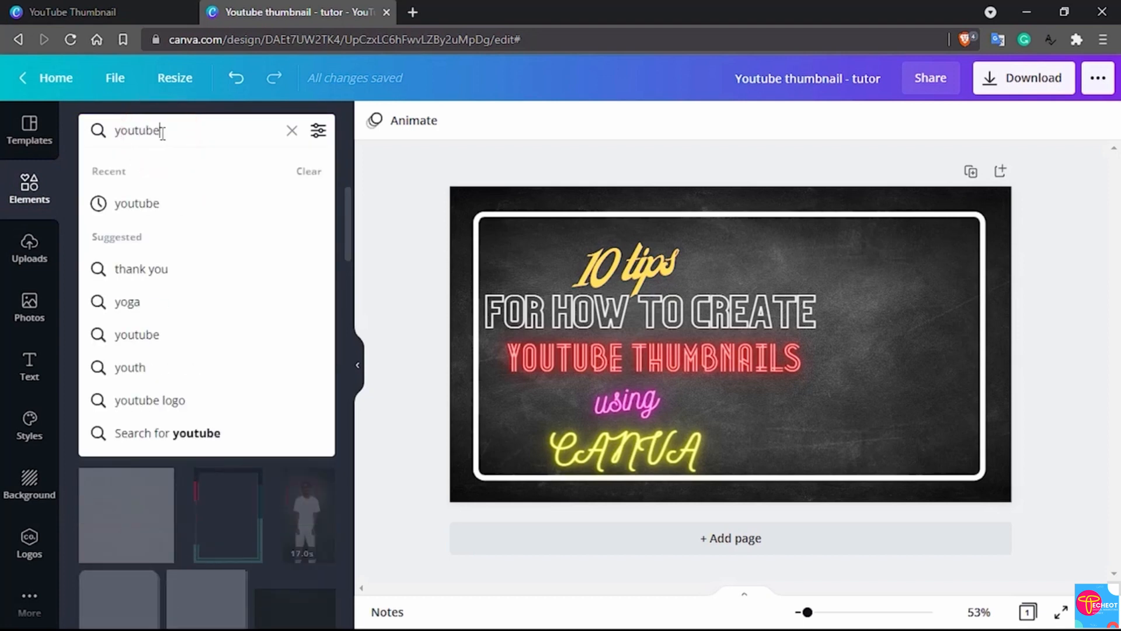
pyautogui.press('Return')
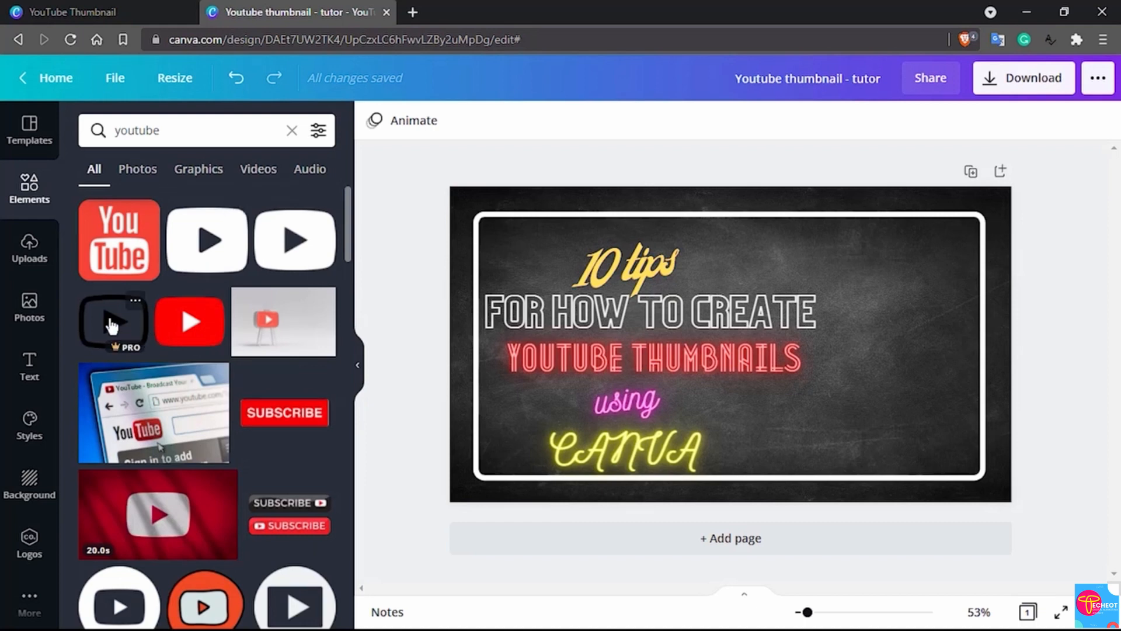
pyautogui.moveTo(110, 324); pyautogui.dragTo(839, 311)
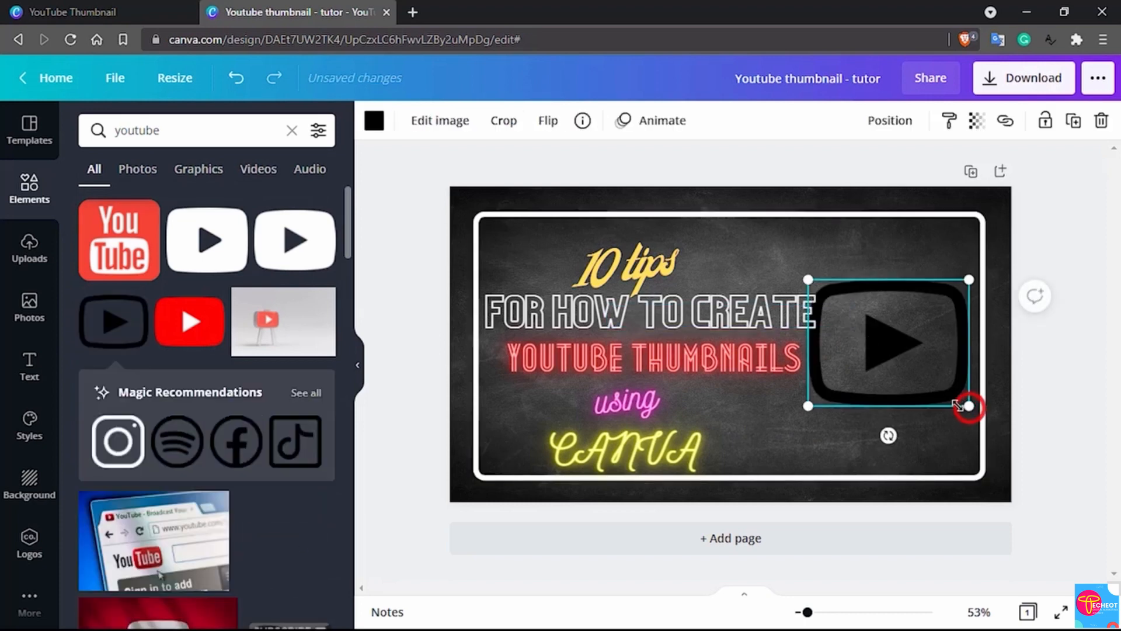
# Step: Shrink the play-button logo so it sits clear of the text and border, and colour it white
pyautogui.moveTo(958, 406); pyautogui.dragTo(894, 312)
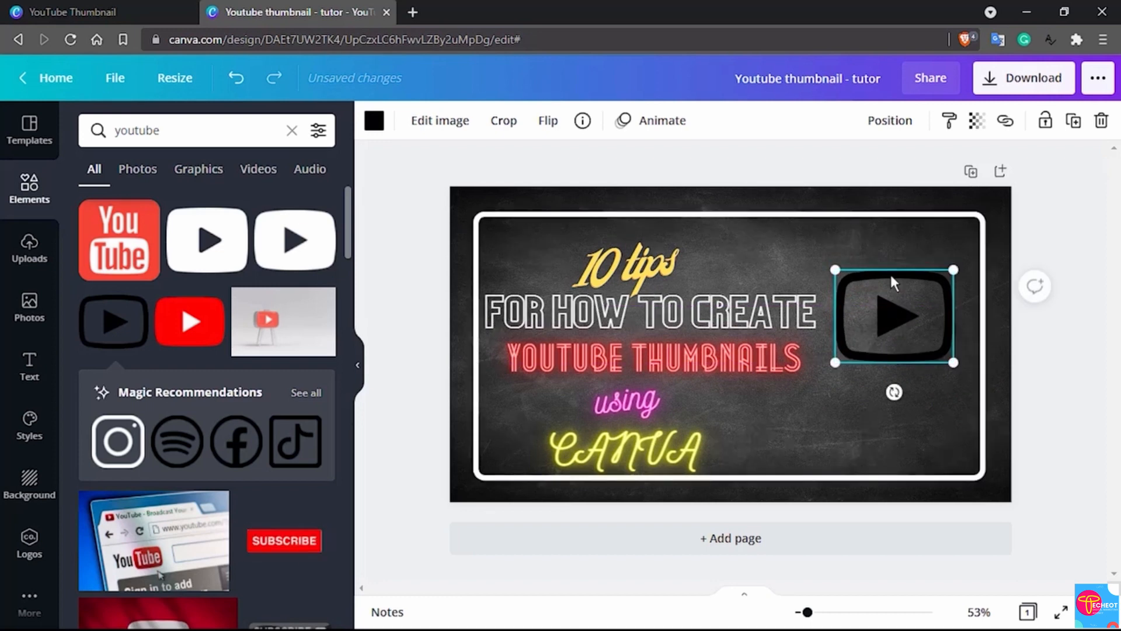
pyautogui.click(373, 121)
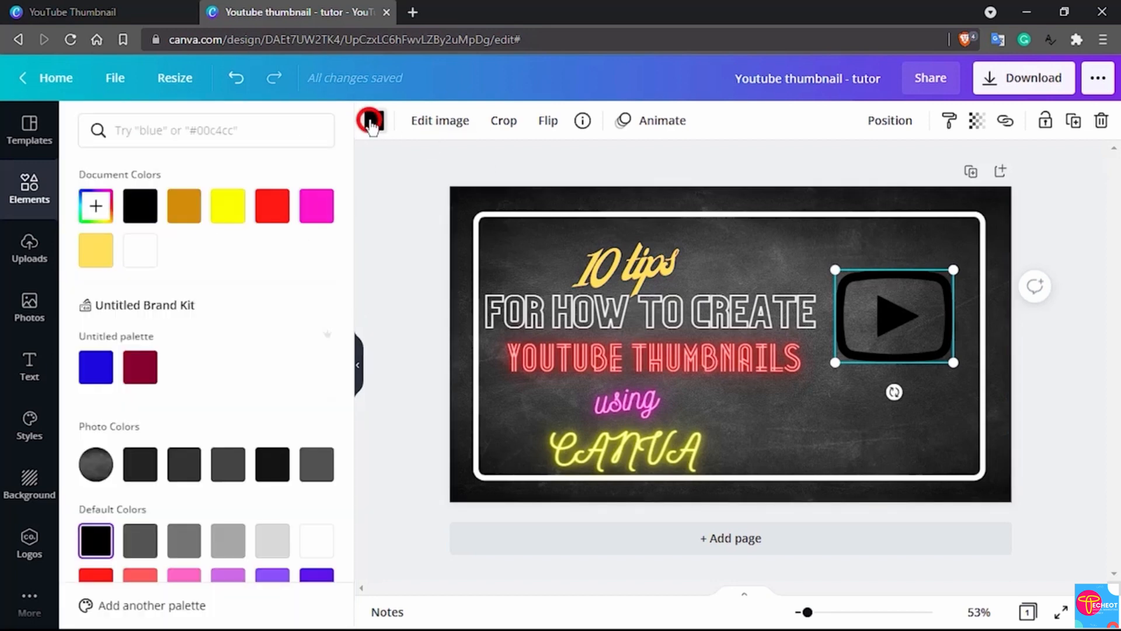
pyautogui.click(145, 254)
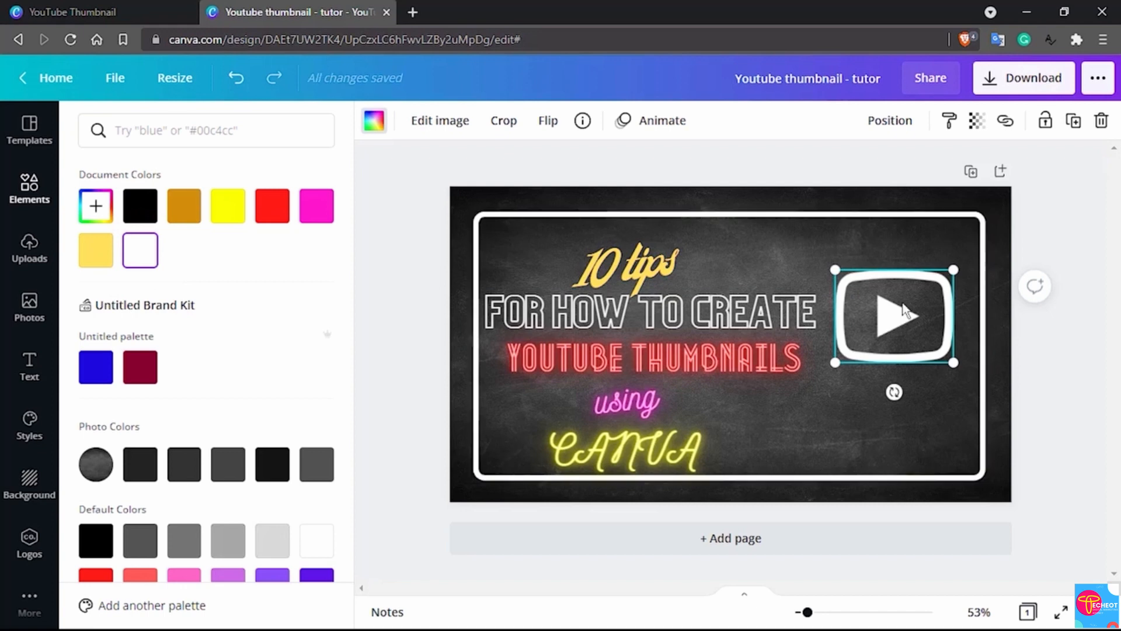
# Step: Duplicate the white play-button logo and align the copy exactly over the original
pyautogui.rightClick(903, 308)
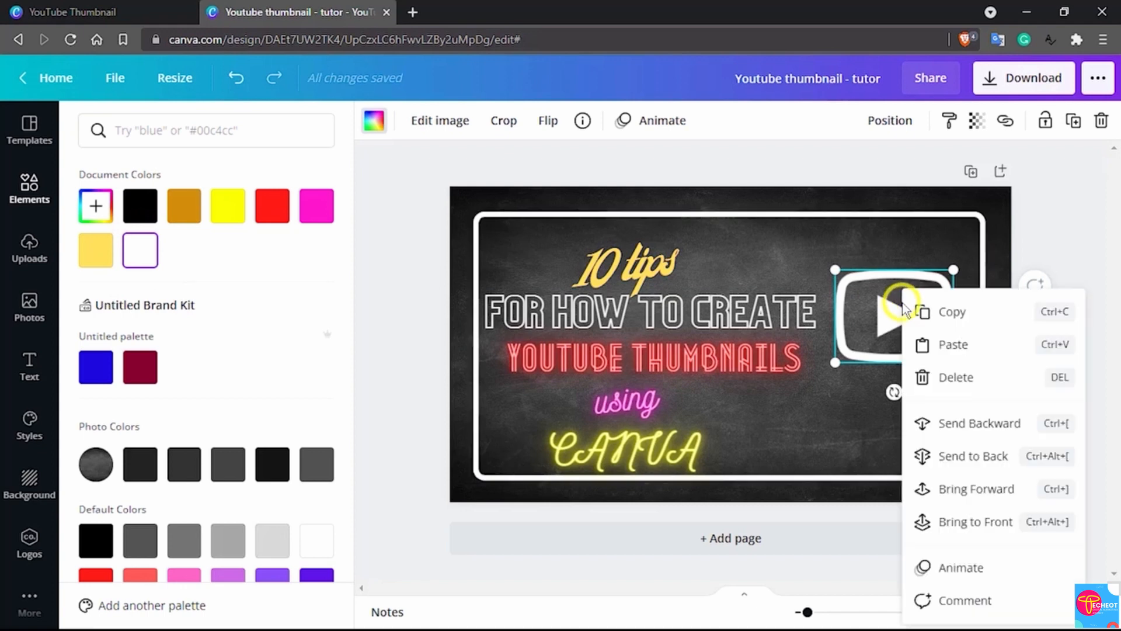
pyautogui.click(945, 312)
pyautogui.click(841, 411)
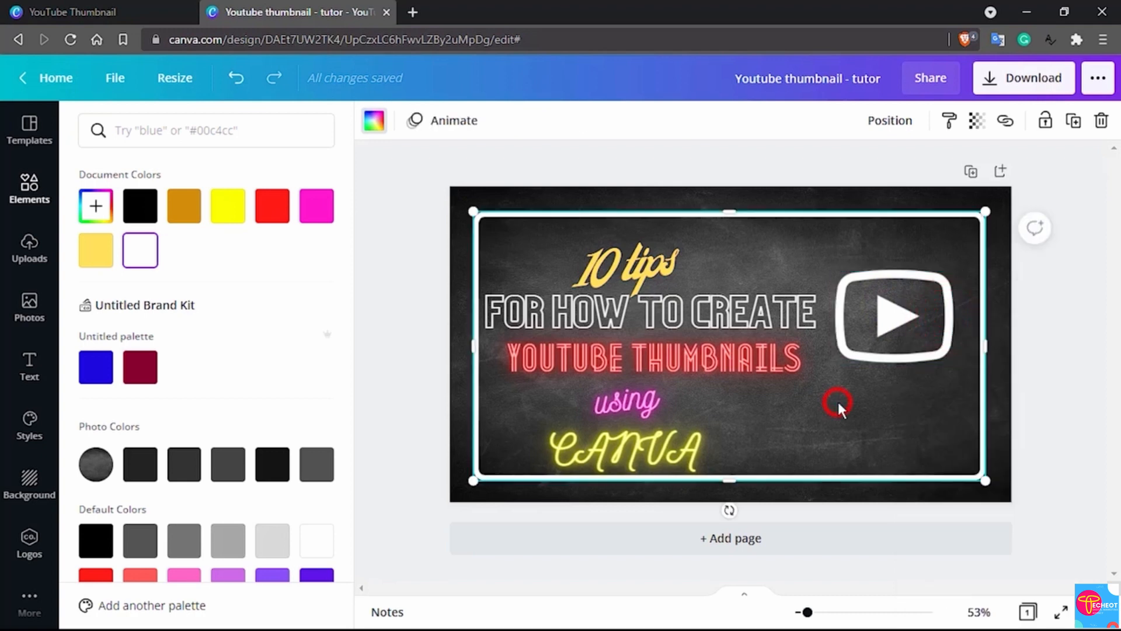
pyautogui.hotkey('ctrl', 'v')
pyautogui.moveTo(896, 332); pyautogui.dragTo(894, 326)
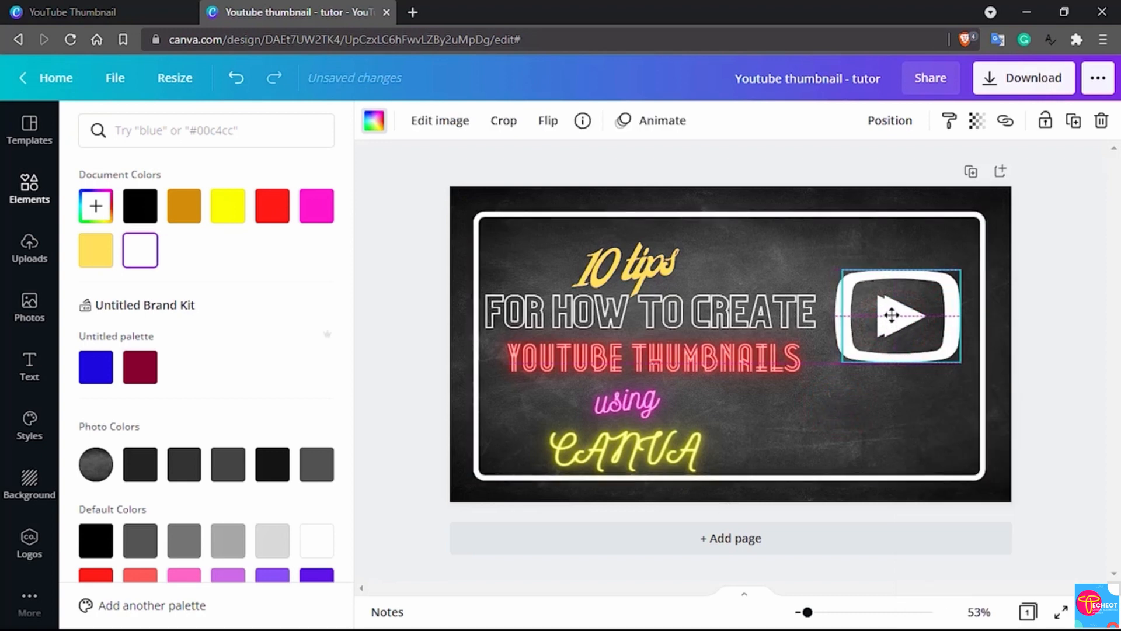
pyautogui.rightClick(891, 317)
pyautogui.click(867, 315)
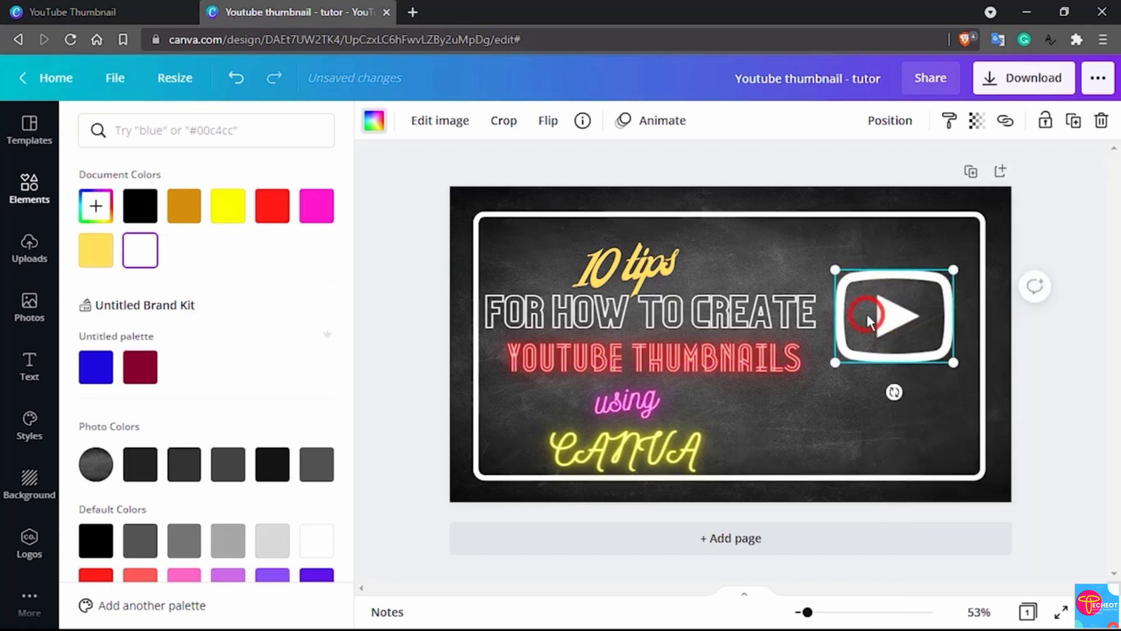
# Step: Nudge the logo copy slightly to the right of the original and colour it yellow
pyautogui.press('Right')
pyautogui.press('Right')
pyautogui.press('Right')
pyautogui.press('Right')
pyautogui.press('Right')
pyautogui.press('Right')
pyautogui.press('Down')
pyautogui.press('Down')
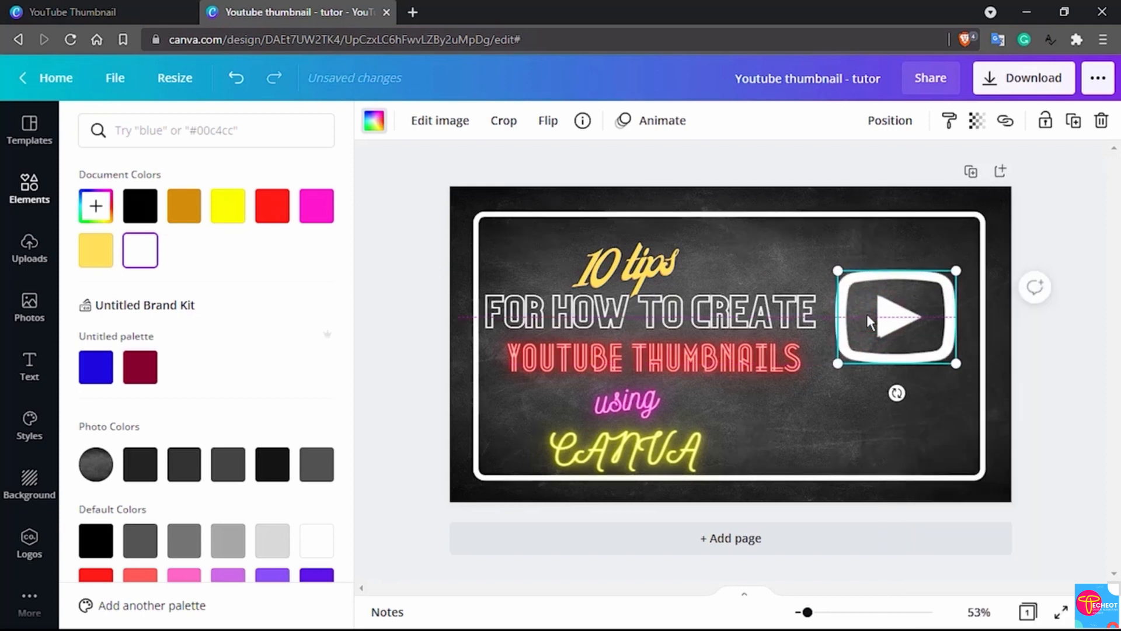
pyautogui.press('Right')
pyautogui.press('Right')
pyautogui.press('Right')
pyautogui.press('Up')
pyautogui.press('Up')
pyautogui.press('Up')
pyautogui.press('Right')
pyautogui.press('Right')
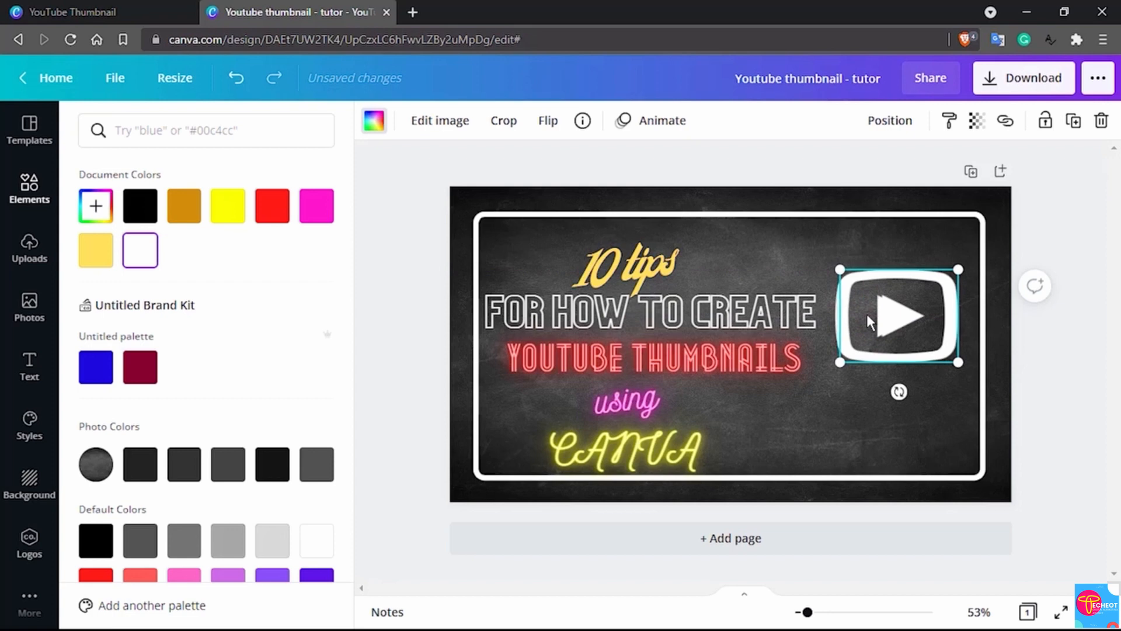
pyautogui.click(228, 211)
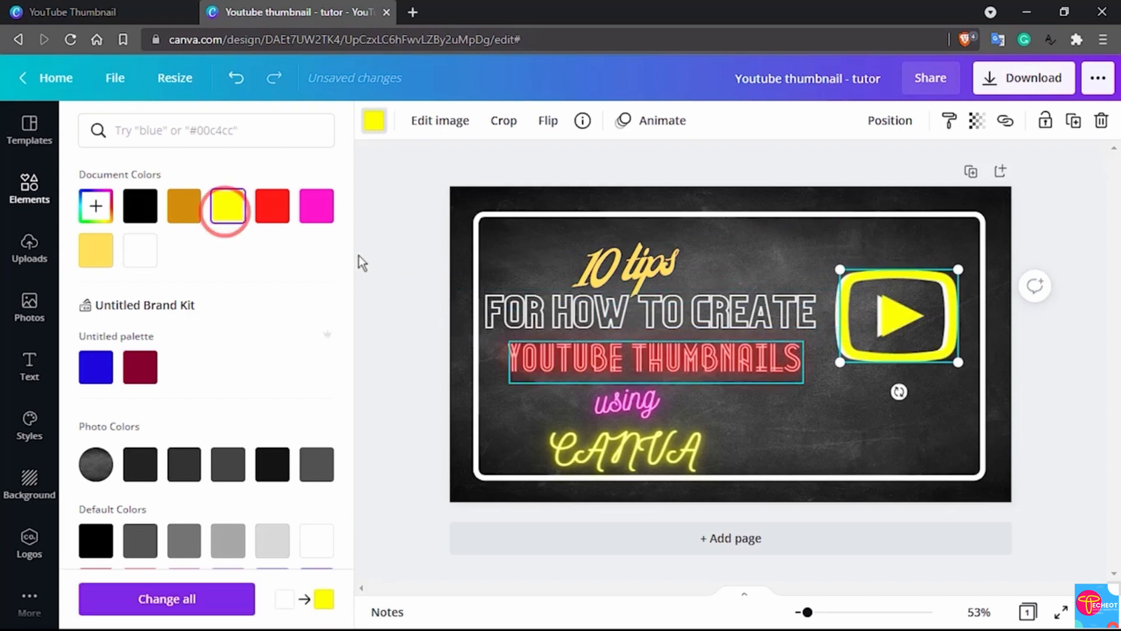
pyautogui.click(824, 403)
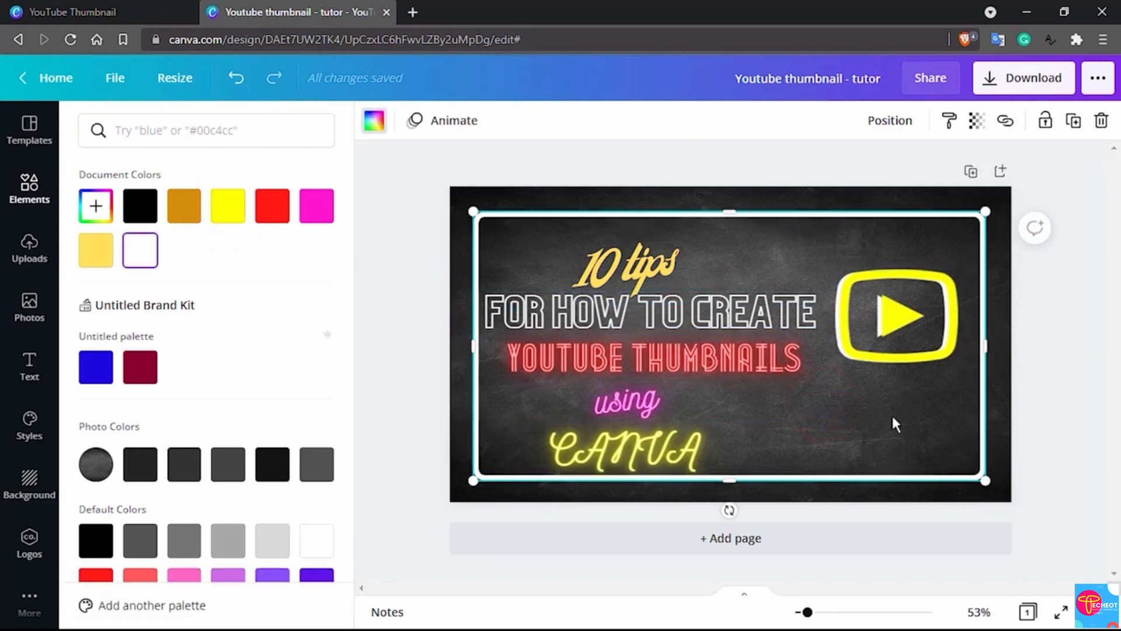
pyautogui.click(272, 210)
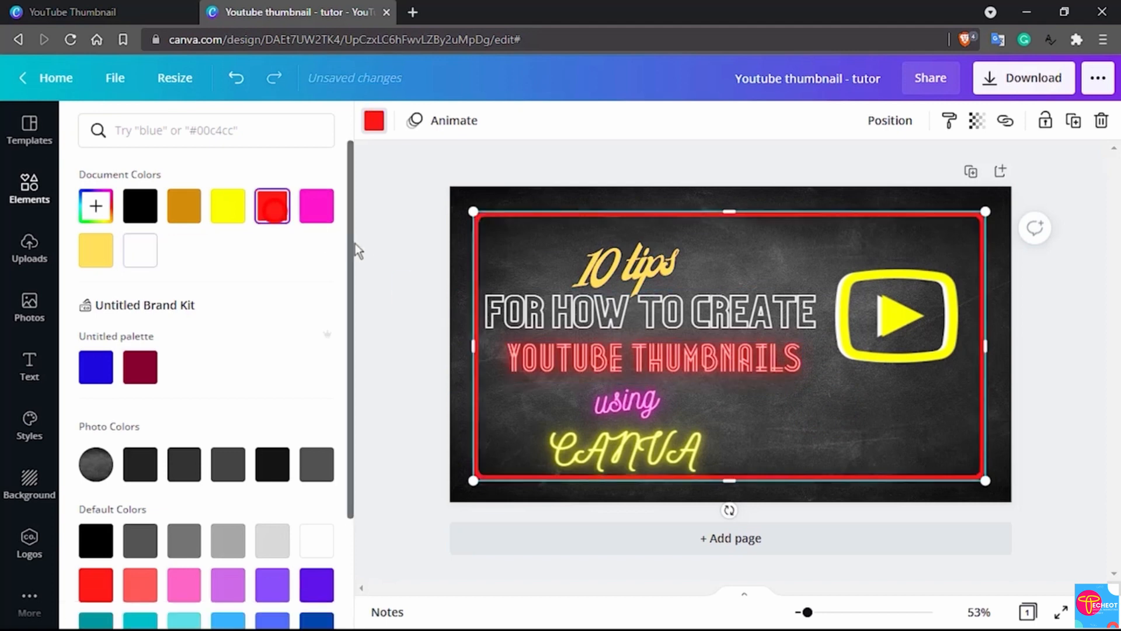
pyautogui.hotkey('ctrl', 'z')
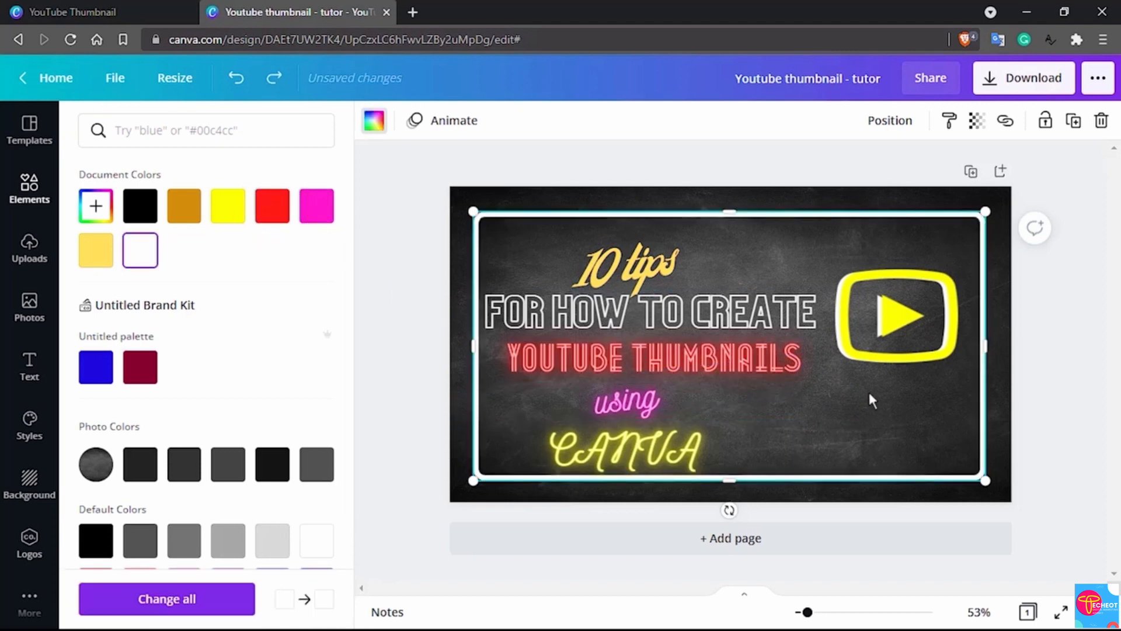
# Step: Colour the front play-button logo copy red and try dark red on the rectangular border
pyautogui.click(899, 350)
pyautogui.click(272, 205)
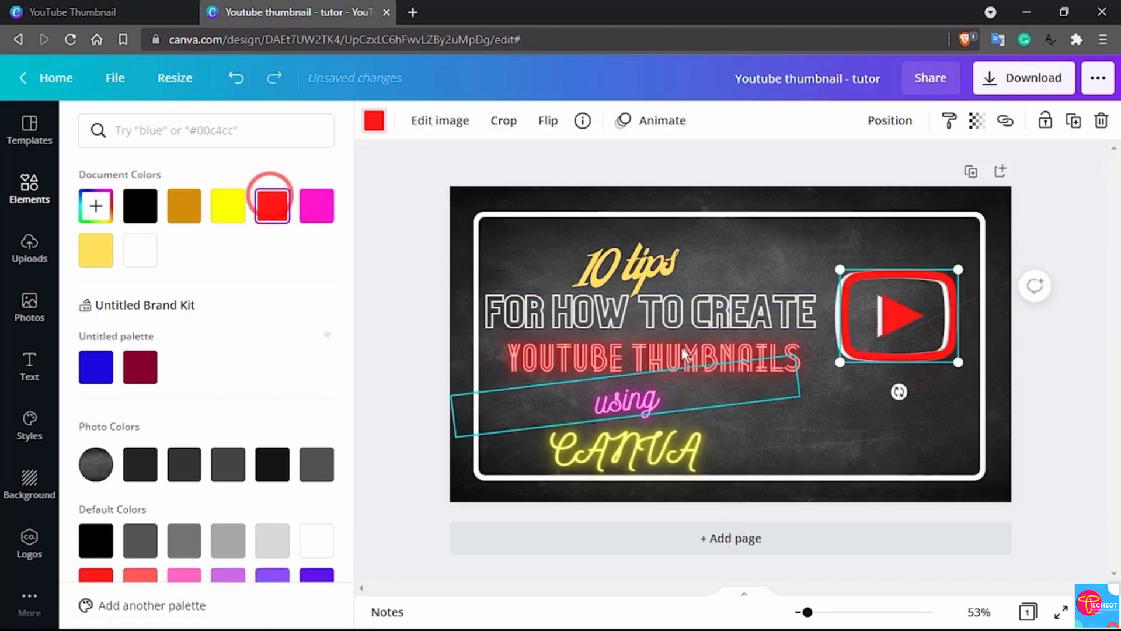
pyautogui.click(891, 423)
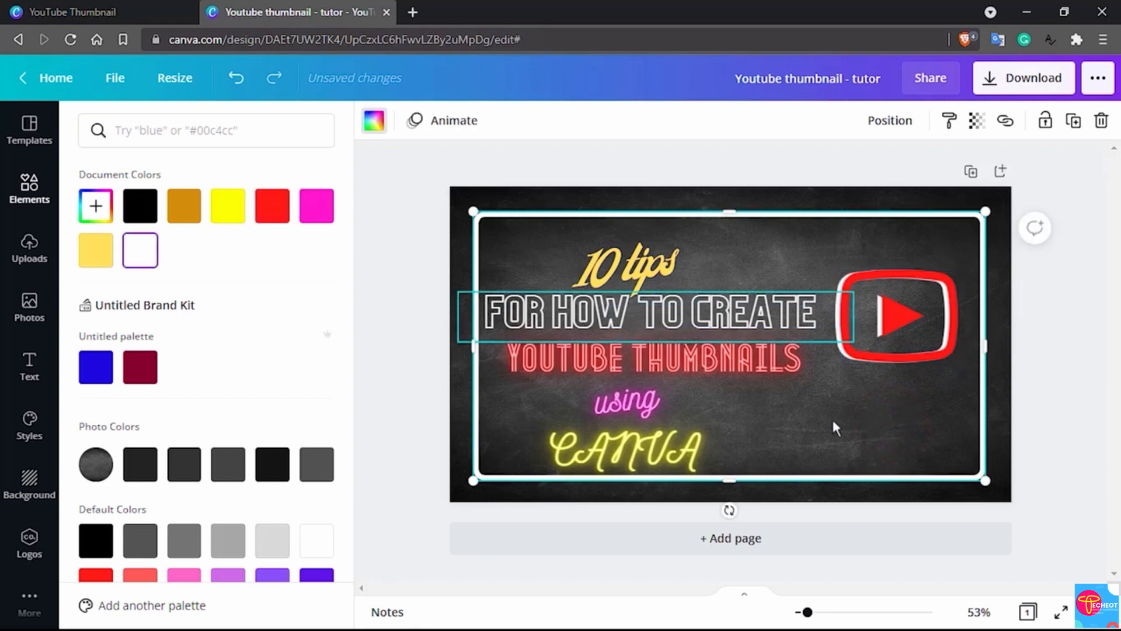
pyautogui.click(149, 367)
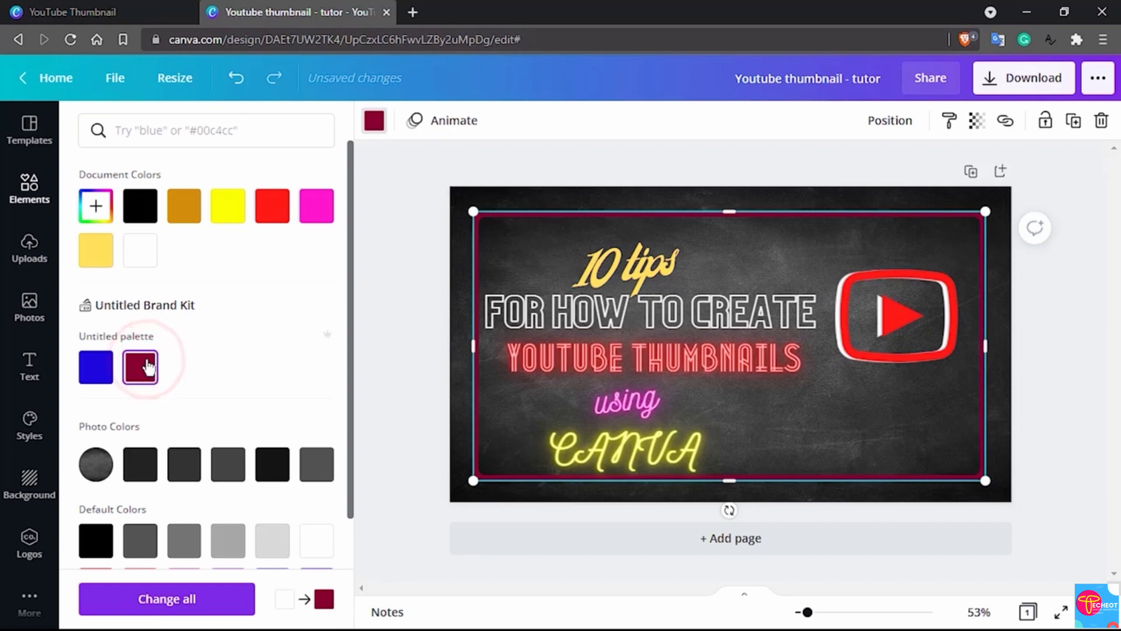
# Step: Try dark red and black on the front play-button logo and return it to red
pyautogui.click(891, 362)
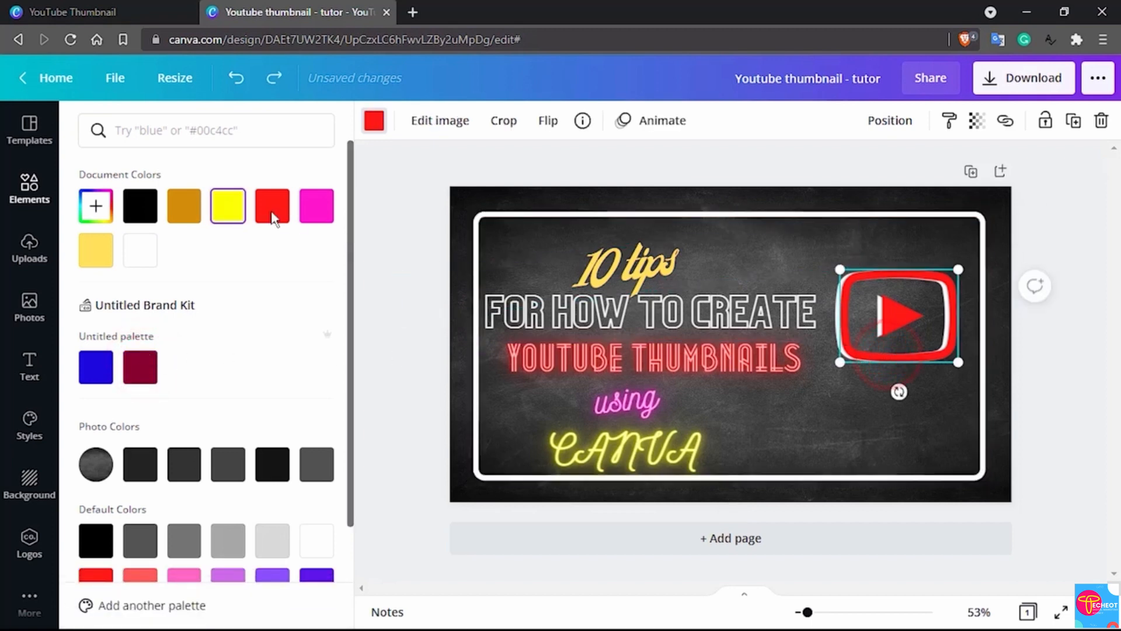
pyautogui.click(141, 370)
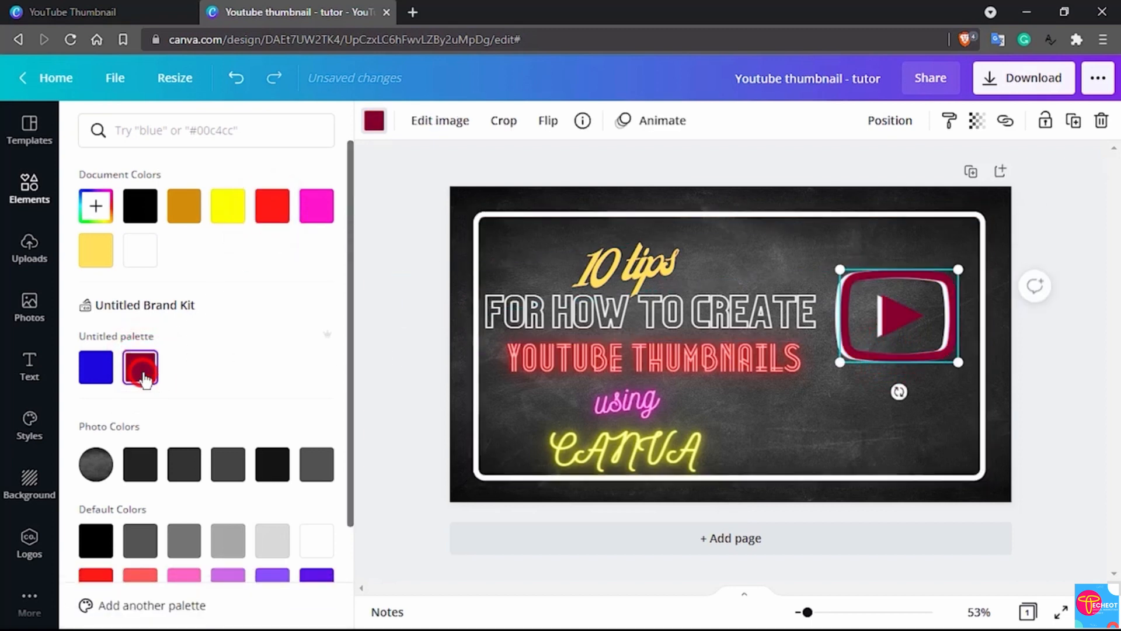
pyautogui.click(273, 215)
pyautogui.click(136, 209)
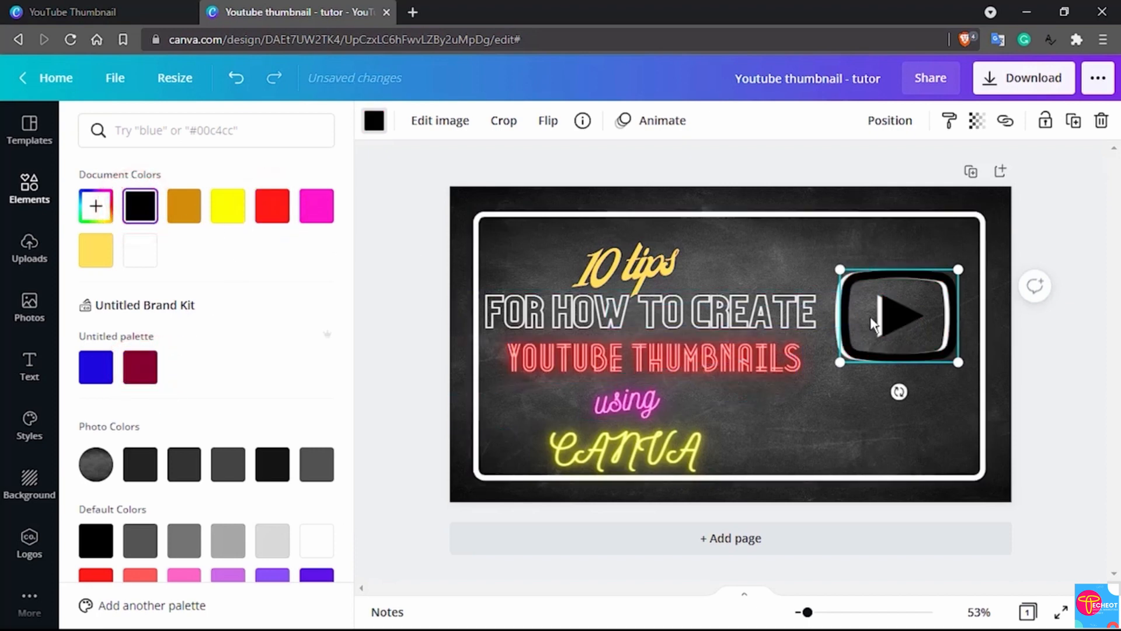
pyautogui.hotkey('ctrl', 'z')
# Step: Colour the rear play-button logo black and the front copy white
pyautogui.click(836, 323)
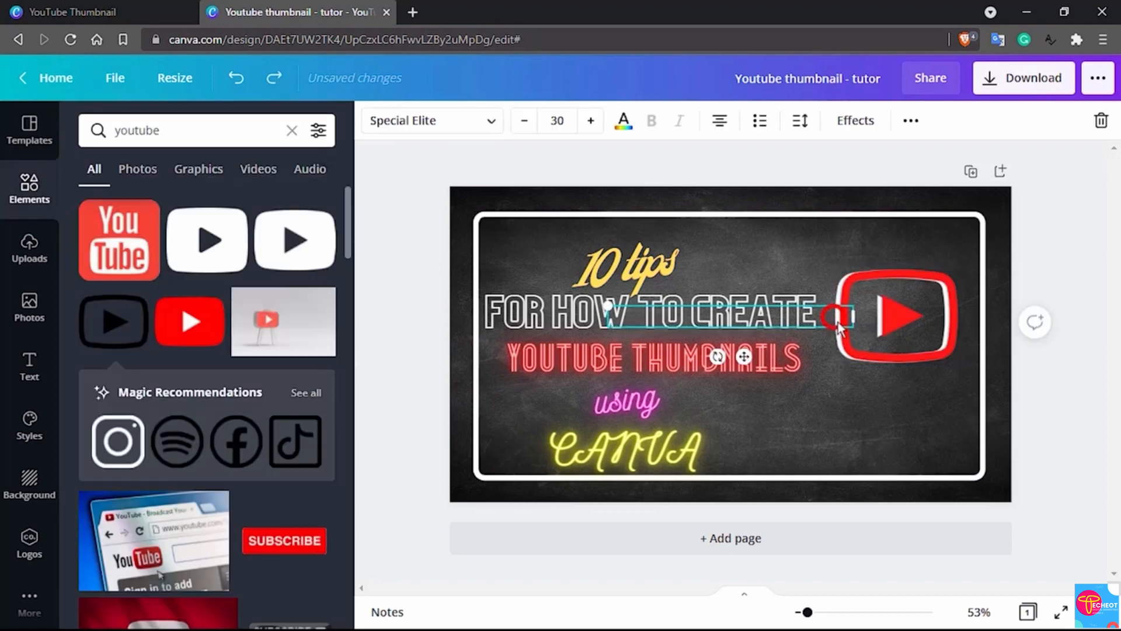
pyautogui.click(898, 329)
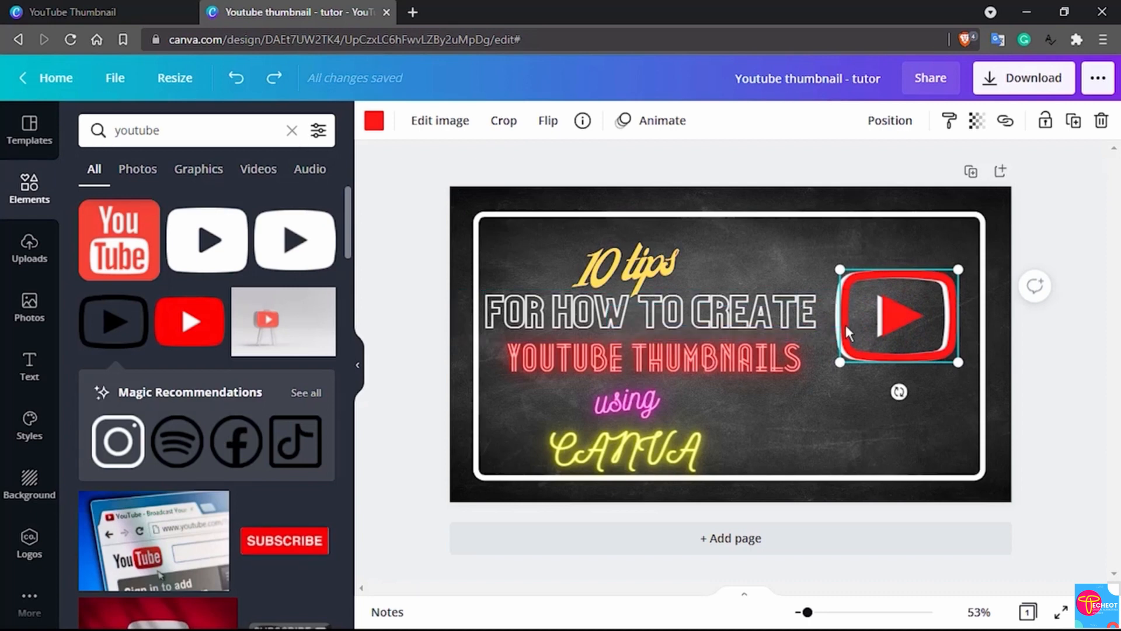
pyautogui.click(836, 345)
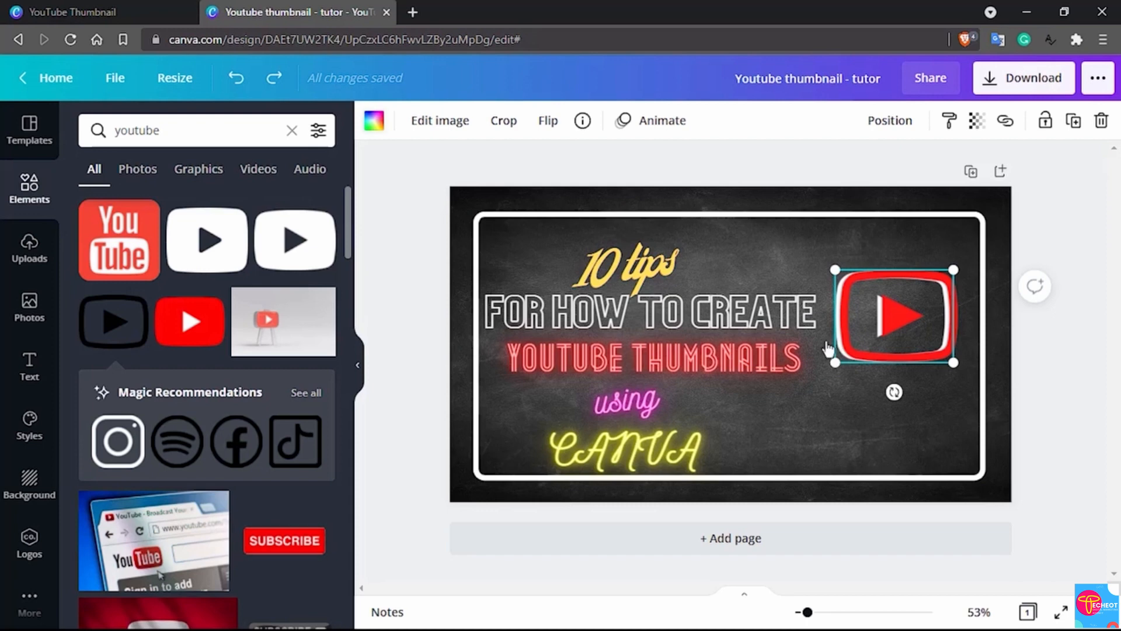
pyautogui.click(375, 123)
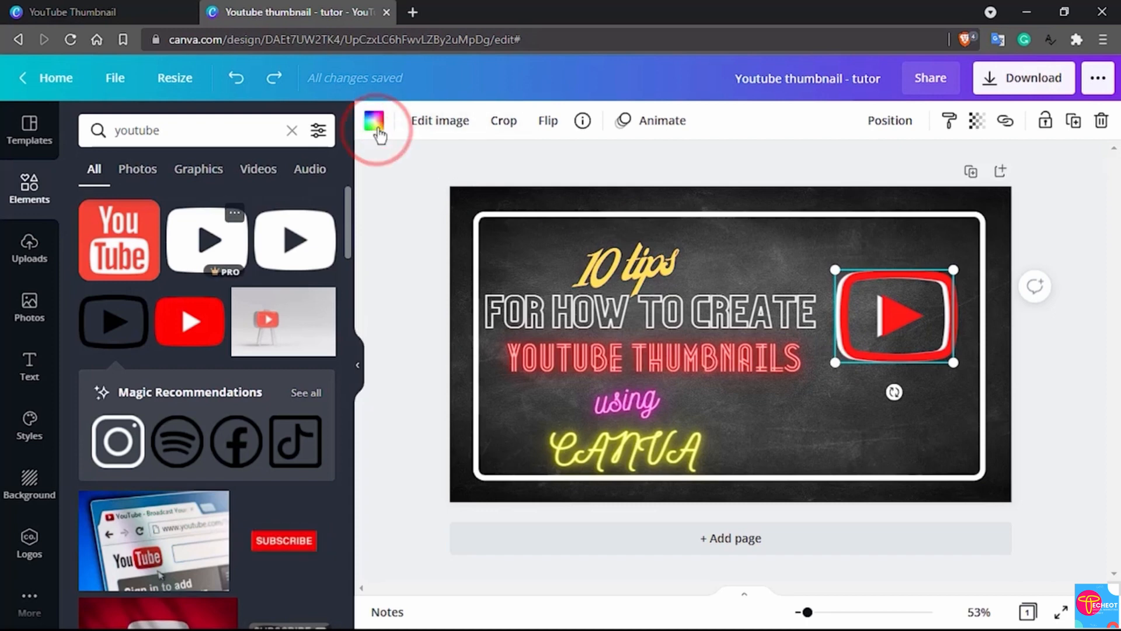
pyautogui.click(376, 122)
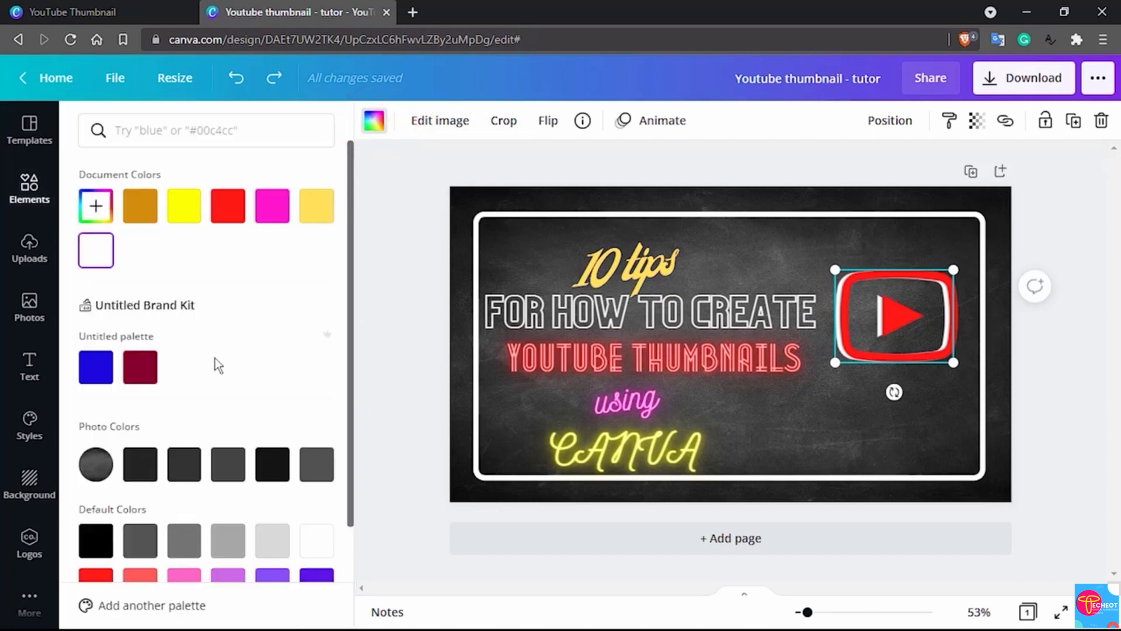
pyautogui.click(90, 542)
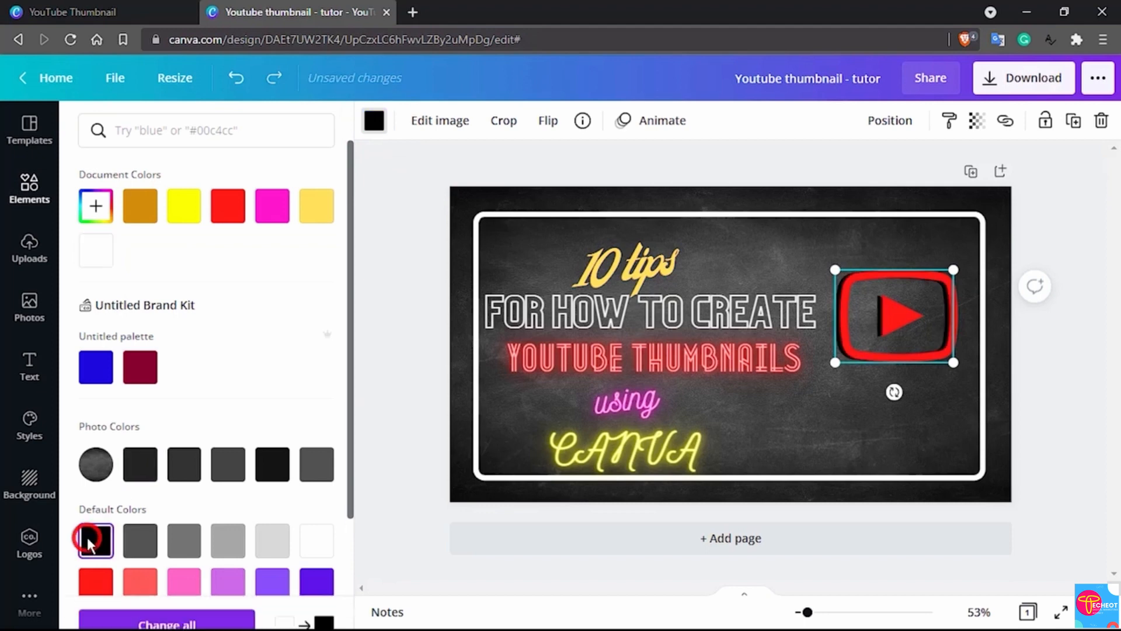
pyautogui.click(902, 317)
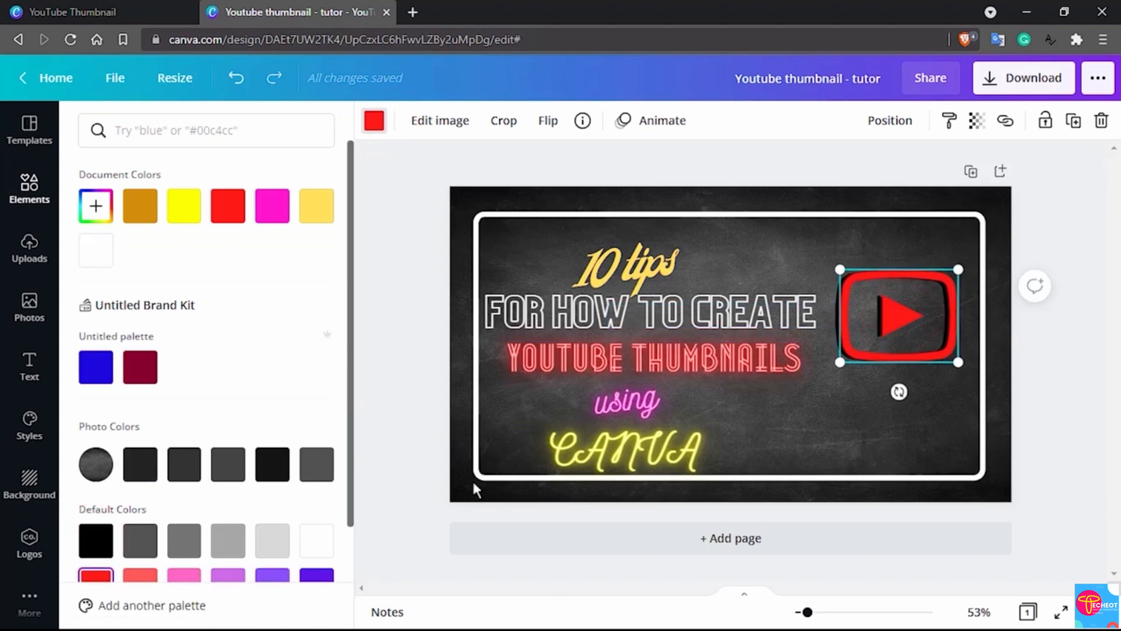
pyautogui.click(316, 546)
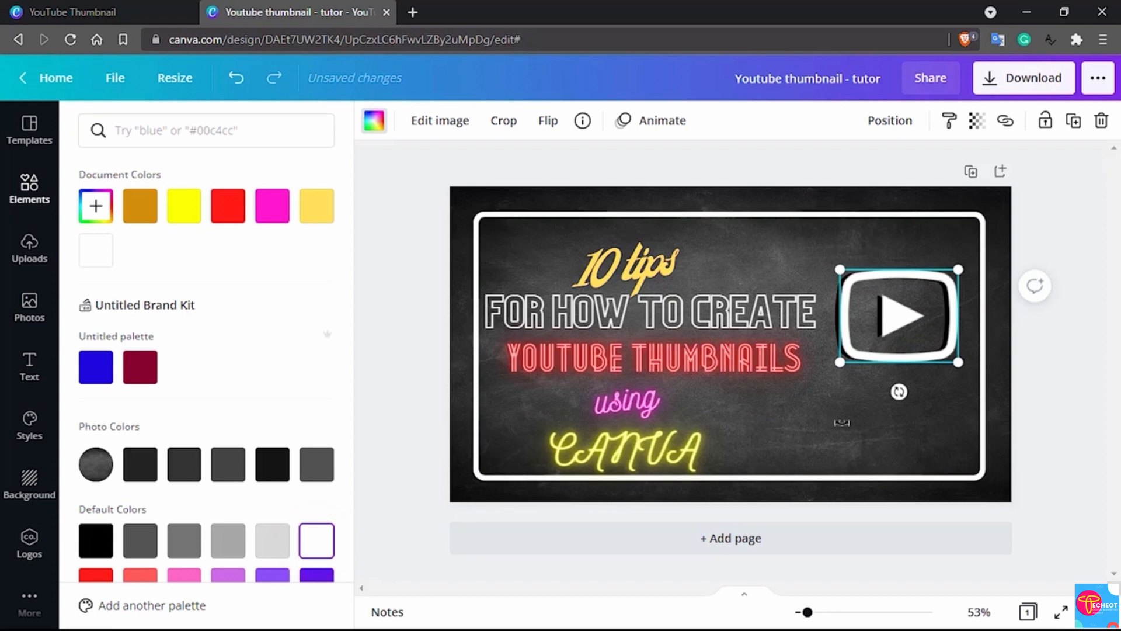
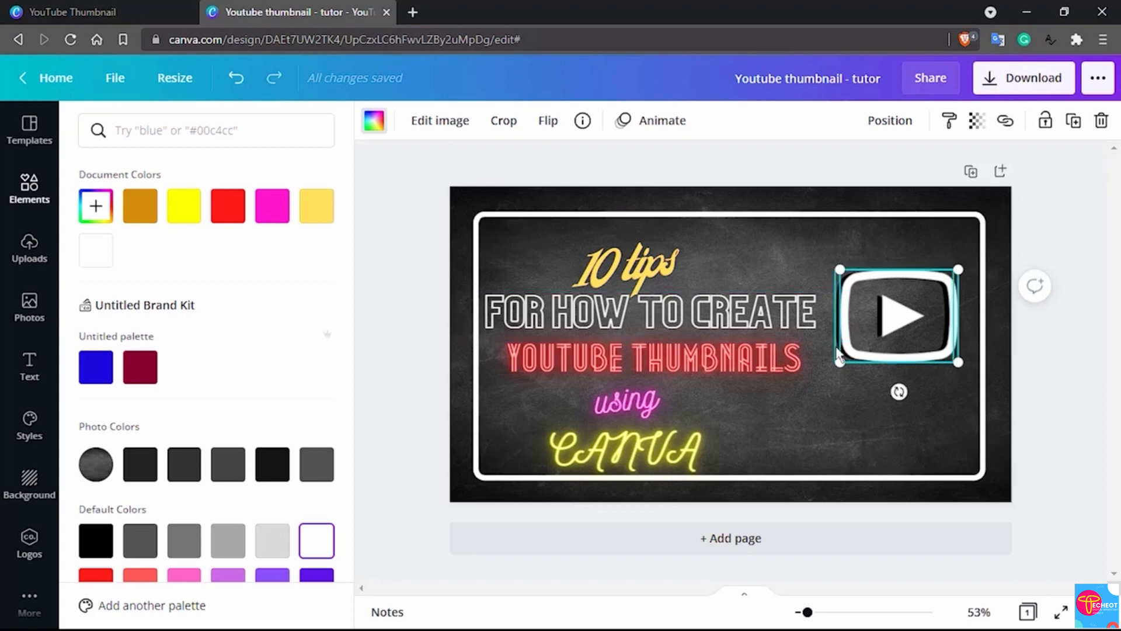
# Step: Bring the black play-button logo forward so it lies over the white copy
pyautogui.click(836, 350)
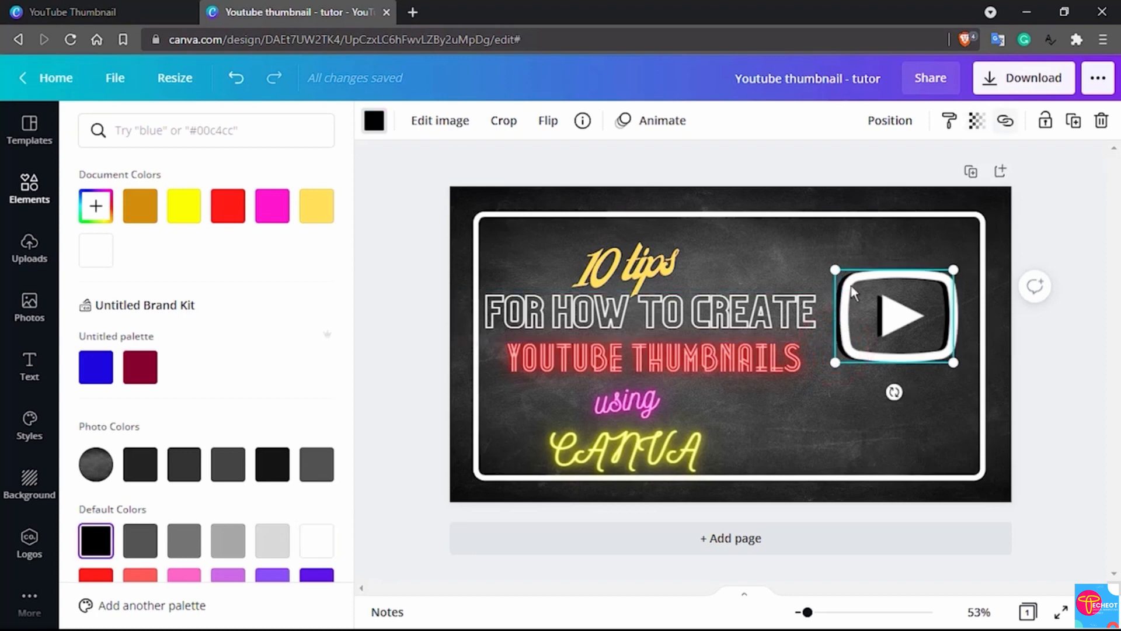
pyautogui.click(890, 121)
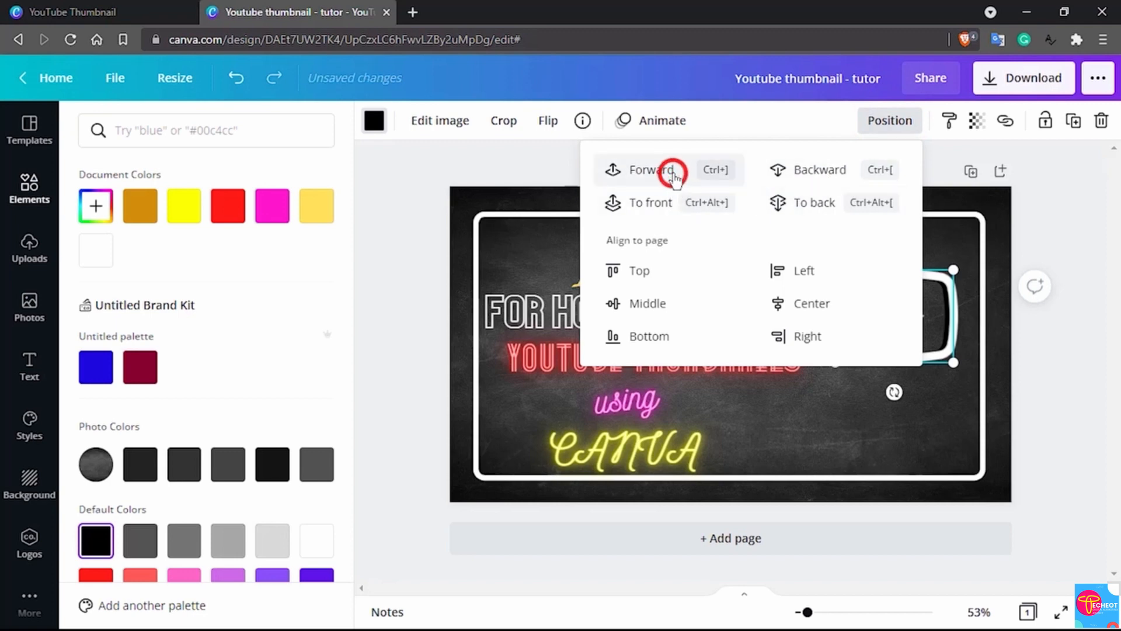
pyautogui.click(673, 171)
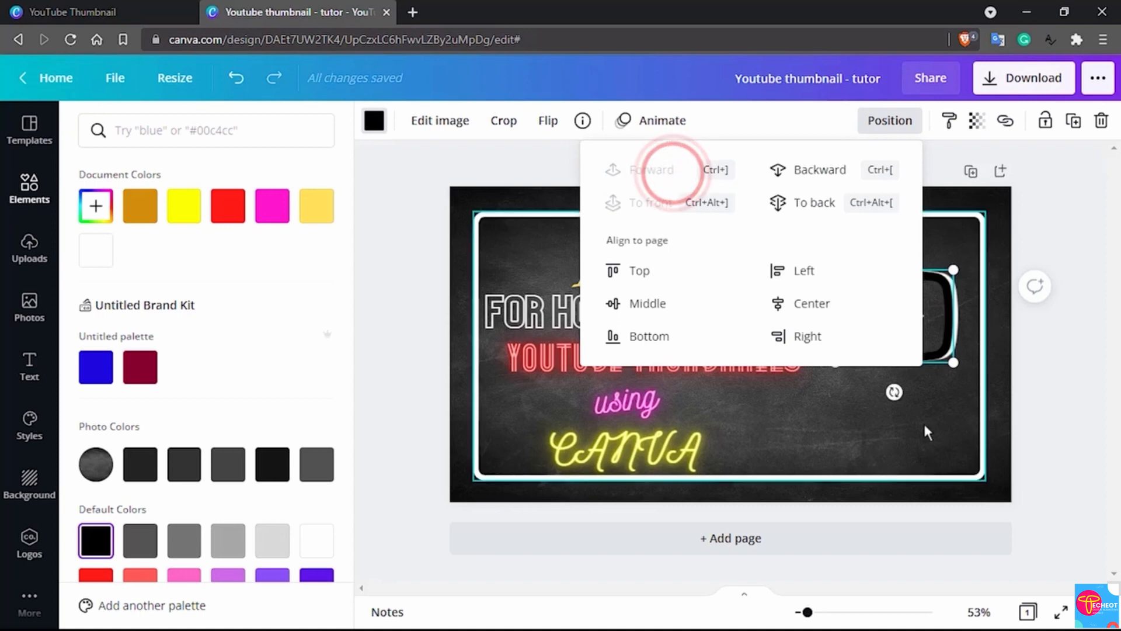
pyautogui.click(928, 433)
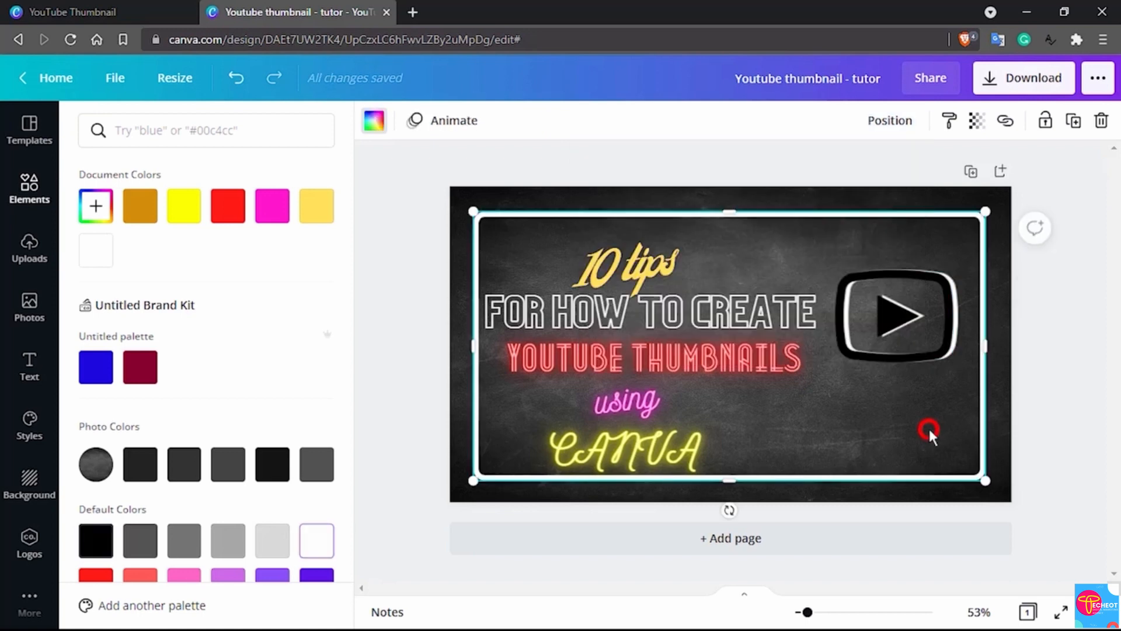
# Step: Colour the white play-button logo behind the black one red
pyautogui.click(958, 312)
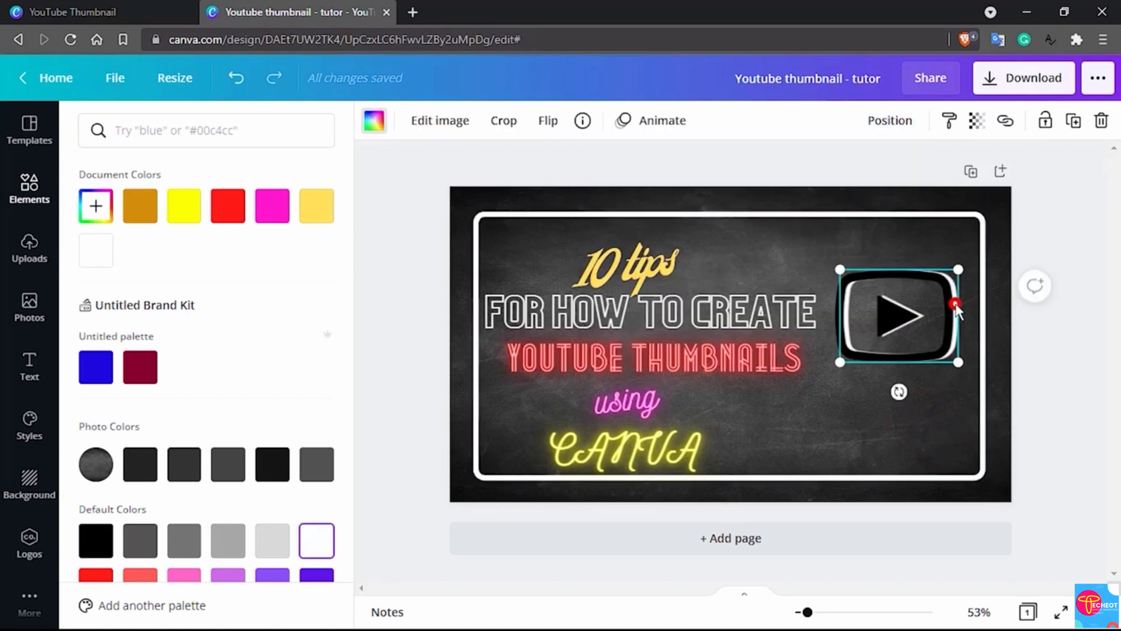
pyautogui.click(187, 205)
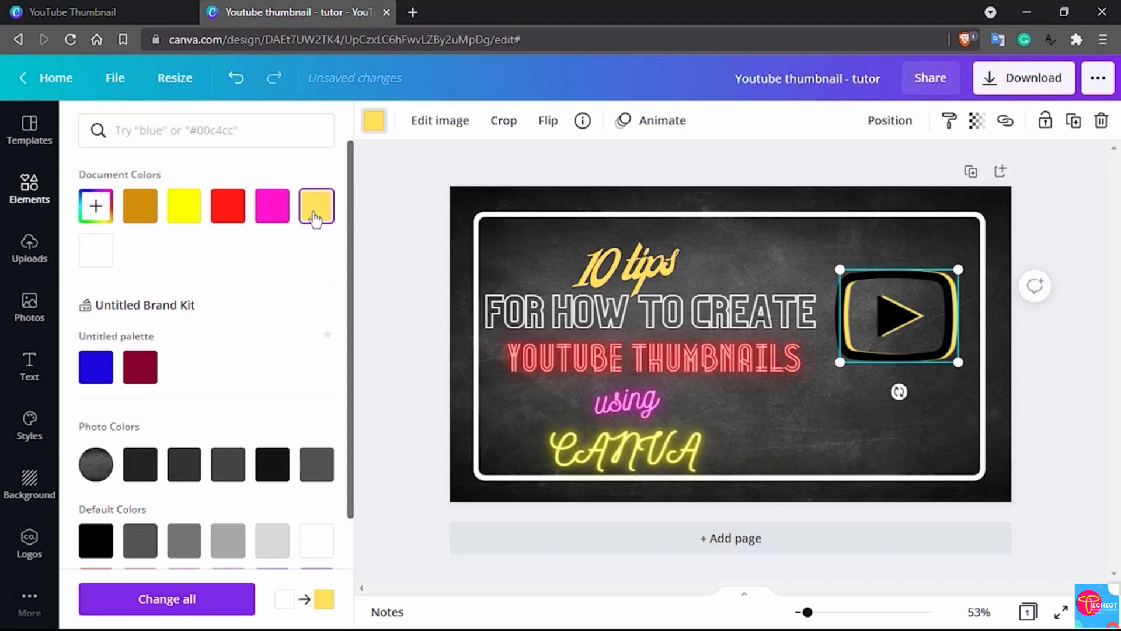
pyautogui.click(223, 213)
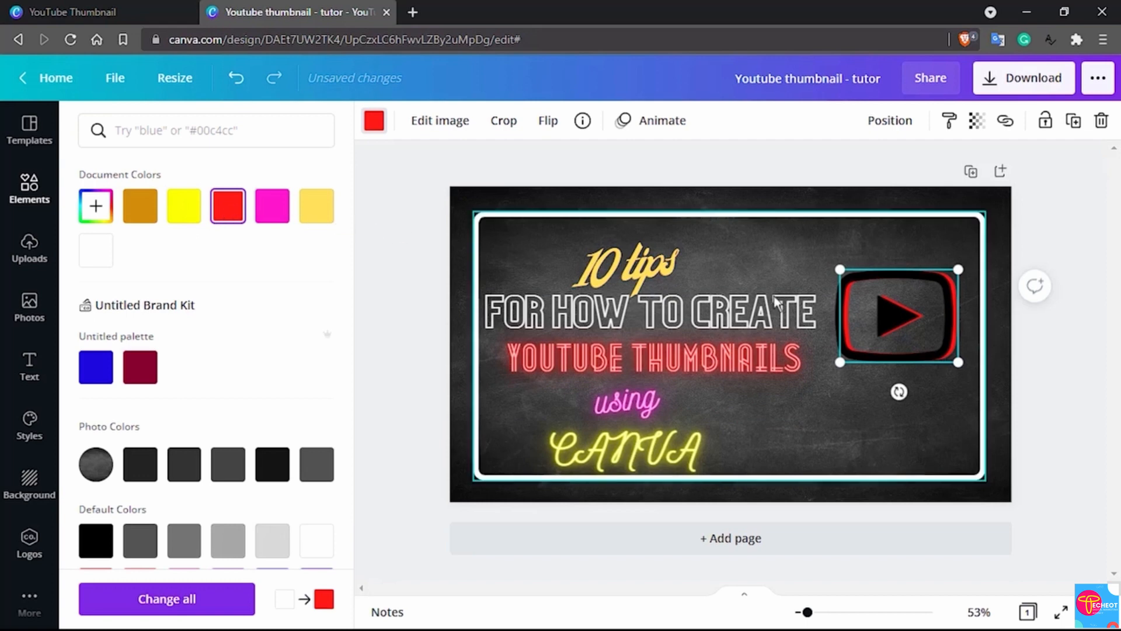
# Step: Group the black and red play-button logos into one object
pyautogui.click(896, 319)
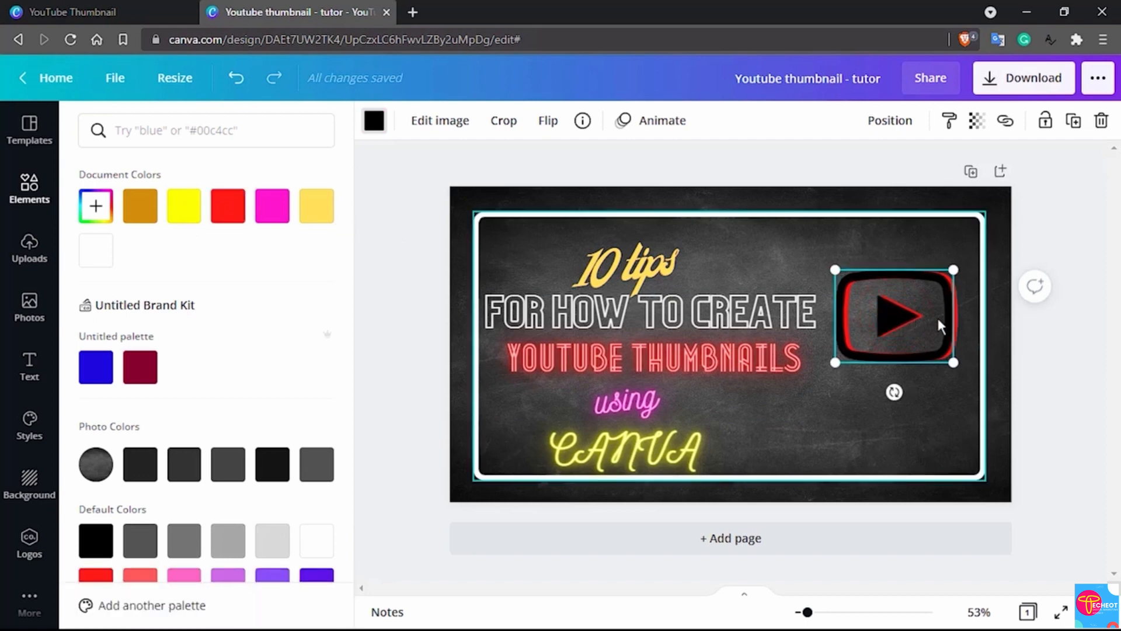
pyautogui.keyDown('shift'); pyautogui.click(957, 320); pyautogui.keyUp('shift')
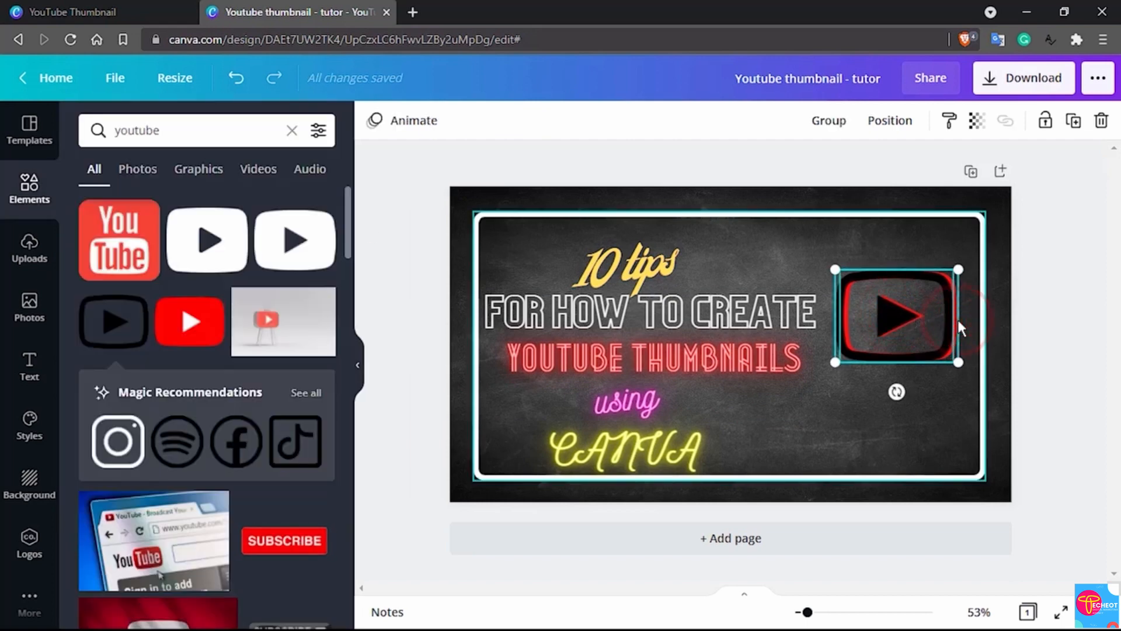
pyautogui.click(827, 131)
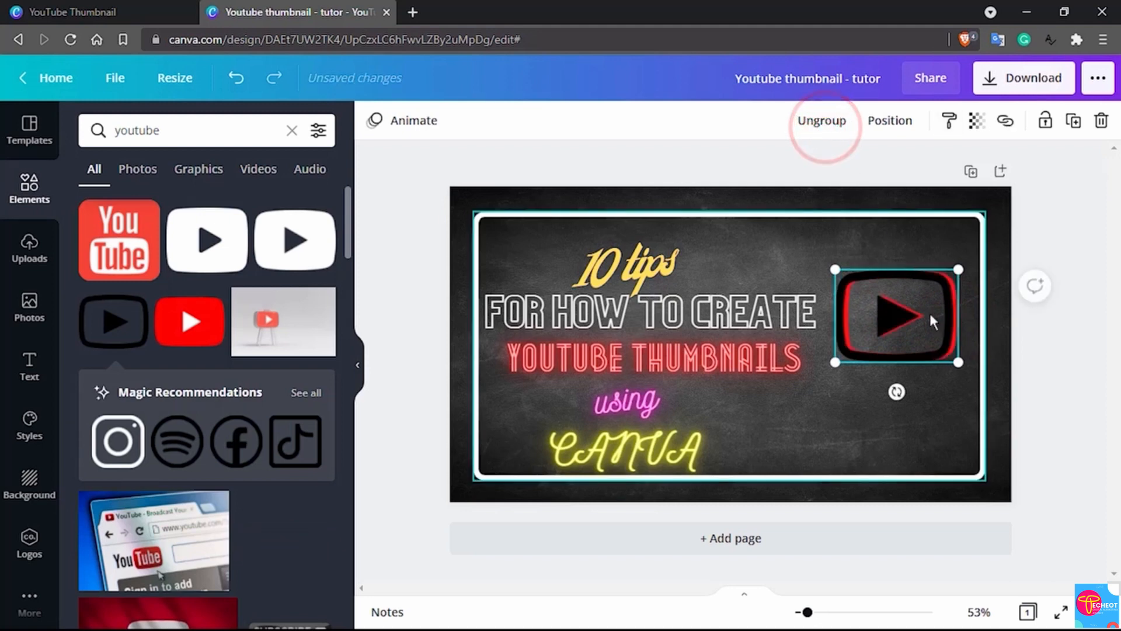
# Step: Shrink the grouped play-button logo slightly and move it towards the upper-right corner inside the border
pyautogui.moveTo(939, 353); pyautogui.dragTo(918, 337)
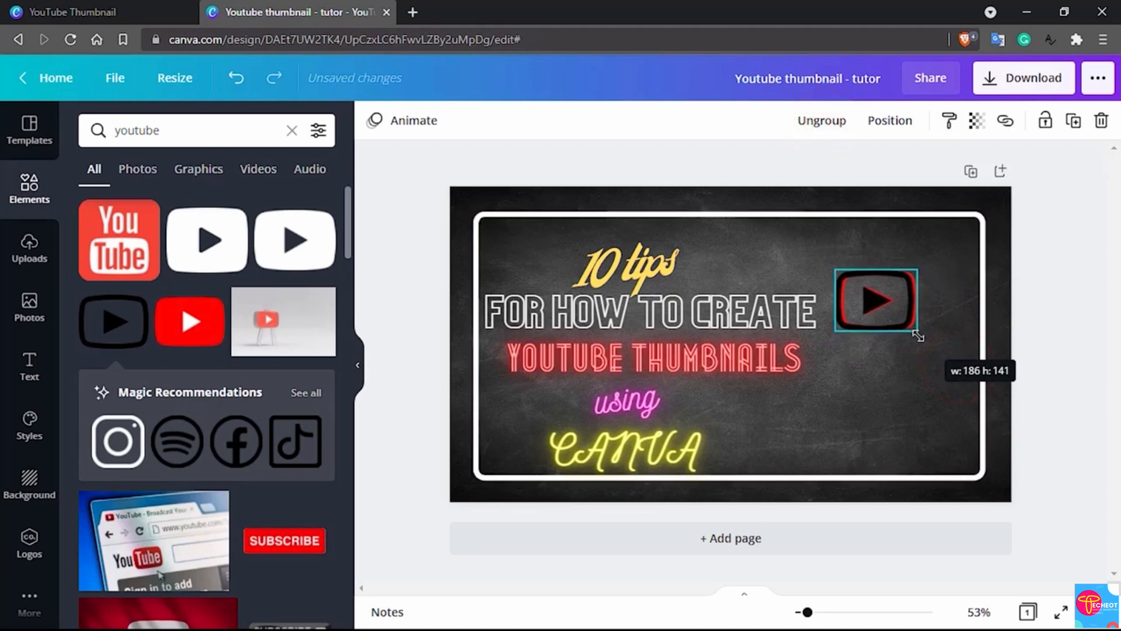
pyautogui.moveTo(883, 286); pyautogui.dragTo(913, 261)
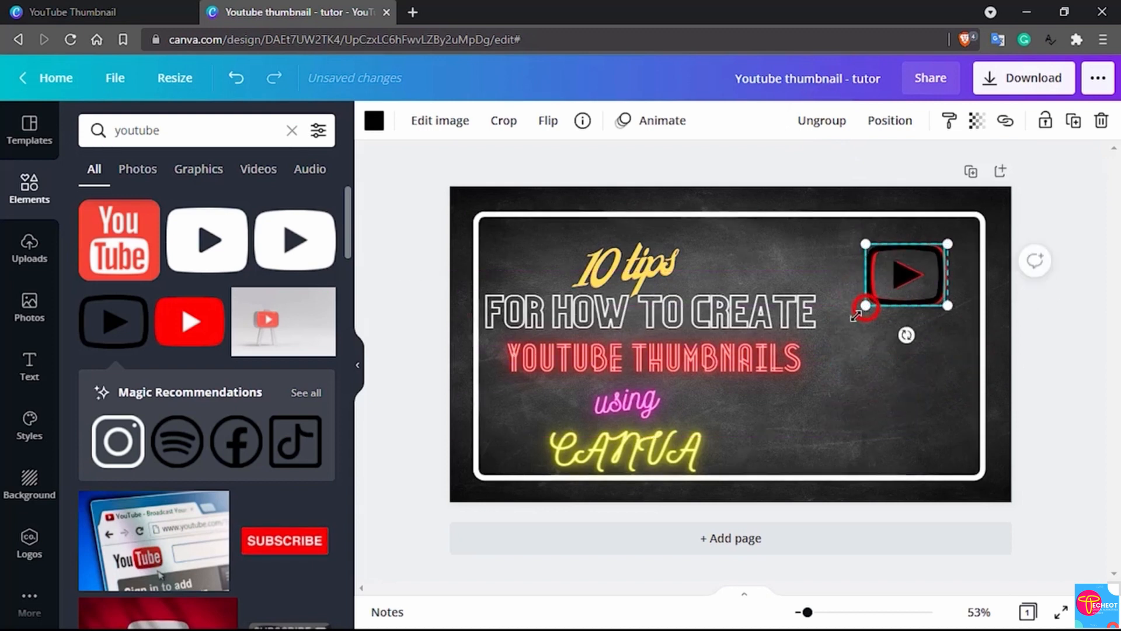
pyautogui.moveTo(865, 306); pyautogui.dragTo(844, 322)
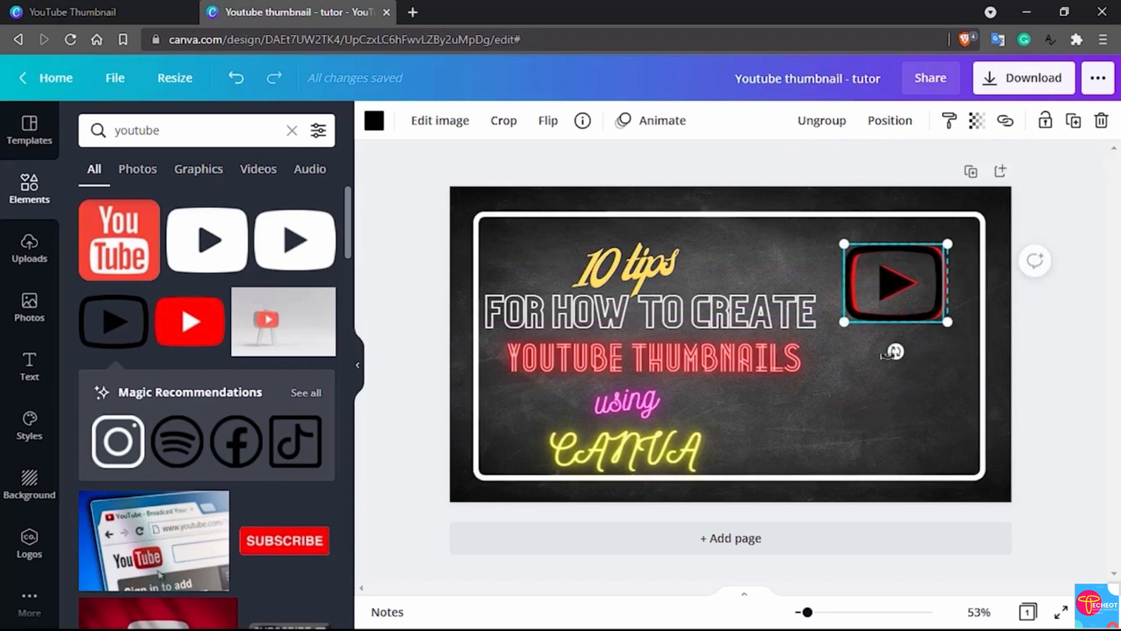
# Step: Tilt the grouped play-button logo slightly counterclockwise
pyautogui.moveTo(894, 352)
pyautogui.mouseDown()
pyautogui.moveTo(904, 353)
pyautogui.moveTo(895, 372)
pyautogui.mouseUp()
pyautogui.click(871, 415)
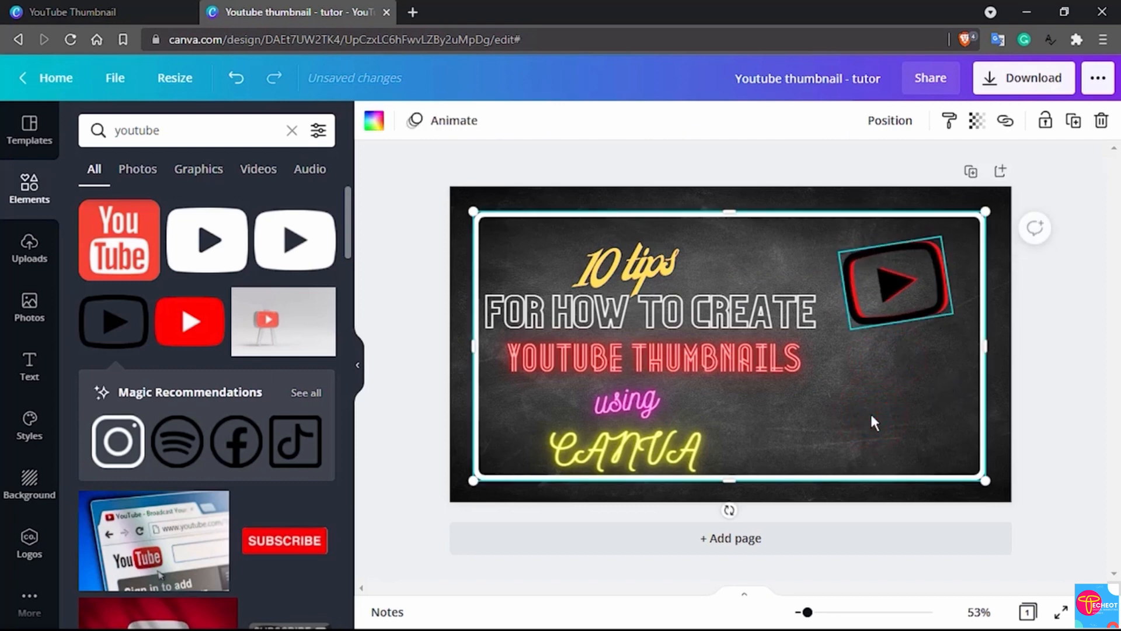
# Step: Search the elements for "canva" and add the animated blue gradient Canva wordmark to the thumbnail
pyautogui.doubleClick(146, 130)
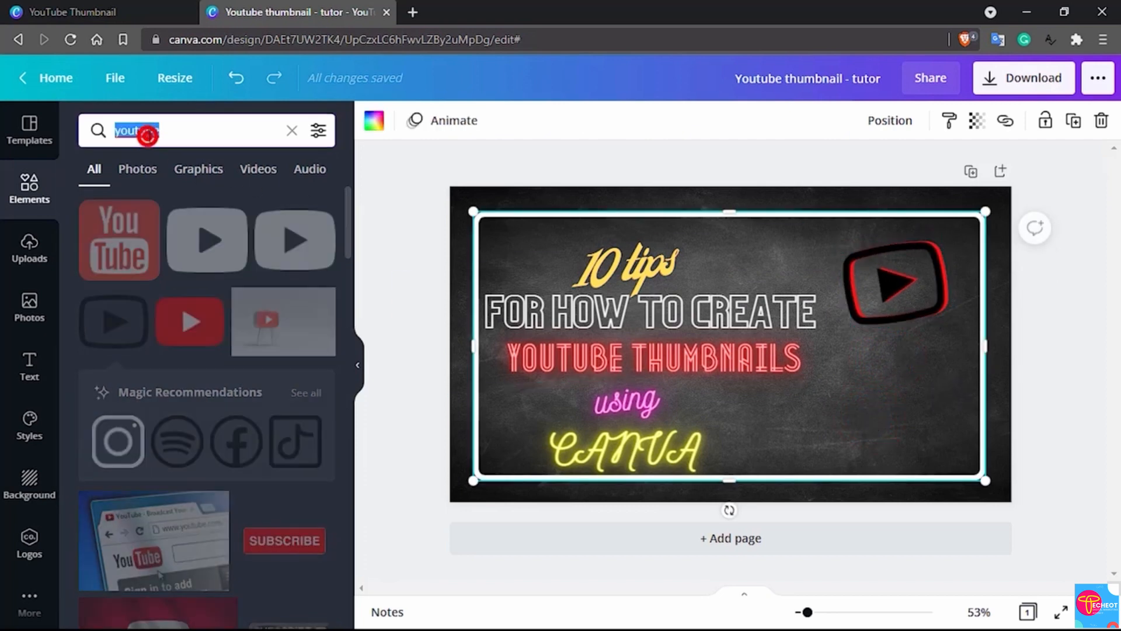
pyautogui.write('canva')
pyautogui.press('Return')
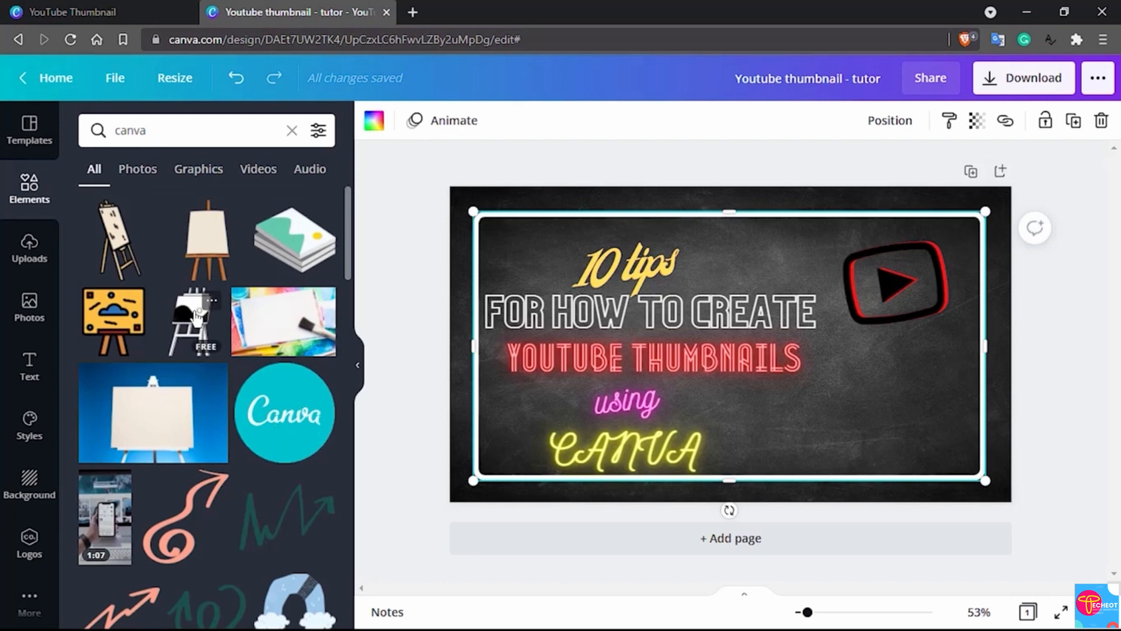
pyautogui.scroll(-2, 197, 320)
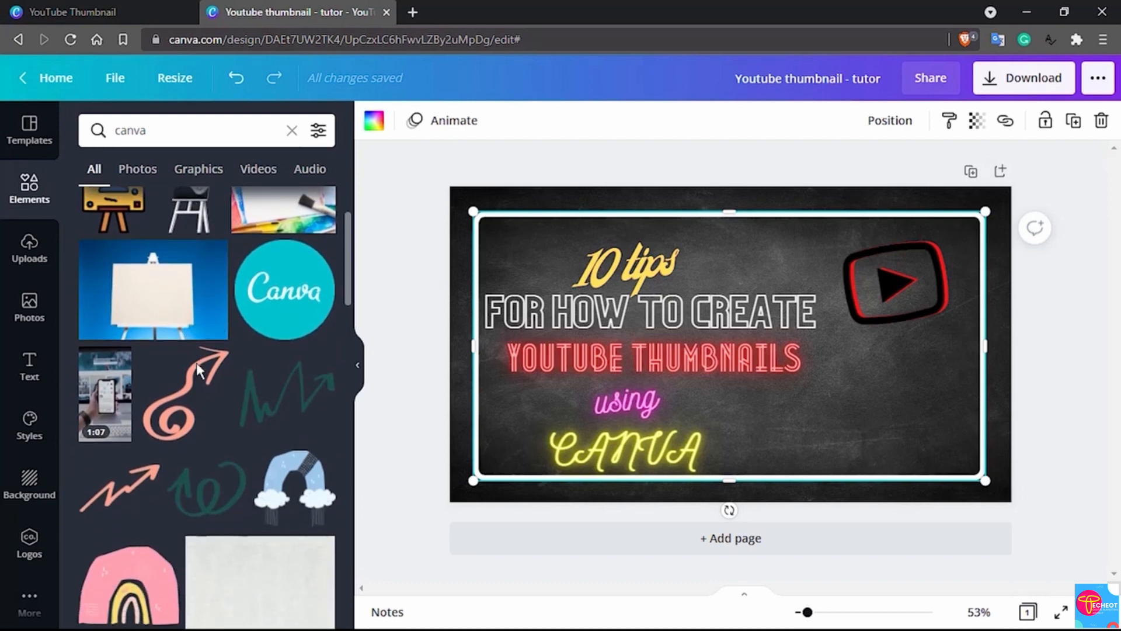
pyautogui.scroll(-2, 160, 351)
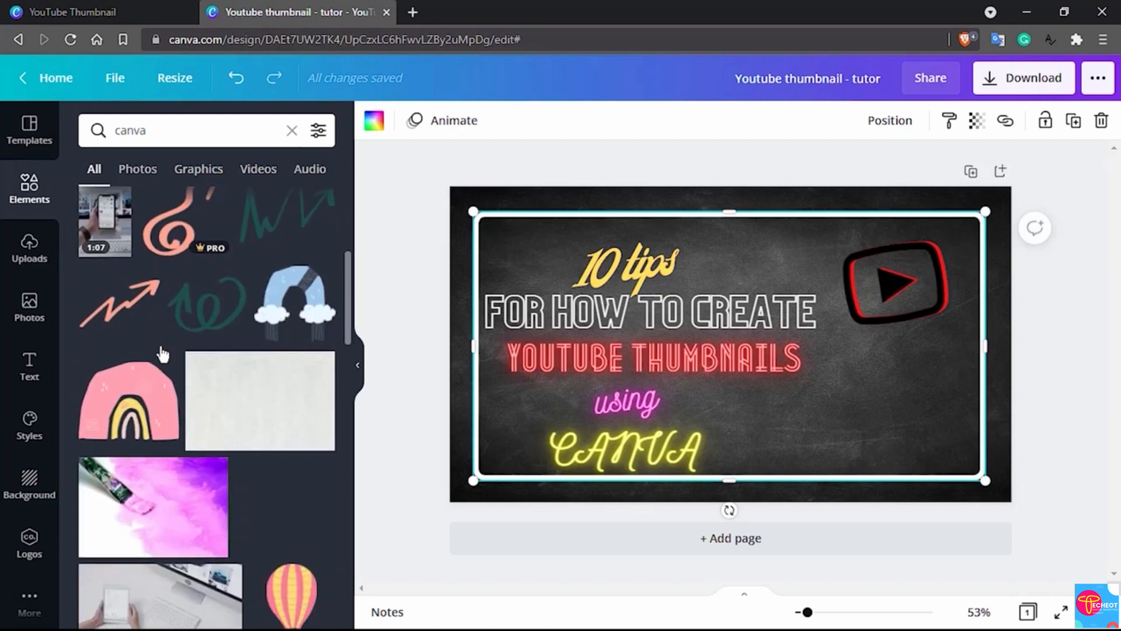
pyautogui.scroll(3, 247, 363)
pyautogui.scroll(-8, 254, 364)
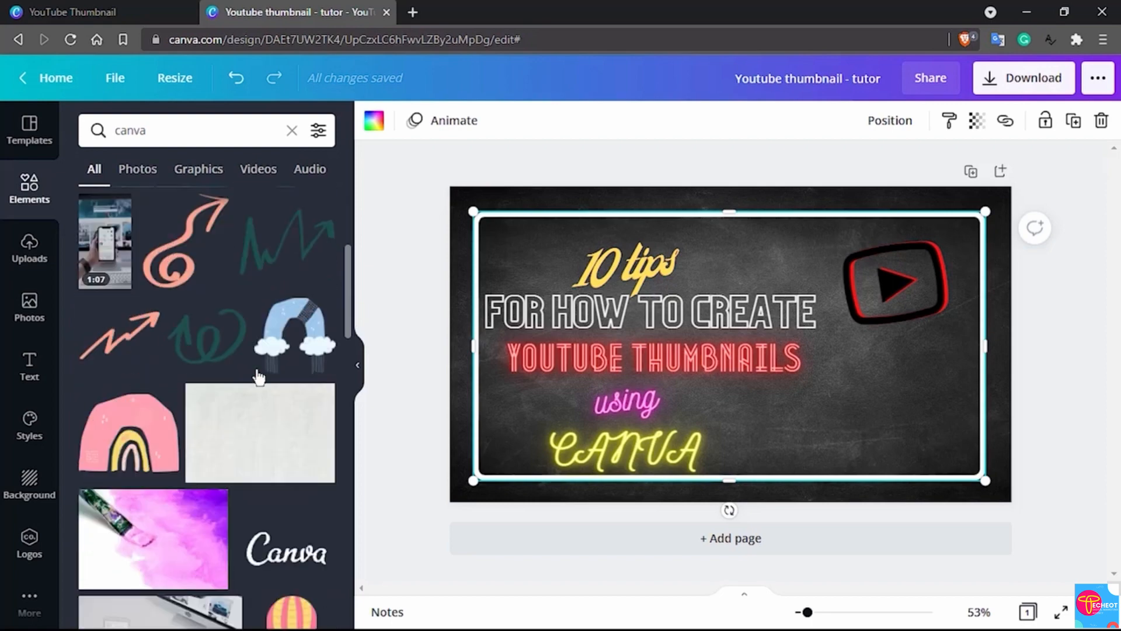
pyautogui.moveTo(280, 298)
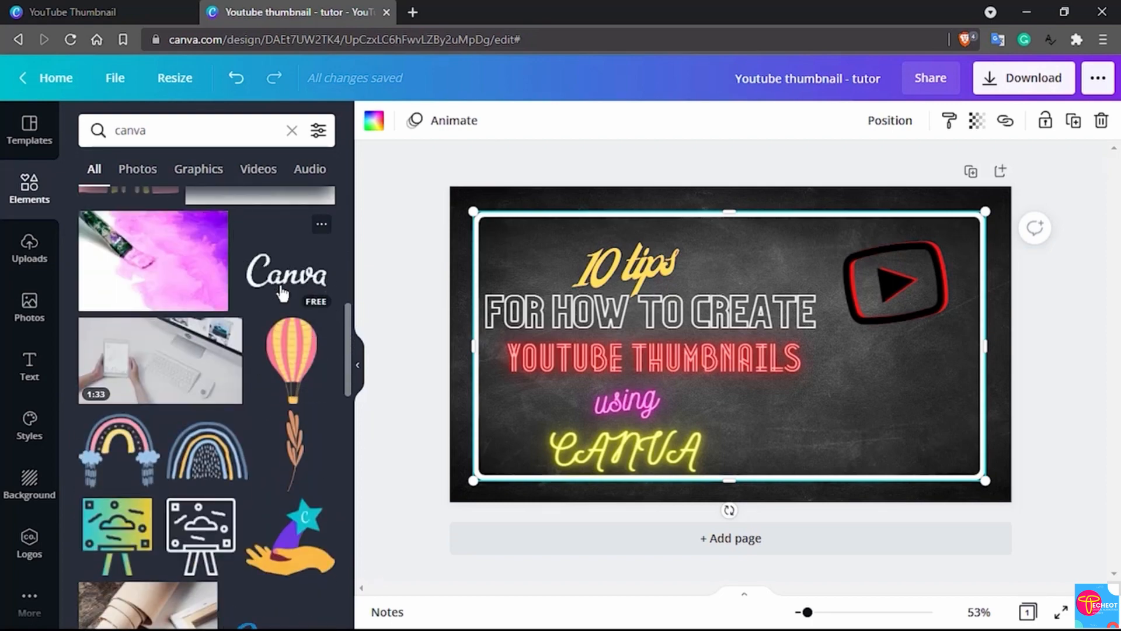
pyautogui.scroll(-3, 282, 293)
pyautogui.moveTo(274, 497)
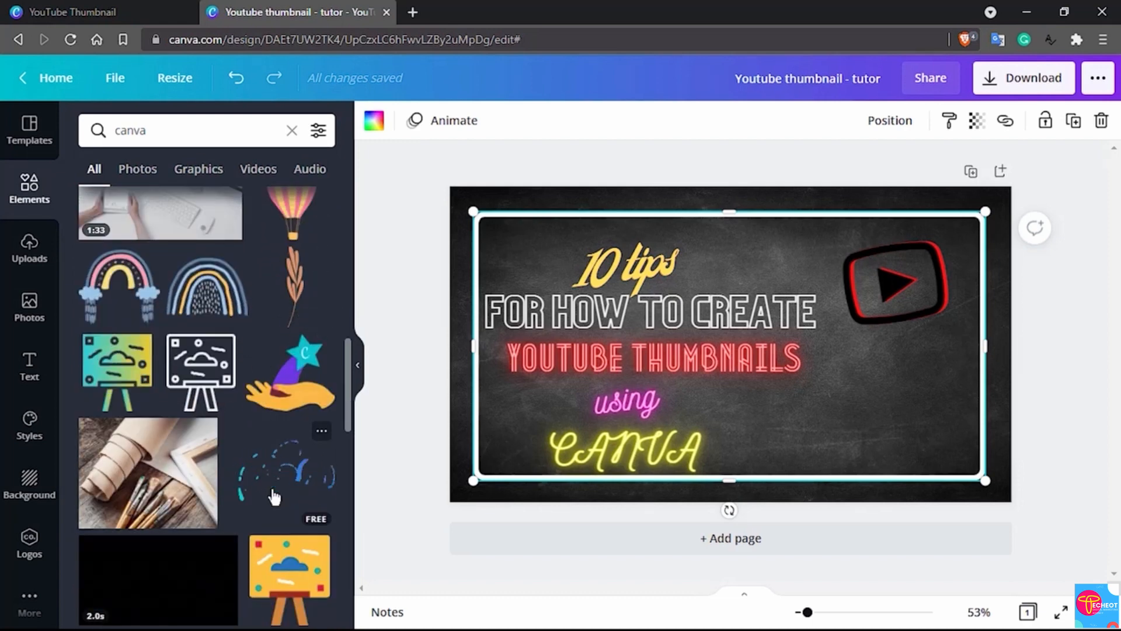
pyautogui.moveTo(274, 496); pyautogui.dragTo(674, 331)
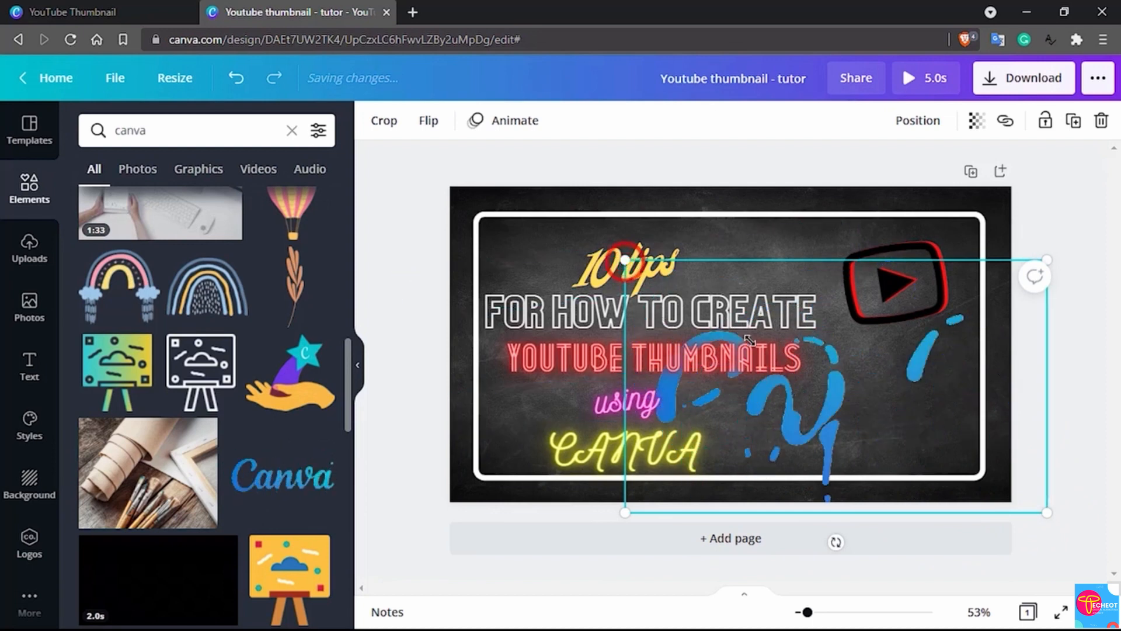
# Step: Shrink the Canva wordmark to roughly half its size and move it inside the border's lower-right area
pyautogui.moveTo(625, 259); pyautogui.dragTo(854, 415)
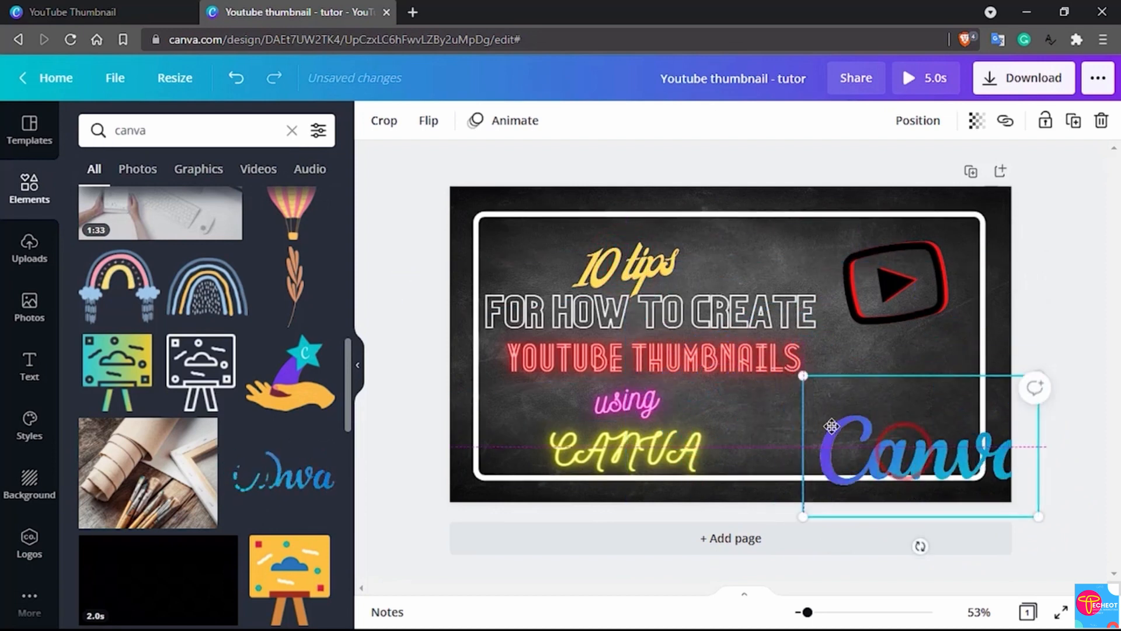
pyautogui.moveTo(812, 457); pyautogui.dragTo(718, 415)
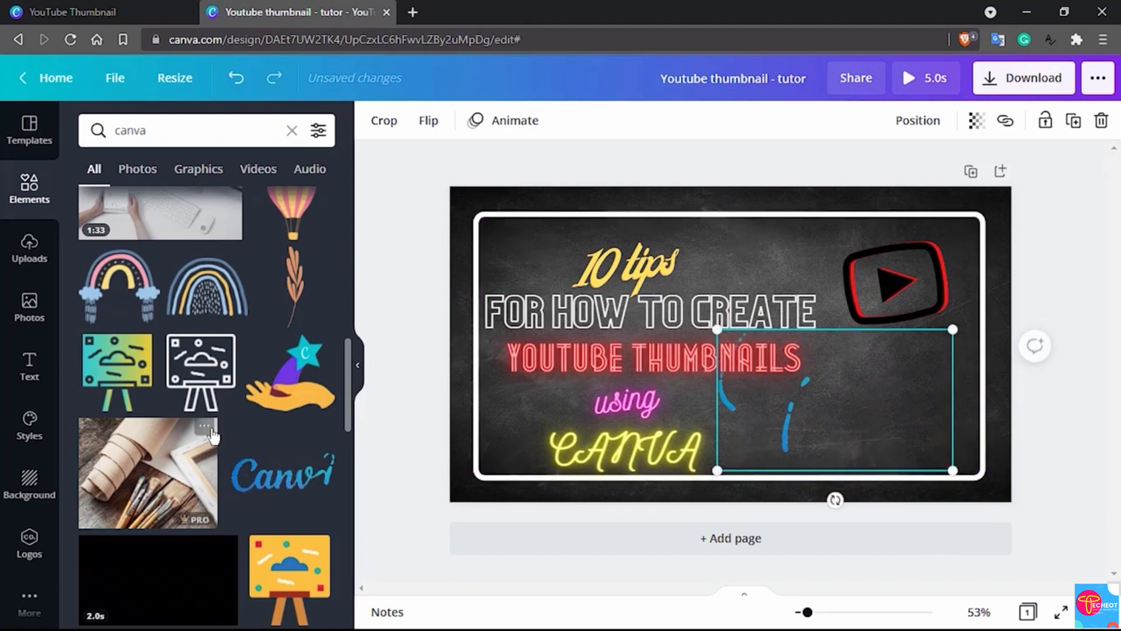
pyautogui.scroll(6, 213, 435)
pyautogui.scroll(5, 213, 435)
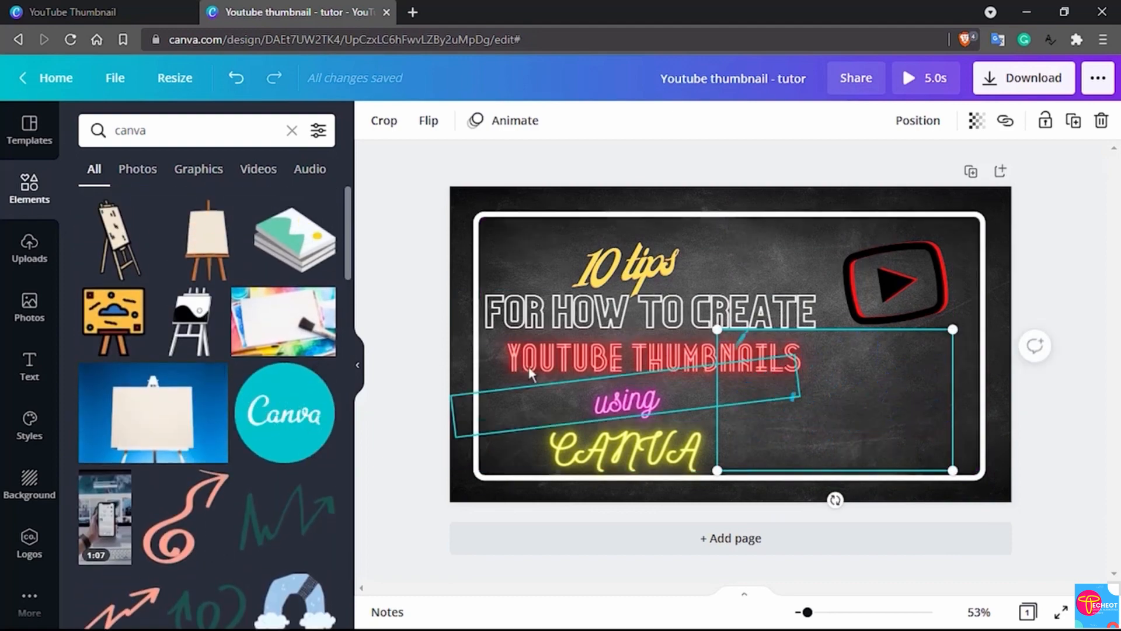
# Step: Shrink the Canva wordmark further and place it tilted slightly clockwise in the border's lower-right corner
pyautogui.moveTo(717, 329); pyautogui.dragTo(794, 461)
pyautogui.moveTo(874, 499)
pyautogui.mouseDown()
pyautogui.moveTo(915, 498)
pyautogui.moveTo(856, 501)
pyautogui.mouseUp()
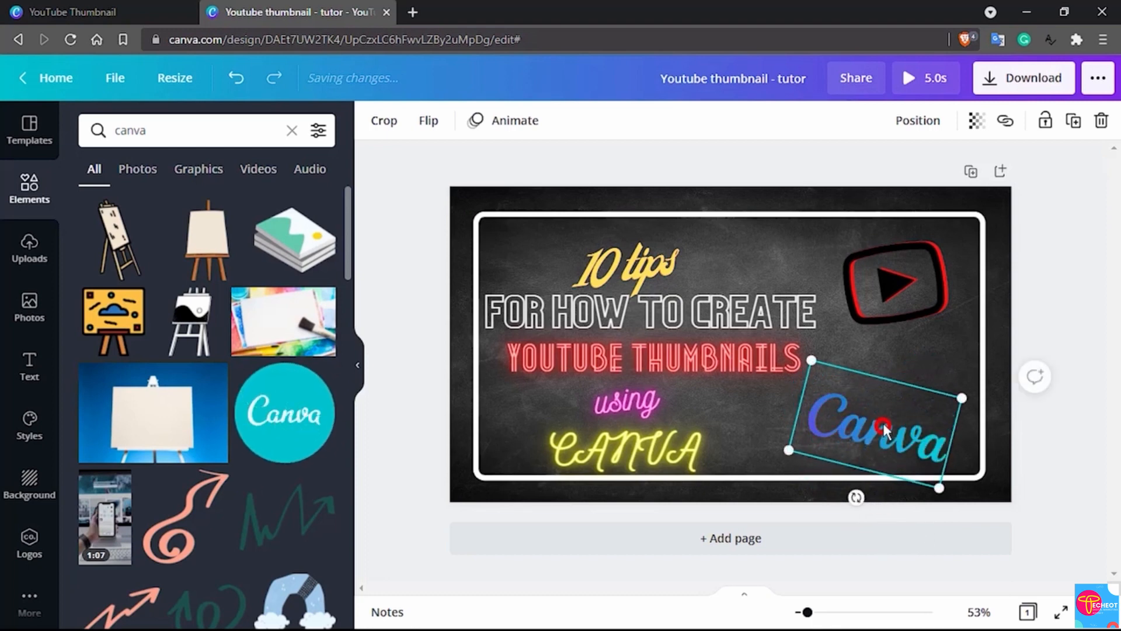
pyautogui.moveTo(882, 423)
pyautogui.mouseDown()
pyautogui.moveTo(905, 404)
pyautogui.moveTo(888, 405)
pyautogui.mouseUp()
pyautogui.click(772, 411)
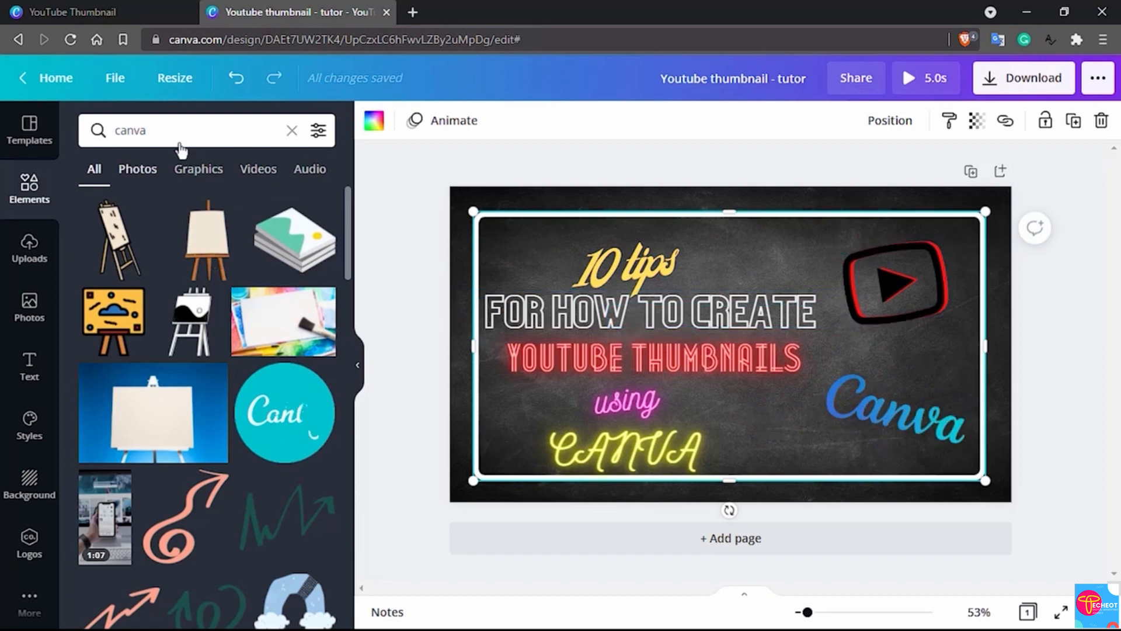
# Step: Add the pointing teacher in a pink shirt from a "tutor" element search and flip it horizontally
pyautogui.click(155, 130)
pyautogui.doubleClick(156, 130)
pyautogui.write('tu')
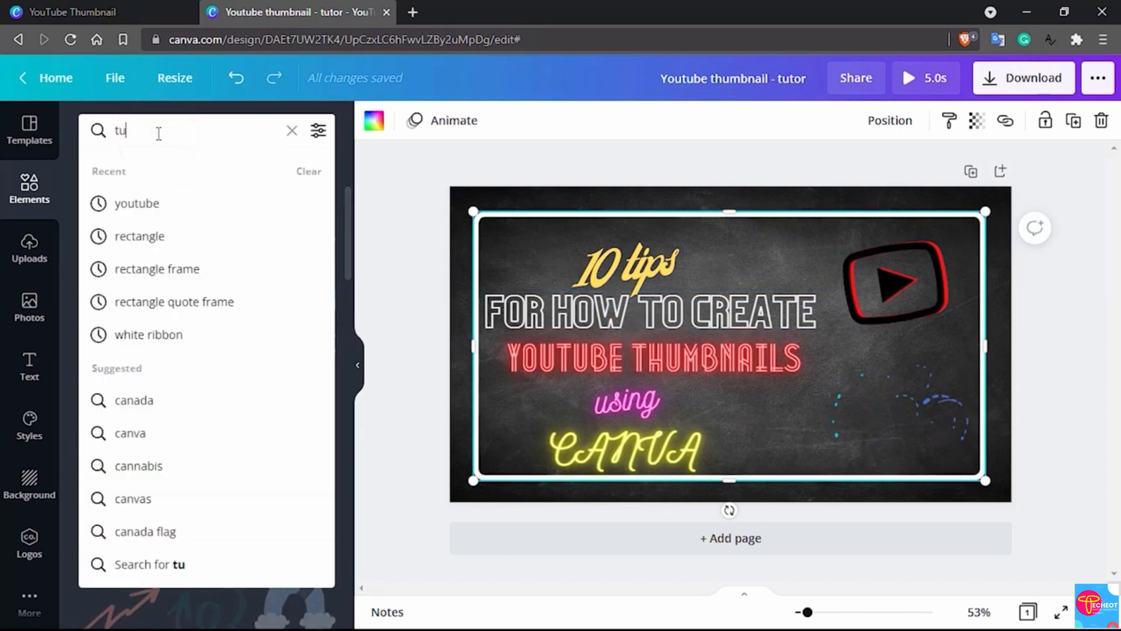
pyautogui.write('tor')
pyautogui.press('Return')
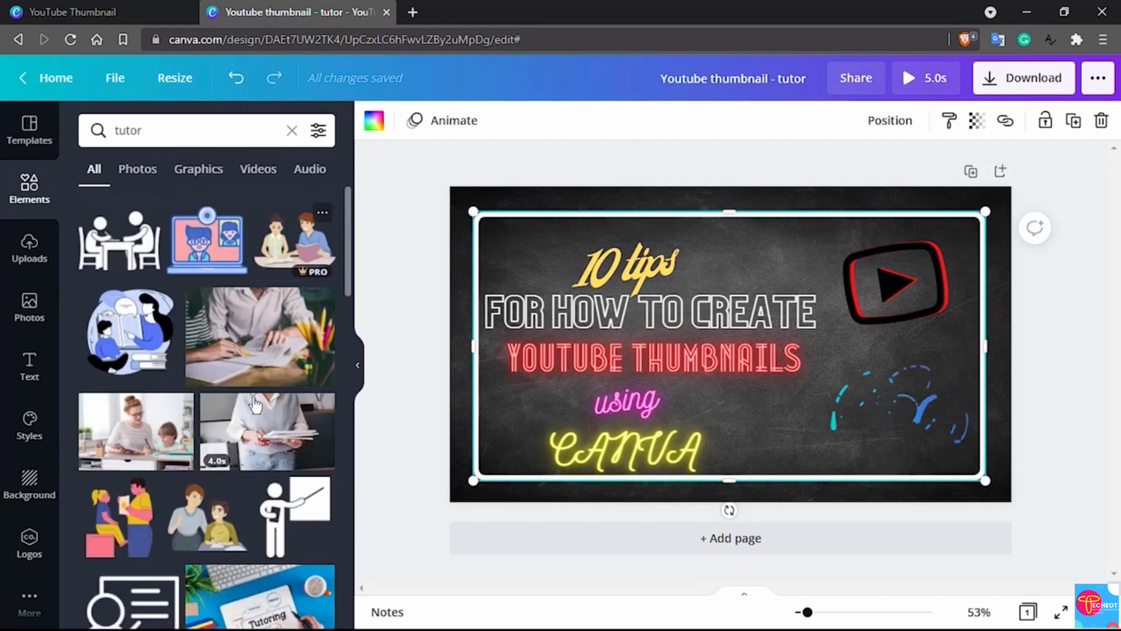
pyautogui.scroll(-4, 255, 404)
pyautogui.scroll(-2, 255, 404)
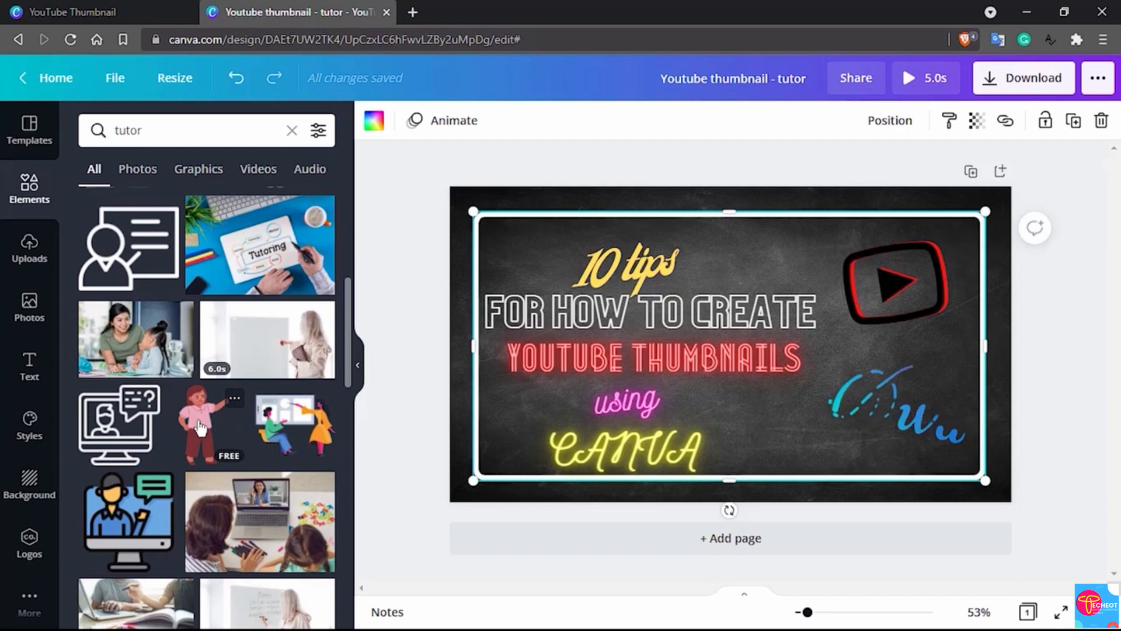
pyautogui.moveTo(200, 428); pyautogui.dragTo(871, 320)
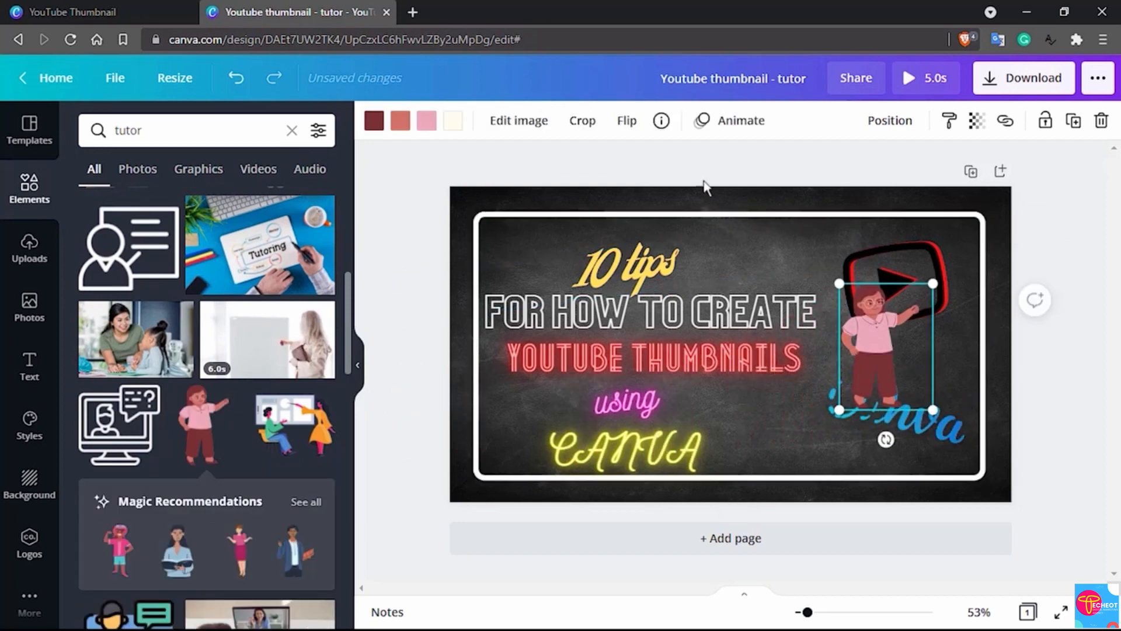
pyautogui.click(626, 120)
pyautogui.click(658, 164)
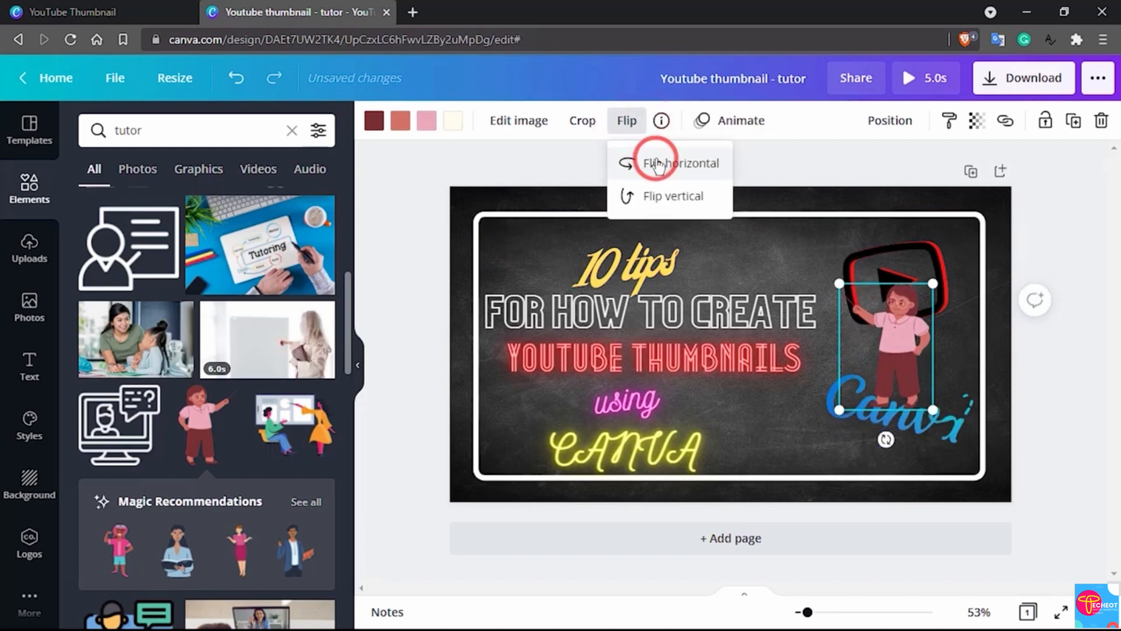
# Step: Delete the Canva wordmark and the grouped play-button logo behind the teacher illustration
pyautogui.click(930, 248)
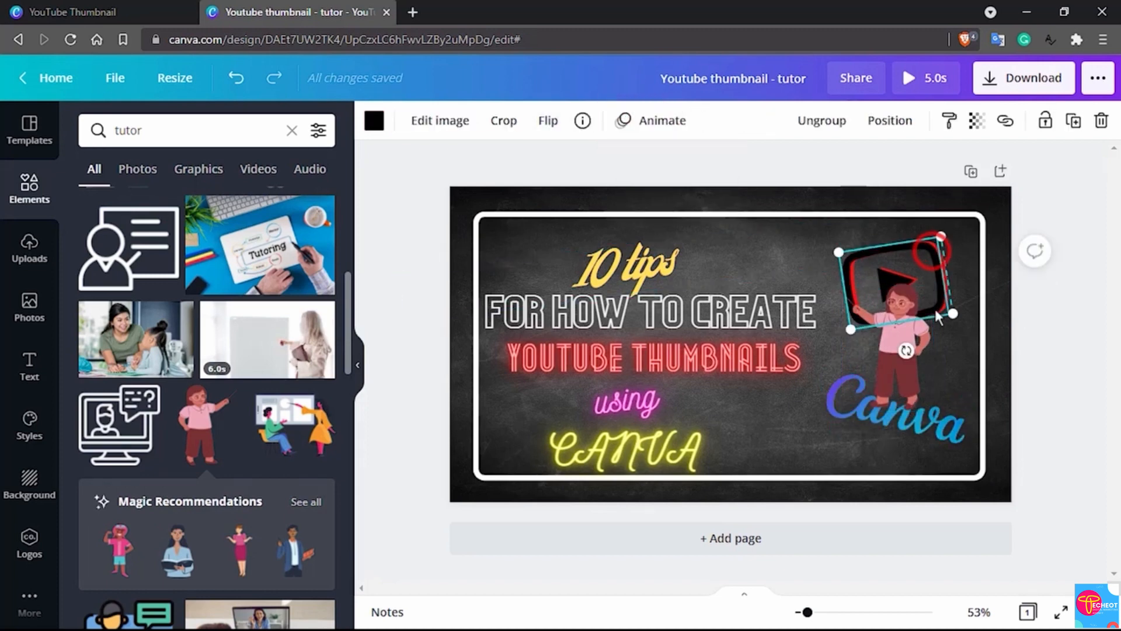
pyautogui.click(940, 429)
pyautogui.press('Delete')
pyautogui.click(934, 257)
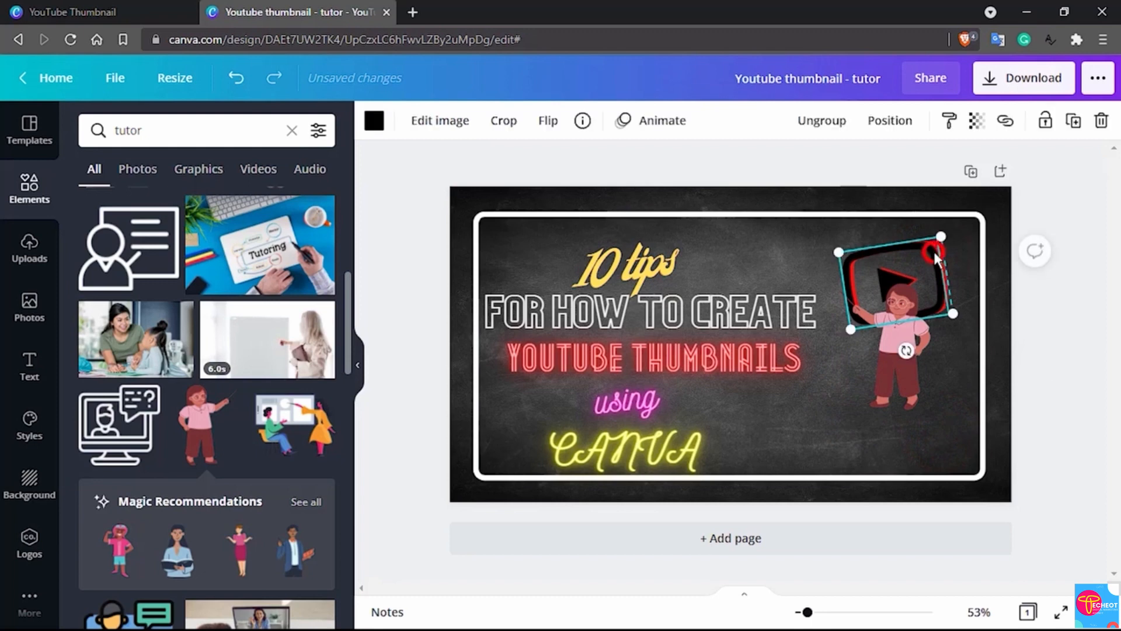
pyautogui.press('Delete')
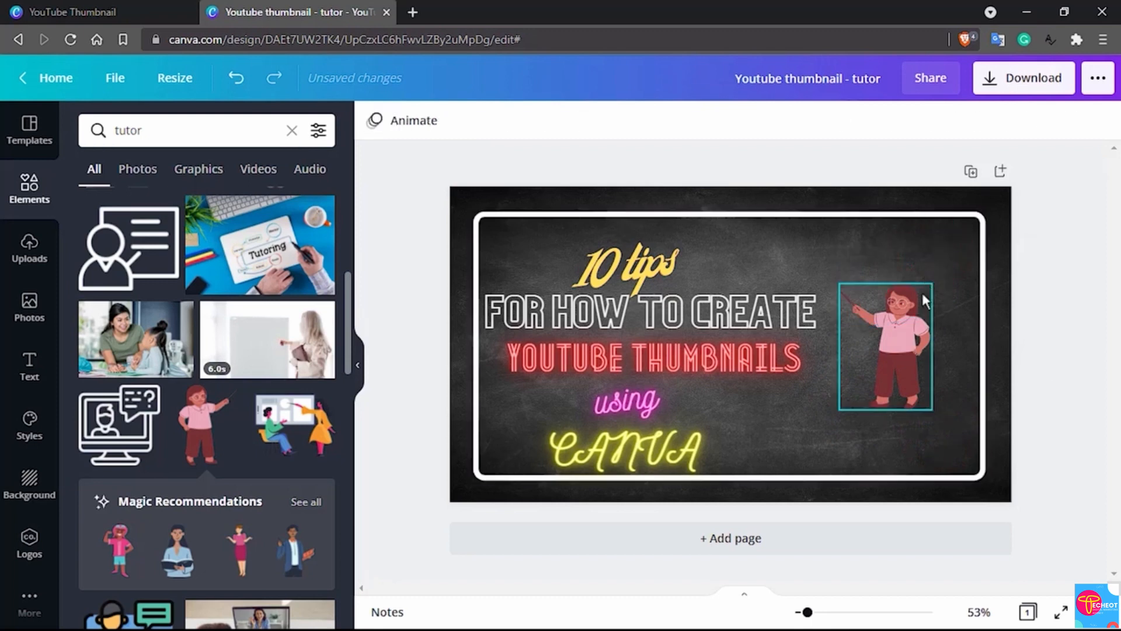
# Step: Undo the deletion of the play-button logo and the Canva wordmark
pyautogui.click(923, 298)
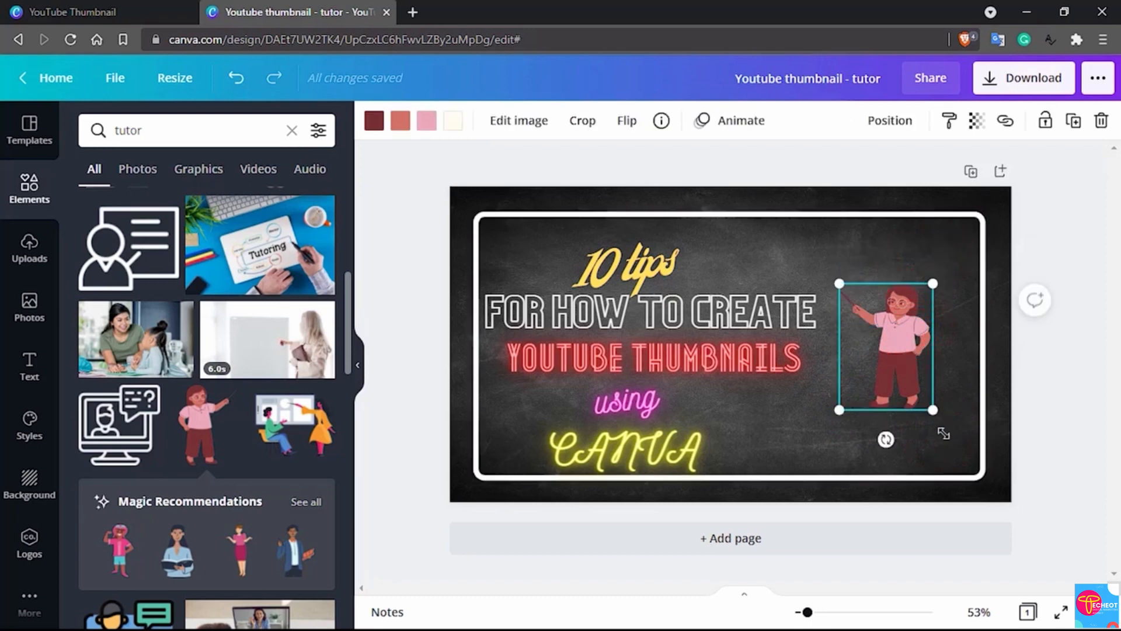
pyautogui.hotkey('ctrl', 'z')
pyautogui.hotkey('ctrl', 'z')
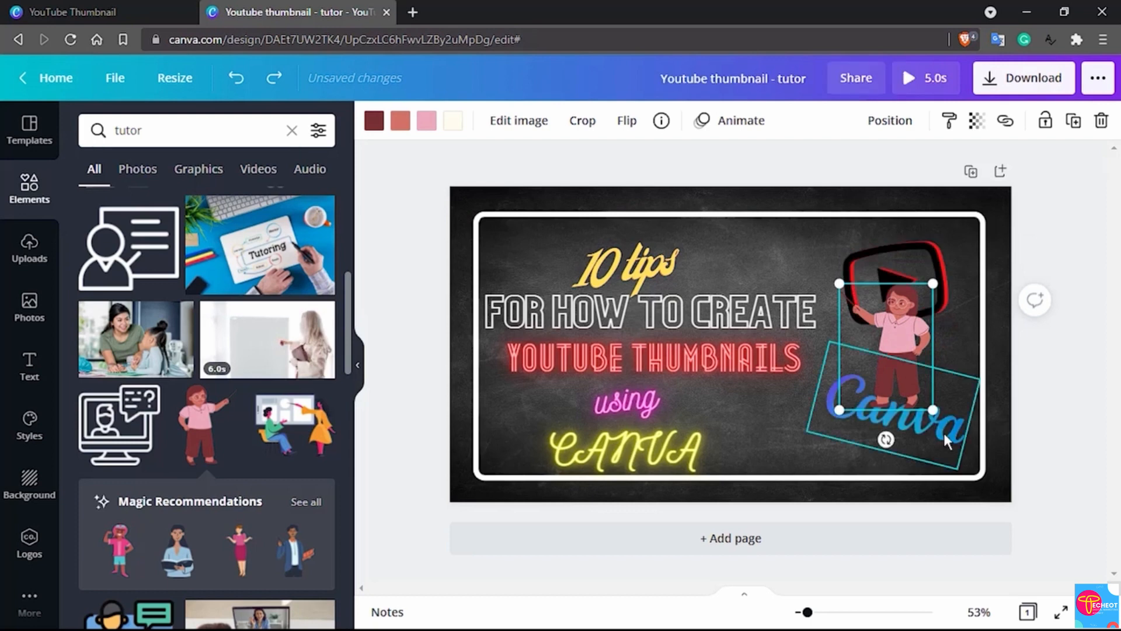
pyautogui.click(944, 434)
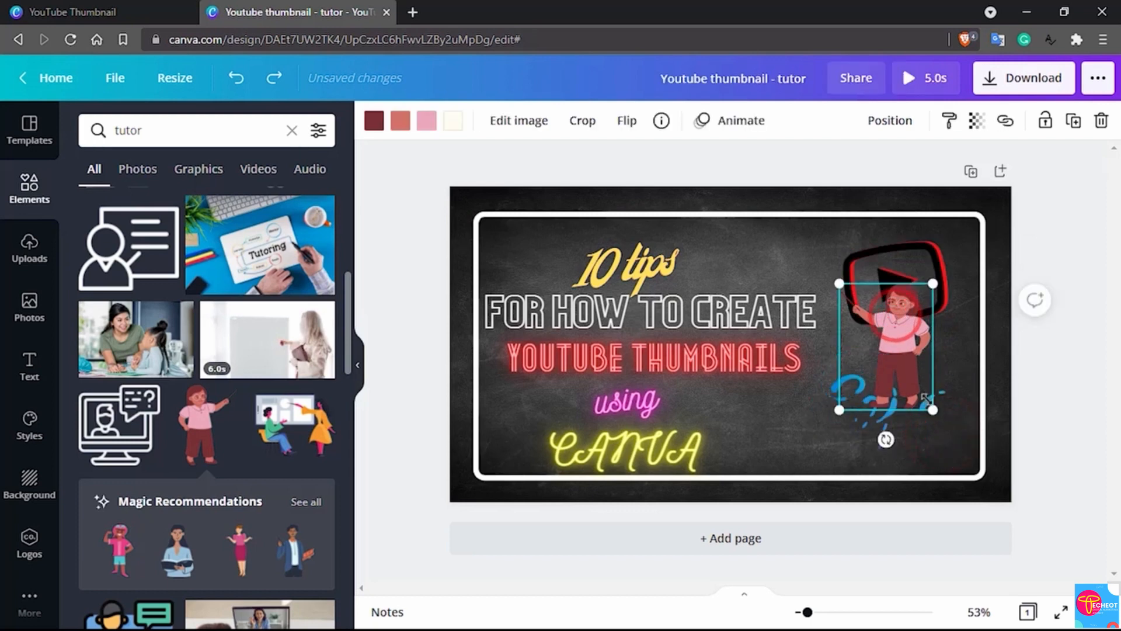
# Step: Enlarge the teacher illustration to nearly the border's full height and position it inside the right edge
pyautogui.moveTo(933, 410); pyautogui.dragTo(974, 454)
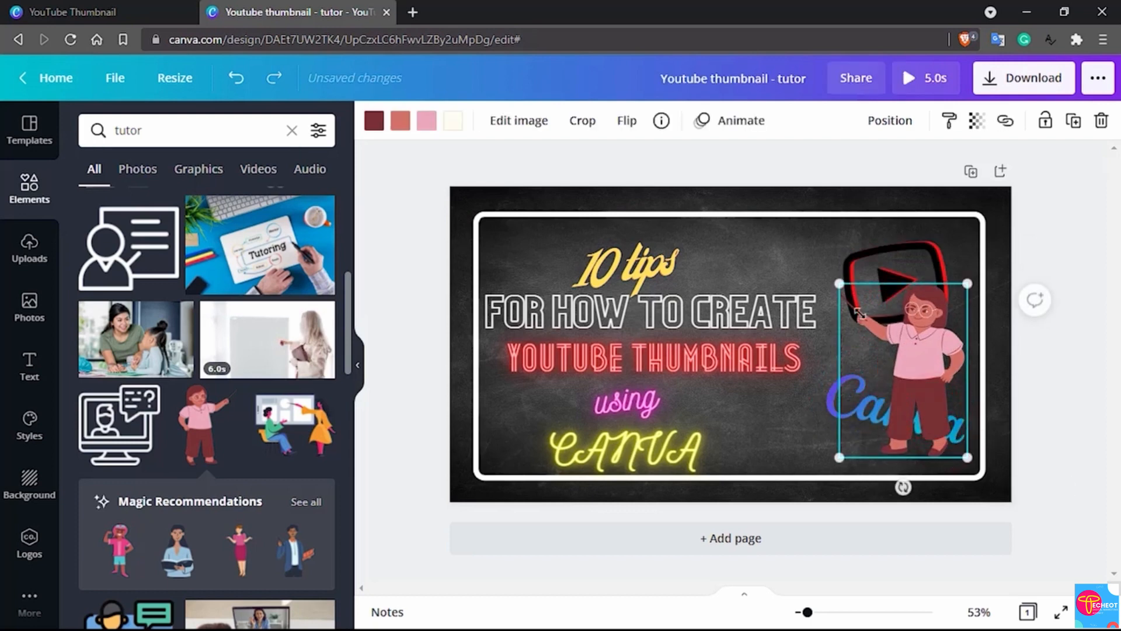
pyautogui.moveTo(834, 278); pyautogui.dragTo(792, 239)
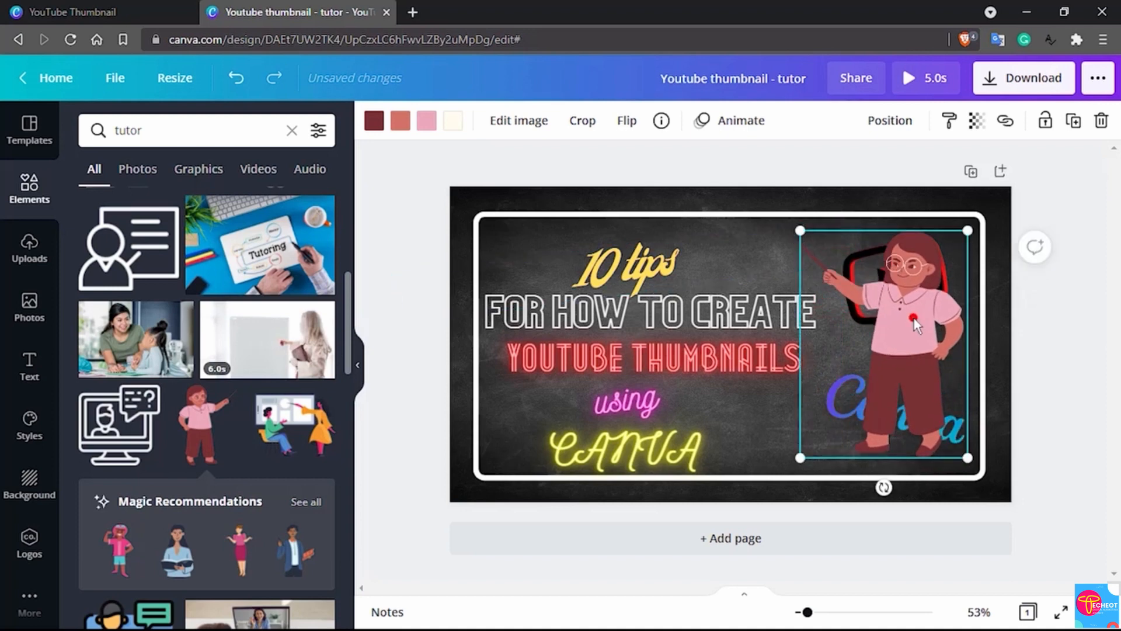
pyautogui.click(913, 317)
pyautogui.moveTo(917, 330)
pyautogui.mouseDown()
pyautogui.moveTo(915, 343)
pyautogui.moveTo(905, 333)
pyautogui.mouseUp()
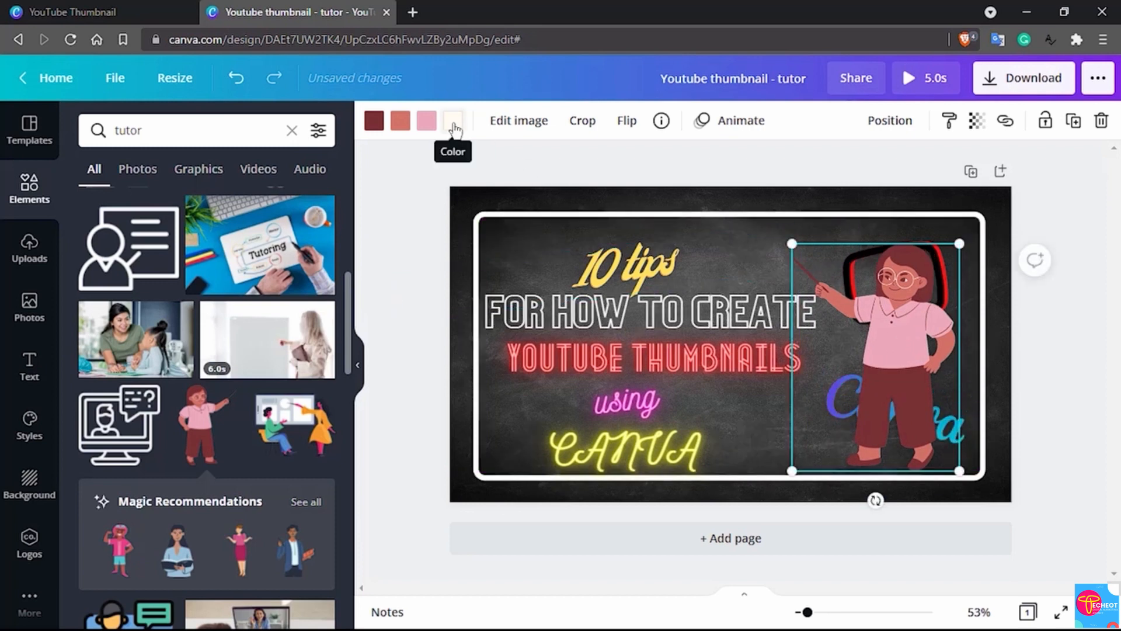
pyautogui.click(1076, 325)
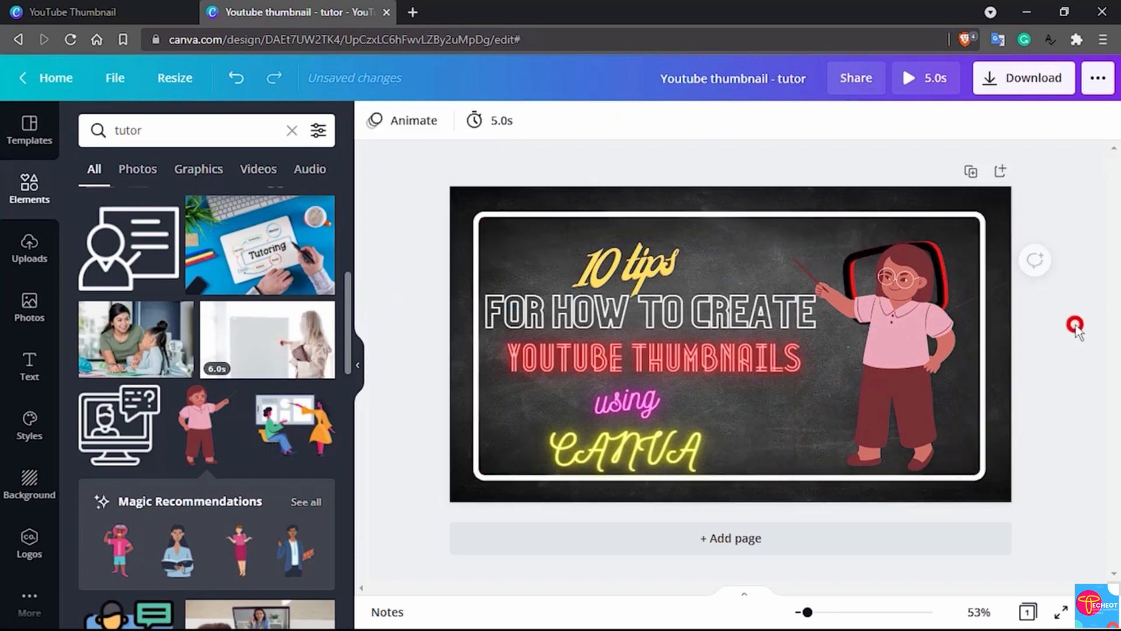
pyautogui.click(910, 329)
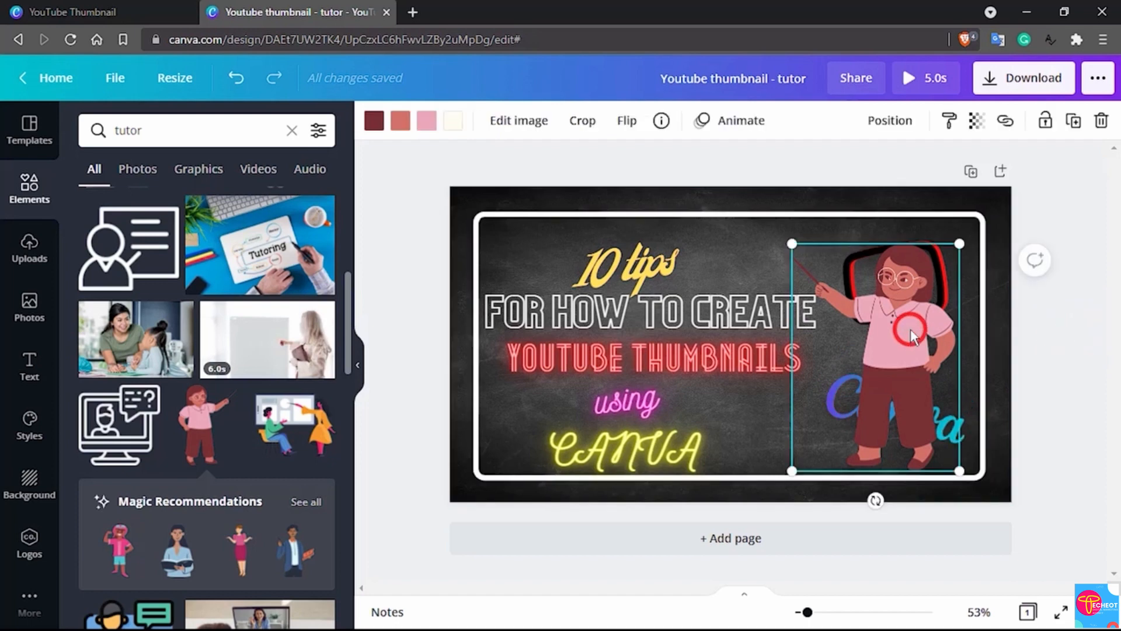
pyautogui.scroll(-3, 247, 380)
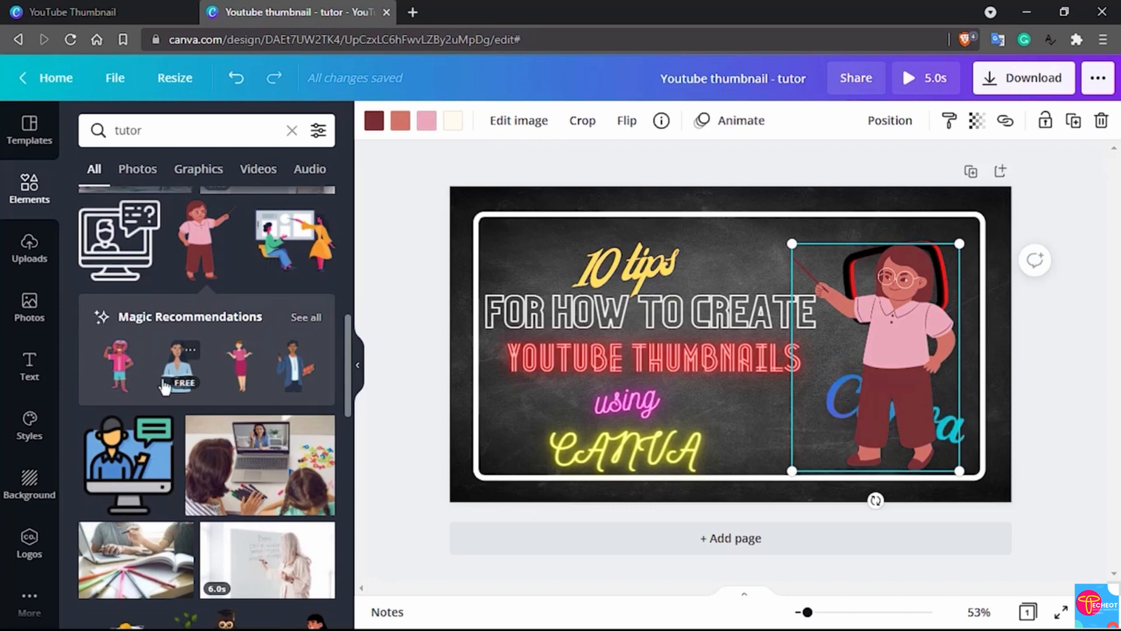
pyautogui.scroll(-3, 251, 409)
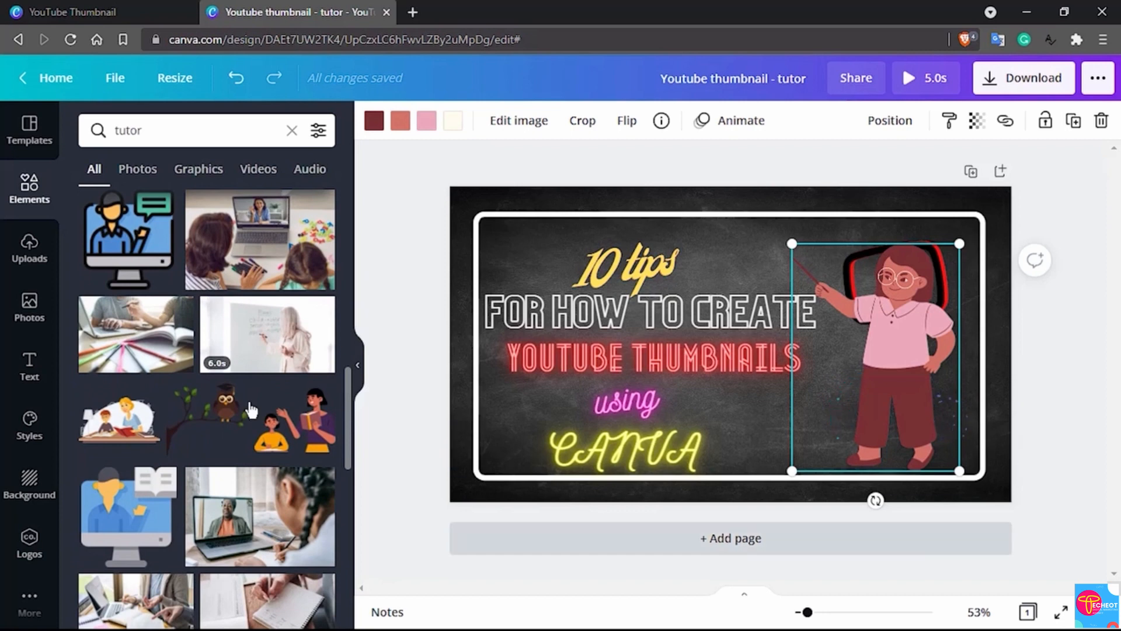
pyautogui.click(1074, 387)
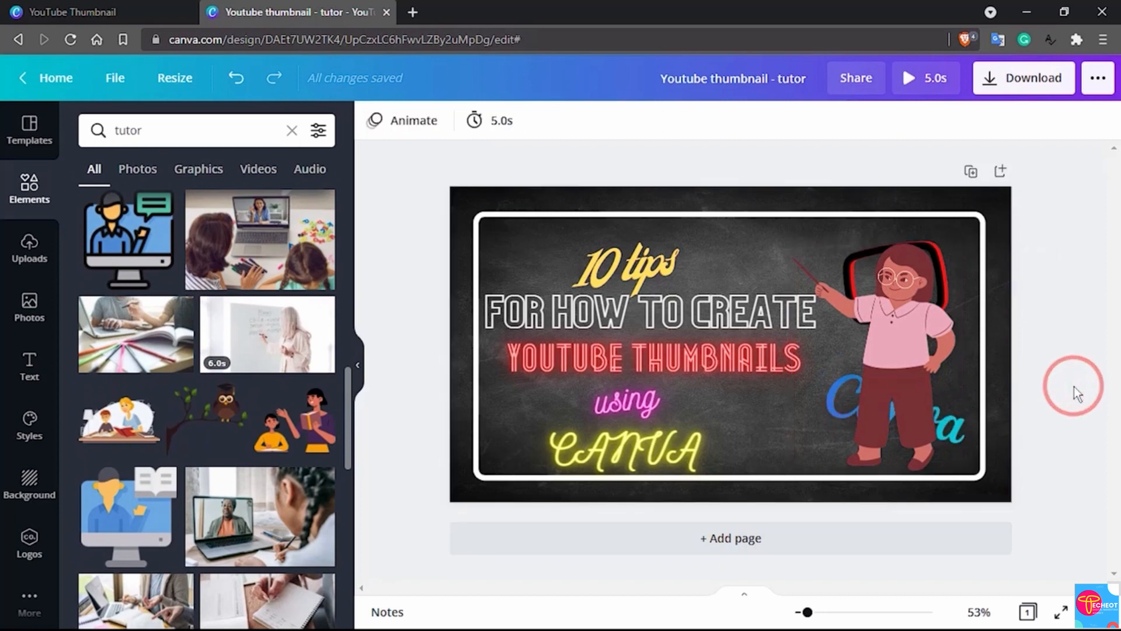
# Step: Move the teacher illustration left so it clears the play-button logo, and select the yellow CANVA text line
pyautogui.click(941, 268)
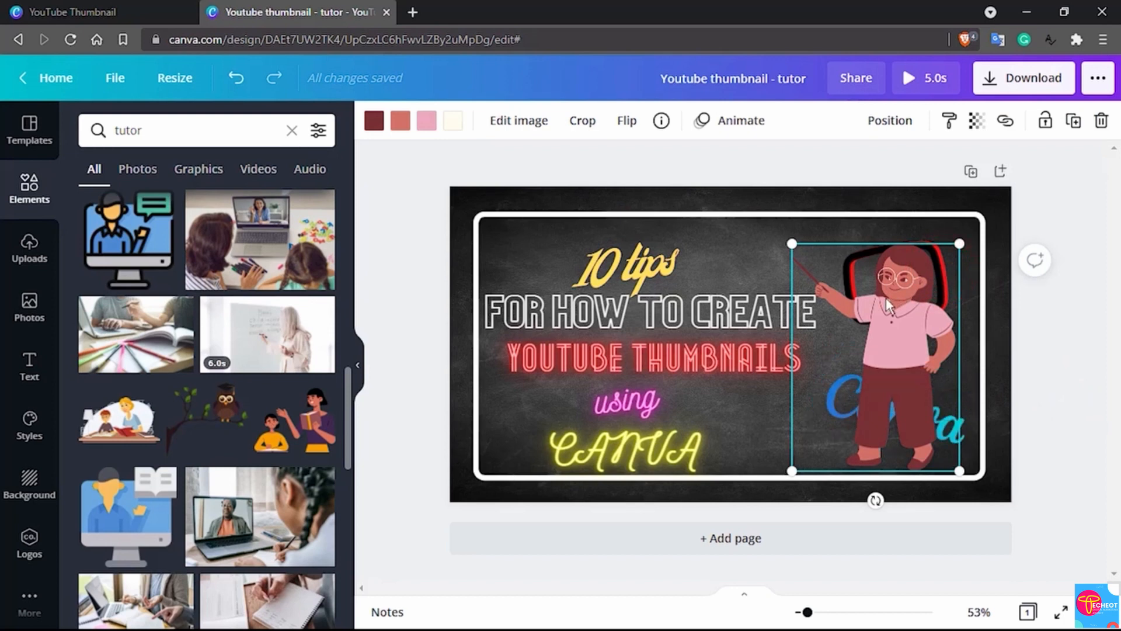
pyautogui.moveTo(885, 297); pyautogui.dragTo(783, 305)
pyautogui.click(944, 419)
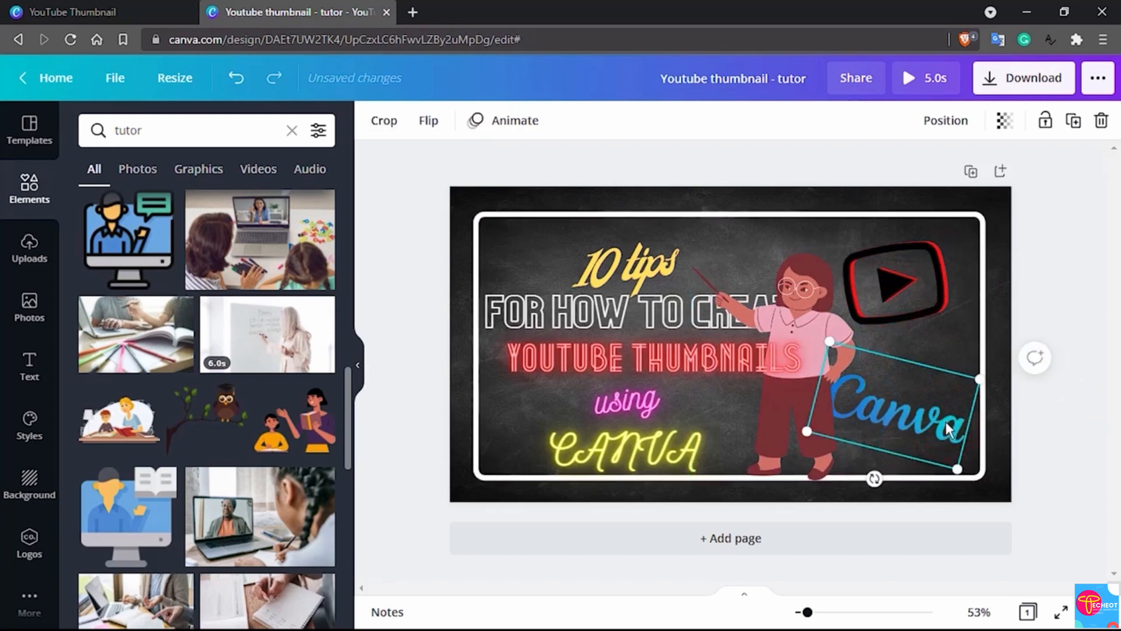
pyautogui.click(657, 441)
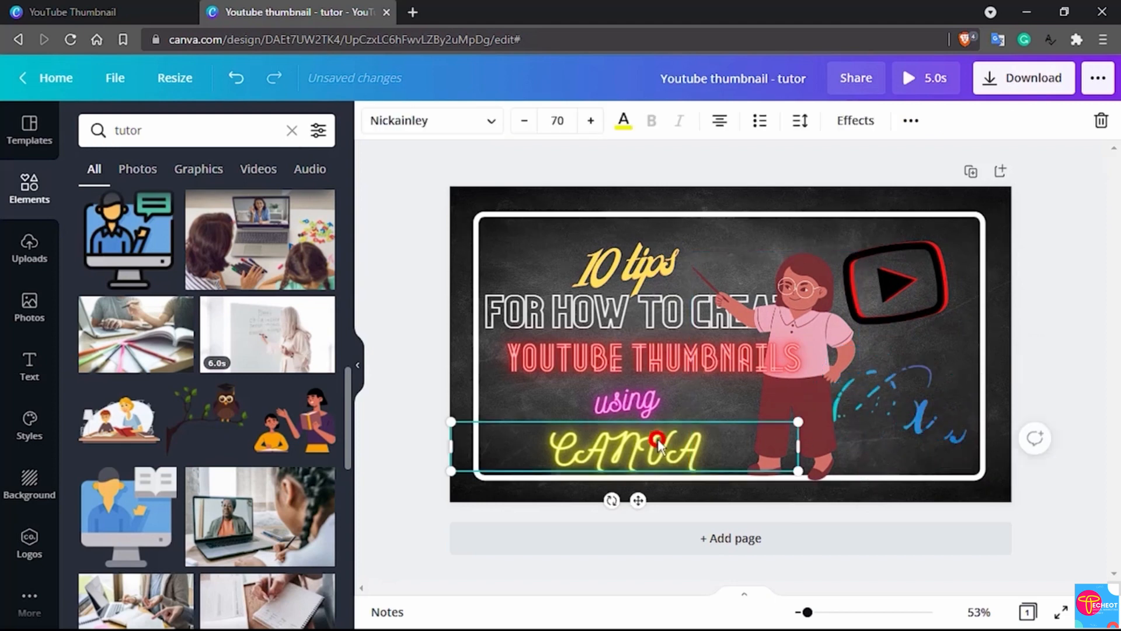
# Step: Replace the yellow CANVA text with the animated Canva wordmark, rotated level and placed below the word "using"
pyautogui.press('Delete')
pyautogui.click(897, 403)
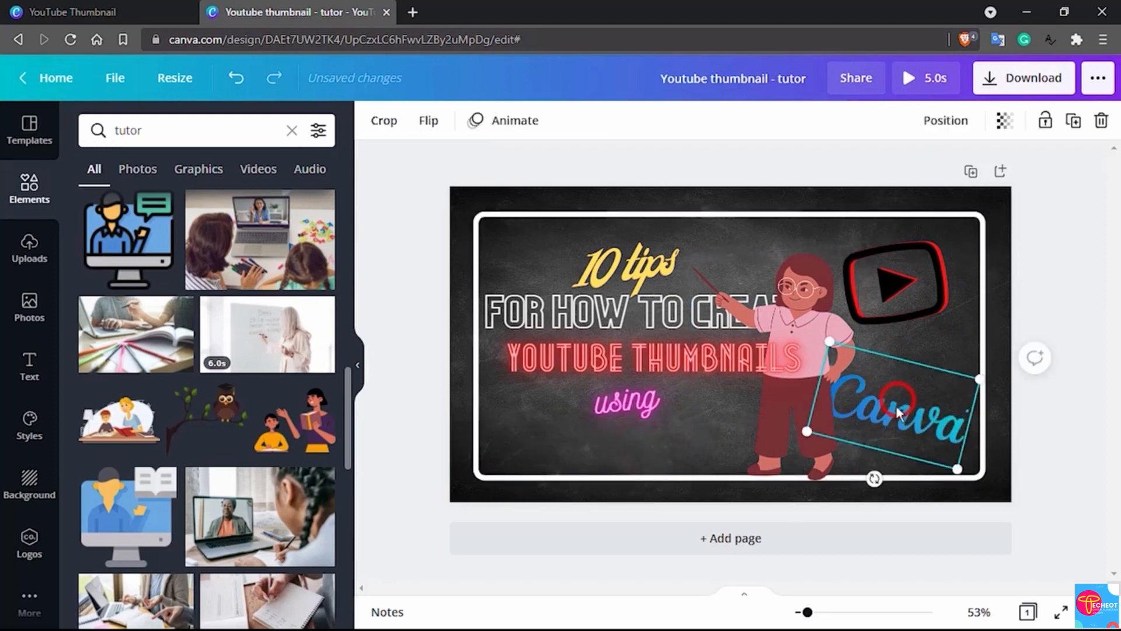
pyautogui.moveTo(873, 476)
pyautogui.mouseDown()
pyautogui.moveTo(910, 485)
pyautogui.moveTo(888, 492)
pyautogui.mouseUp()
pyautogui.click(910, 405)
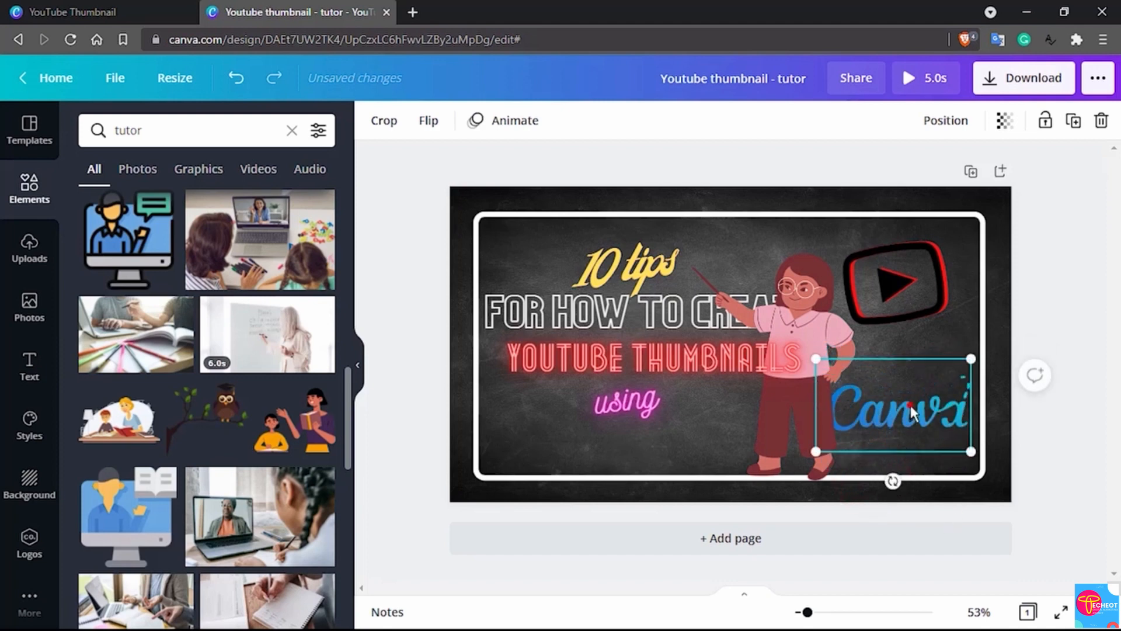
pyautogui.moveTo(745, 436); pyautogui.dragTo(622, 442)
# Step: Shrink the play-button logo and place it beside the YOUTUBE THUMBNAILS line, with the teacher illustration moved right to clear the text
pyautogui.click(915, 290)
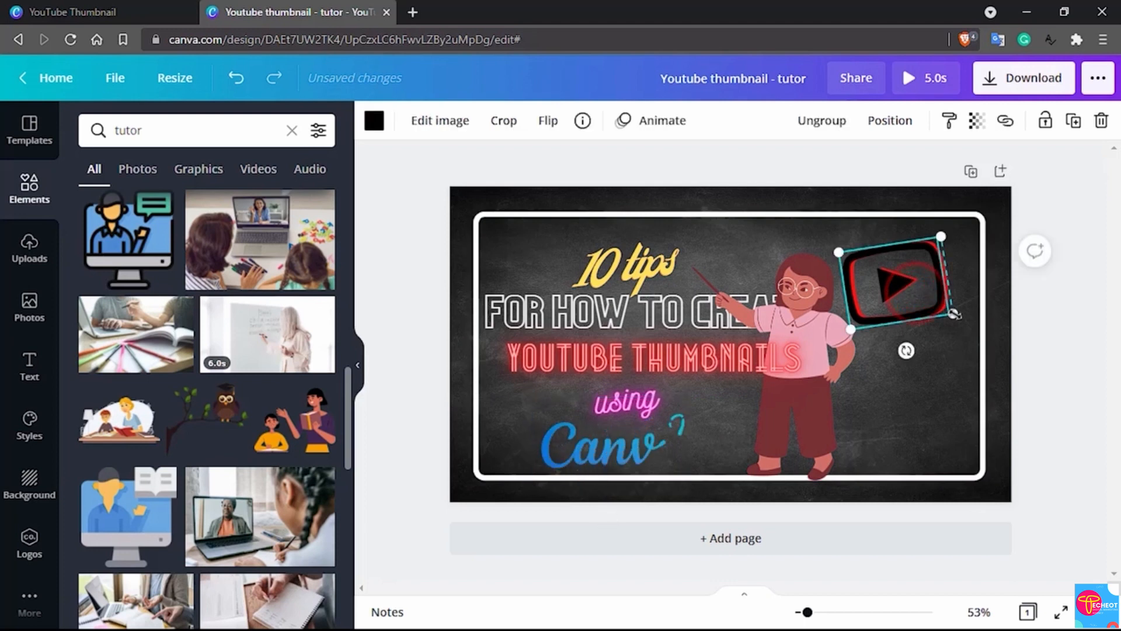
pyautogui.moveTo(954, 314); pyautogui.dragTo(700, 419)
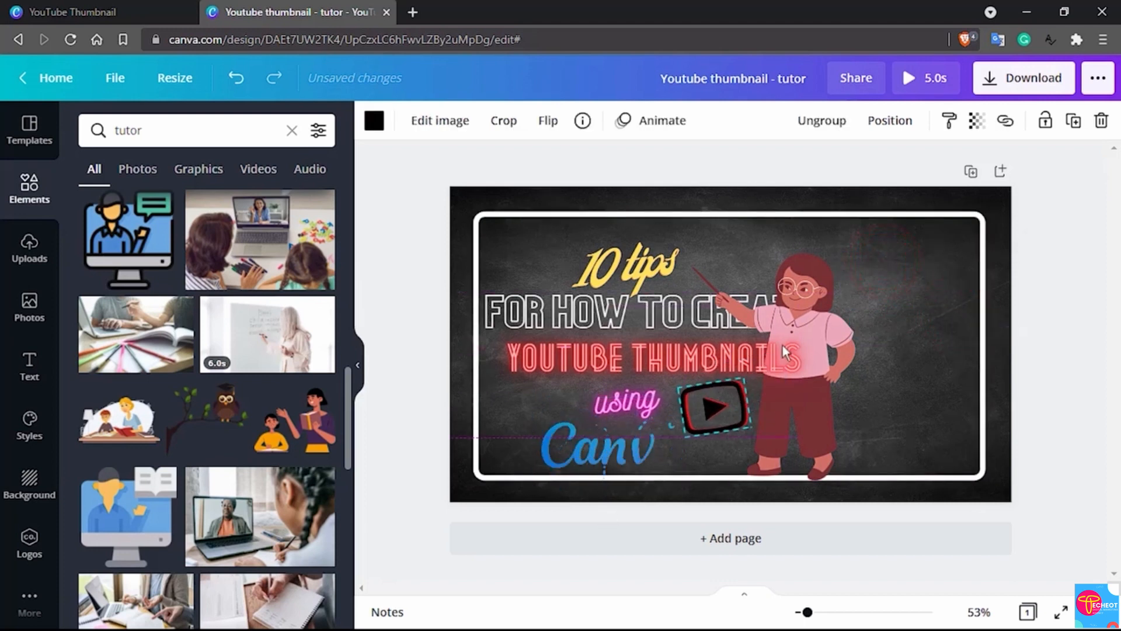
pyautogui.moveTo(782, 350); pyautogui.dragTo(910, 310)
pyautogui.moveTo(741, 423); pyautogui.dragTo(845, 345)
pyautogui.click(850, 350)
pyautogui.click(780, 386)
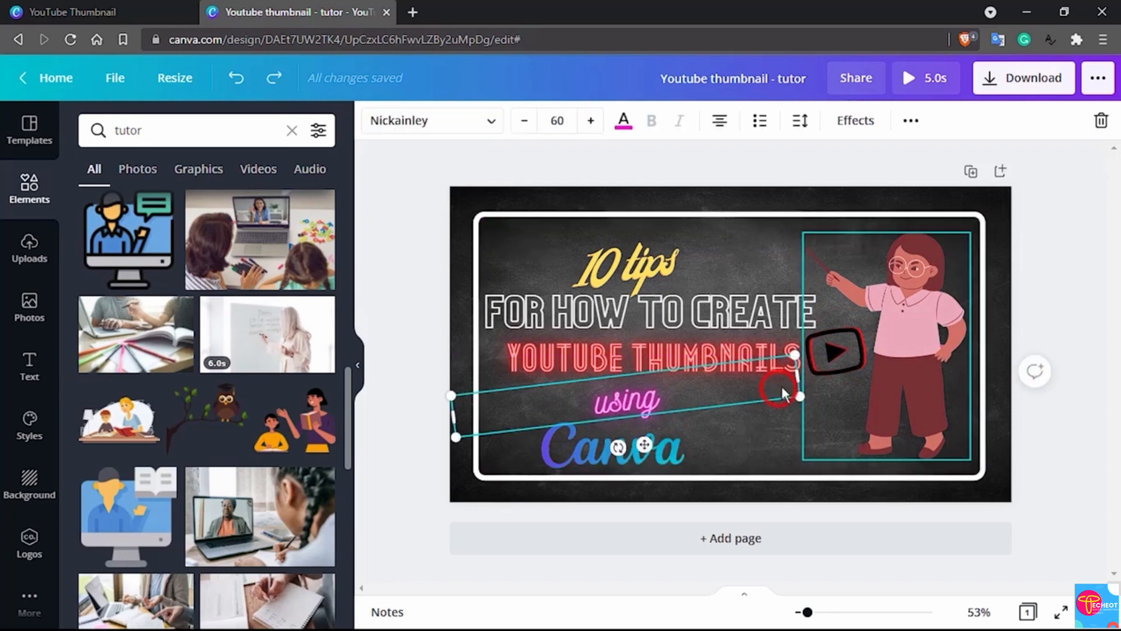
# Step: Fine-tune the teacher illustration and play-button logo so both sit inside the border, clear of the text and each other
pyautogui.click(906, 298)
pyautogui.moveTo(907, 298); pyautogui.dragTo(930, 296)
pyautogui.moveTo(818, 357); pyautogui.dragTo(824, 363)
pyautogui.click(927, 327)
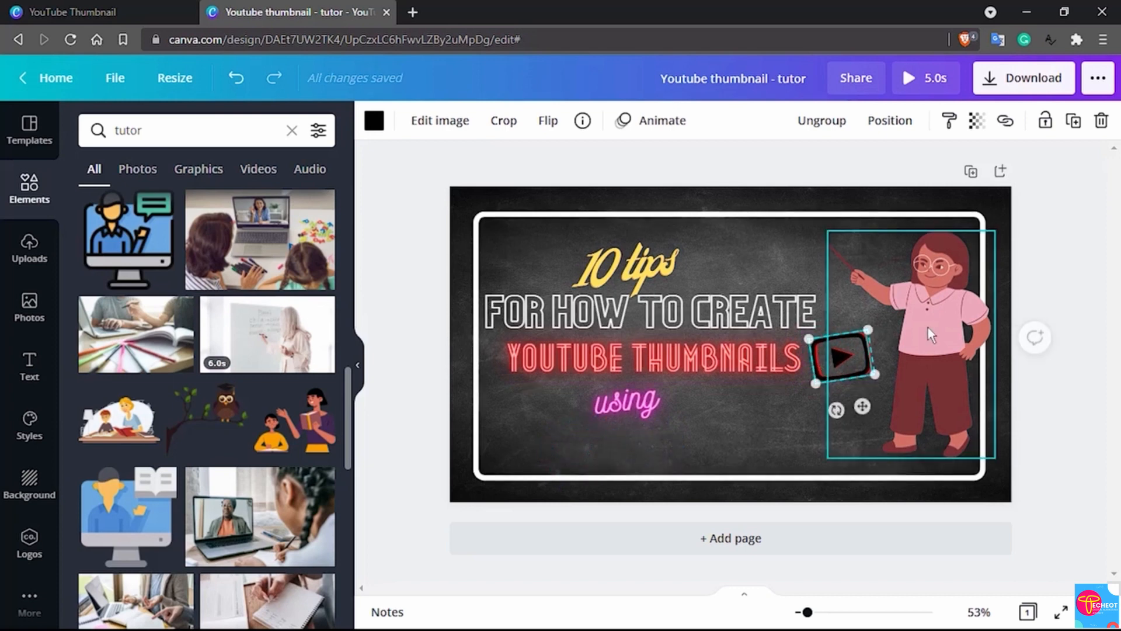
pyautogui.moveTo(937, 324); pyautogui.dragTo(917, 328)
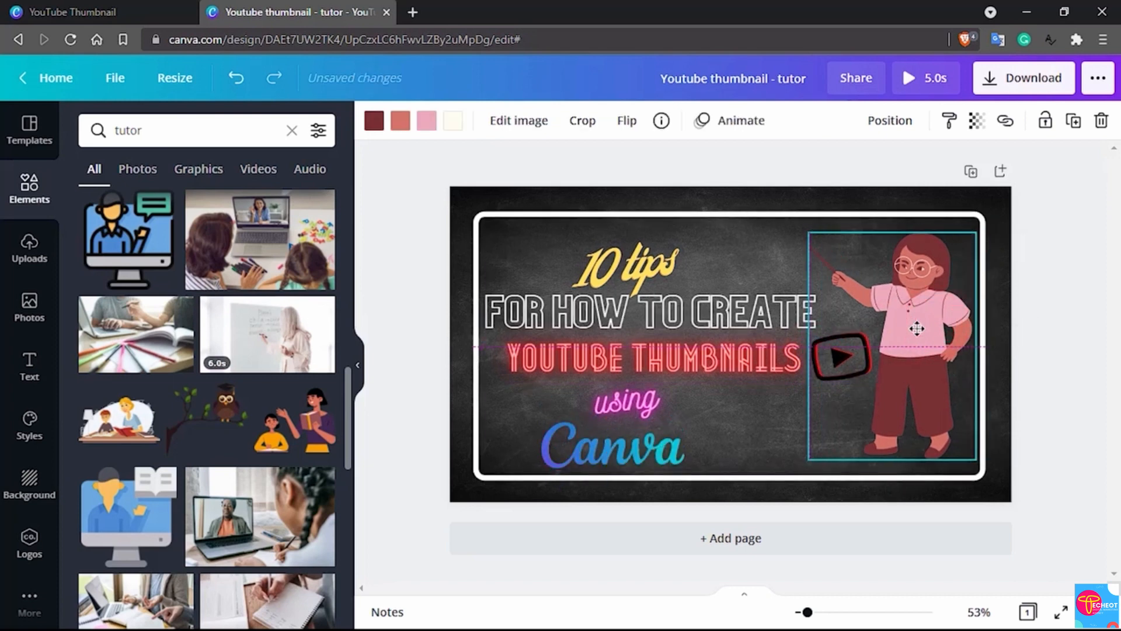
pyautogui.click(735, 255)
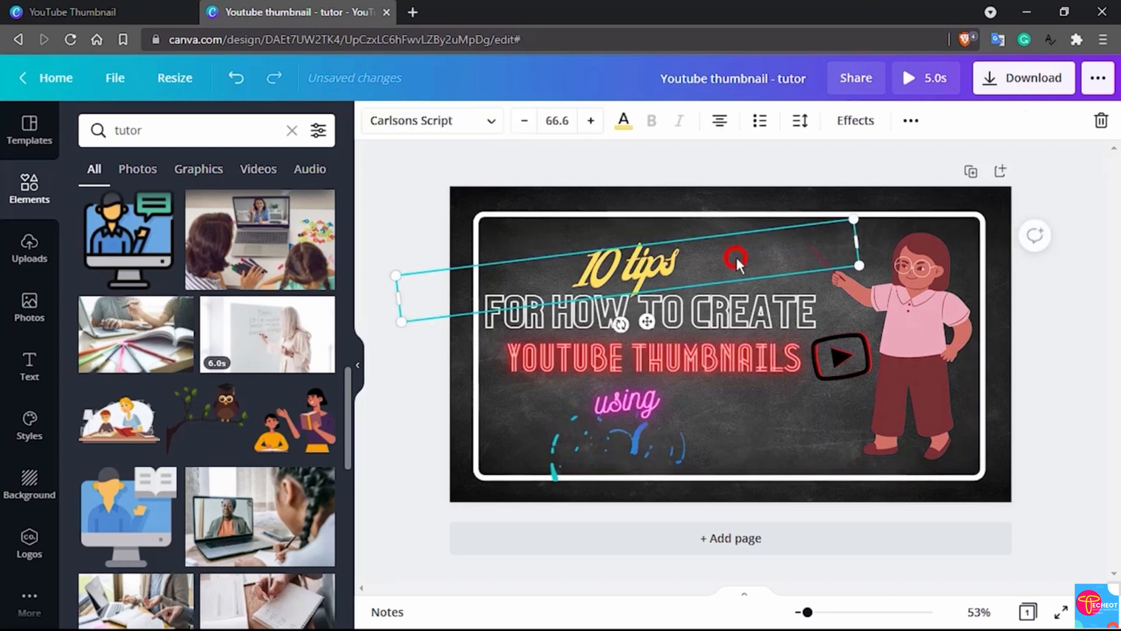
pyautogui.click(1045, 361)
# Step: Check the thumbnail's legibility at 25% zoom and in full-screen view, and return to the Fit zoom
pyautogui.click(979, 611)
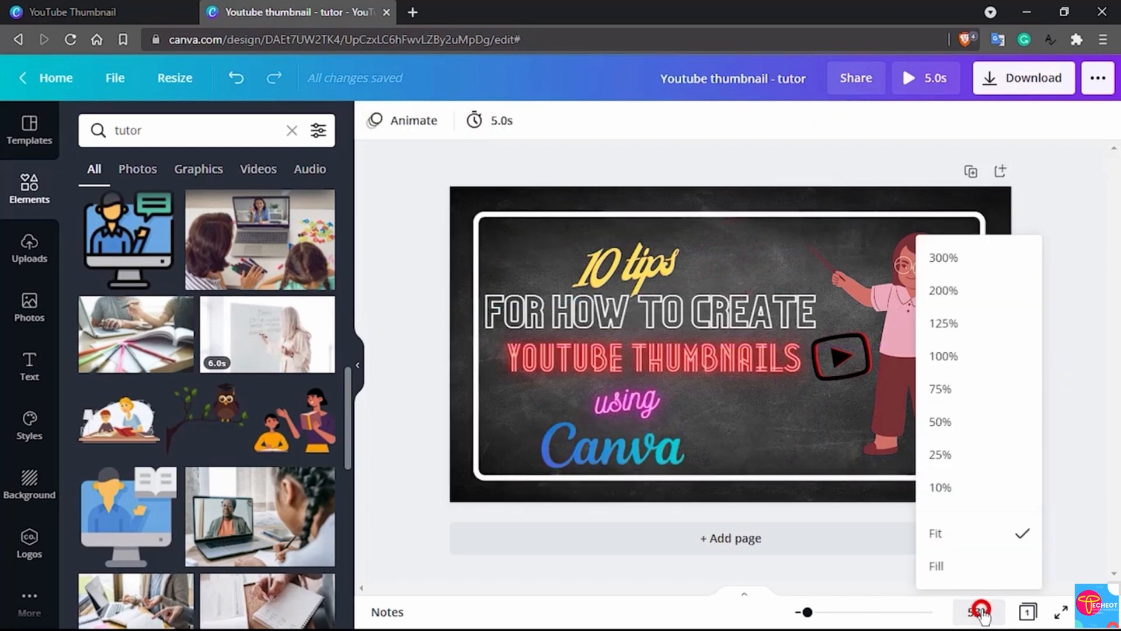
pyautogui.click(956, 453)
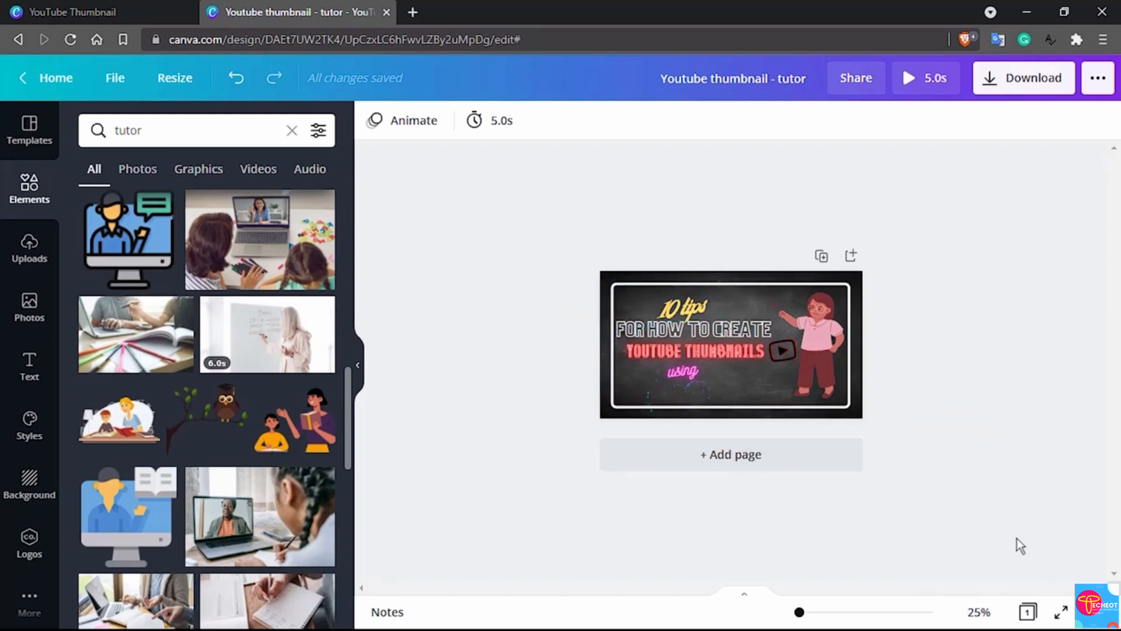
pyautogui.click(1062, 612)
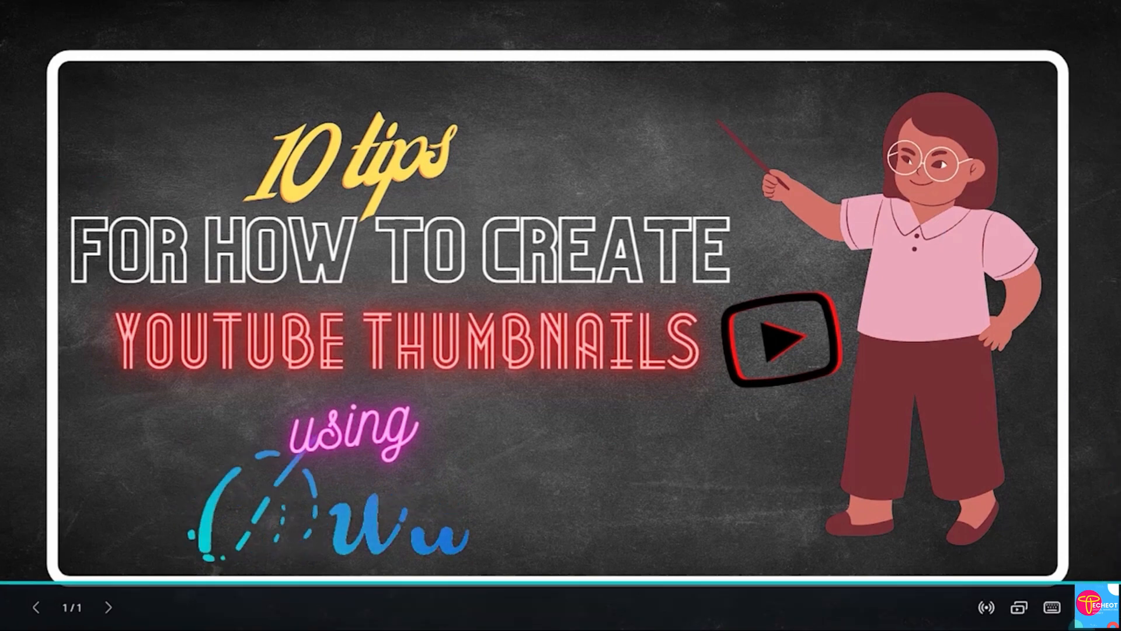
pyautogui.press('Escape')
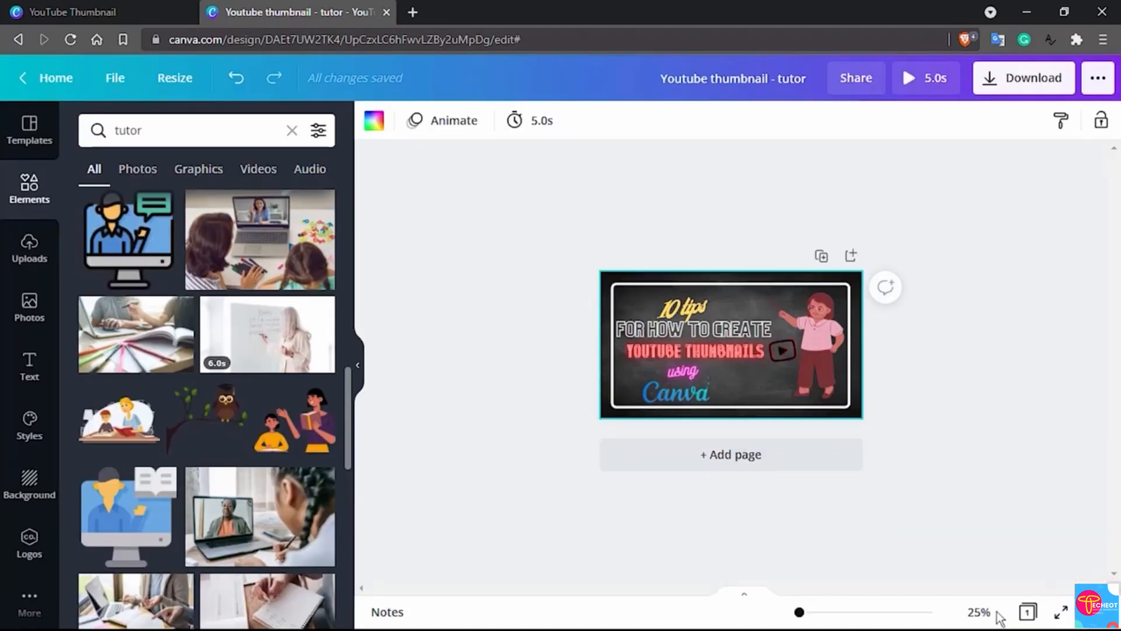
pyautogui.click(979, 613)
pyautogui.click(953, 533)
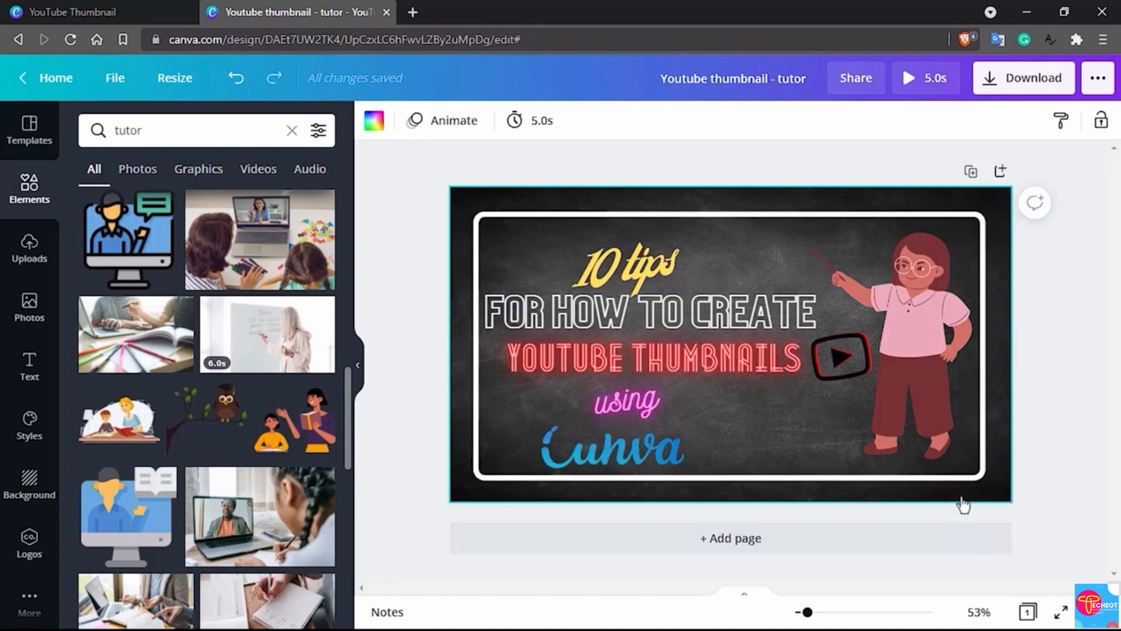
# Step: Download the thumbnail as a PNG at size 1 (1280 × 720 px)
pyautogui.click(1053, 79)
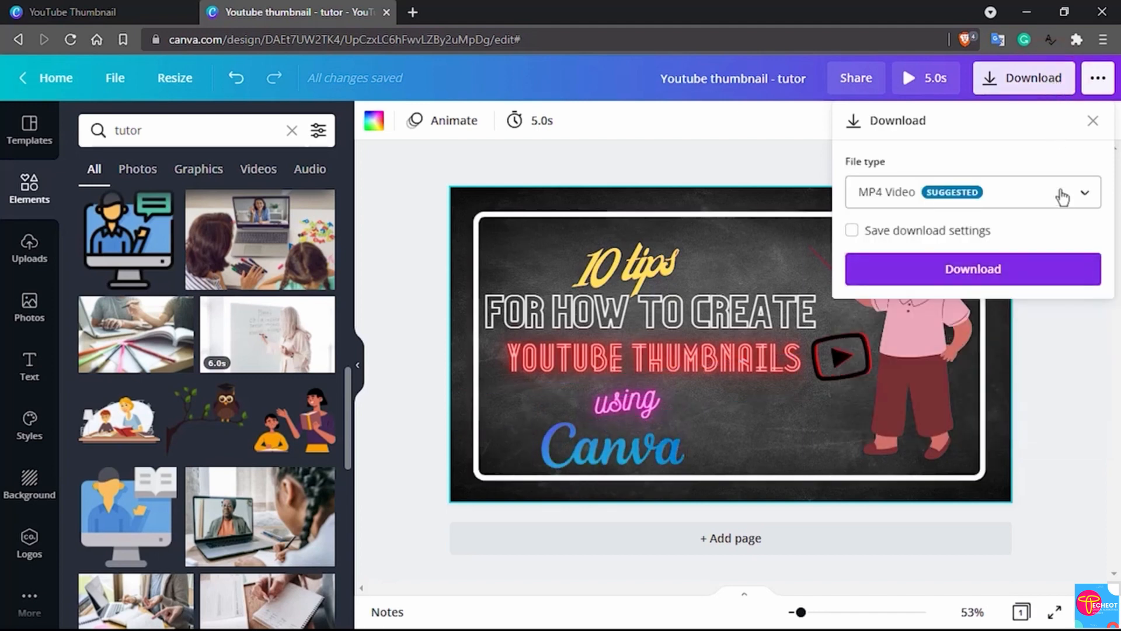
pyautogui.click(1061, 193)
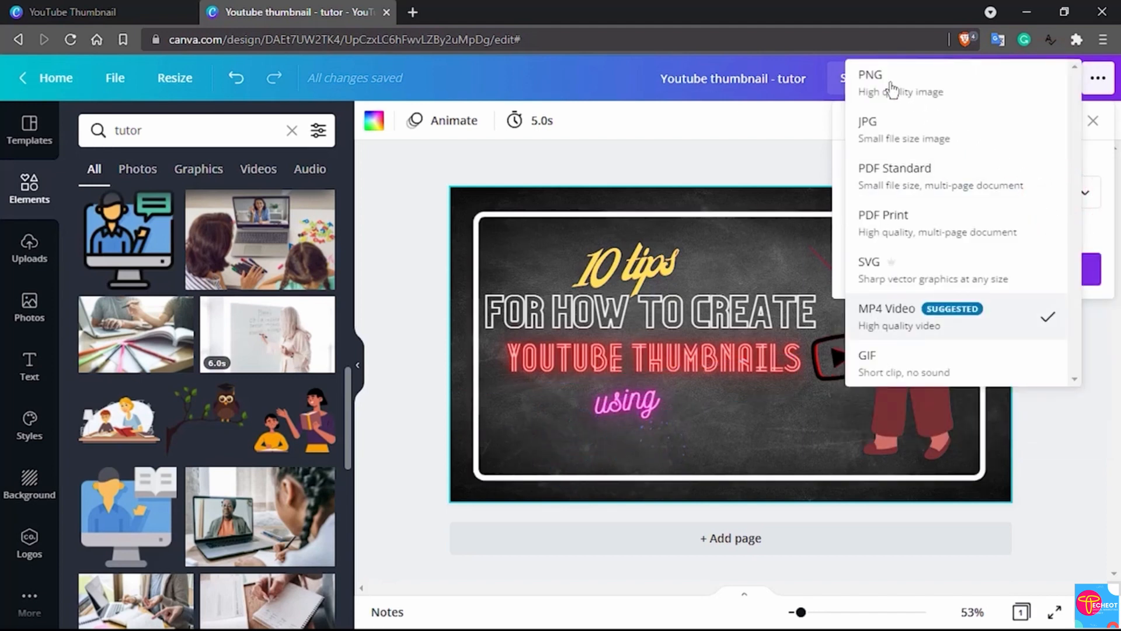
pyautogui.click(889, 82)
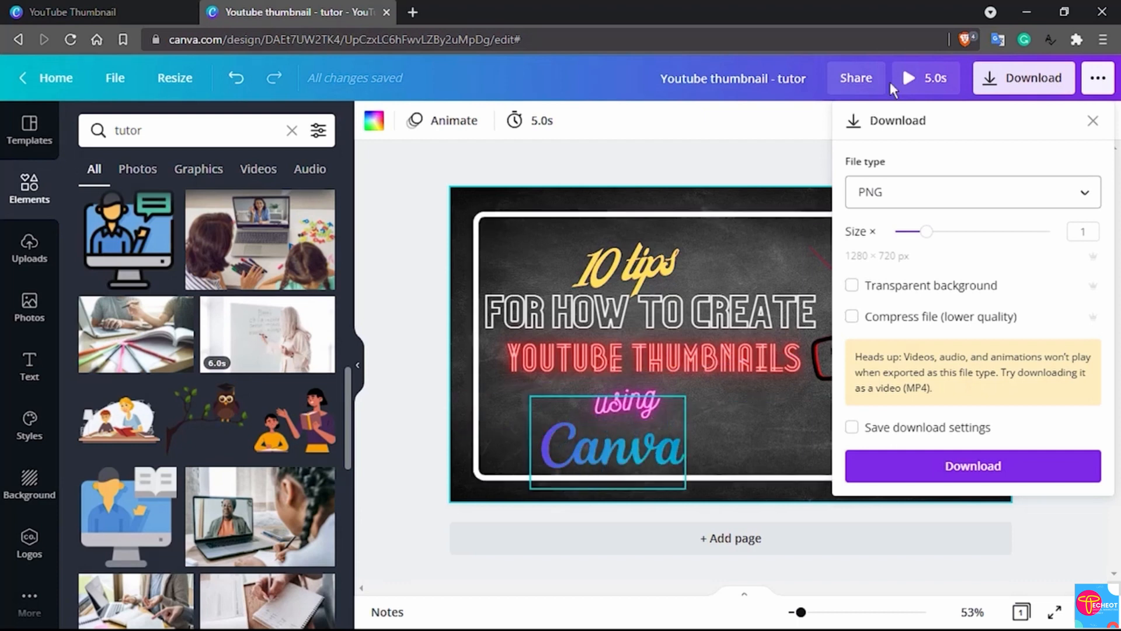
pyautogui.click(932, 467)
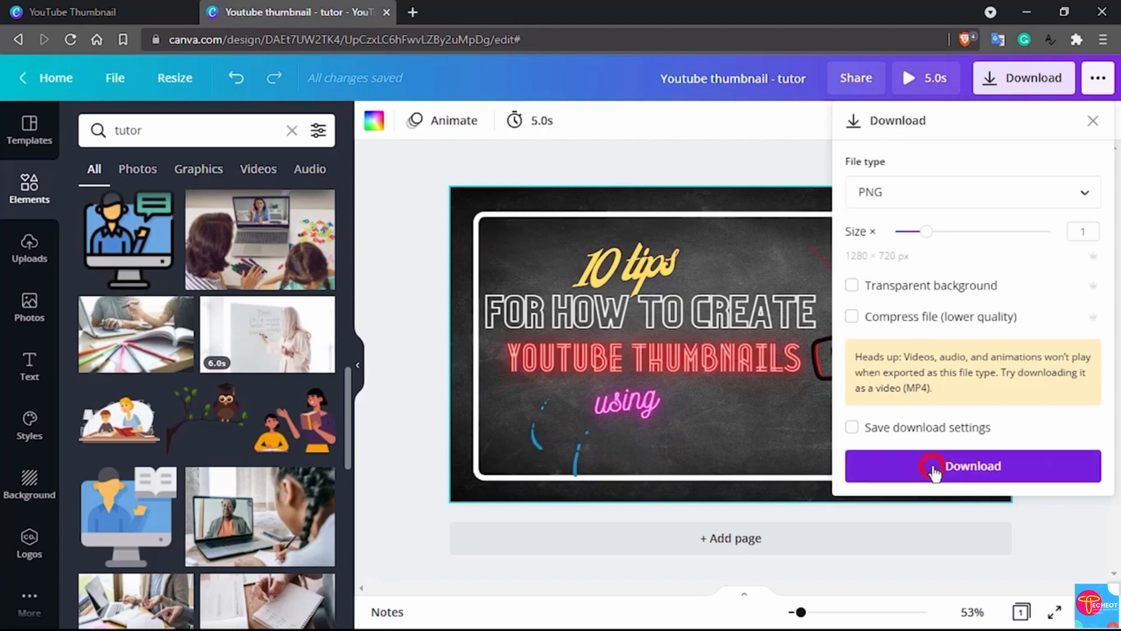